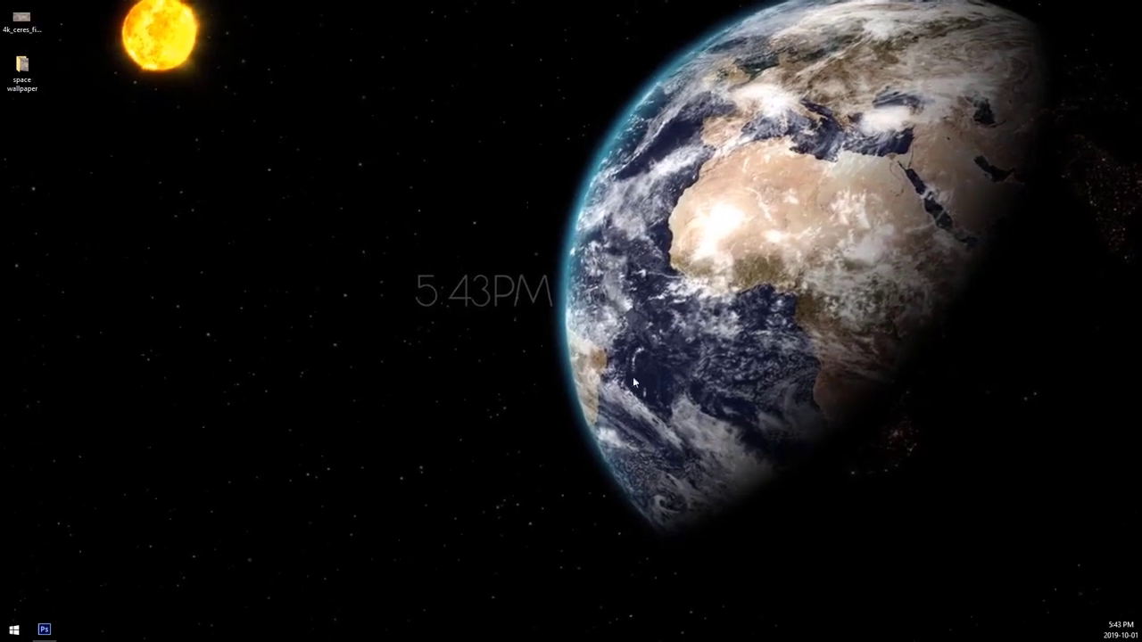
Step: In Photoshop, convert the planet map's locked background to a regular layer and duplicate it with the Multiply blend mode
{"action": "left_click", "coordinate": [43, 624]}
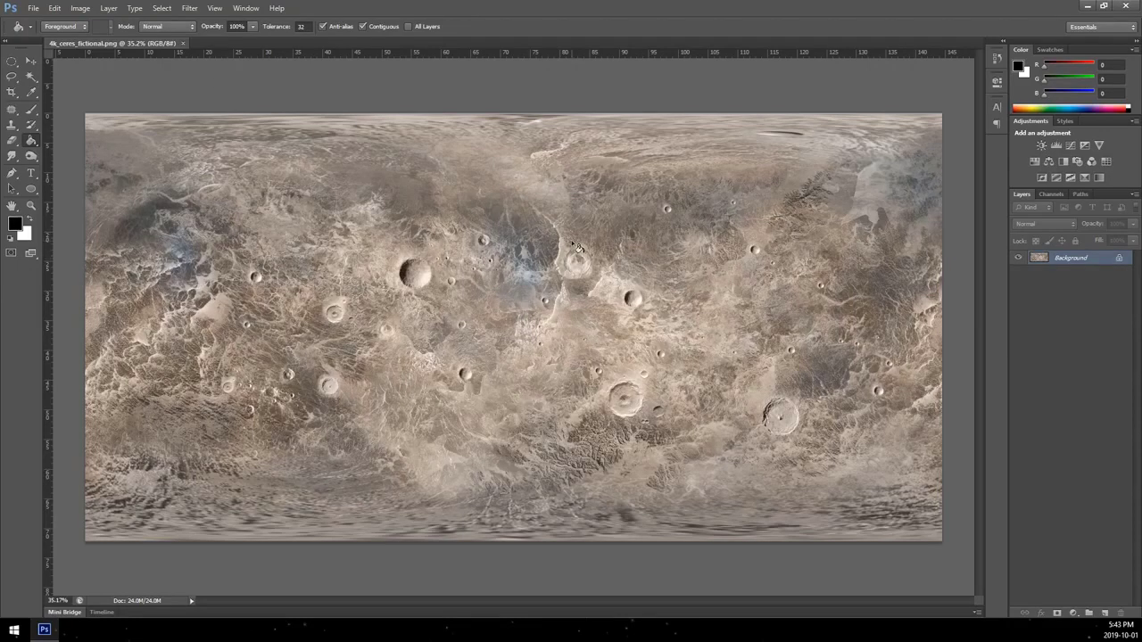
{"action": "double_click", "coordinate": [1097, 259]}
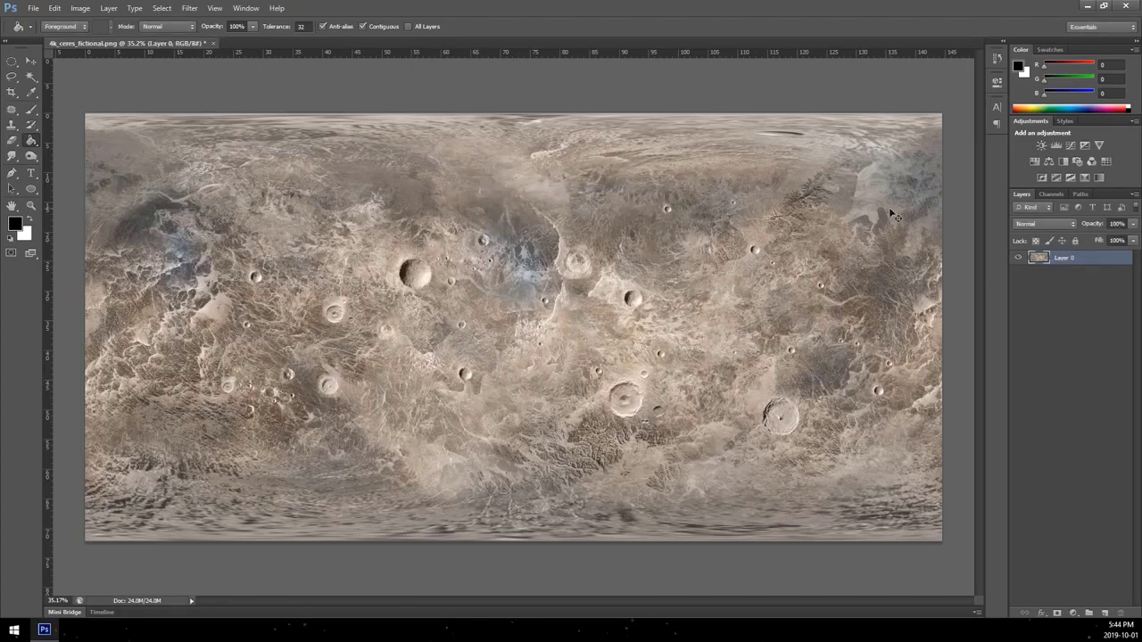
{"action": "key", "text": "ctrl+j"}
{"action": "left_click", "coordinate": [1056, 224]}
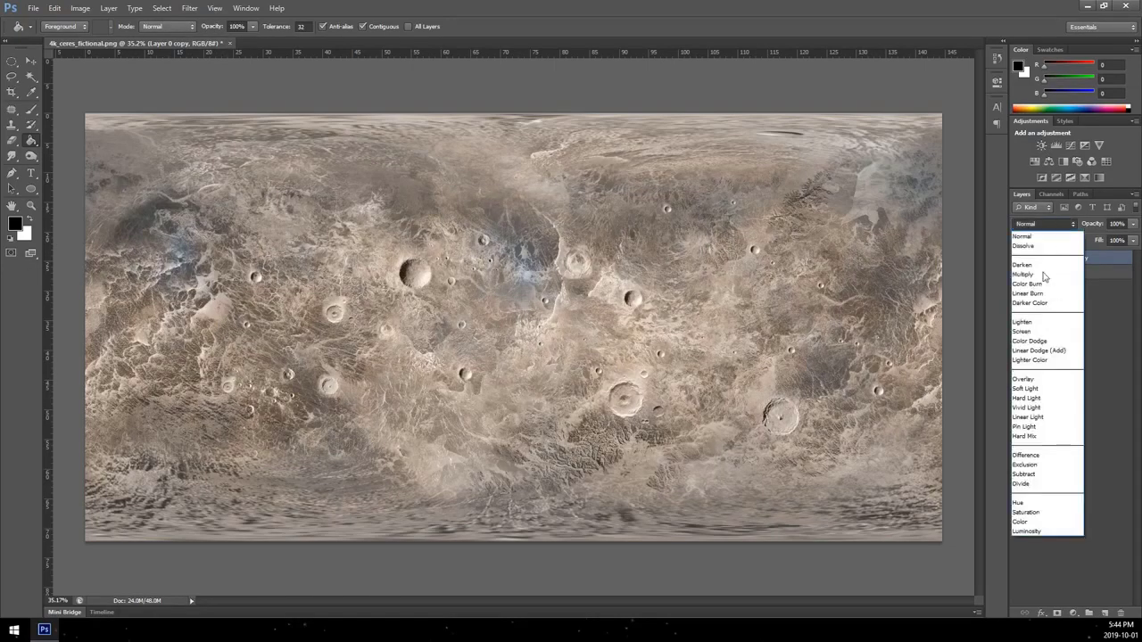
{"action": "left_click", "coordinate": [1023, 274]}
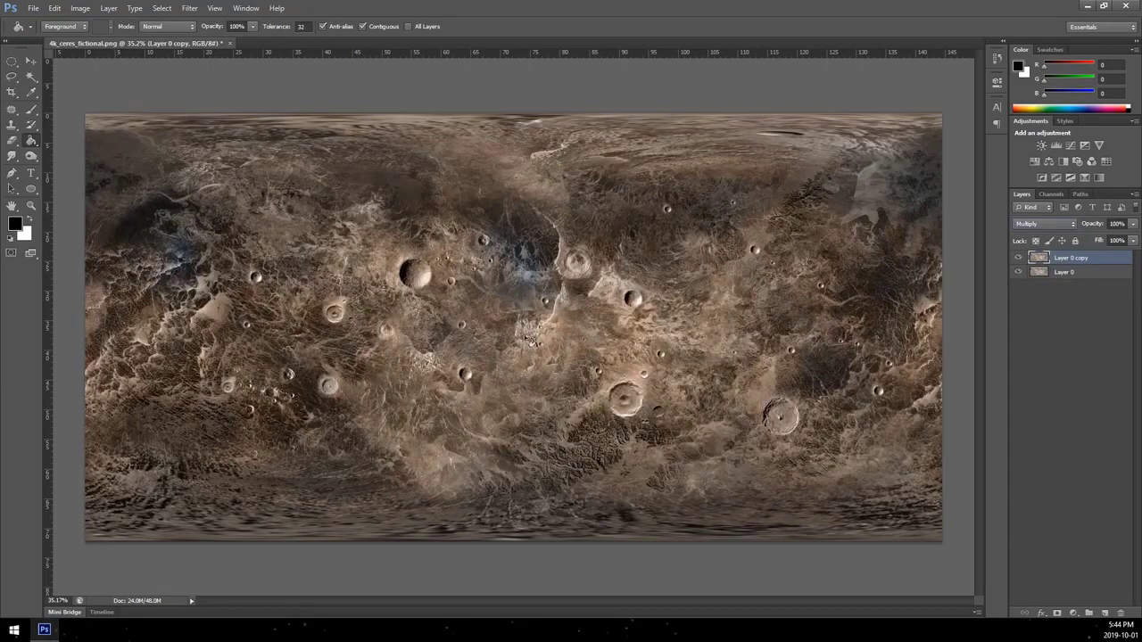
Step: Merge the Multiply copy and the original map layer into one layer
{"action": "left_click", "coordinate": [1086, 273], "text": "shift"}
{"action": "right_click", "coordinate": [1085, 273]}
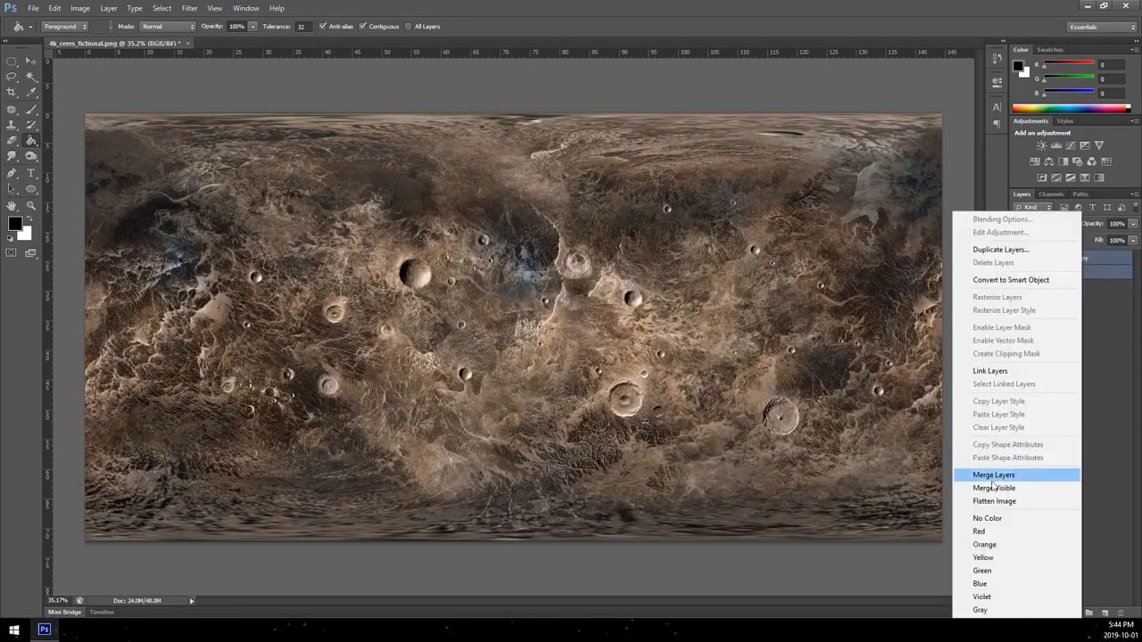
{"action": "left_click", "coordinate": [1013, 472]}
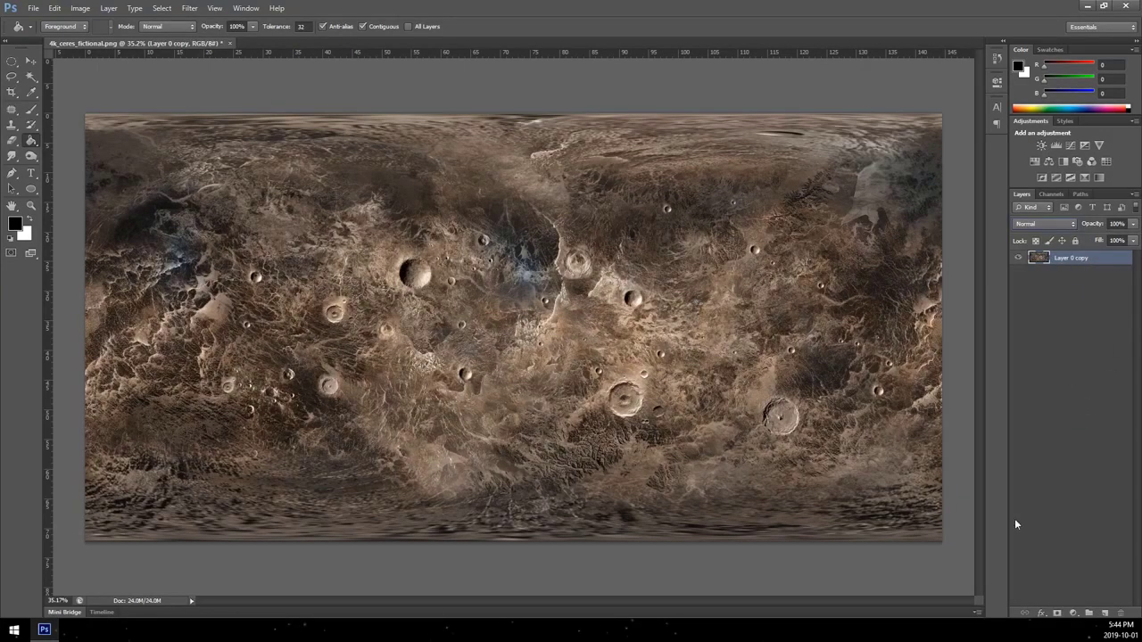
Step: Add a Hue/Saturation adjustment layer above the map and set its hue to +180
{"action": "left_click", "coordinate": [1071, 614]}
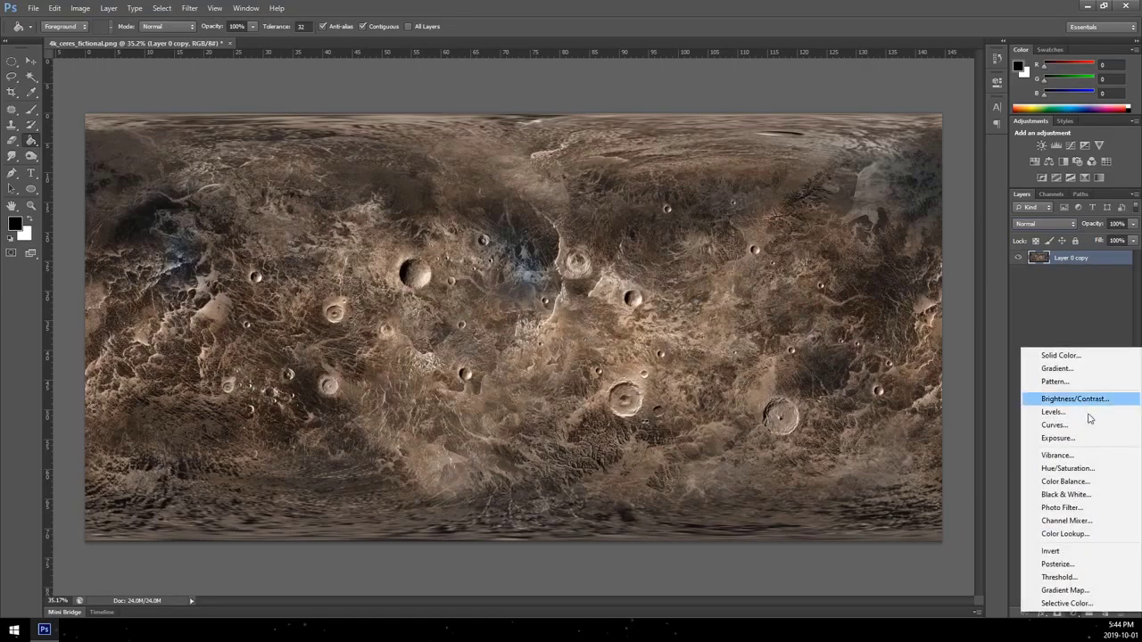
{"action": "left_click", "coordinate": [1087, 469]}
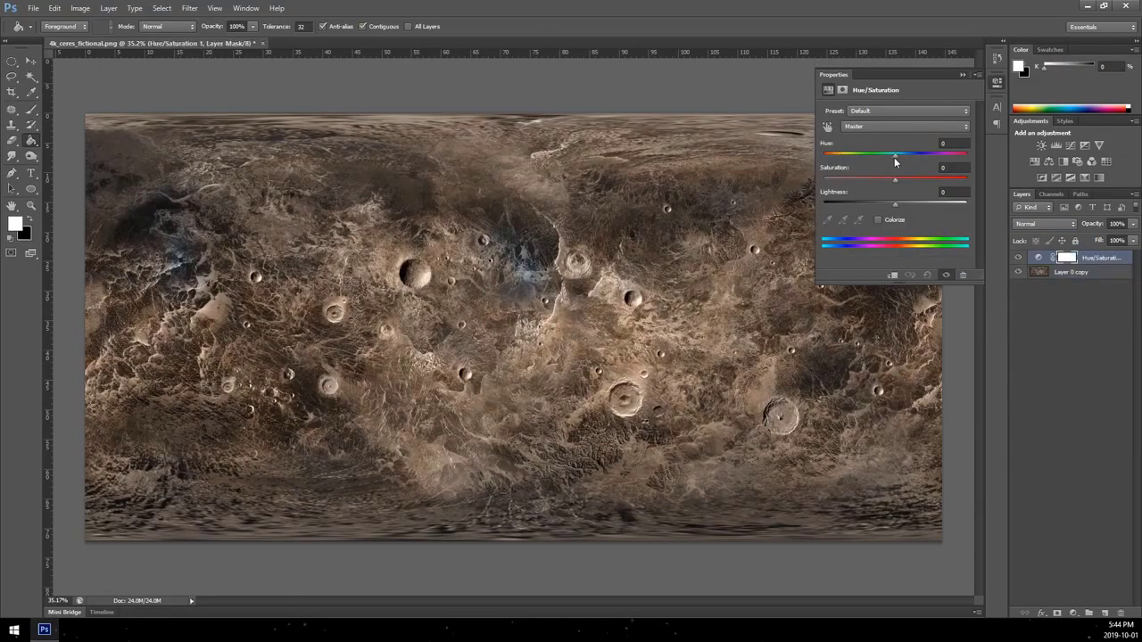
{"action": "left_click_drag", "start_coordinate": [894, 158], "coordinate": [970, 164]}
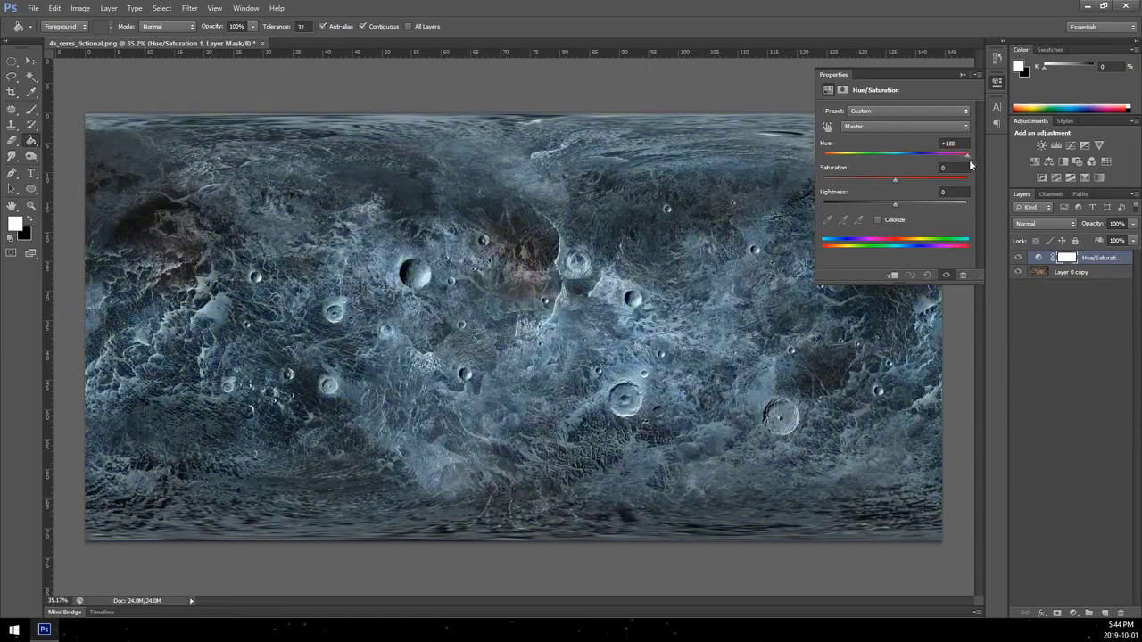
{"action": "left_click", "coordinate": [963, 74]}
Step: Add a Color Balance adjustment layer, then set Yellow-Blue to +21 and shift slightly toward cyan in the shadows
{"action": "left_click", "coordinate": [1085, 613]}
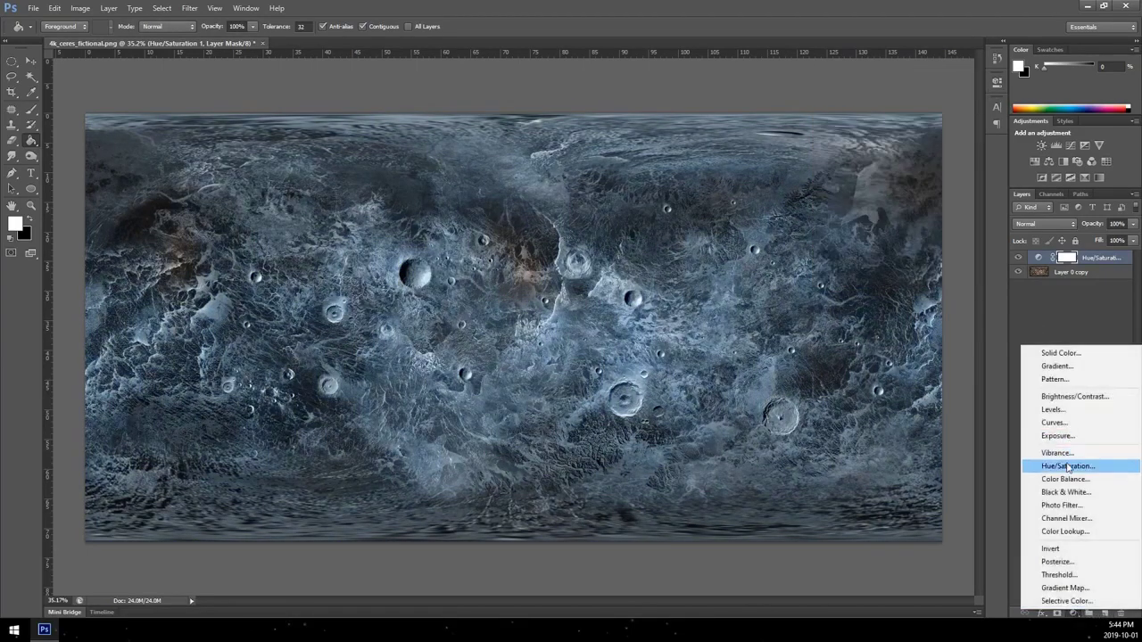
{"action": "left_click", "coordinate": [1090, 482]}
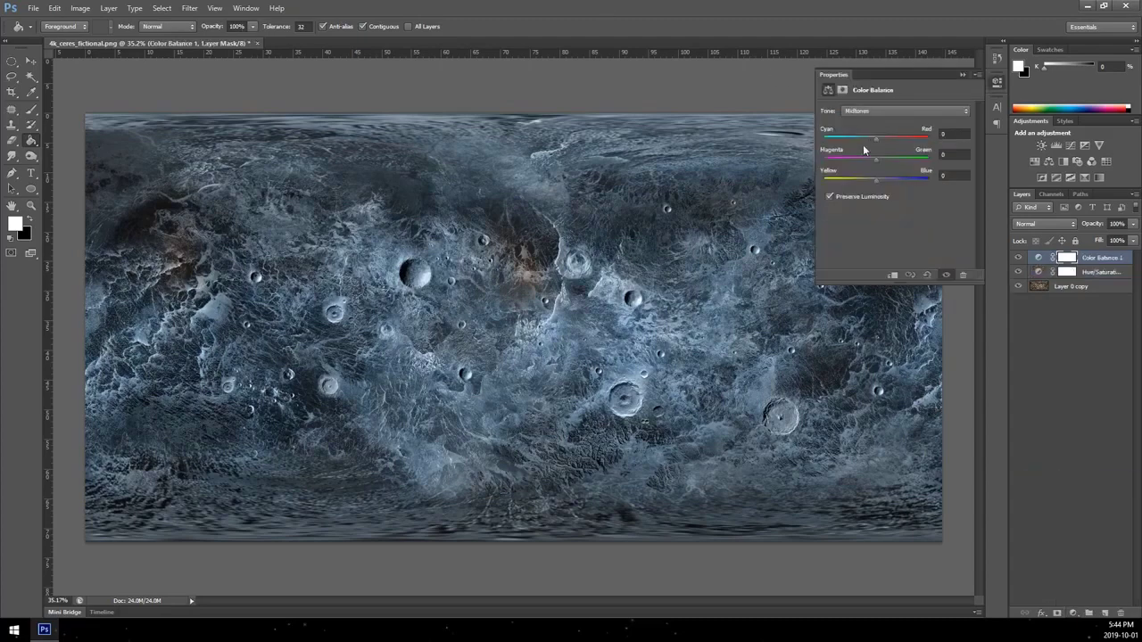
{"action": "left_click", "coordinate": [883, 110]}
{"action": "left_click", "coordinate": [869, 116]}
{"action": "left_click_drag", "start_coordinate": [877, 184], "coordinate": [888, 184]}
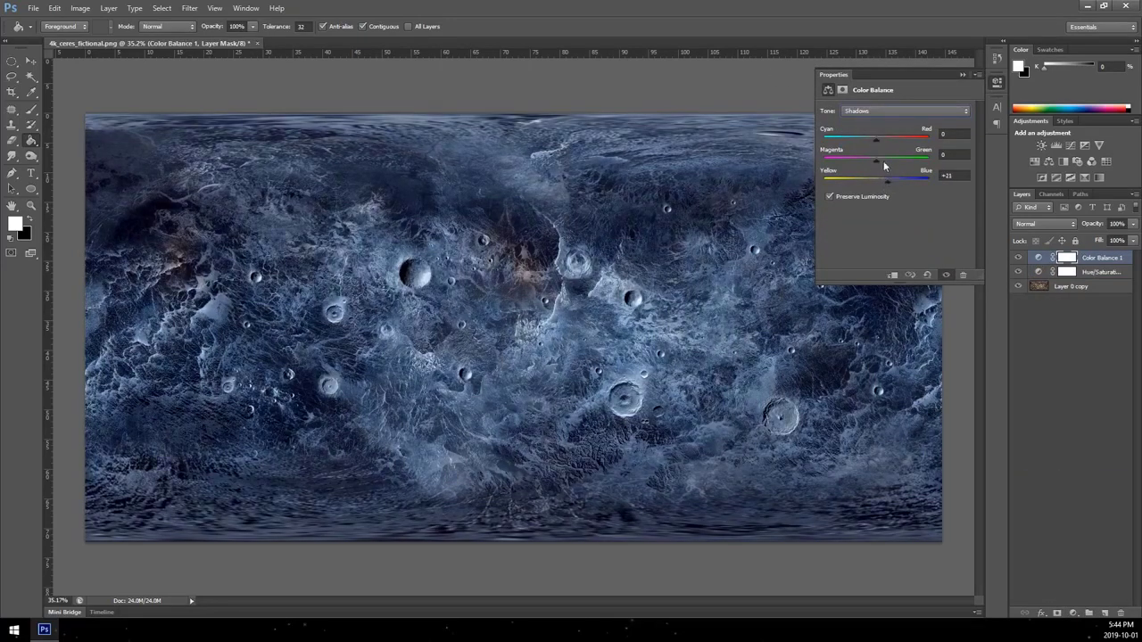
{"action": "left_click_drag", "start_coordinate": [873, 141], "coordinate": [869, 139]}
Step: Set the Color Balance highlights to -39 on Cyan-Red and +19 on Yellow-Blue
{"action": "left_click", "coordinate": [883, 111]}
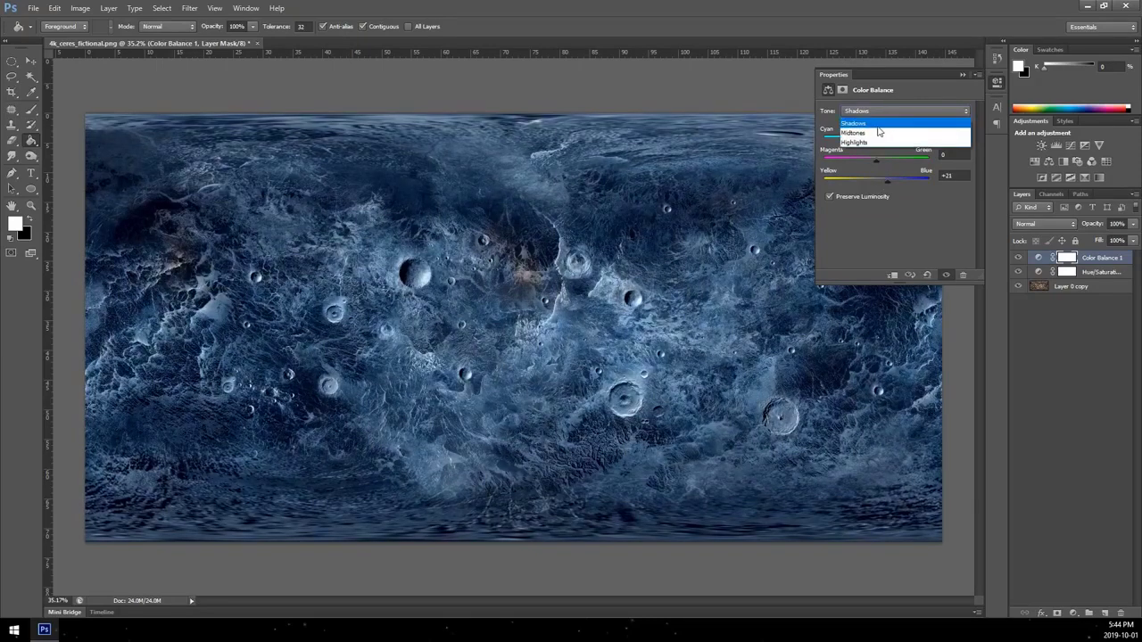
{"action": "left_click", "coordinate": [878, 139]}
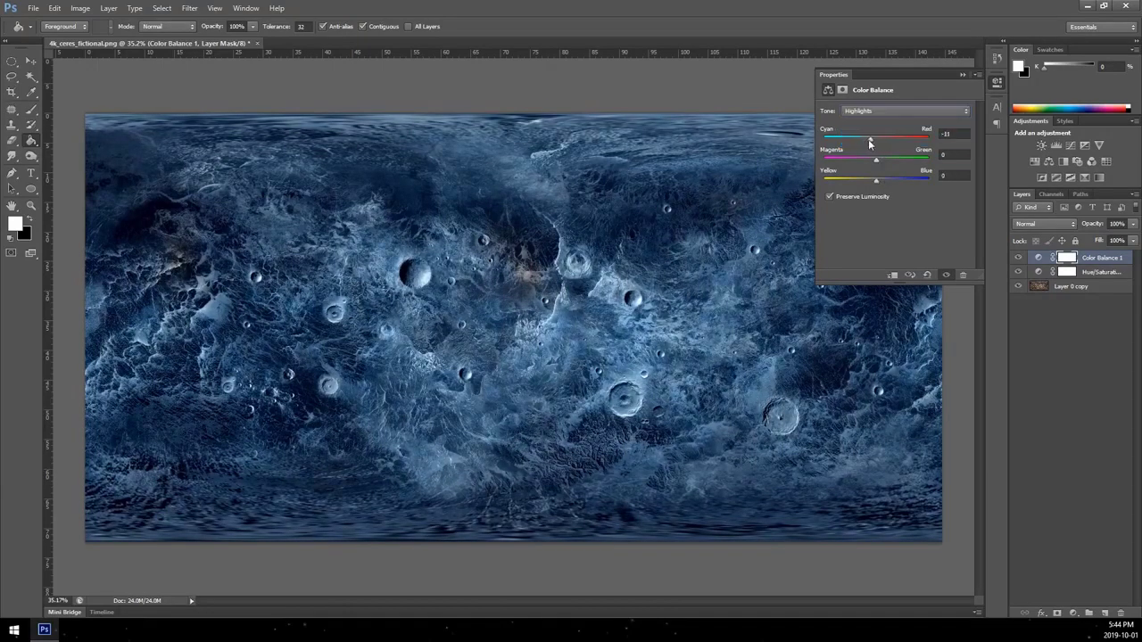
{"action": "left_click_drag", "start_coordinate": [869, 144], "coordinate": [857, 143]}
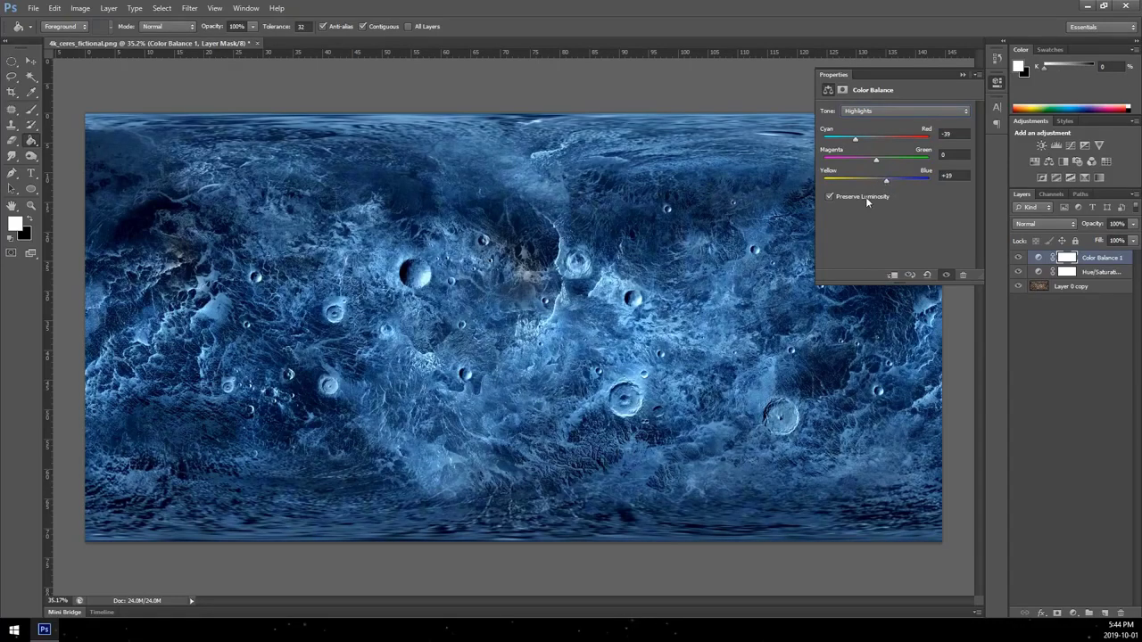
{"action": "left_click", "coordinate": [964, 72]}
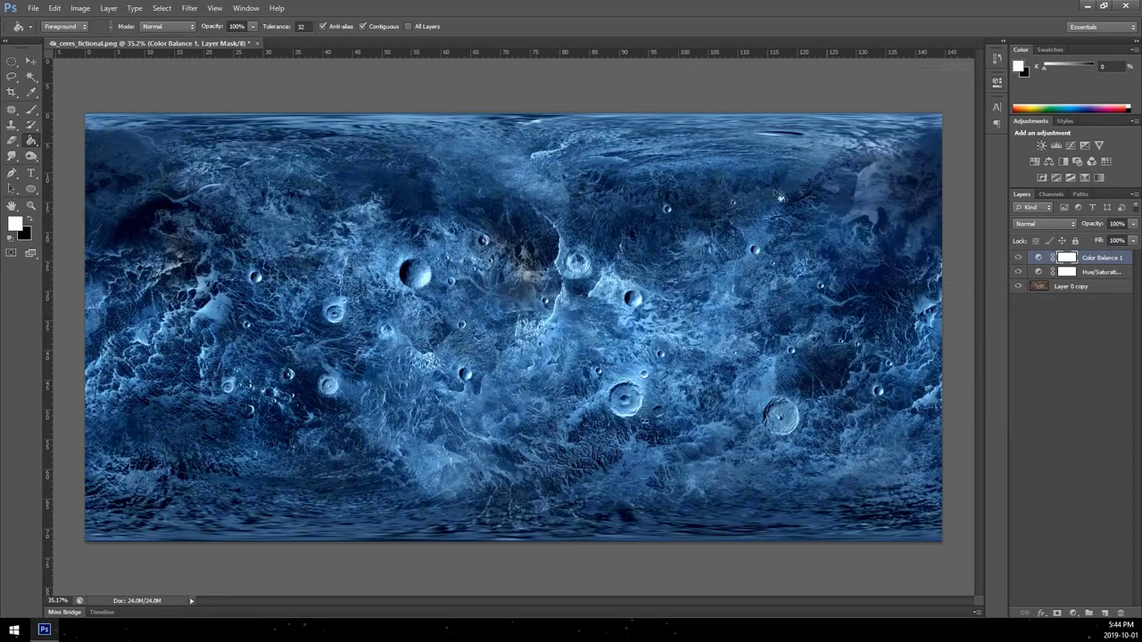
Step: Merge the Color Balance, Hue/Saturation and map layers into a single layer
{"action": "scroll", "coordinate": [310, 340], "scroll_direction": "up", "scroll_amount": 3}
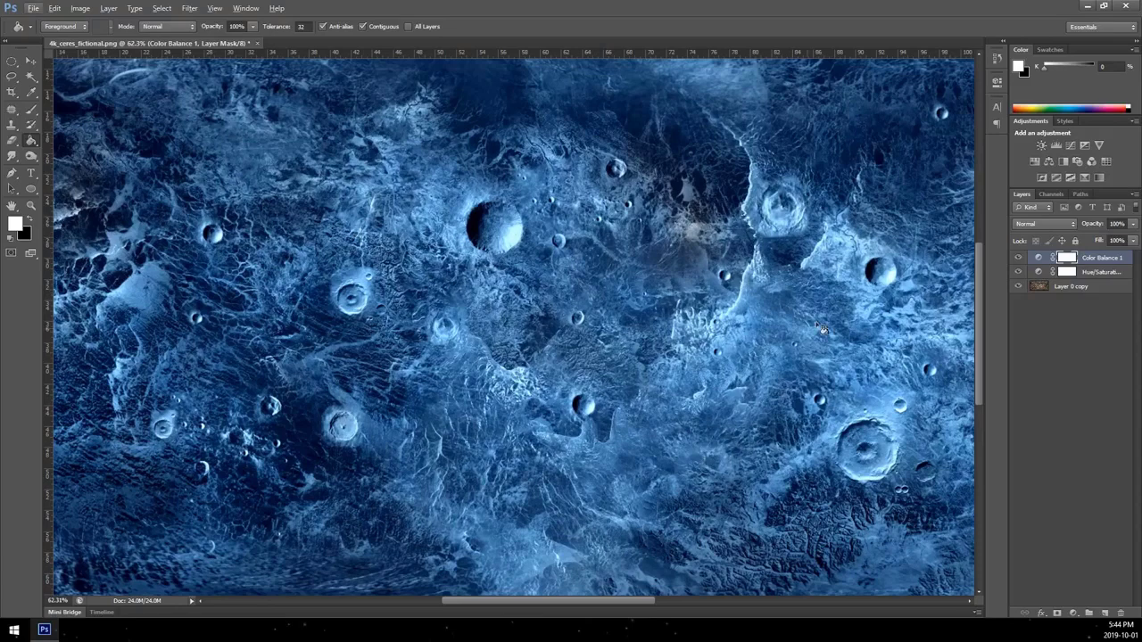
{"action": "scroll", "coordinate": [709, 355], "scroll_direction": "down", "scroll_amount": 3}
{"action": "right_click", "coordinate": [1097, 294]}
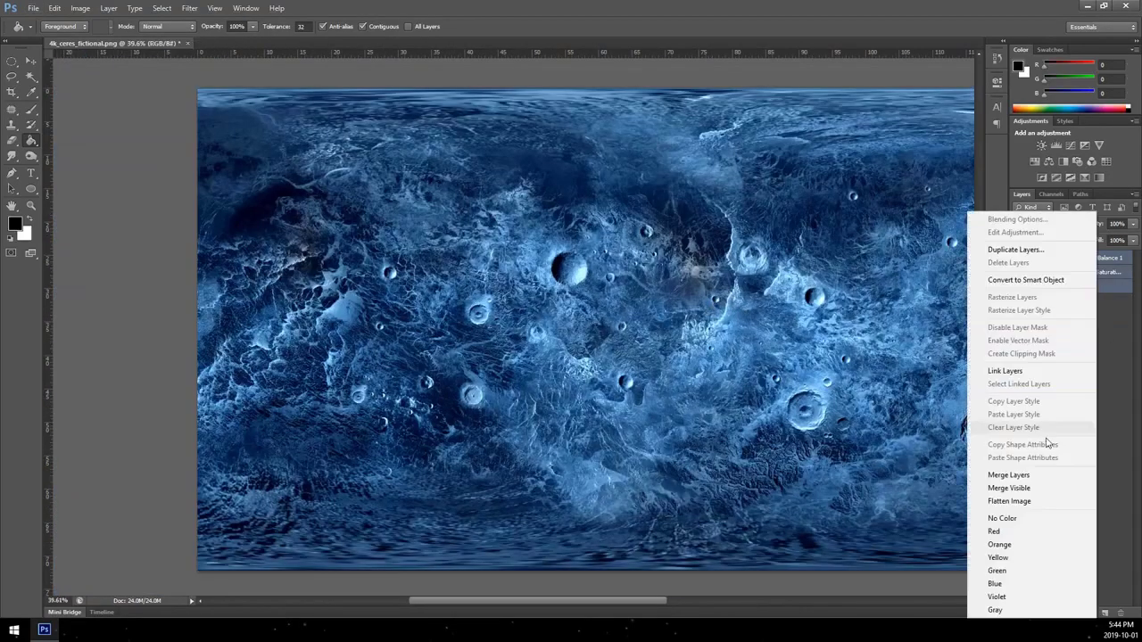
{"action": "left_click", "coordinate": [1040, 473]}
{"action": "scroll", "coordinate": [567, 210], "scroll_direction": "down", "scroll_amount": 1}
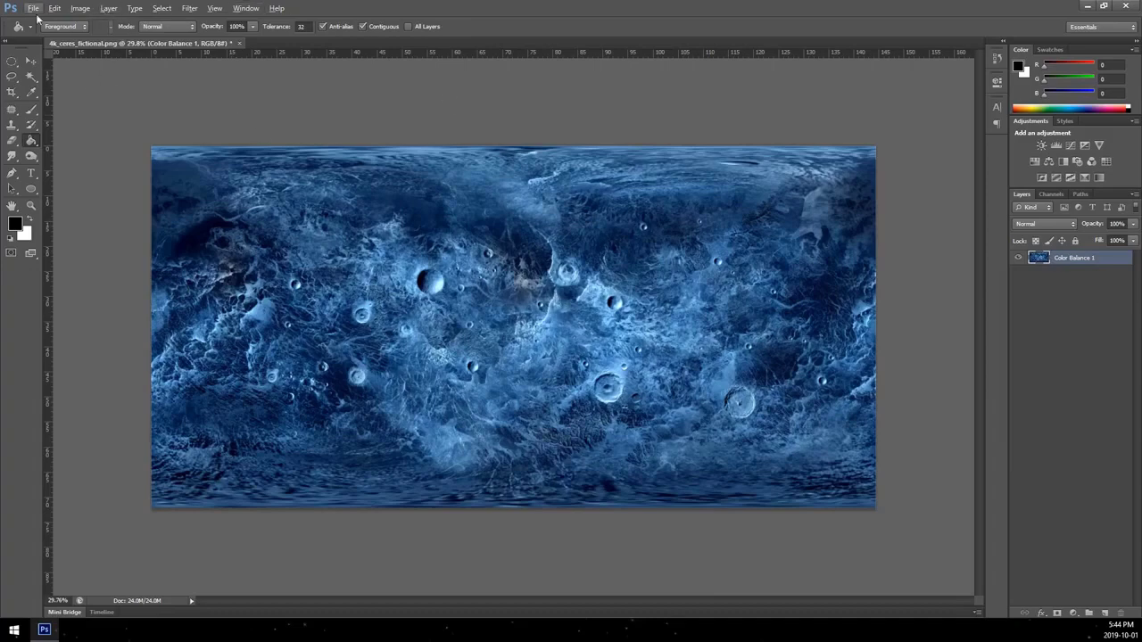
Step: Resize the image to 2048 × 1024 pixels with proportions constrained
{"action": "left_click", "coordinate": [79, 8]}
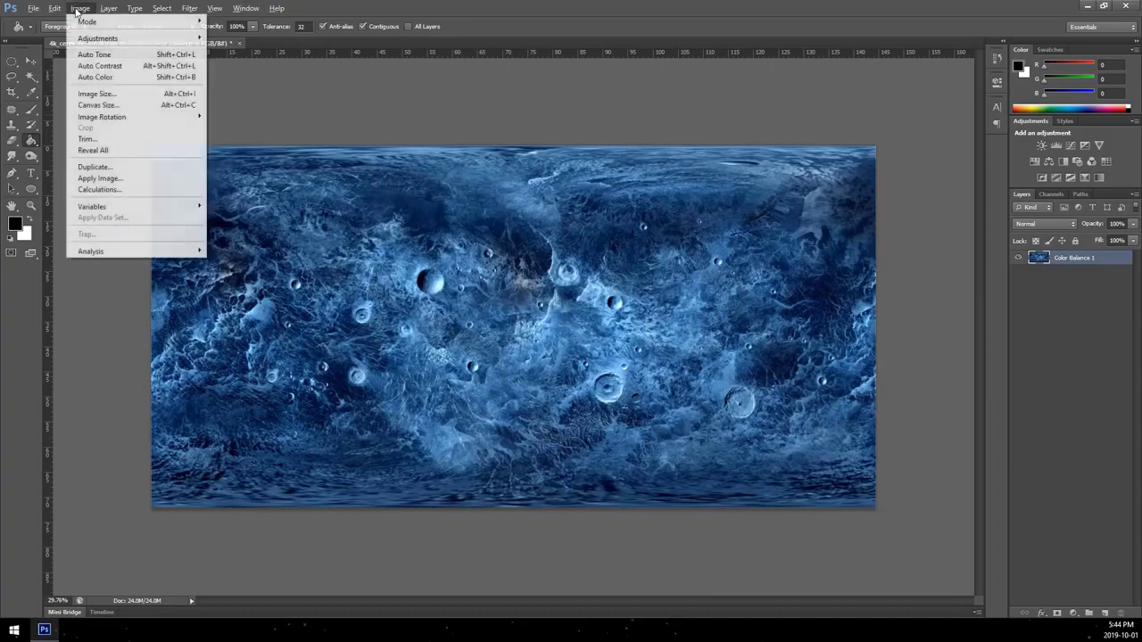
{"action": "left_click", "coordinate": [104, 96]}
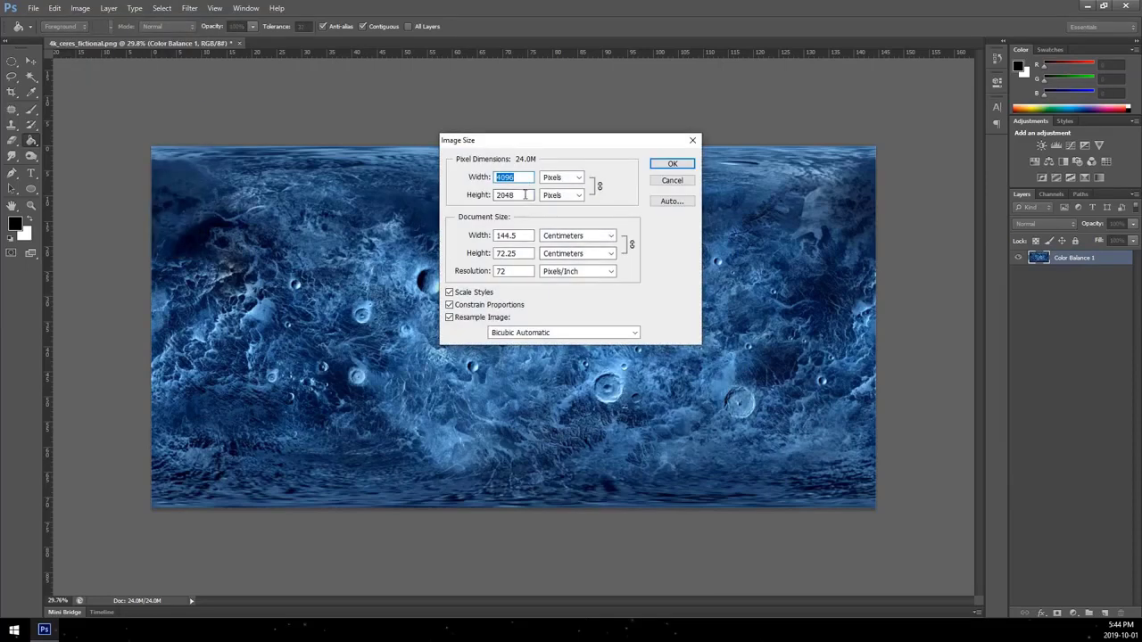
{"action": "key", "text": "Tab"}
{"action": "type", "text": "1024"}
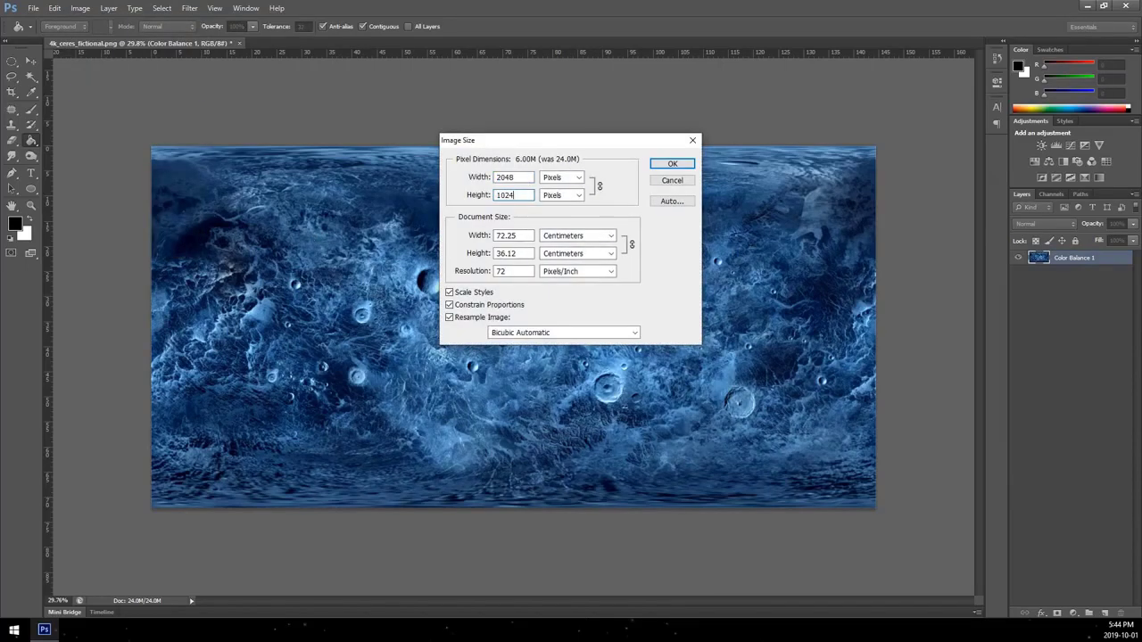
{"action": "left_click", "coordinate": [671, 164]}
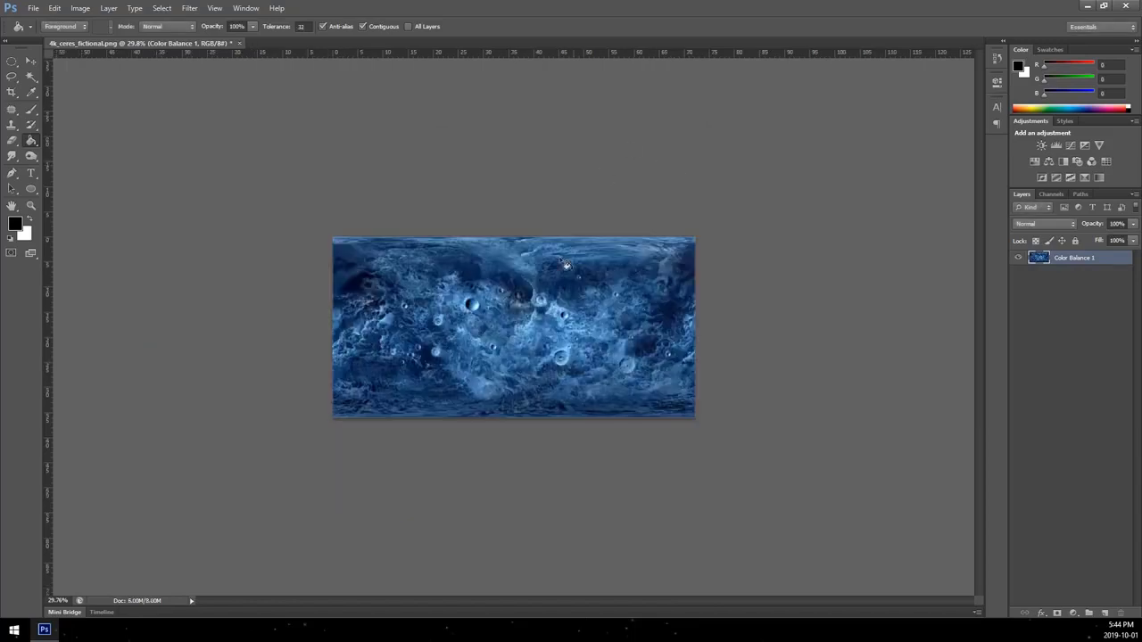
{"action": "scroll", "coordinate": [409, 253], "scroll_direction": "up", "scroll_amount": 2}
{"action": "scroll", "coordinate": [409, 254], "scroll_direction": "up", "scroll_amount": 2}
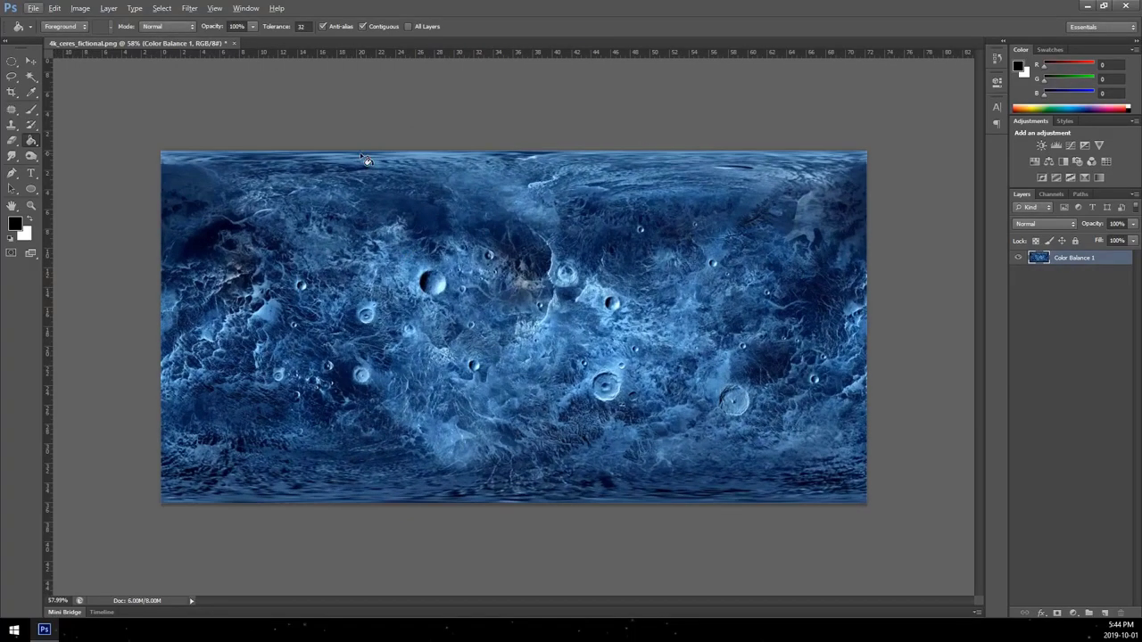
Step: Copy roughly the left half of the map to a new layer using a rectangular selection
{"action": "right_click", "coordinate": [11, 64]}
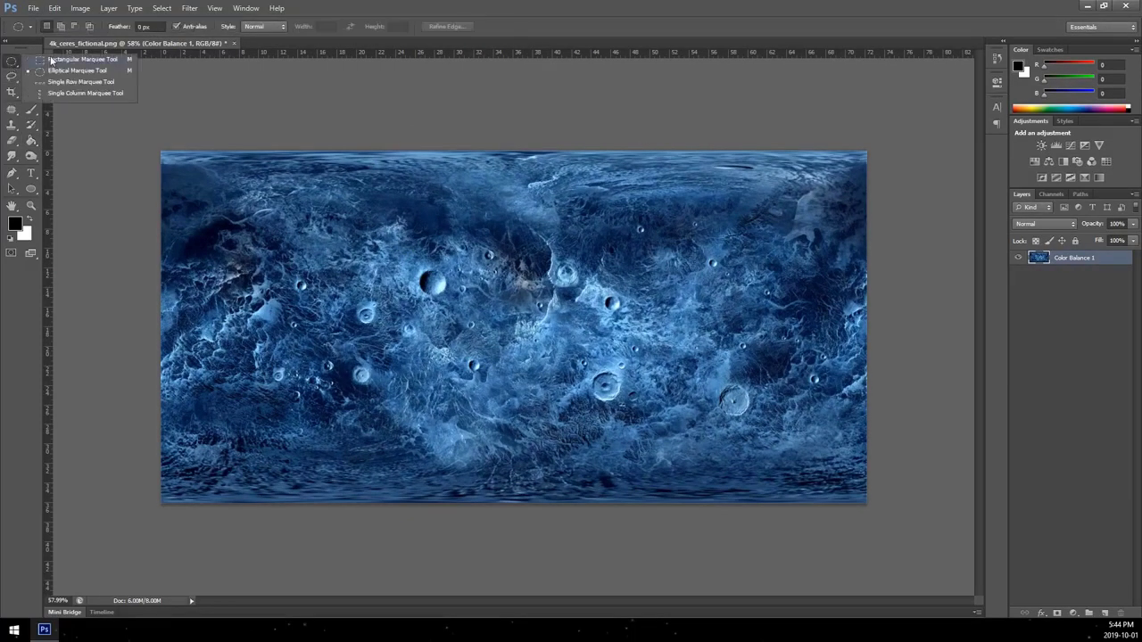
{"action": "left_click", "coordinate": [53, 60]}
{"action": "left_click_drag", "start_coordinate": [122, 127], "coordinate": [505, 546]}
{"action": "key", "text": "ctrl+j"}
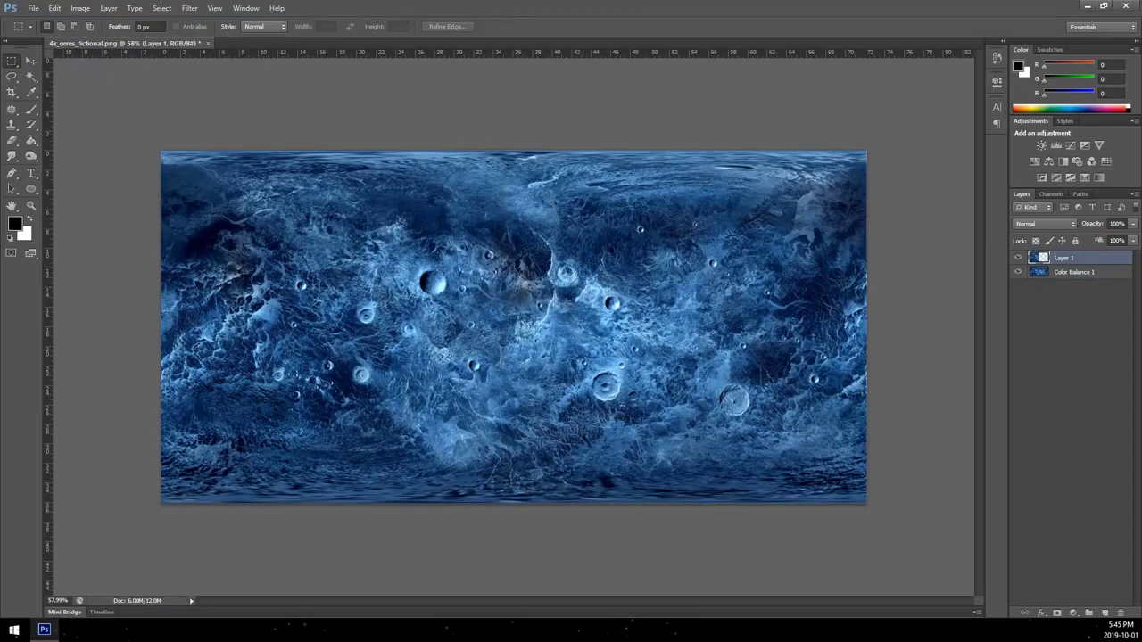
Step: Align the copied half with the right edge of the canvas and clear the selection
{"action": "left_click", "coordinate": [30, 61]}
{"action": "key", "text": "ctrl+a"}
{"action": "left_click", "coordinate": [311, 27]}
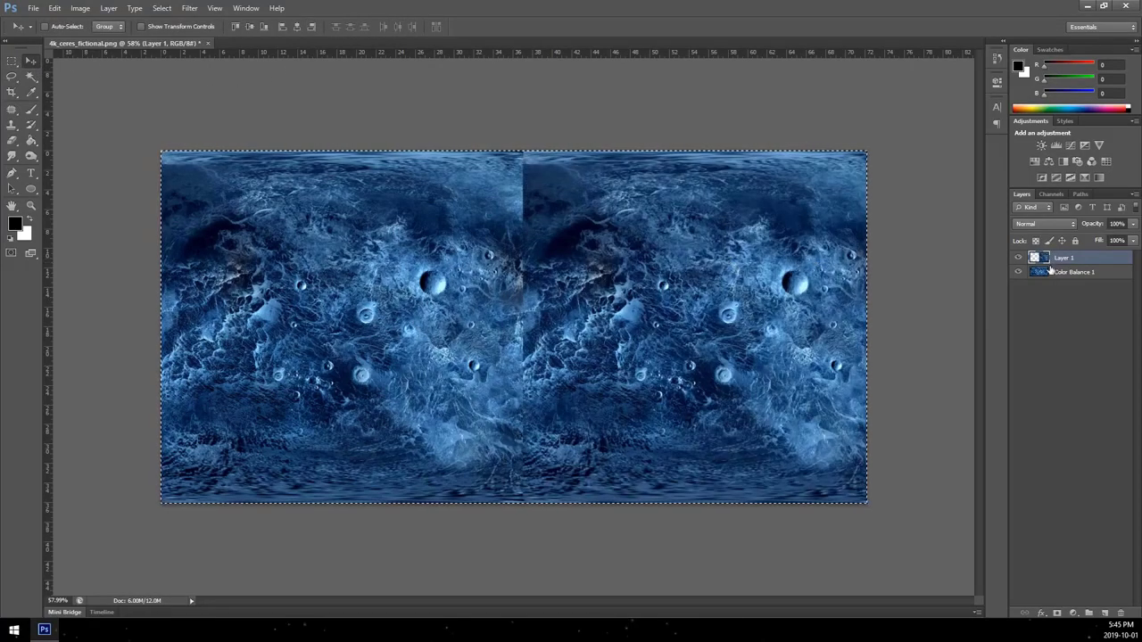
{"action": "key", "text": "ctrl+d"}
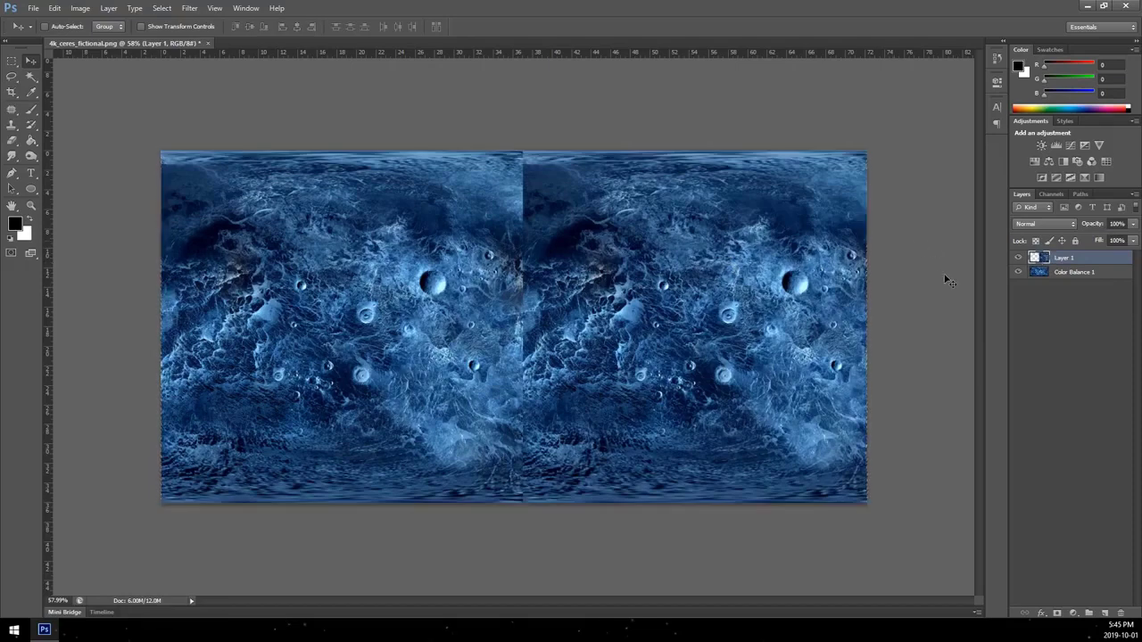
Step: Move the original map layer left so its right half meets the copied half, nudging it right to close the gap
{"action": "left_click", "coordinate": [1050, 275]}
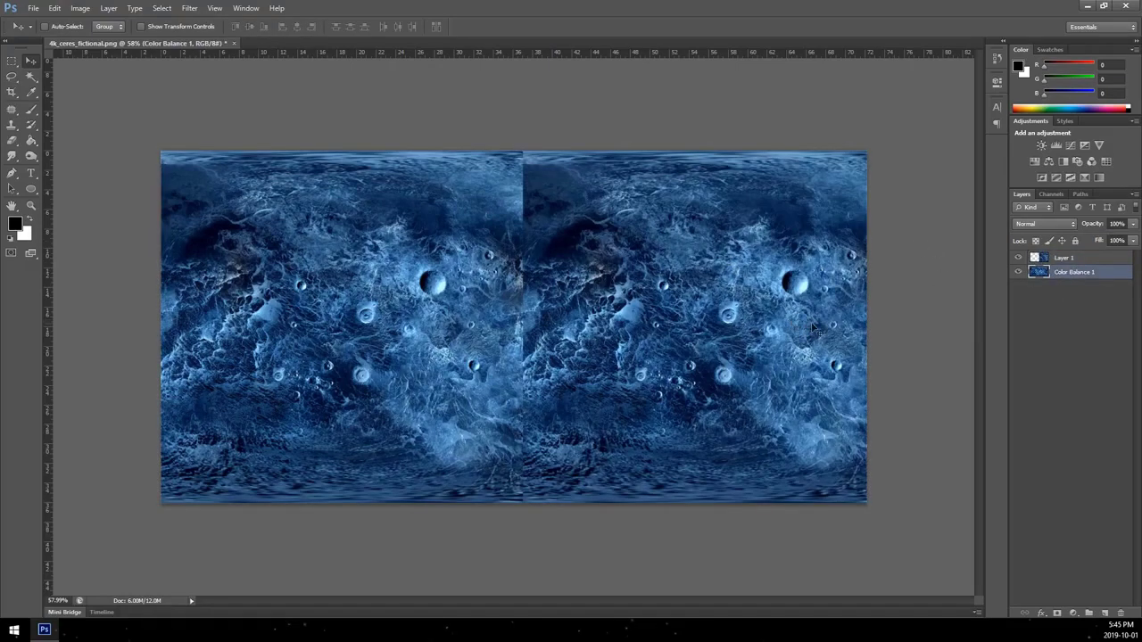
{"action": "left_click_drag", "start_coordinate": [814, 329], "coordinate": [502, 308]}
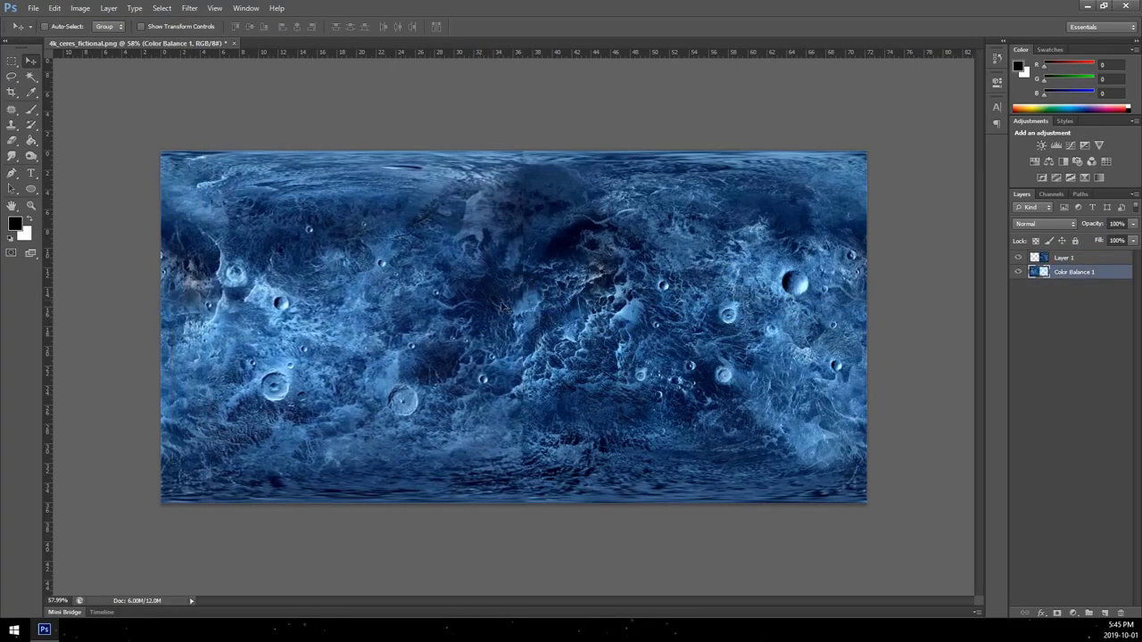
{"action": "scroll", "coordinate": [572, 302], "scroll_direction": "up", "scroll_amount": 10}
{"action": "left_click_drag", "start_coordinate": [473, 352], "coordinate": [390, 358]}
{"action": "scroll", "coordinate": [389, 357], "scroll_direction": "down", "scroll_amount": 5}
{"action": "key", "text": "Right"}
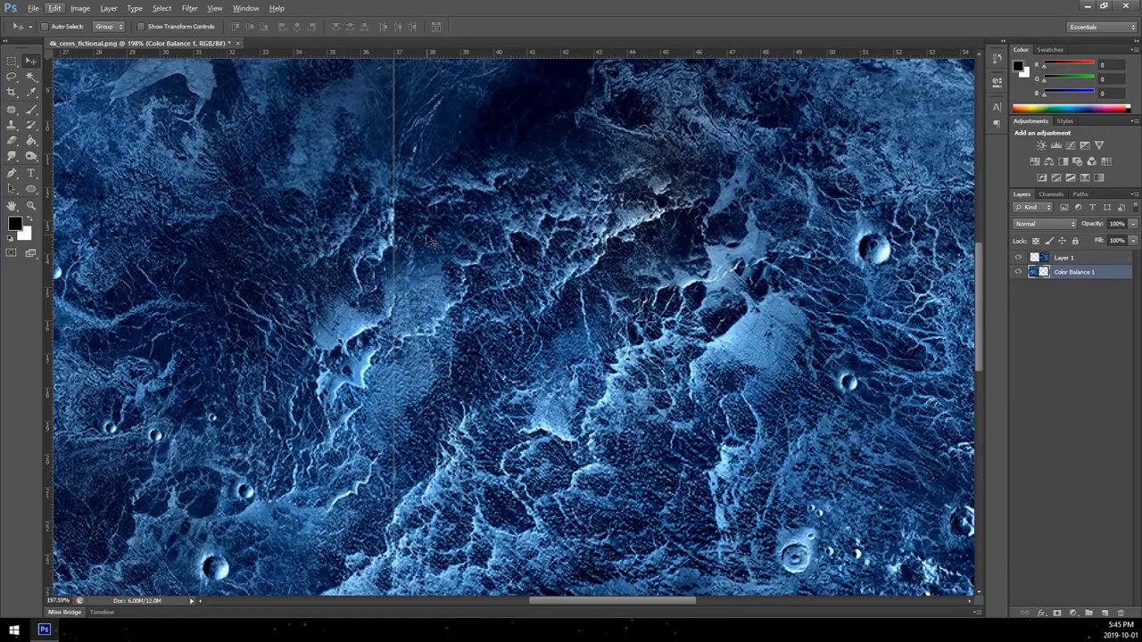
{"action": "key", "text": "Escape"}
{"action": "key", "text": "Right"}
Step: Inspect the central seam between the two halves from the map's top edge to its bottom edge
{"action": "left_click_drag", "start_coordinate": [461, 249], "coordinate": [479, 455]}
{"action": "left_click_drag", "start_coordinate": [510, 134], "coordinate": [513, 271]}
{"action": "scroll", "coordinate": [408, 180], "scroll_direction": "up", "scroll_amount": 3}
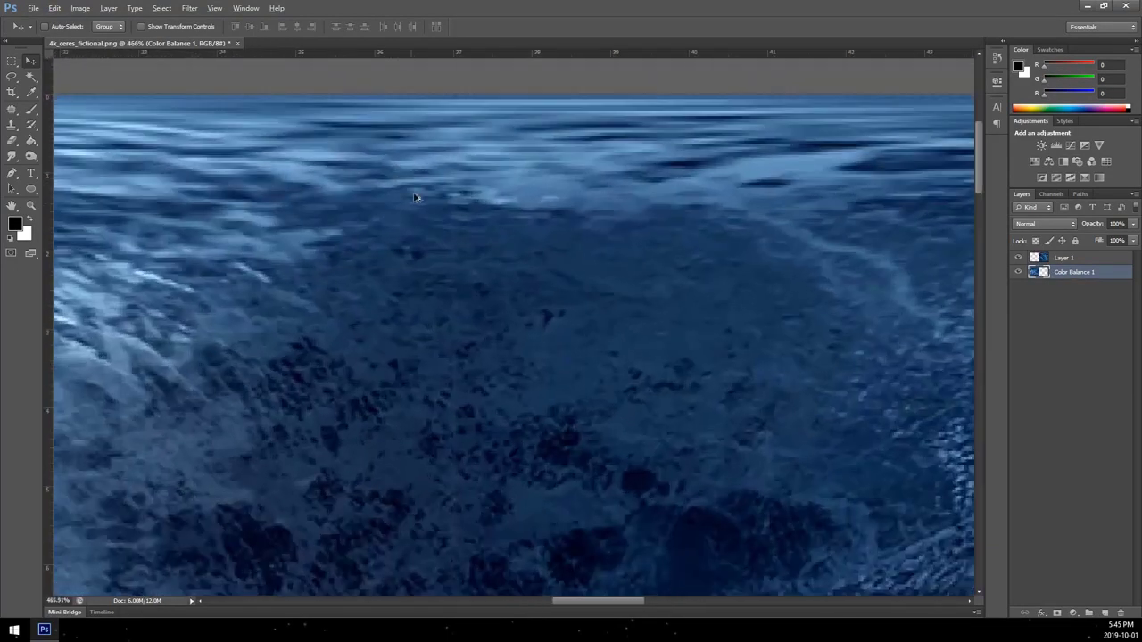
{"action": "left_click_drag", "start_coordinate": [452, 491], "coordinate": [457, 98]}
{"action": "left_click_drag", "start_coordinate": [511, 571], "coordinate": [504, 125]}
{"action": "left_click_drag", "start_coordinate": [517, 536], "coordinate": [520, 125]}
{"action": "left_click_drag", "start_coordinate": [526, 535], "coordinate": [528, 116]}
{"action": "left_click_drag", "start_coordinate": [542, 535], "coordinate": [535, 228]}
{"action": "scroll", "coordinate": [534, 227], "scroll_direction": "down", "scroll_amount": 8}
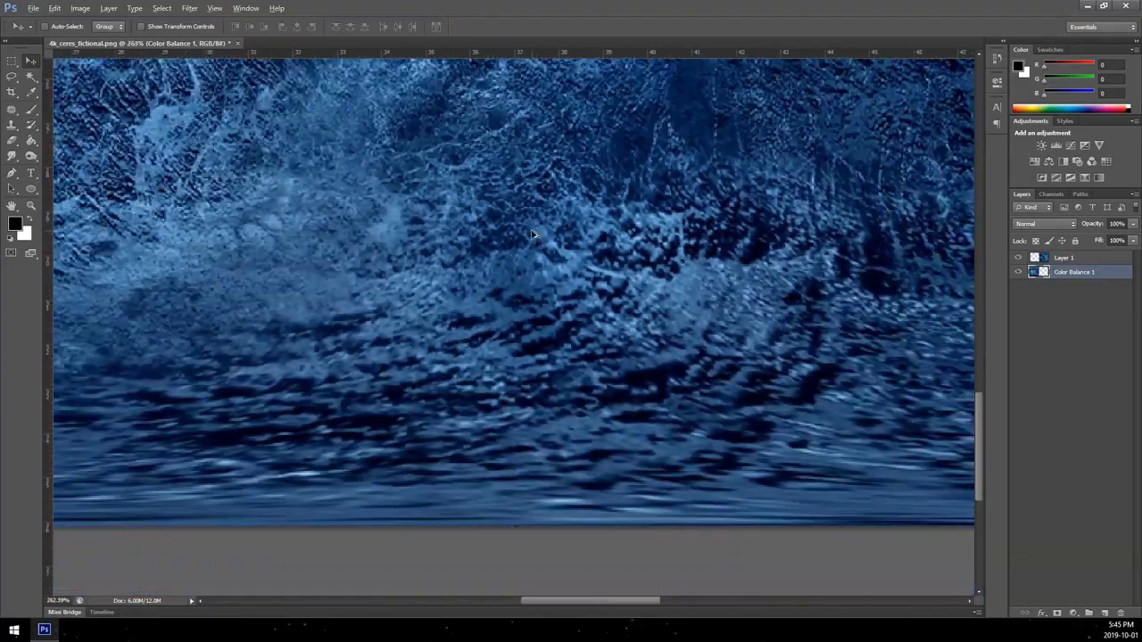
{"action": "scroll", "coordinate": [527, 200], "scroll_direction": "up", "scroll_amount": 2}
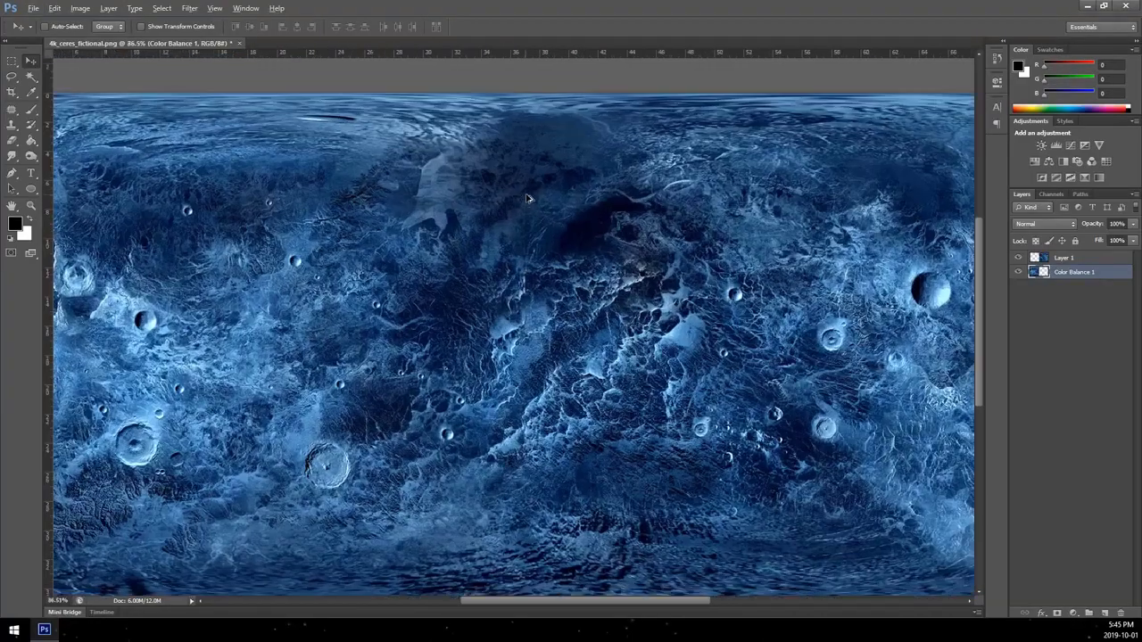
{"action": "scroll", "coordinate": [528, 197], "scroll_direction": "down", "scroll_amount": 2}
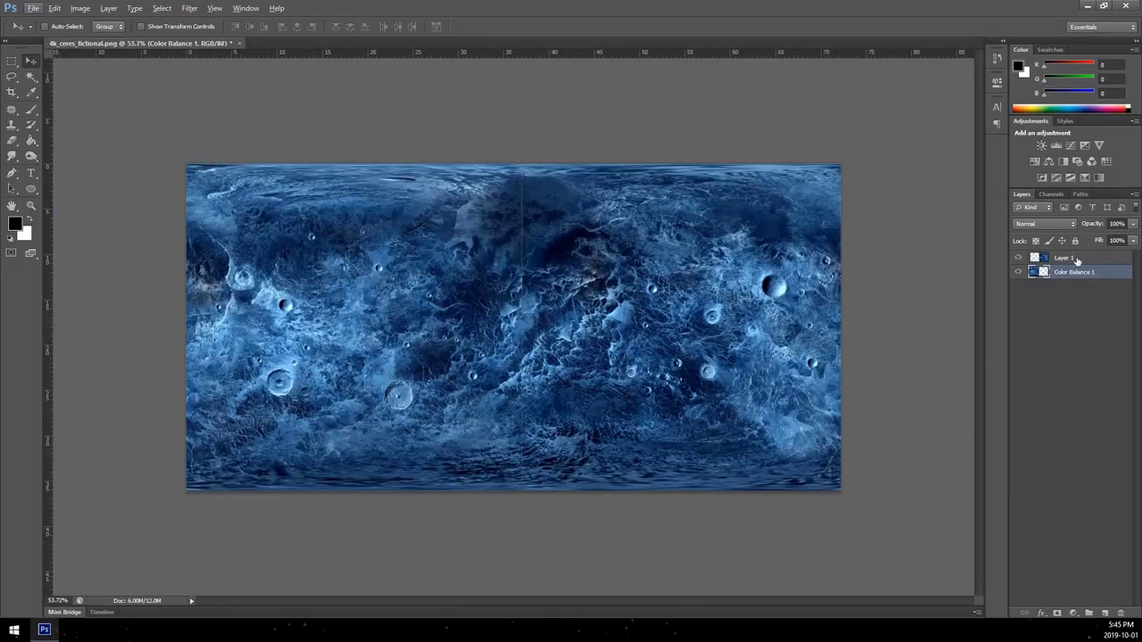
Step: Merge the copied half and the original map layer into one layer
{"action": "left_click", "coordinate": [1078, 260], "text": "shift"}
{"action": "right_click", "coordinate": [1075, 260]}
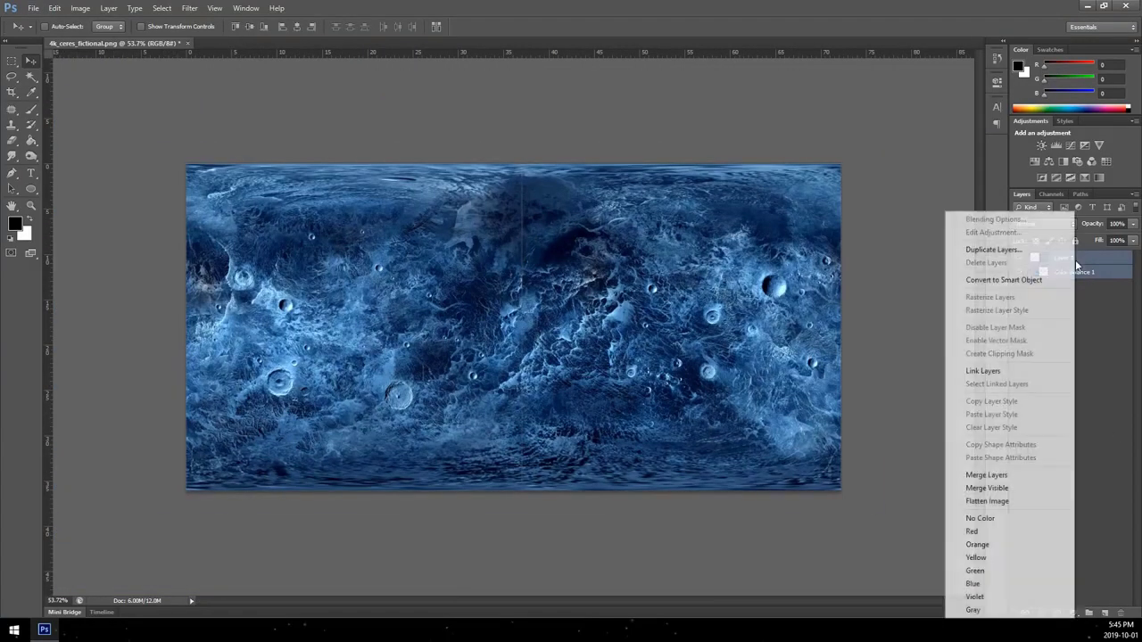
{"action": "left_click", "coordinate": [1002, 476]}
Step: Add a new layer beneath the merged map and fill it with a dark navy sampled from the map
{"action": "left_click", "coordinate": [1103, 614]}
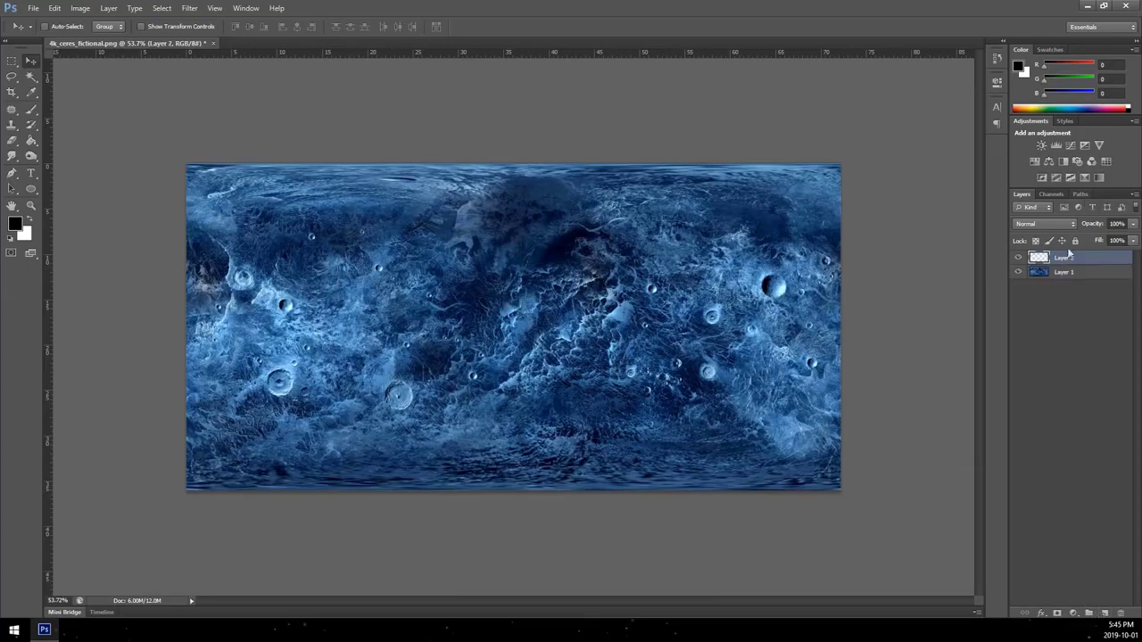
{"action": "left_click_drag", "start_coordinate": [1070, 257], "coordinate": [1060, 296]}
{"action": "key", "text": "b"}
{"action": "scroll", "coordinate": [575, 234], "scroll_direction": "up", "scroll_amount": 5}
{"action": "left_click", "coordinate": [581, 242], "text": "alt"}
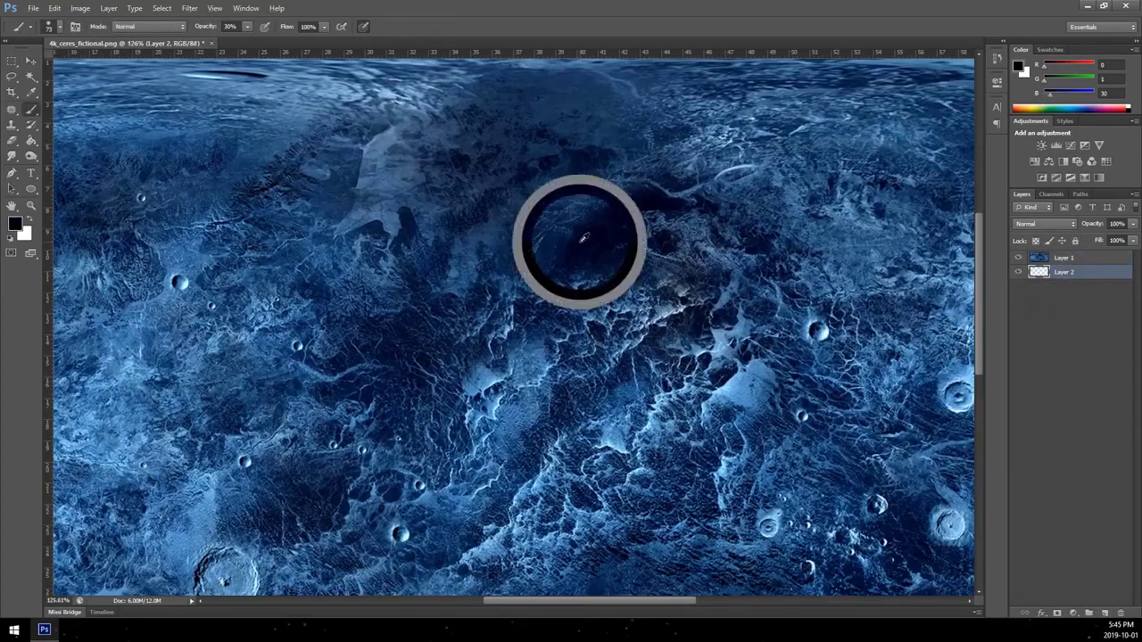
{"action": "scroll", "coordinate": [578, 204], "scroll_direction": "down", "scroll_amount": 7}
{"action": "scroll", "coordinate": [581, 200], "scroll_direction": "down", "scroll_amount": 2}
{"action": "scroll", "coordinate": [562, 179], "scroll_direction": "up", "scroll_amount": 5}
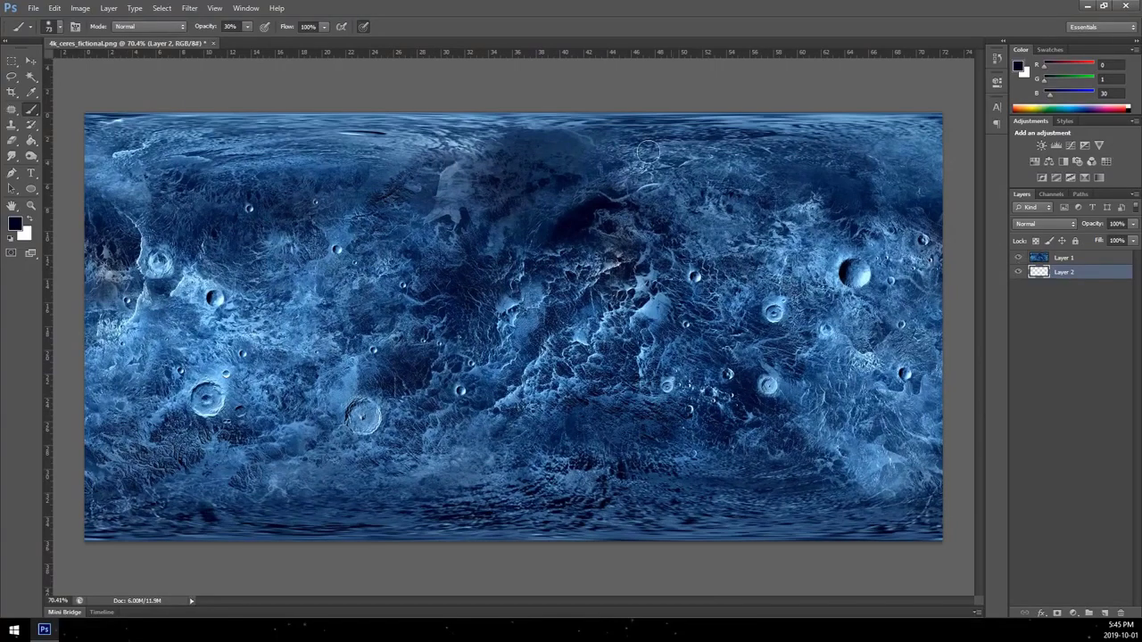
{"action": "key", "text": "g"}
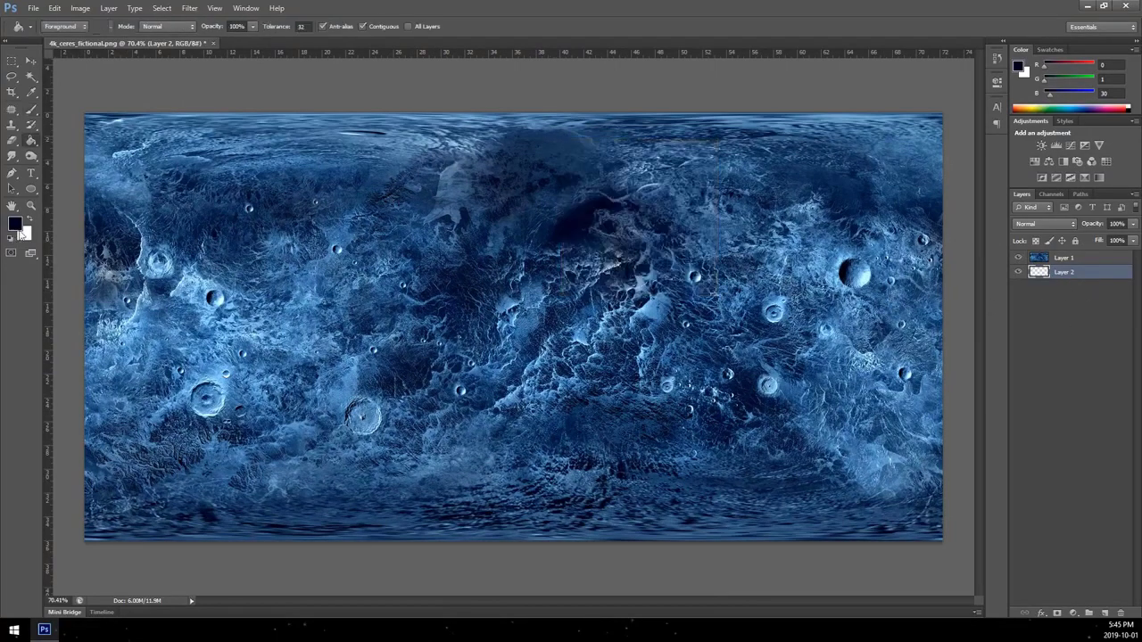
{"action": "left_click", "coordinate": [239, 275]}
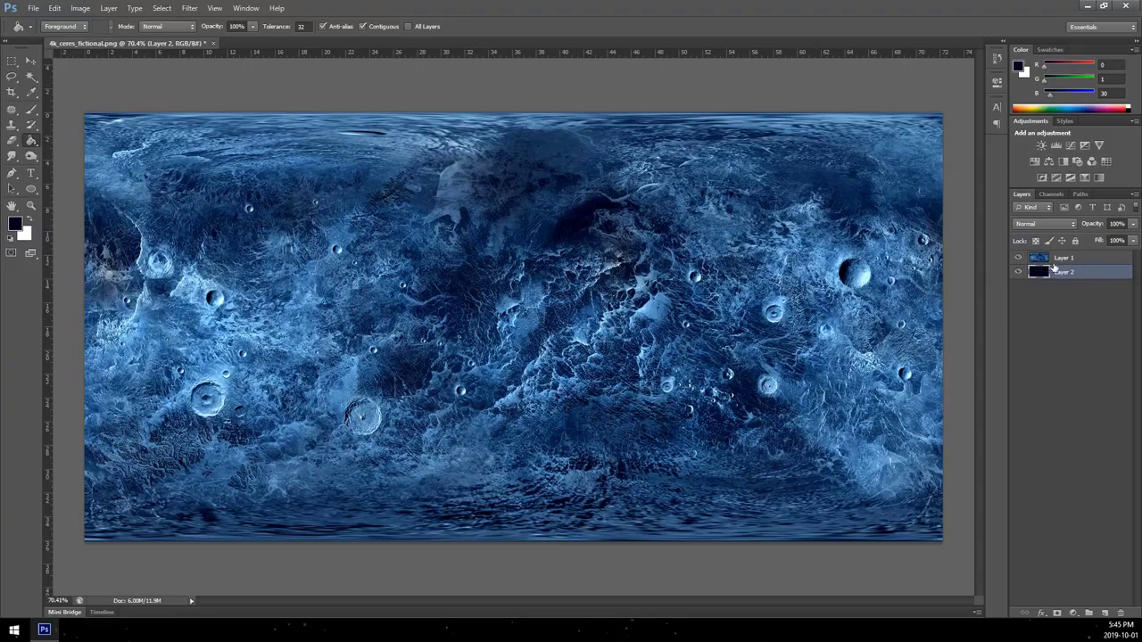
Step: Merge the map layer with the dark navy layer beneath it
{"action": "key", "text": "alt"}
{"action": "left_click", "coordinate": [1070, 261], "text": "shift"}
{"action": "right_click", "coordinate": [1083, 264]}
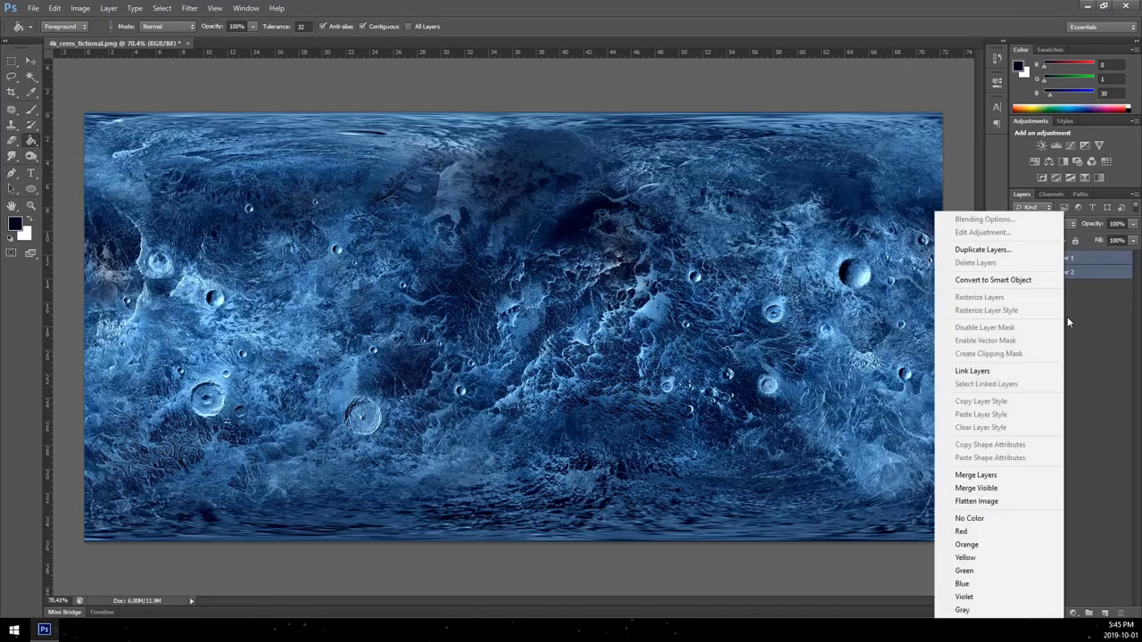
{"action": "left_click", "coordinate": [999, 473]}
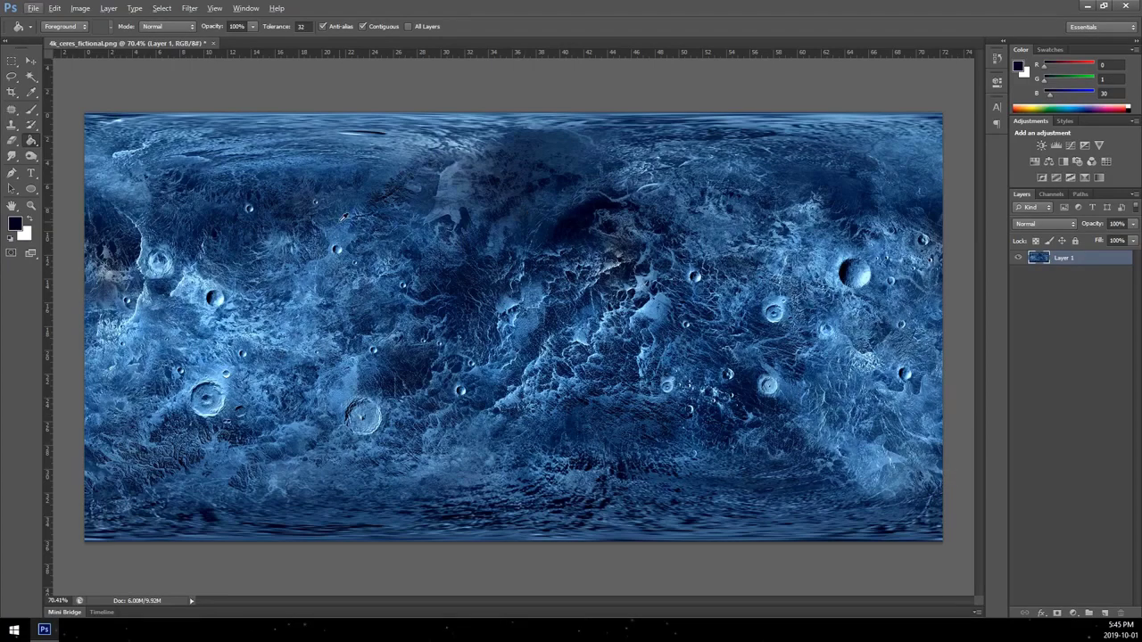
Step: Save the map as a PNG named planettexture in the space wallpaper folder, with smallest/slow compression and no interlacing
{"action": "left_click", "coordinate": [33, 8]}
{"action": "left_click", "coordinate": [65, 151]}
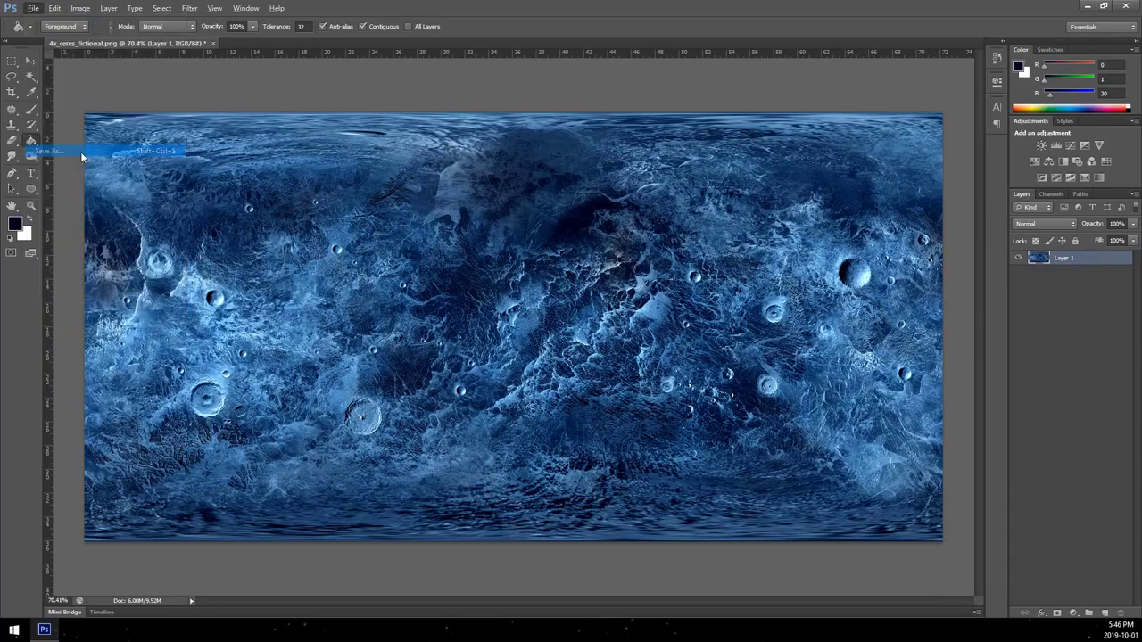
{"action": "type", "text": "planettexture"}
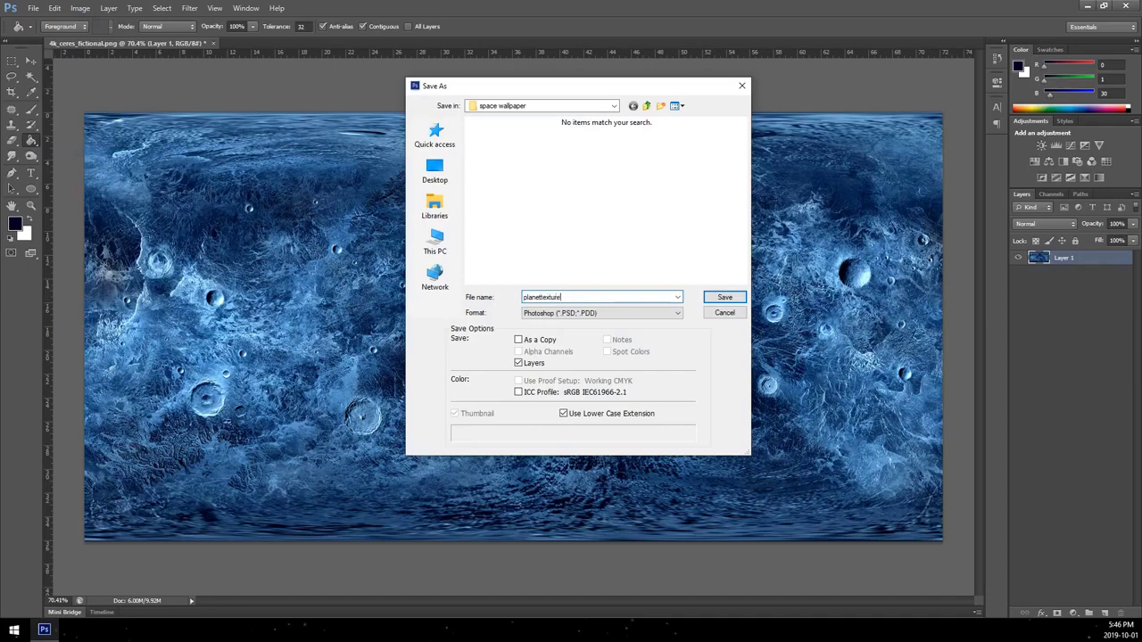
{"action": "left_click", "coordinate": [519, 312]}
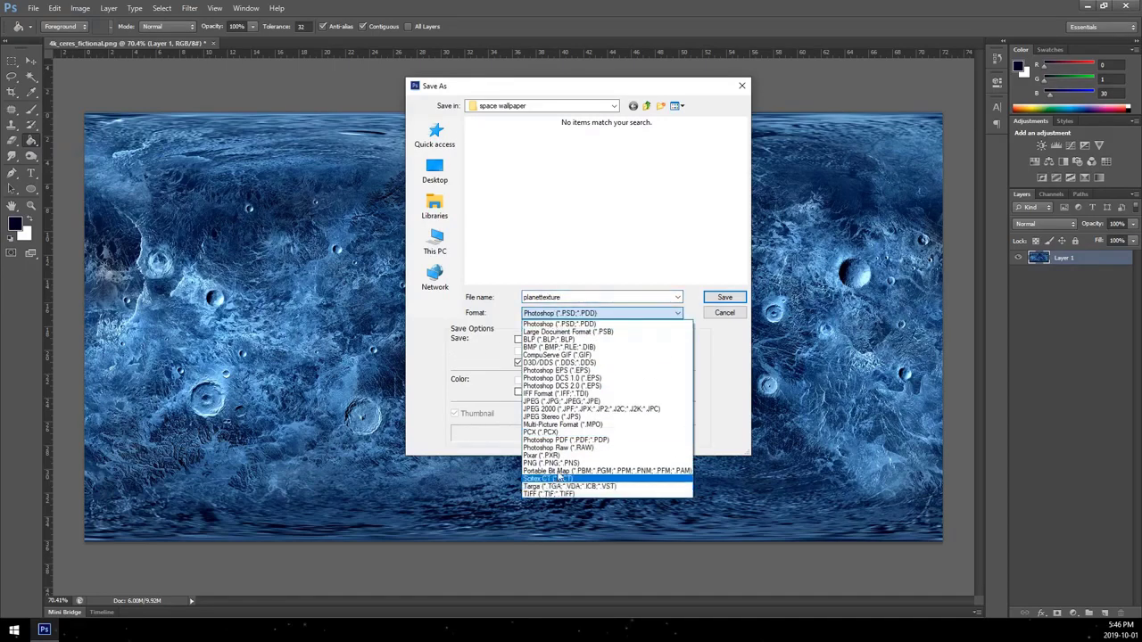
{"action": "left_click", "coordinate": [580, 471]}
{"action": "left_click", "coordinate": [721, 300]}
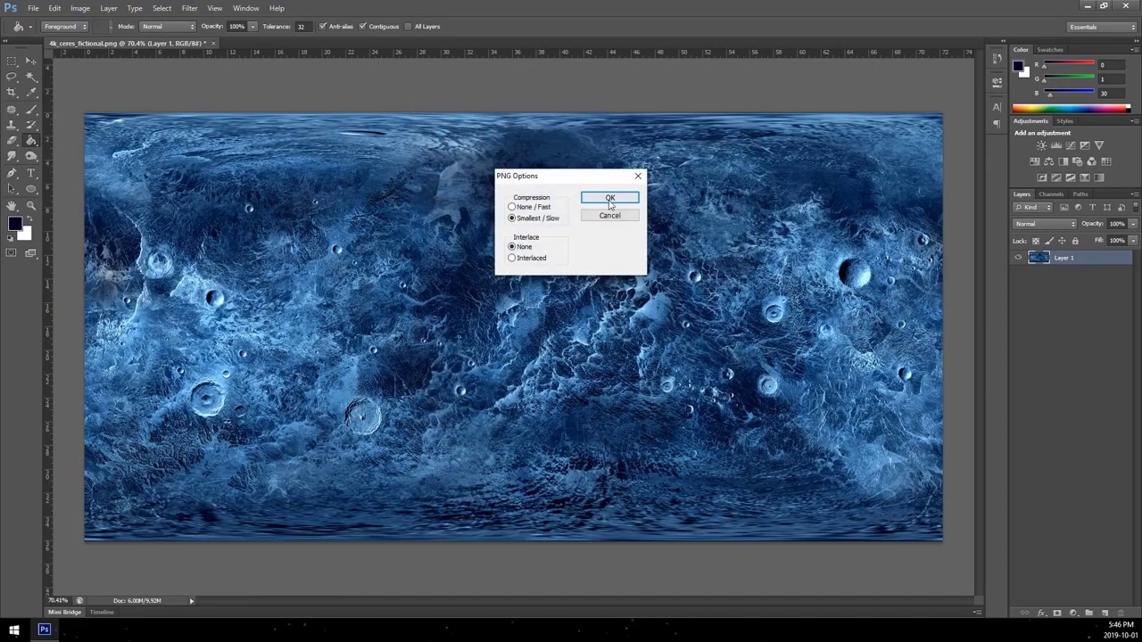
{"action": "left_click", "coordinate": [606, 195]}
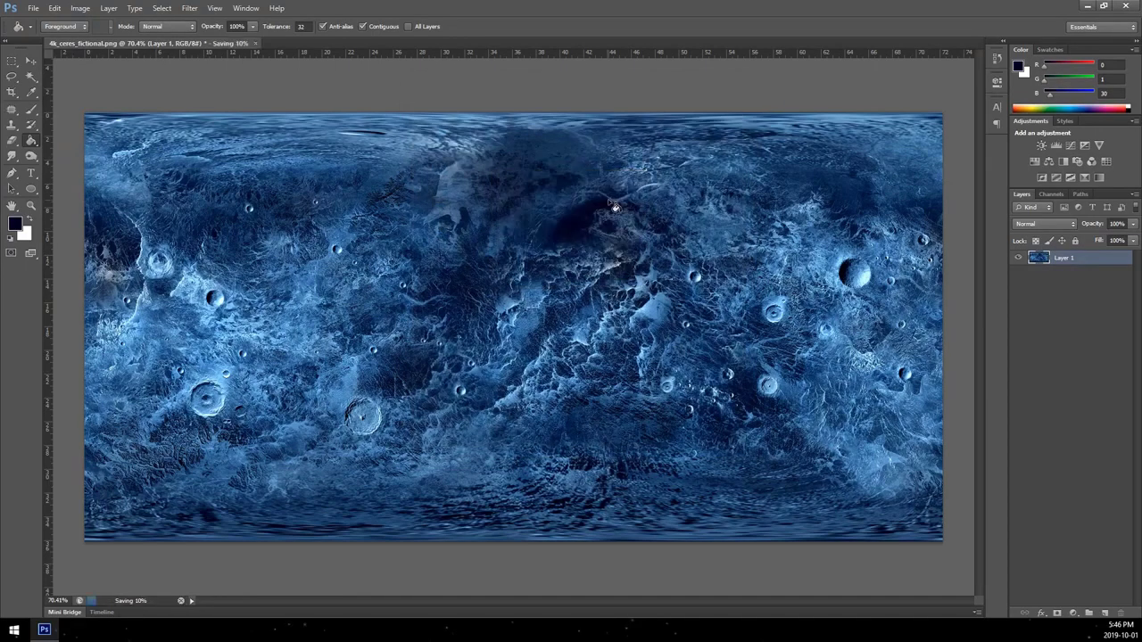
Step: Create a new white RGB document of 1000 × 1000 pixels at 72 pixels/inch
{"action": "left_click", "coordinate": [33, 8]}
{"action": "left_click", "coordinate": [42, 22]}
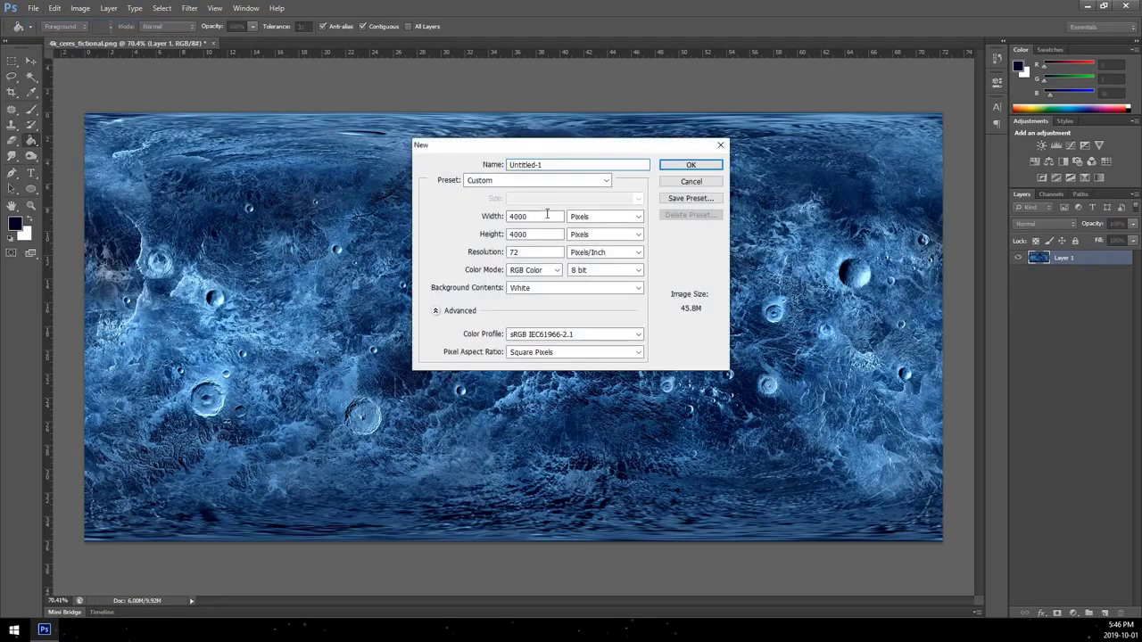
{"action": "double_click", "coordinate": [548, 217]}
{"action": "type", "text": "10"}
{"action": "key", "text": "Tab"}
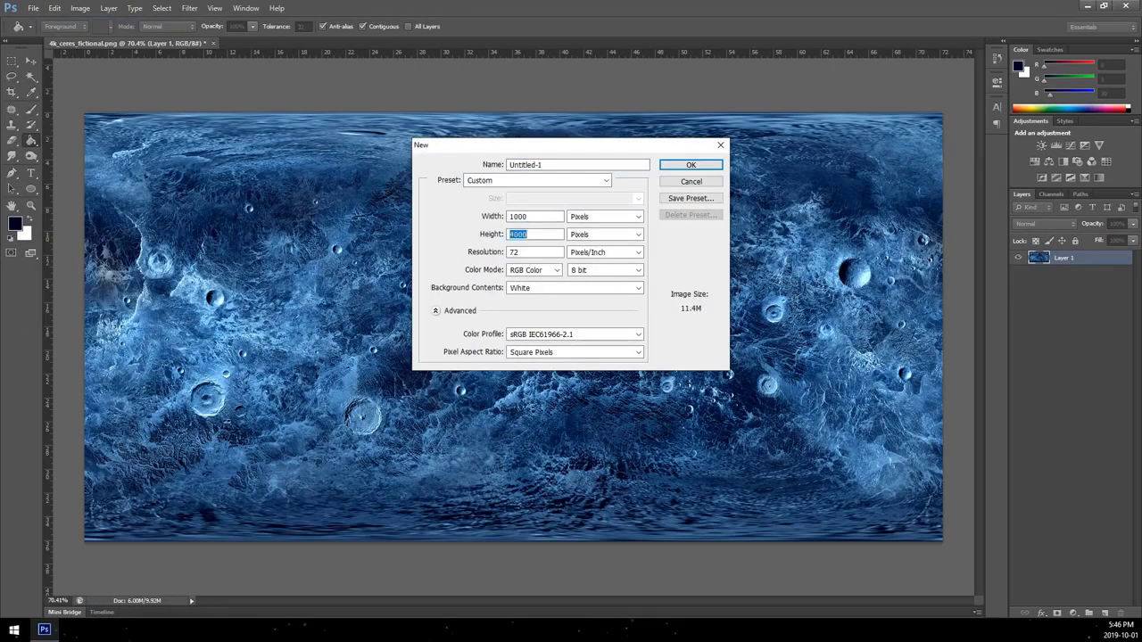
{"action": "type", "text": "100"}
{"action": "left_click", "coordinate": [691, 166]}
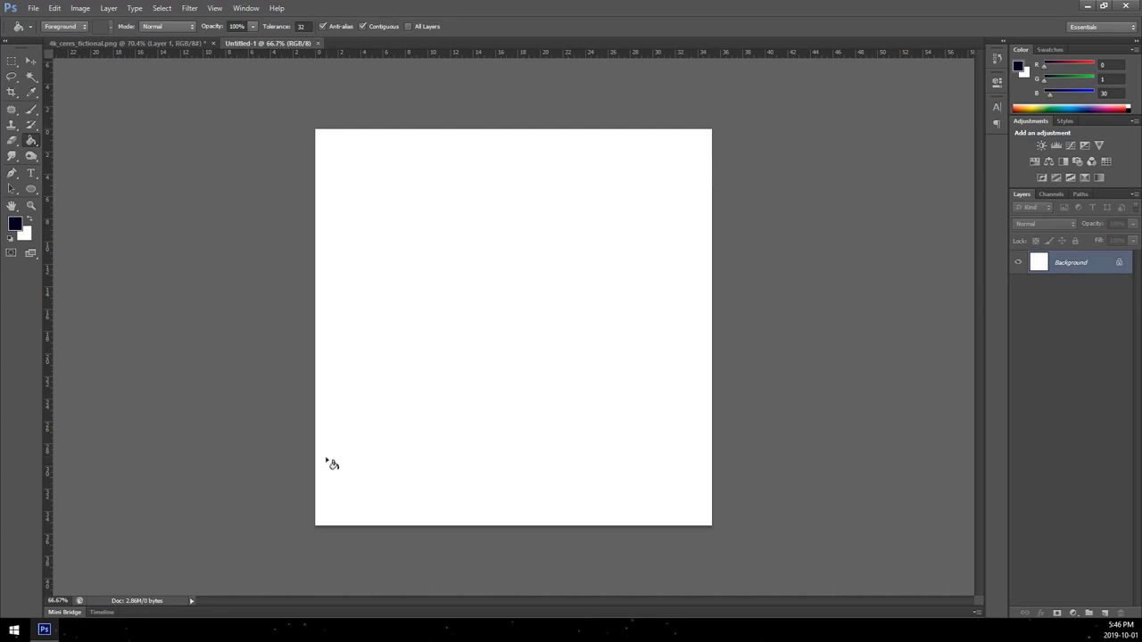
Step: Unlock the background layer, add a new layer above it, and draw a large circular selection nearly filling the canvas
{"action": "double_click", "coordinate": [1094, 265], "text": "alt"}
{"action": "left_click", "coordinate": [1105, 613]}
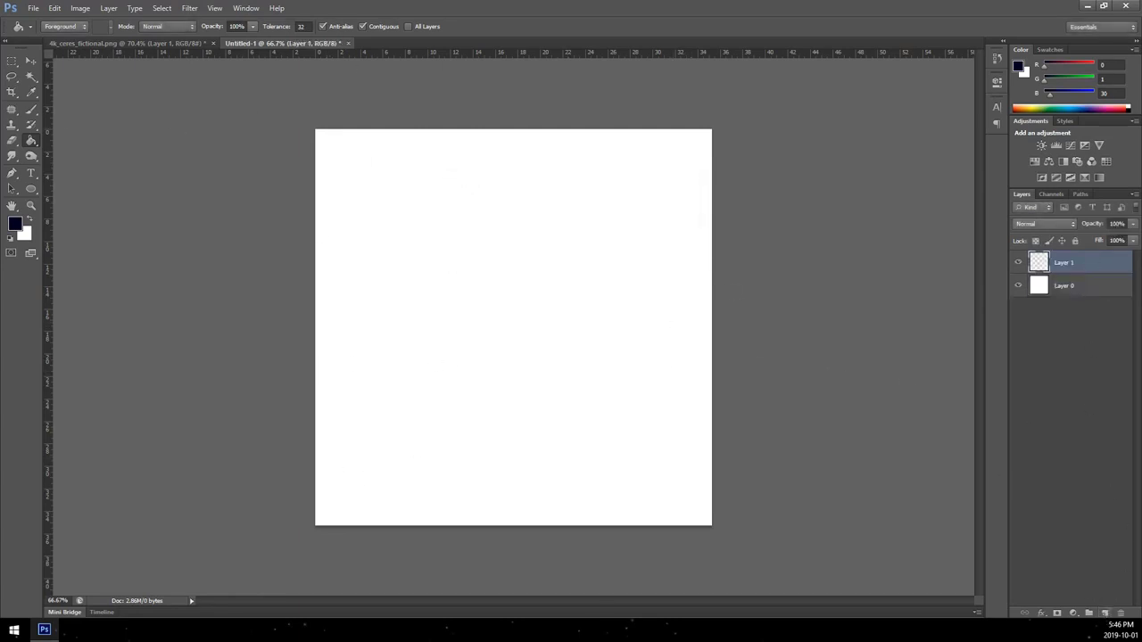
{"action": "left_click", "coordinate": [13, 62]}
{"action": "left_click", "coordinate": [77, 69]}
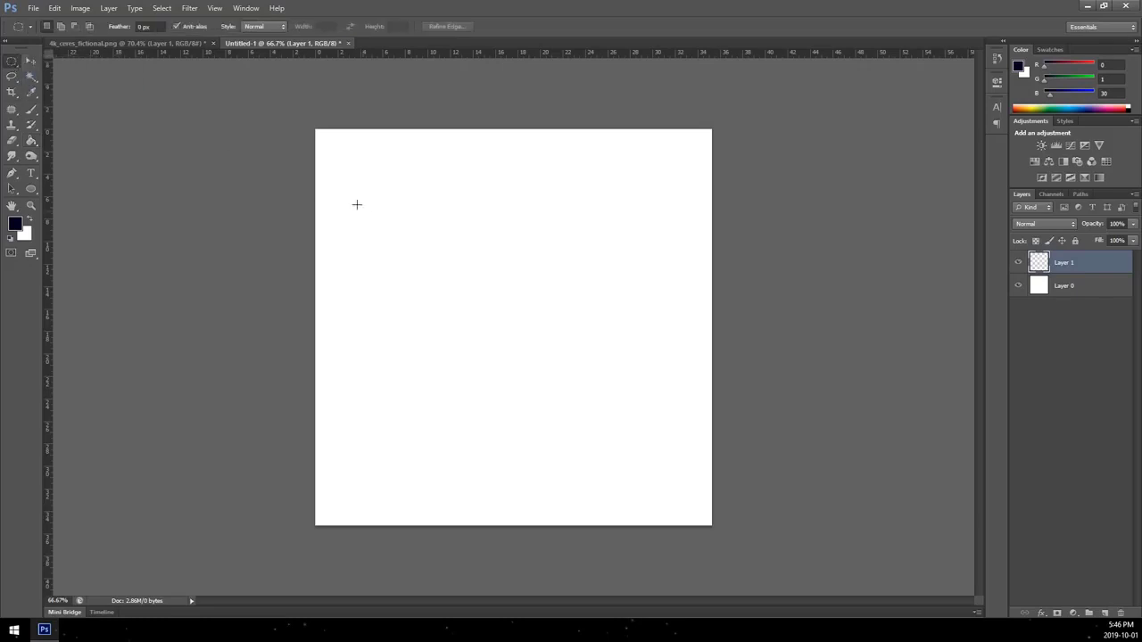
{"action": "mouse_move", "coordinate": [317, 134]}
{"action": "left_mouse_down"}
{"action": "mouse_move", "coordinate": [743, 532]}
{"action": "mouse_move", "coordinate": [715, 508]}
{"action": "mouse_move", "coordinate": [724, 496]}
{"action": "mouse_move", "coordinate": [699, 481]}
{"action": "mouse_move", "coordinate": [712, 496]}
{"action": "left_mouse_up"}
Step: Reset the colours to black and white, then fill the circle with white and the bottom layer with black
{"action": "key", "text": "g"}
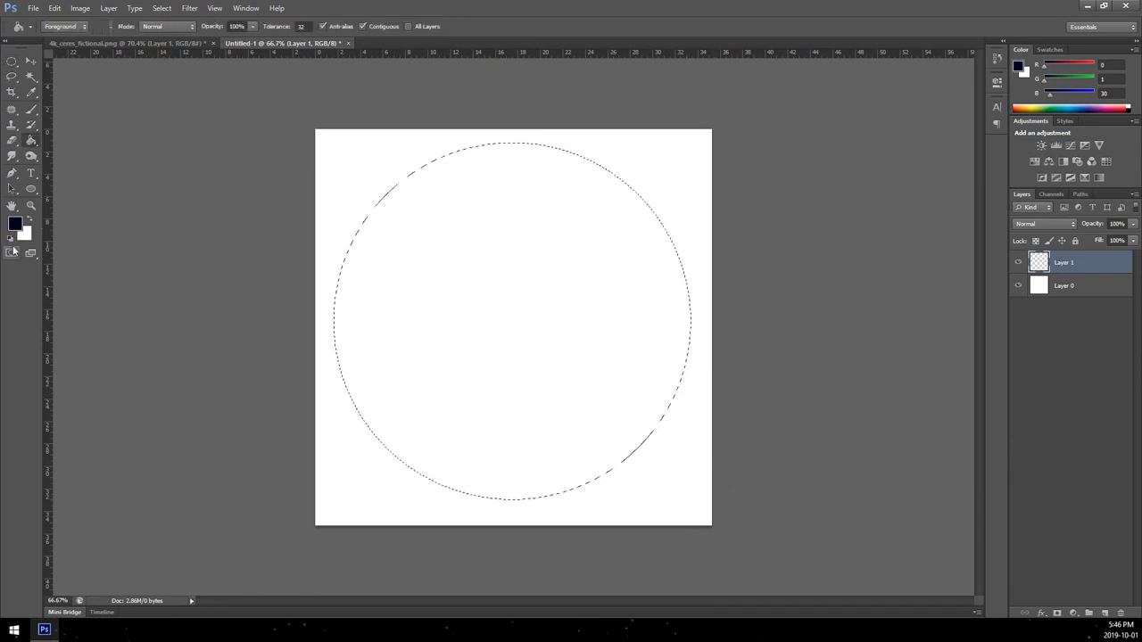
{"action": "left_click", "coordinate": [11, 237]}
{"action": "left_click", "coordinate": [523, 276]}
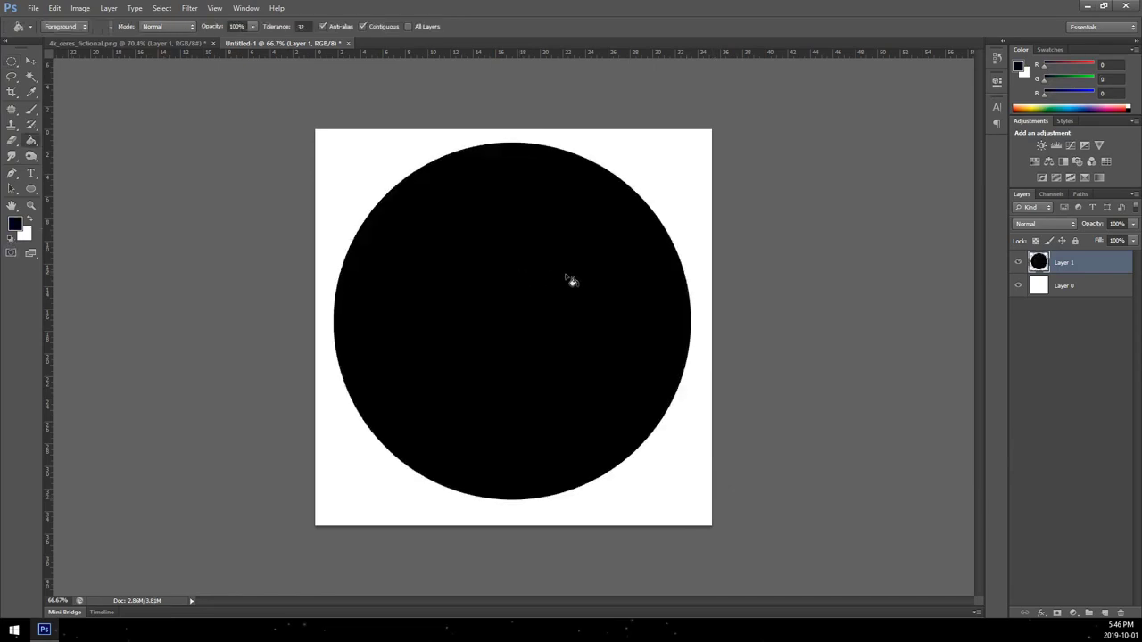
{"action": "key", "text": "ctrl+z"}
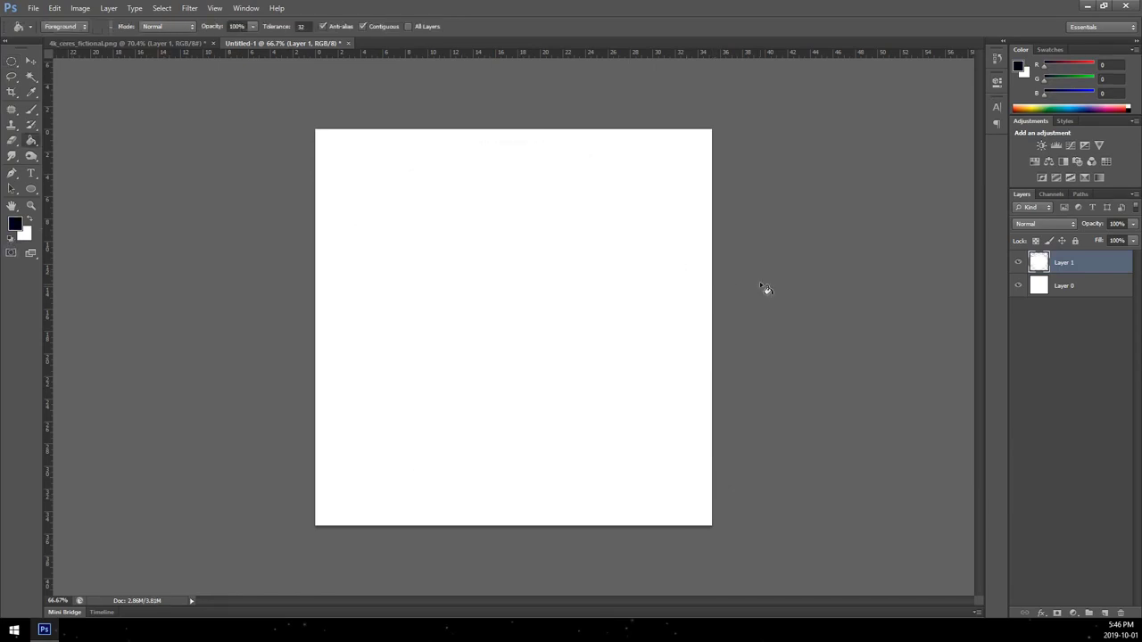
{"action": "left_click", "coordinate": [1070, 286]}
{"action": "key", "text": "alt+BackSpace"}
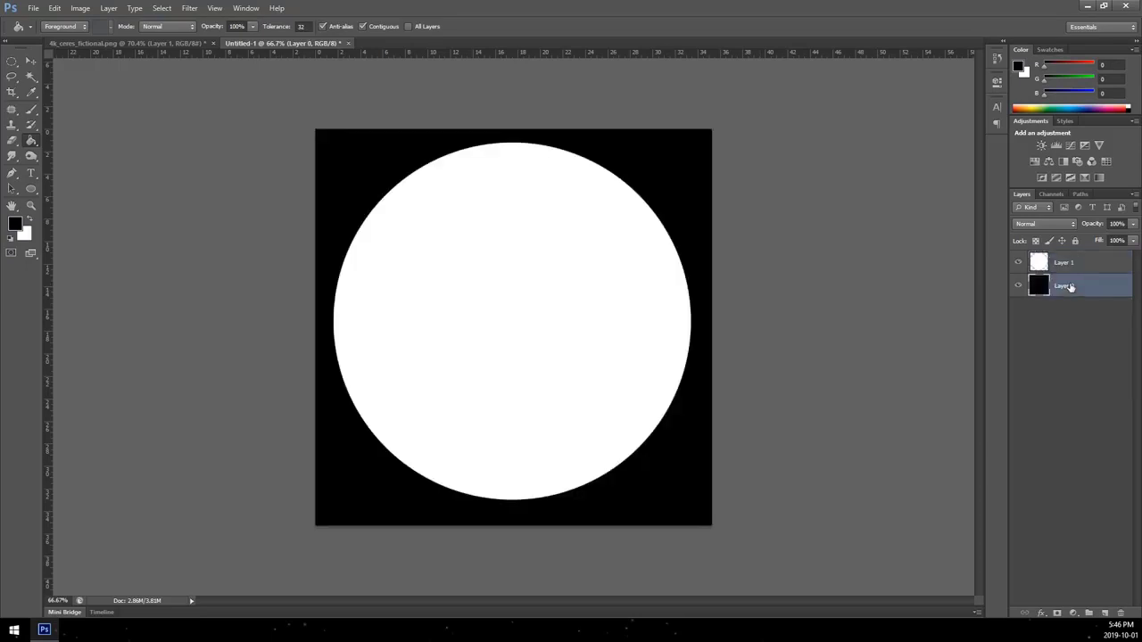
Step: Centre the white circle vertically and horizontally on the canvas and clear the selection
{"action": "left_click", "coordinate": [1108, 265]}
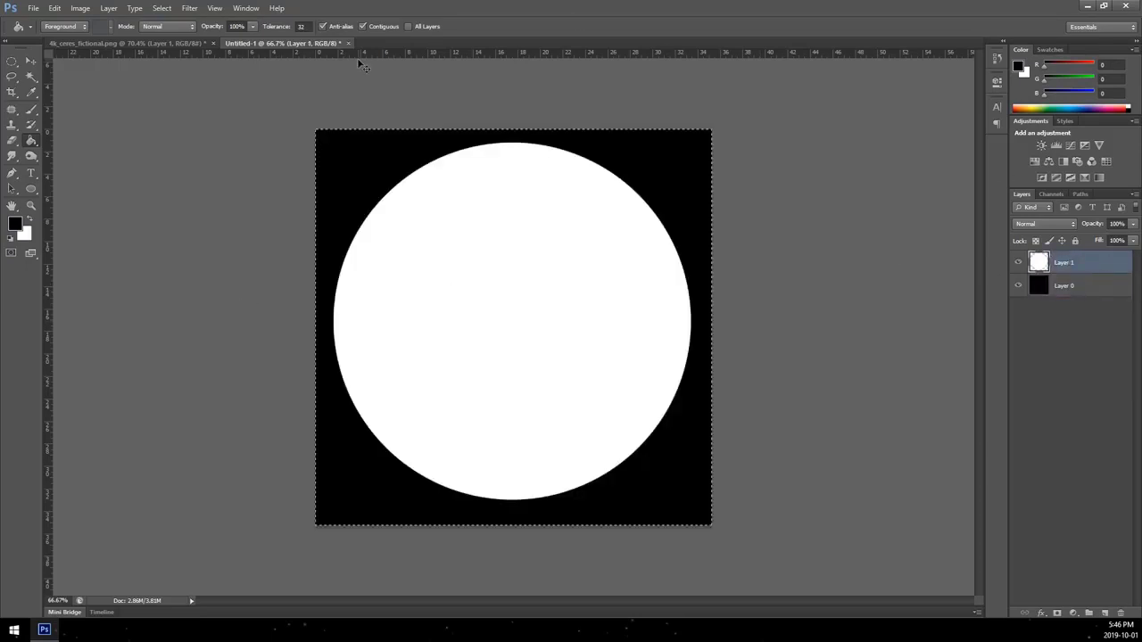
{"action": "key", "text": "ctrl+a"}
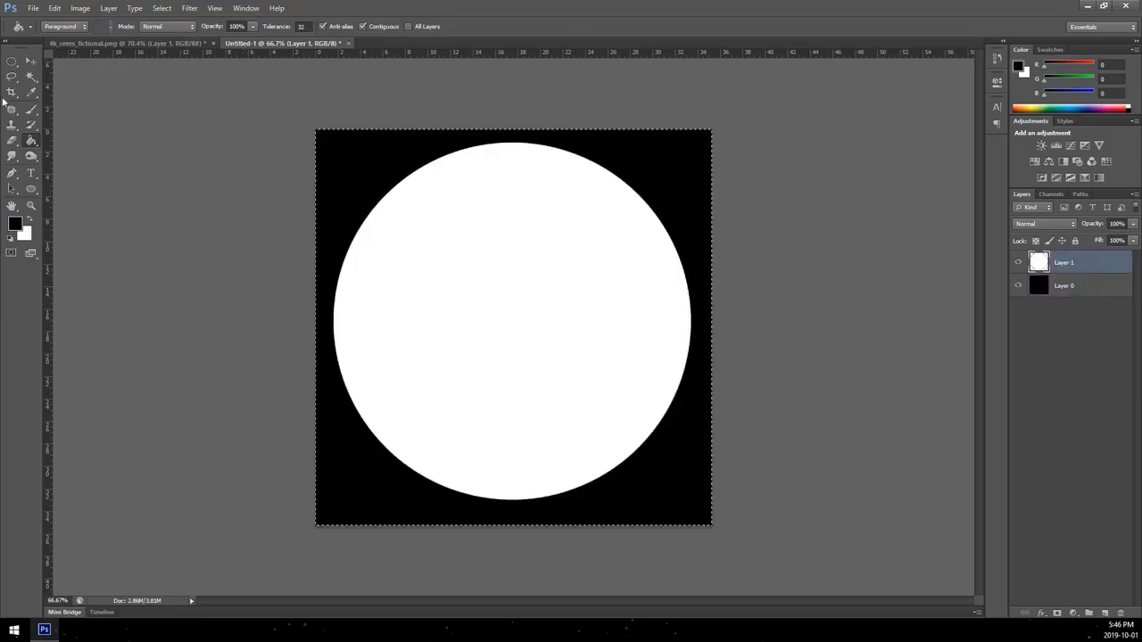
{"action": "left_click", "coordinate": [30, 60]}
{"action": "left_click", "coordinate": [249, 26]}
{"action": "left_click", "coordinate": [297, 26]}
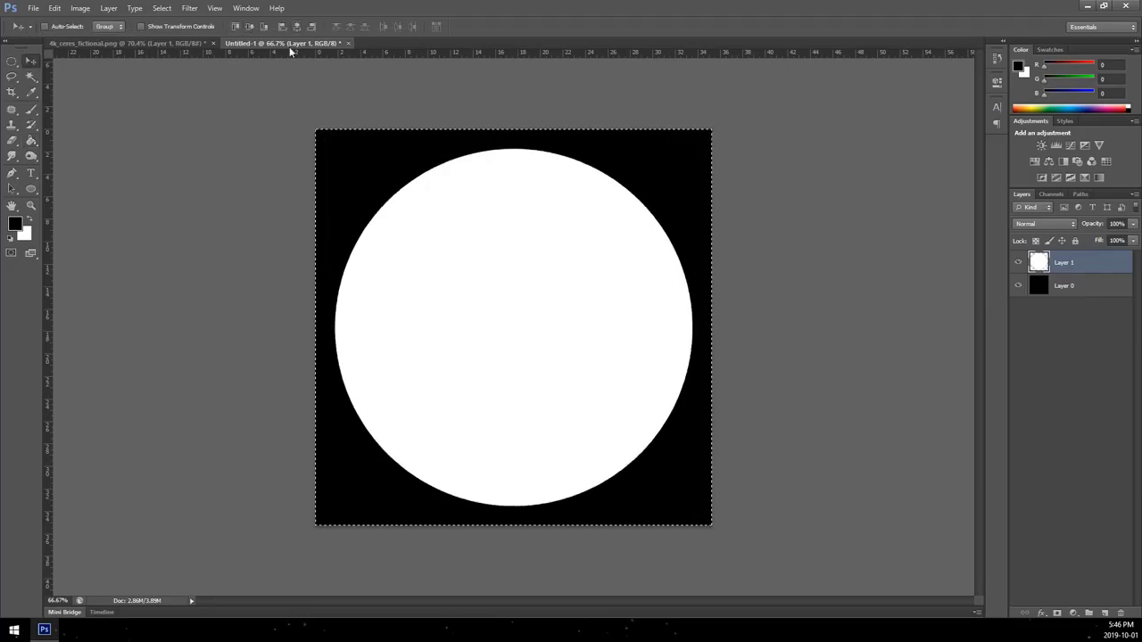
{"action": "key", "text": "ctrl+d"}
Step: Add a new layer and draw a tall elliptical selection extending beyond the canvas and covering the left half of the circle
{"action": "left_click", "coordinate": [1105, 613]}
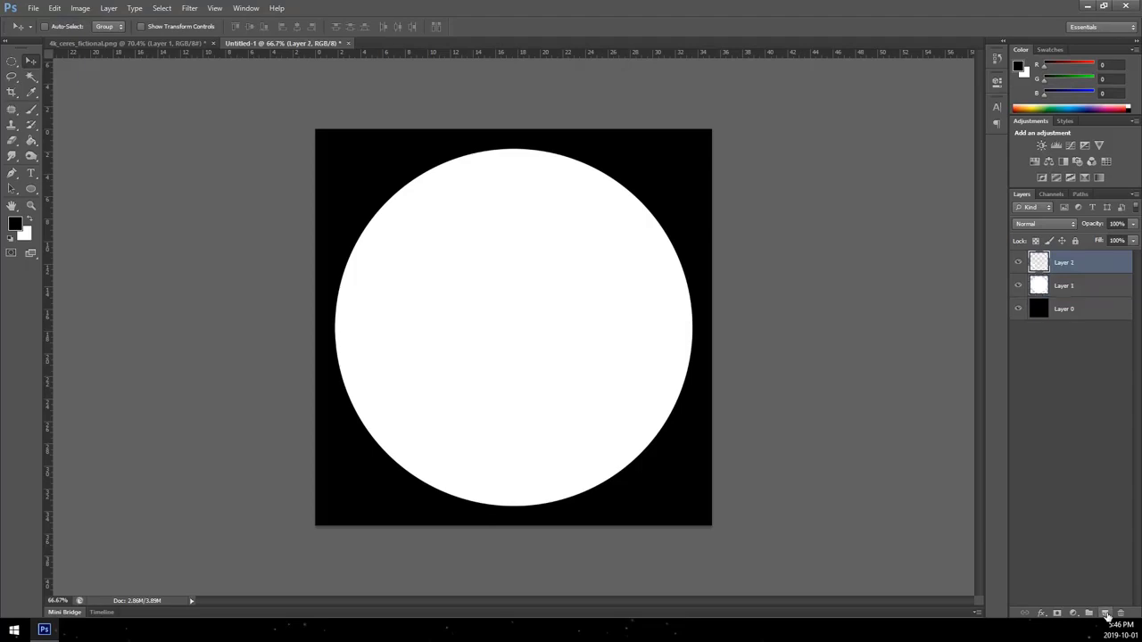
{"action": "left_click", "coordinate": [11, 60]}
{"action": "scroll", "coordinate": [285, 270], "scroll_direction": "down", "scroll_amount": 2}
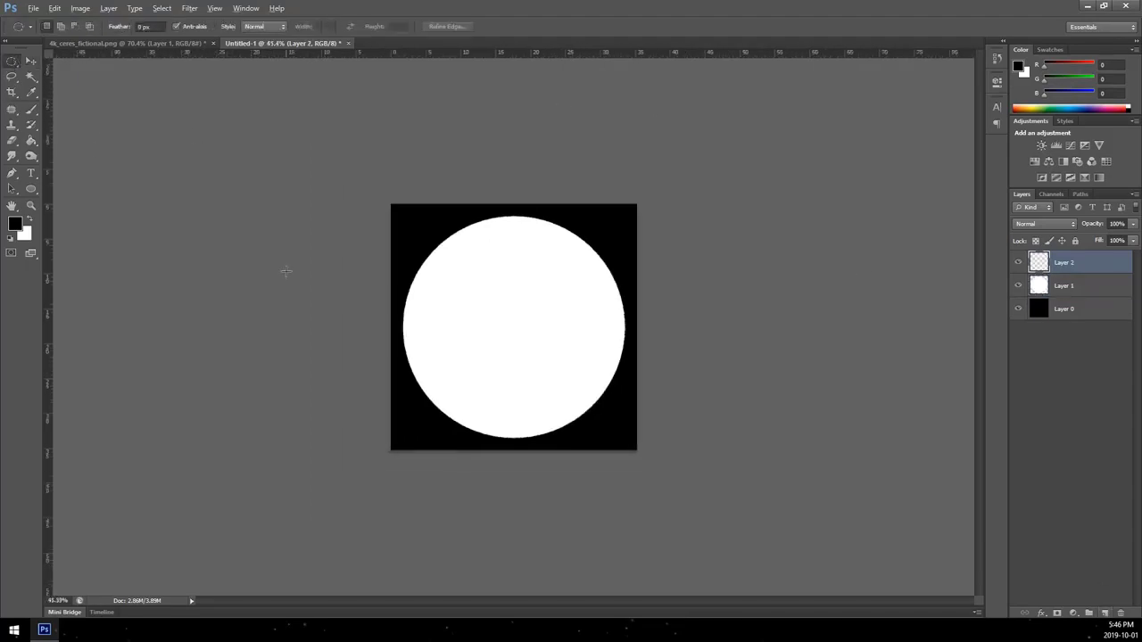
{"action": "left_click_drag", "start_coordinate": [309, 108], "coordinate": [525, 504]}
{"action": "key", "text": "space"}
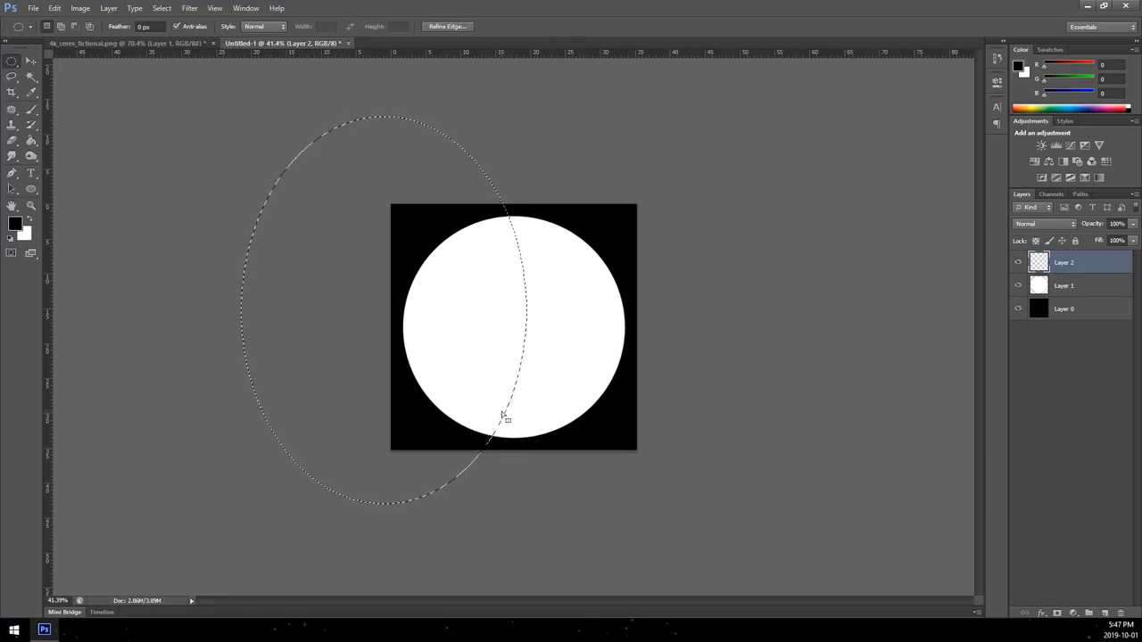
Step: Invert the elliptical selection, fill it with black on the new layer, and clear the selection
{"action": "key", "text": "ctrl+shift+i"}
{"action": "key", "text": "g"}
{"action": "left_click", "coordinate": [571, 307]}
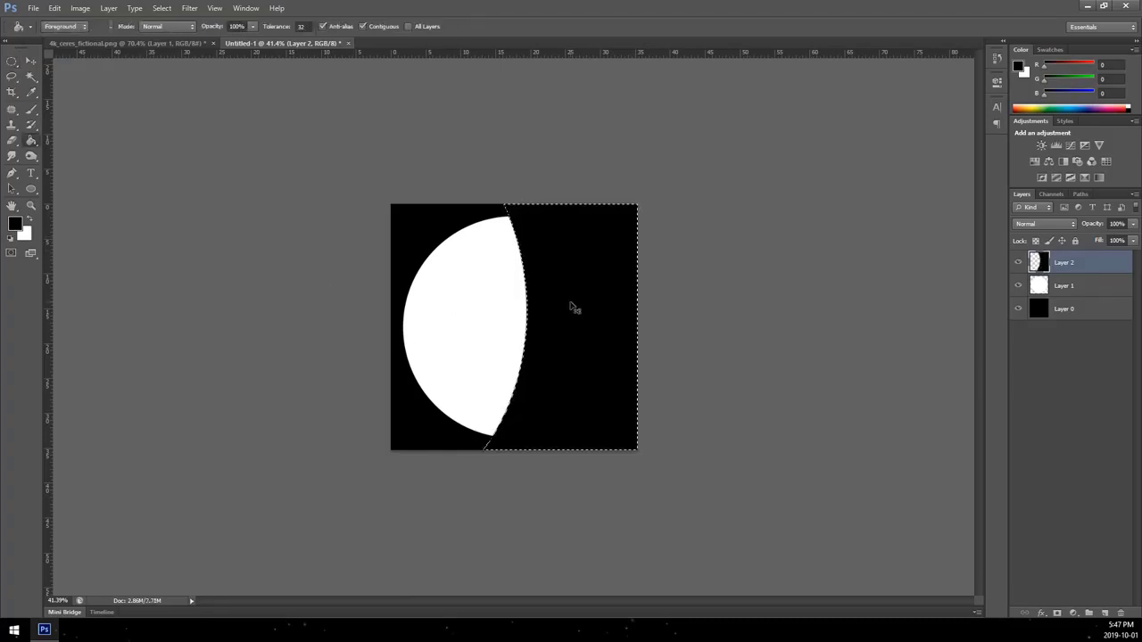
{"action": "key", "text": "ctrl+d"}
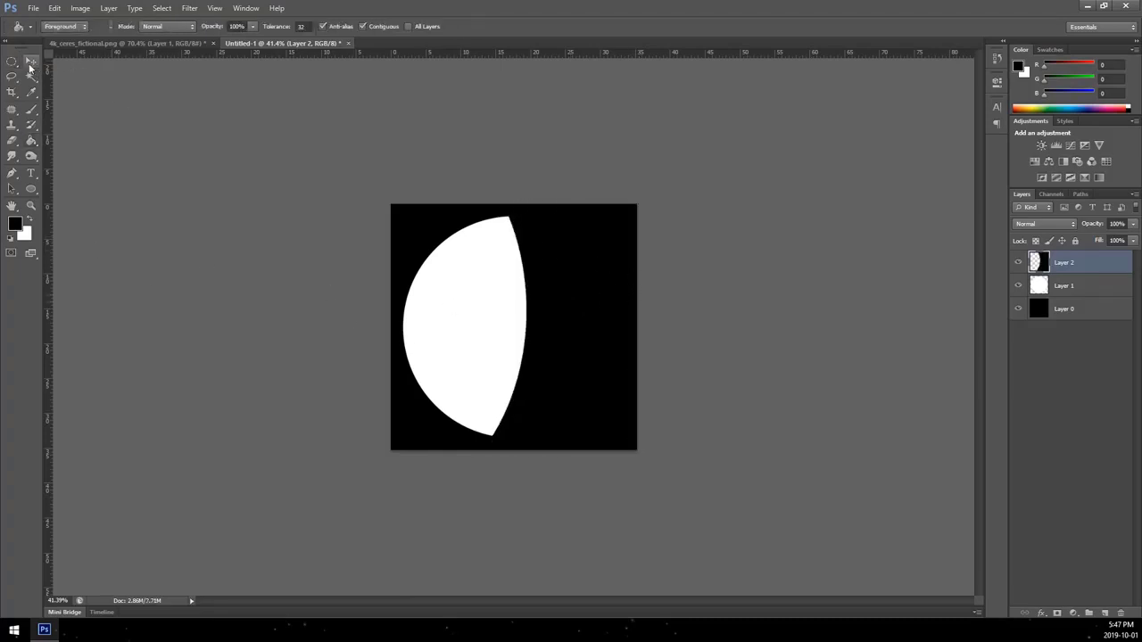
Step: Rotate and move the black shadow shape so it covers the circle's left and lower-left, leaving the upper-right part white
{"action": "left_click", "coordinate": [30, 63]}
{"action": "key", "text": "ctrl+t"}
{"action": "left_click_drag", "start_coordinate": [794, 207], "coordinate": [521, 404]}
{"action": "left_click_drag", "start_coordinate": [437, 377], "coordinate": [403, 393]}
{"action": "key", "text": "Return"}
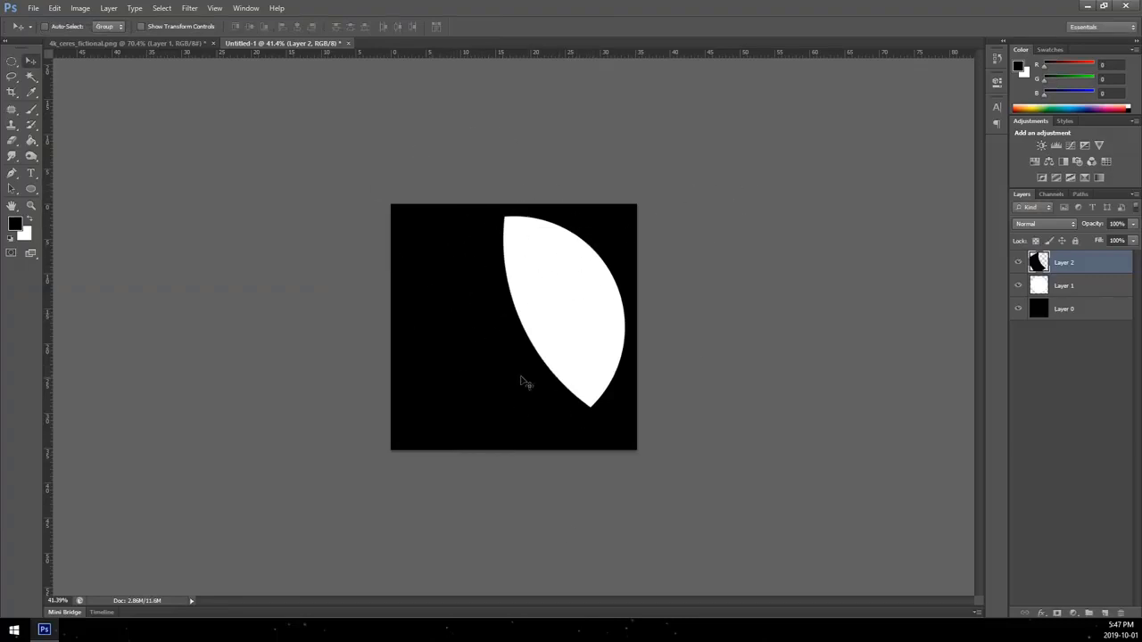
Step: Soften the shadow layer's edge with a Gaussian Blur of about 15 pixels
{"action": "left_click", "coordinate": [189, 8]}
{"action": "mouse_move", "coordinate": [250, 129]}
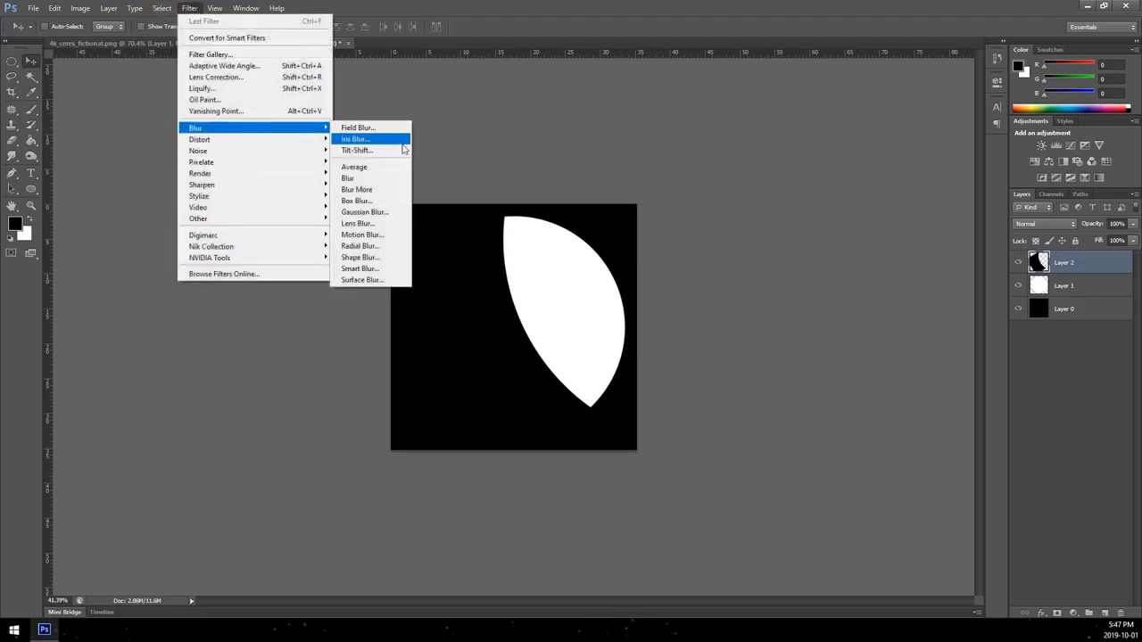
{"action": "left_click", "coordinate": [366, 211]}
{"action": "left_click_drag", "start_coordinate": [672, 497], "coordinate": [684, 501]}
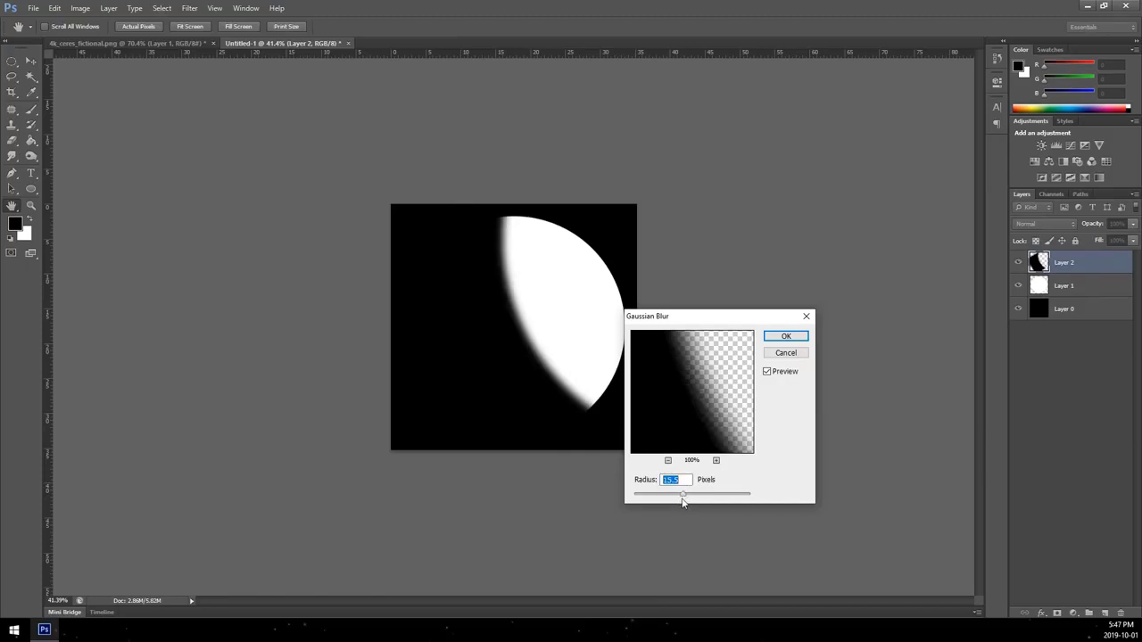
{"action": "left_click_drag", "start_coordinate": [682, 496], "coordinate": [684, 500]}
{"action": "left_click", "coordinate": [778, 337]}
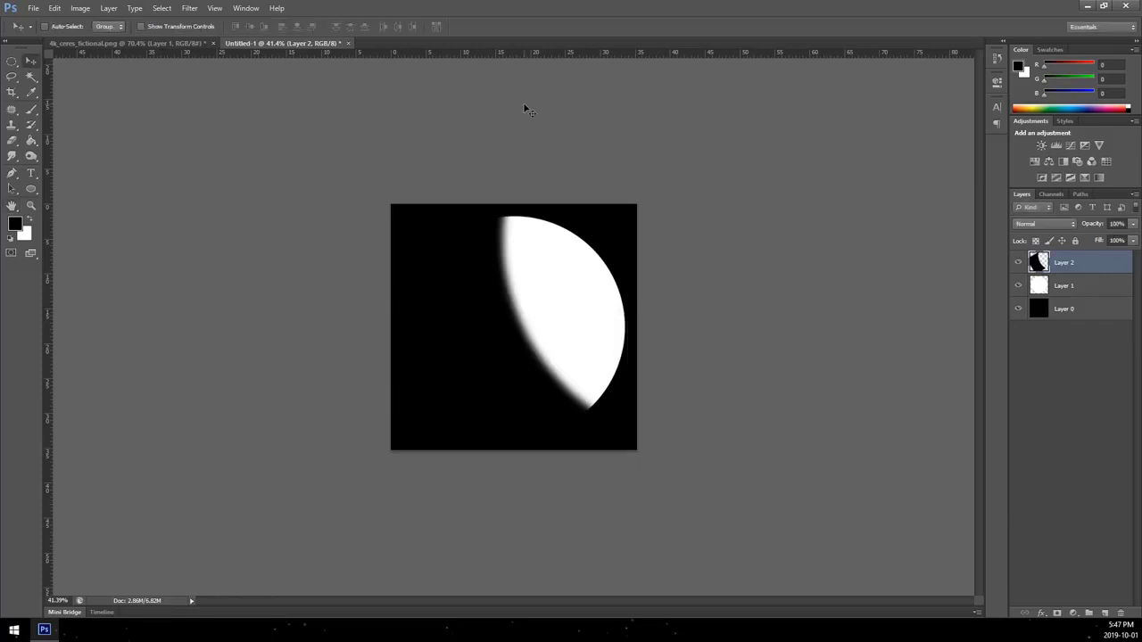
{"action": "scroll", "coordinate": [482, 209], "scroll_direction": "up", "scroll_amount": 3}
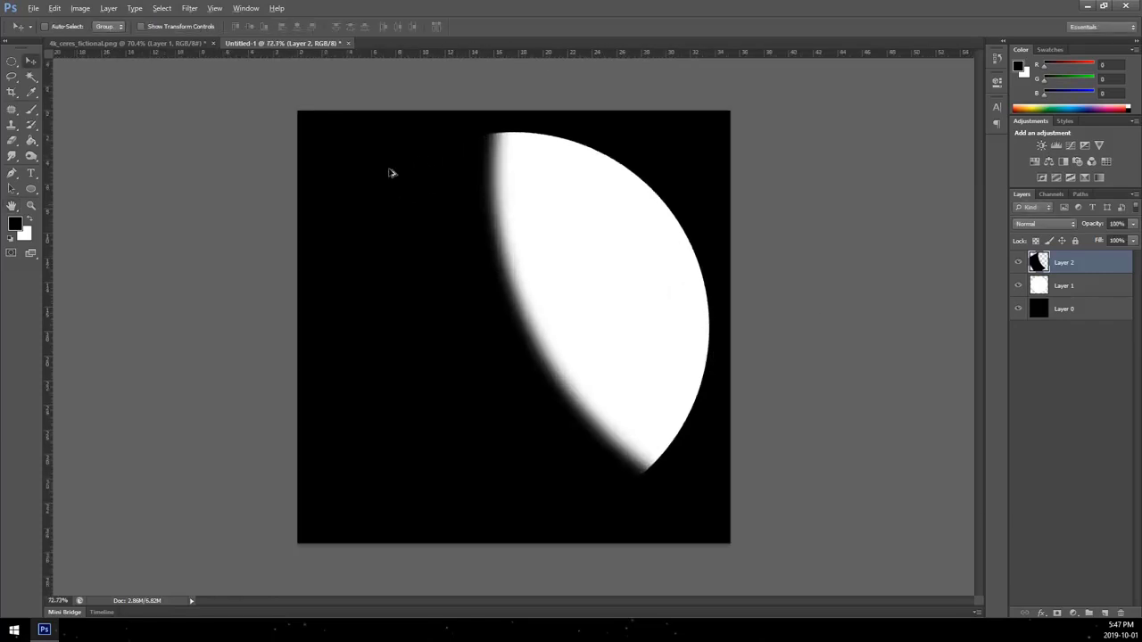
Step: Draw two elliptical selections over the shadow's upper and lower ends, up to the circle's edge without covering the white area
{"action": "key", "text": "b"}
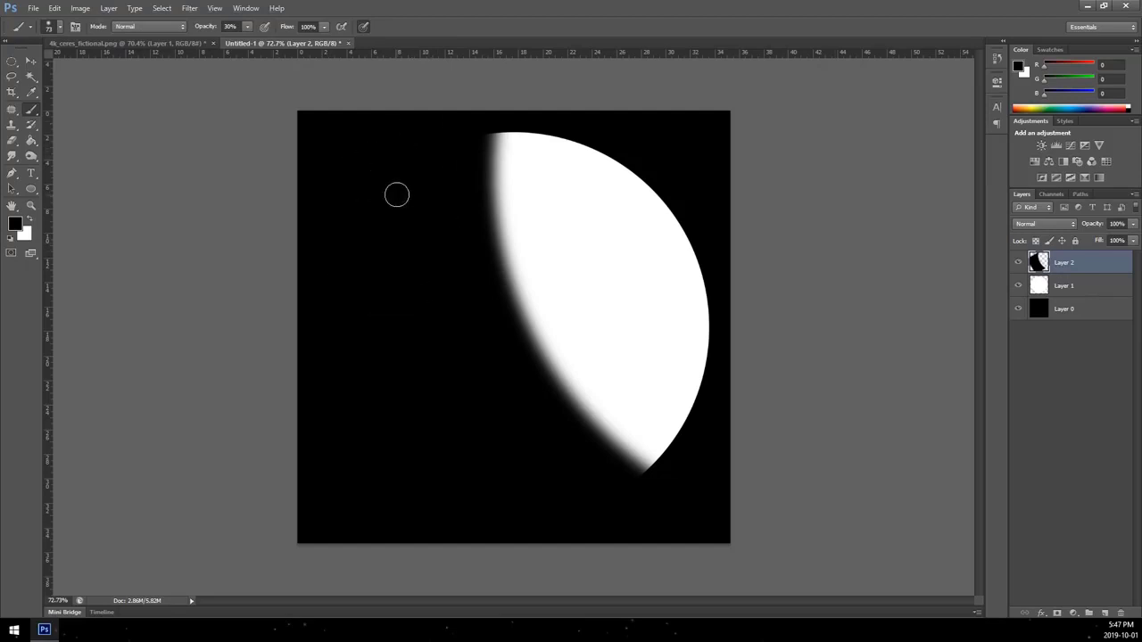
{"action": "left_click", "coordinate": [12, 61]}
{"action": "left_click_drag", "start_coordinate": [236, 96], "coordinate": [474, 254]}
{"action": "left_click_drag", "start_coordinate": [392, 434], "coordinate": [673, 610]}
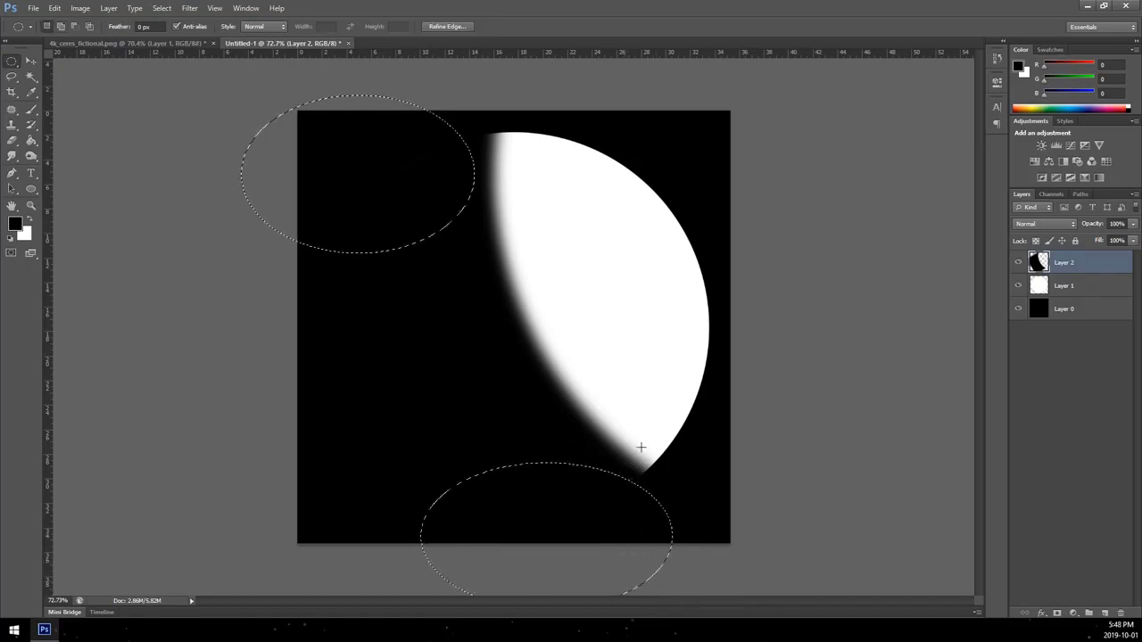
Step: Fill both elliptical selections with black on the shadow layer and clear the selection
{"action": "key", "text": "shift+F5"}
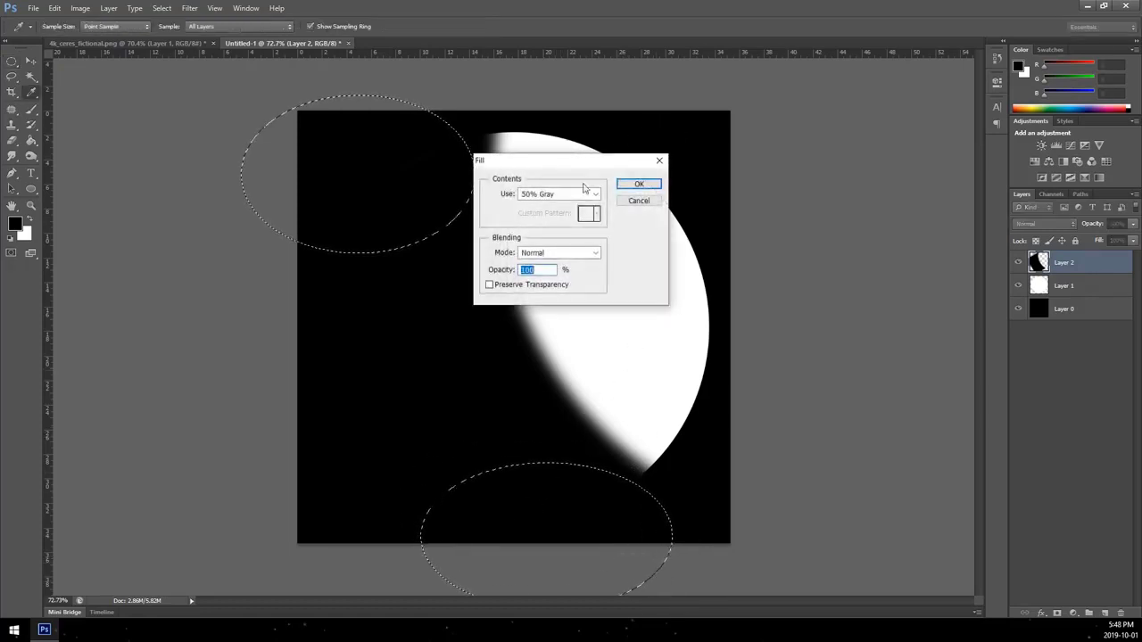
{"action": "left_click", "coordinate": [584, 193]}
{"action": "left_click", "coordinate": [550, 282]}
{"action": "left_click", "coordinate": [638, 183]}
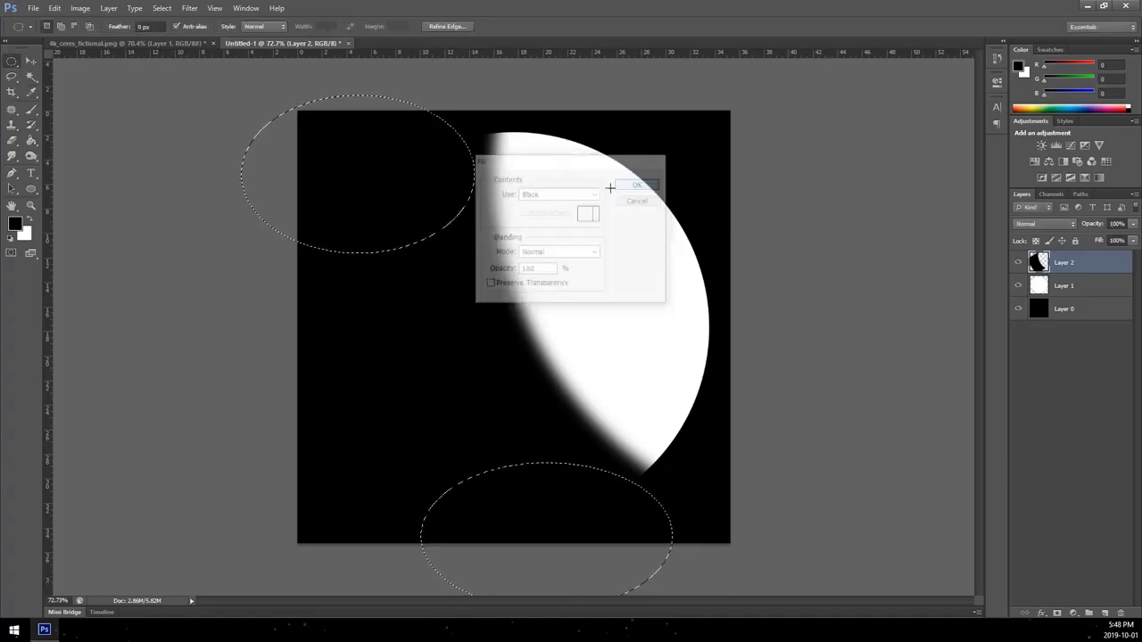
{"action": "key", "text": "m"}
{"action": "key", "text": "ctrl+d"}
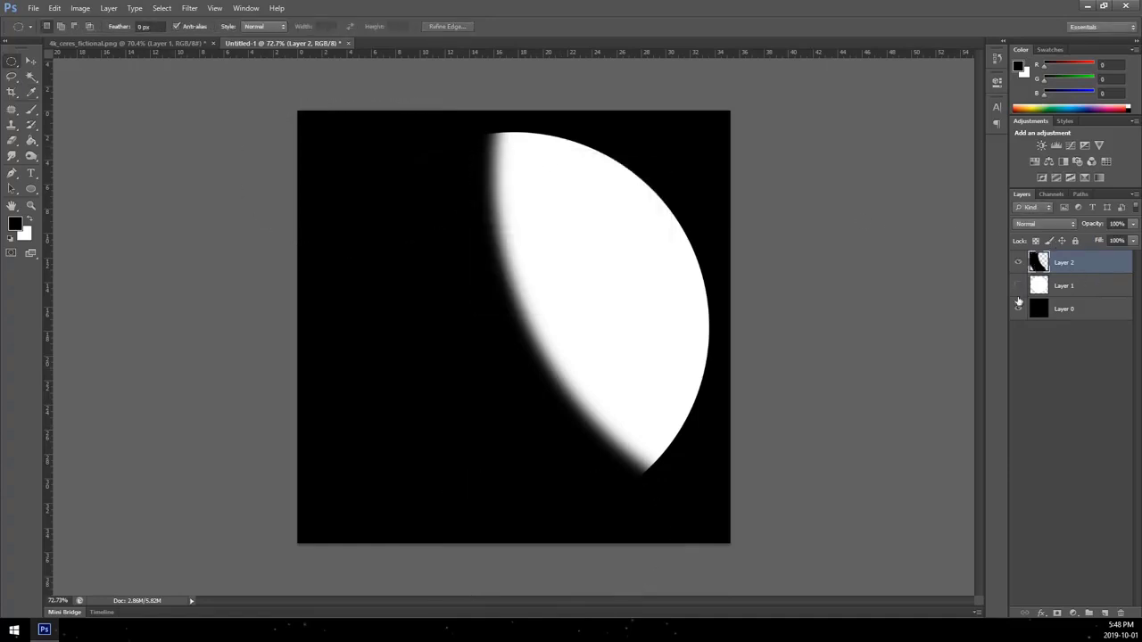
Step: Check the shadow layer's coverage on its own by hiding and reshowing Layer 1 and Layer 0
{"action": "left_click", "coordinate": [1019, 303]}
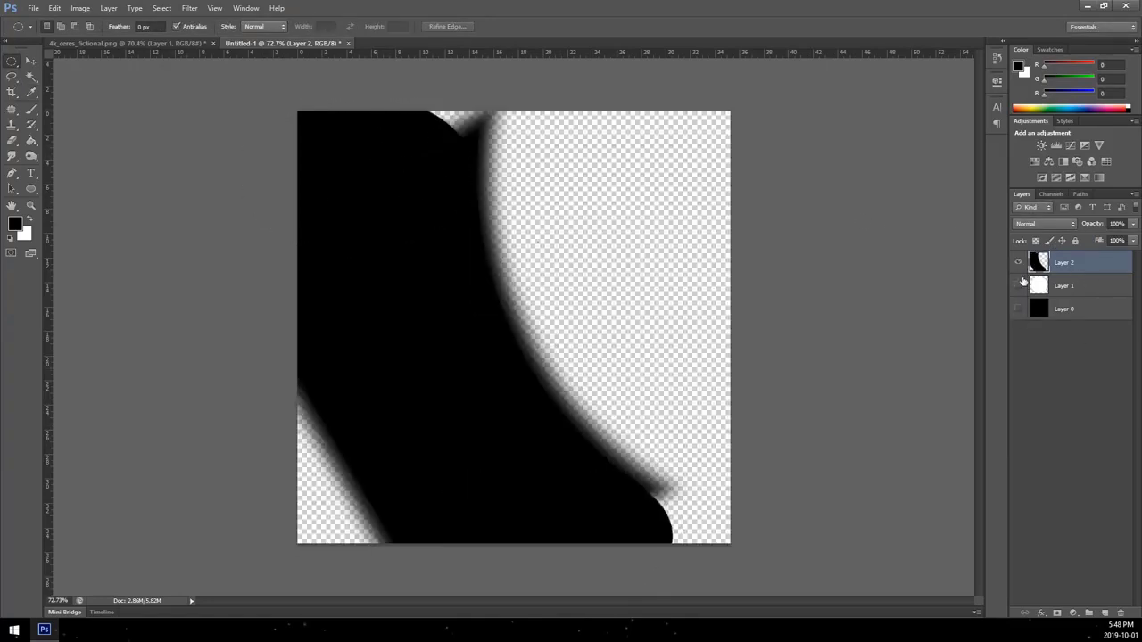
{"action": "left_click", "coordinate": [1019, 286]}
{"action": "left_click", "coordinate": [1019, 308]}
{"action": "scroll", "coordinate": [511, 276], "scroll_direction": "down", "scroll_amount": 3}
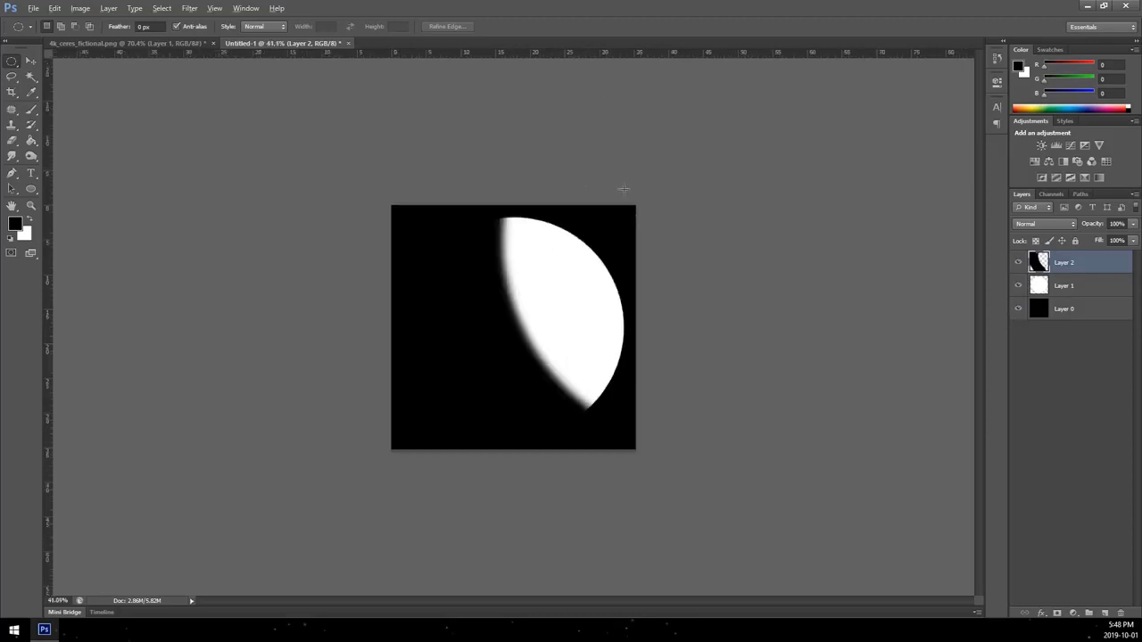
Step: Hide the shadow layer and save the white circle on black as a PNG named "opacity mask" in the space wallpaper folder
{"action": "left_click", "coordinate": [1018, 262]}
{"action": "left_click", "coordinate": [33, 9]}
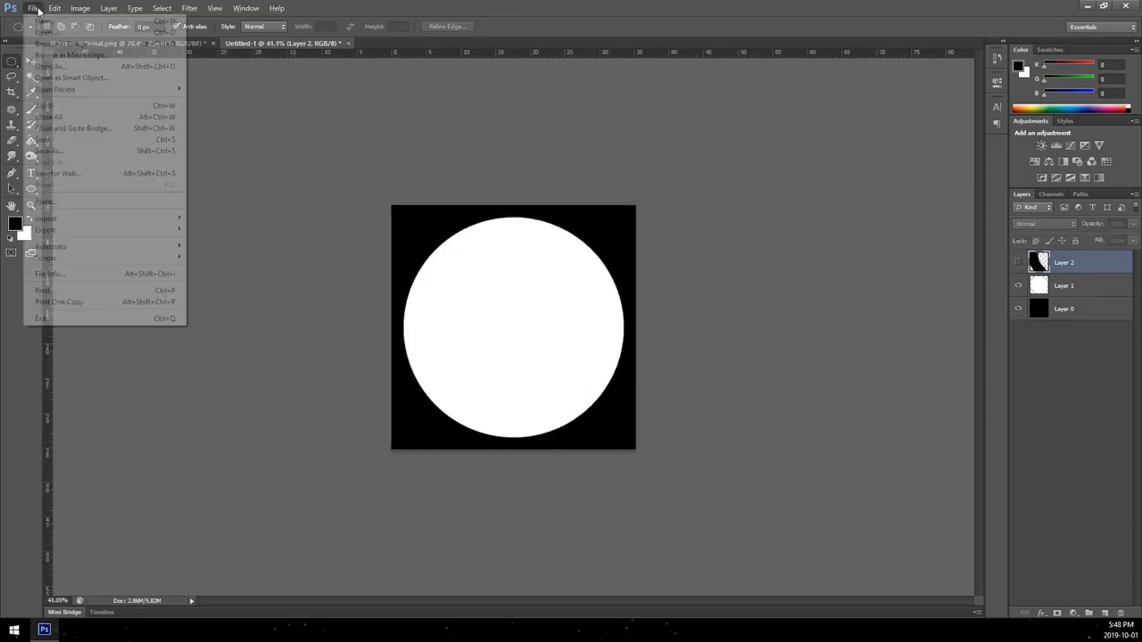
{"action": "left_click", "coordinate": [71, 152]}
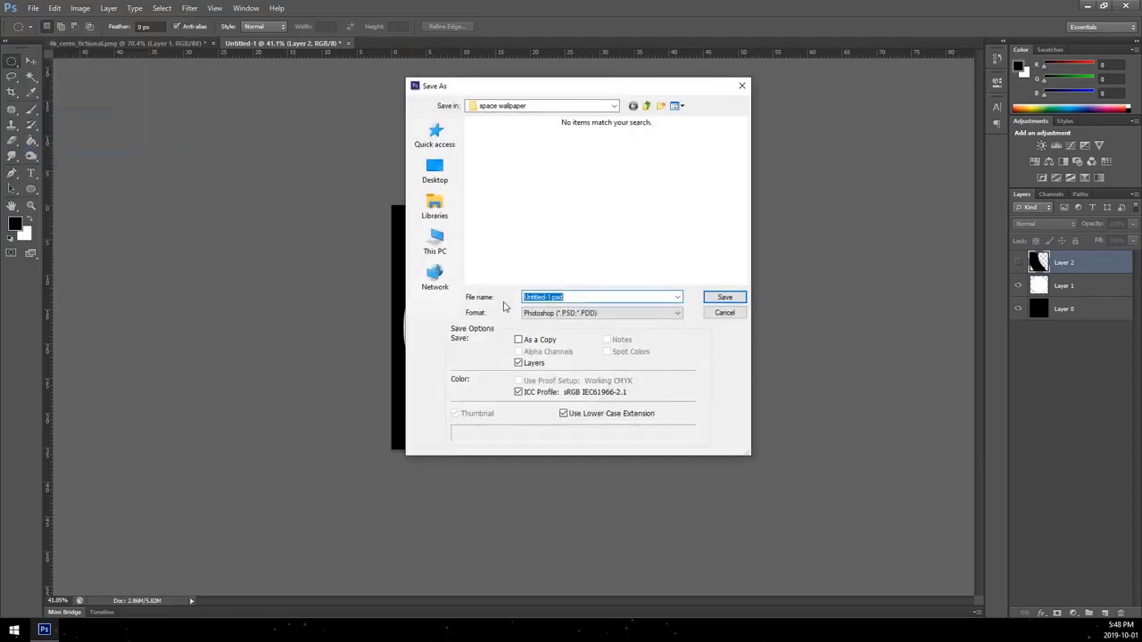
{"action": "left_click", "coordinate": [549, 314]}
{"action": "left_click", "coordinate": [546, 435]}
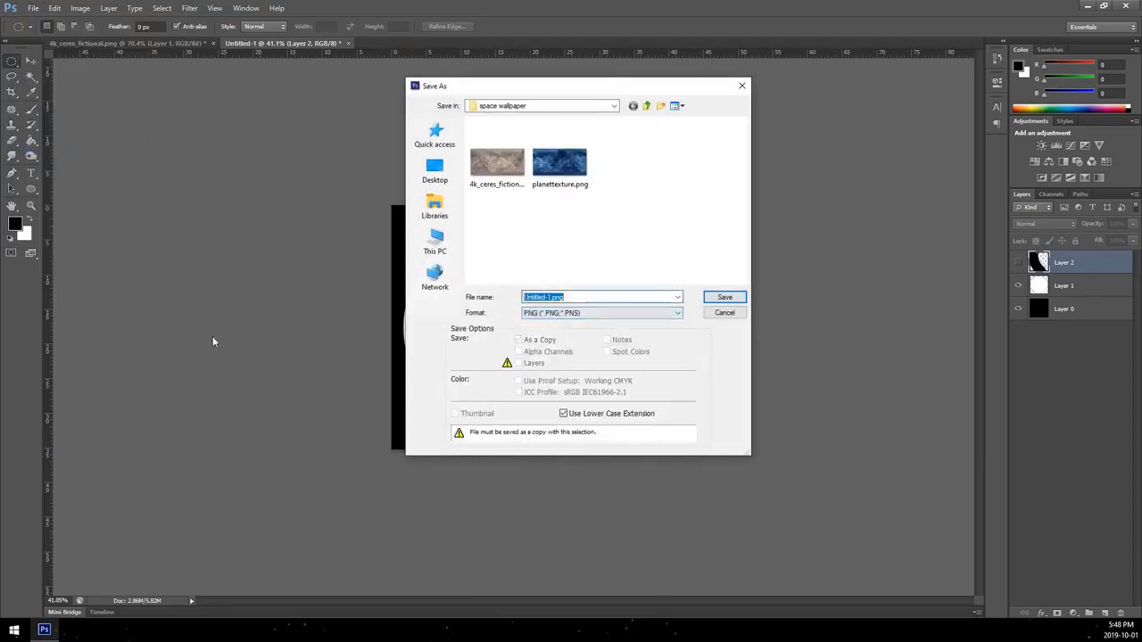
{"action": "type", "text": "opacity mask"}
{"action": "left_click", "coordinate": [725, 297]}
{"action": "key", "text": "Return"}
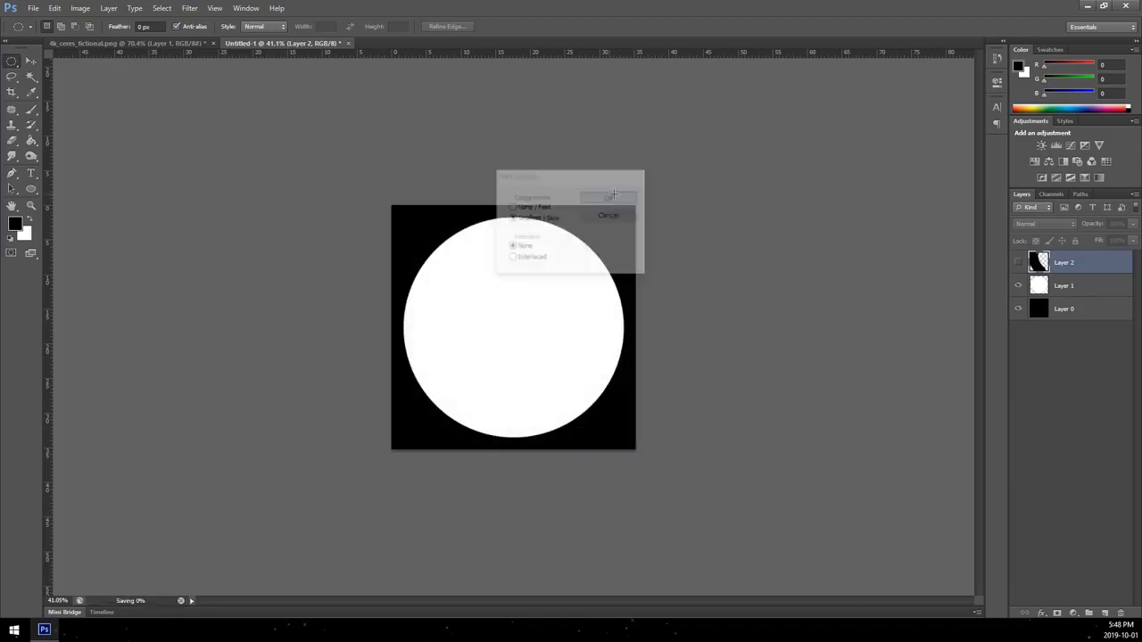
Step: Show the shadow layer again and save the image as a PNG named "shadowmask" in the same folder
{"action": "left_click", "coordinate": [1017, 262]}
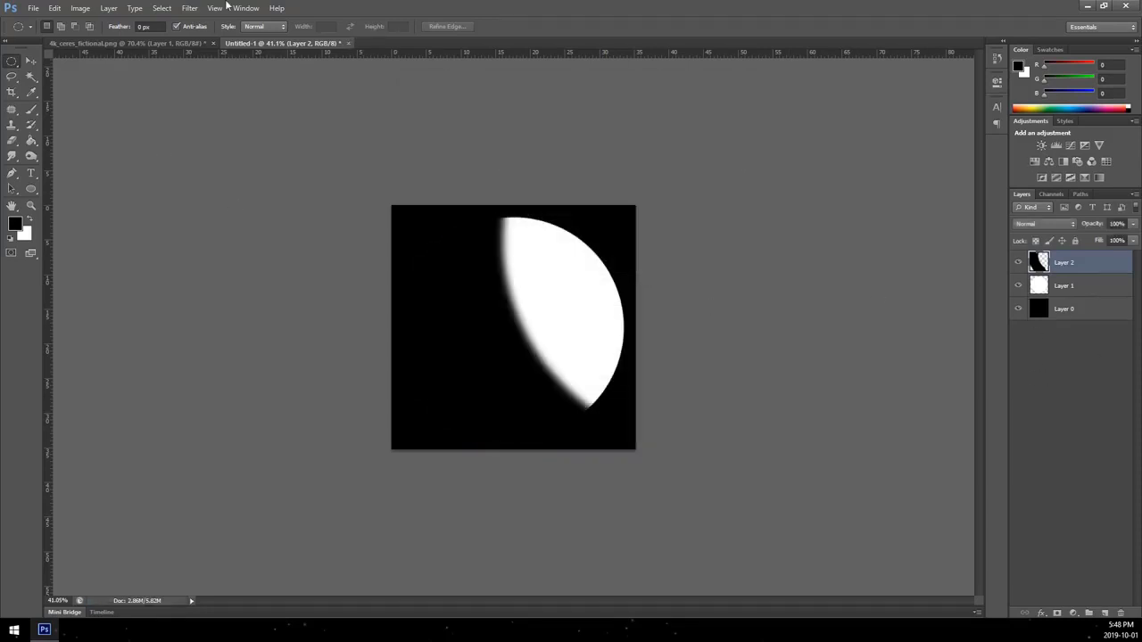
{"action": "left_click", "coordinate": [33, 8]}
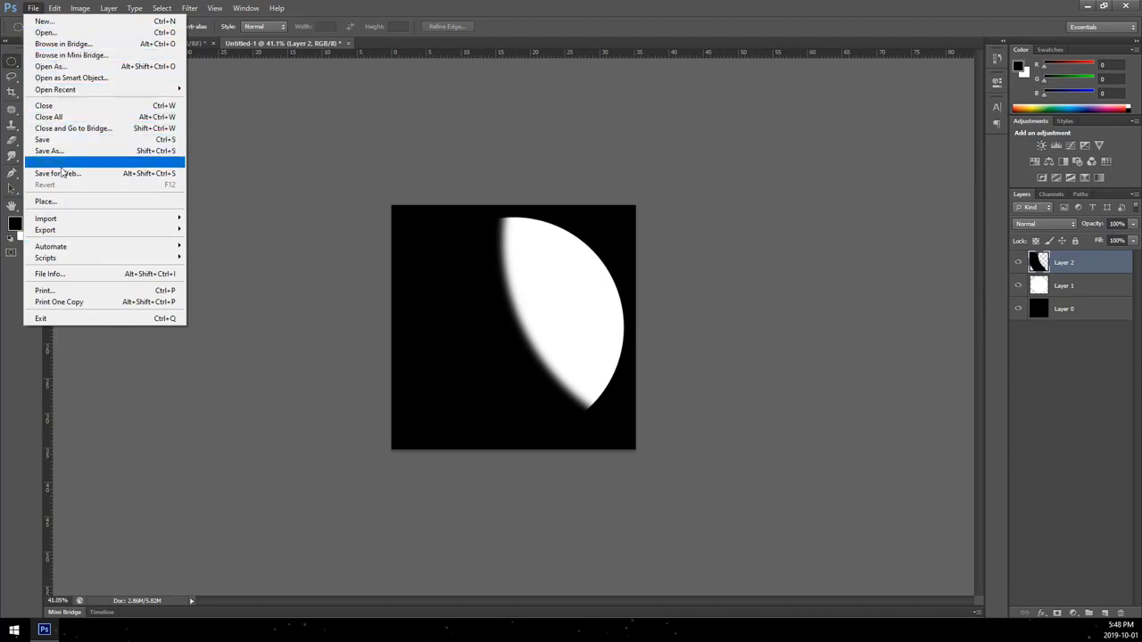
{"action": "left_click", "coordinate": [63, 152]}
{"action": "type", "text": "shadowmask"}
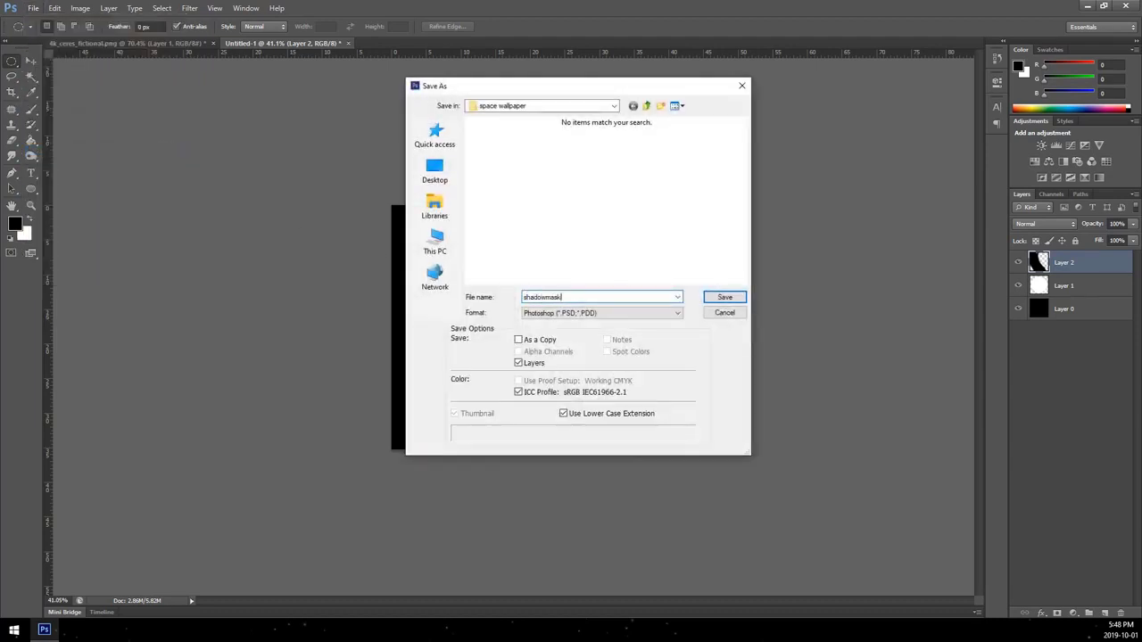
{"action": "left_click", "coordinate": [577, 313]}
{"action": "left_click", "coordinate": [564, 464]}
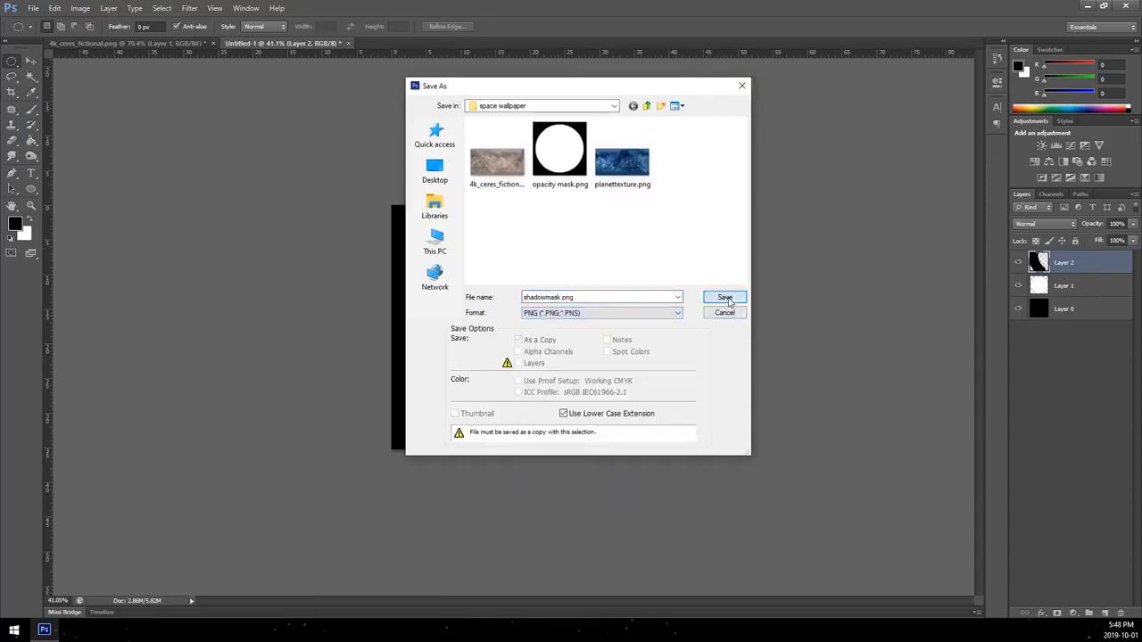
{"action": "left_click", "coordinate": [724, 297]}
{"action": "left_click", "coordinate": [609, 199]}
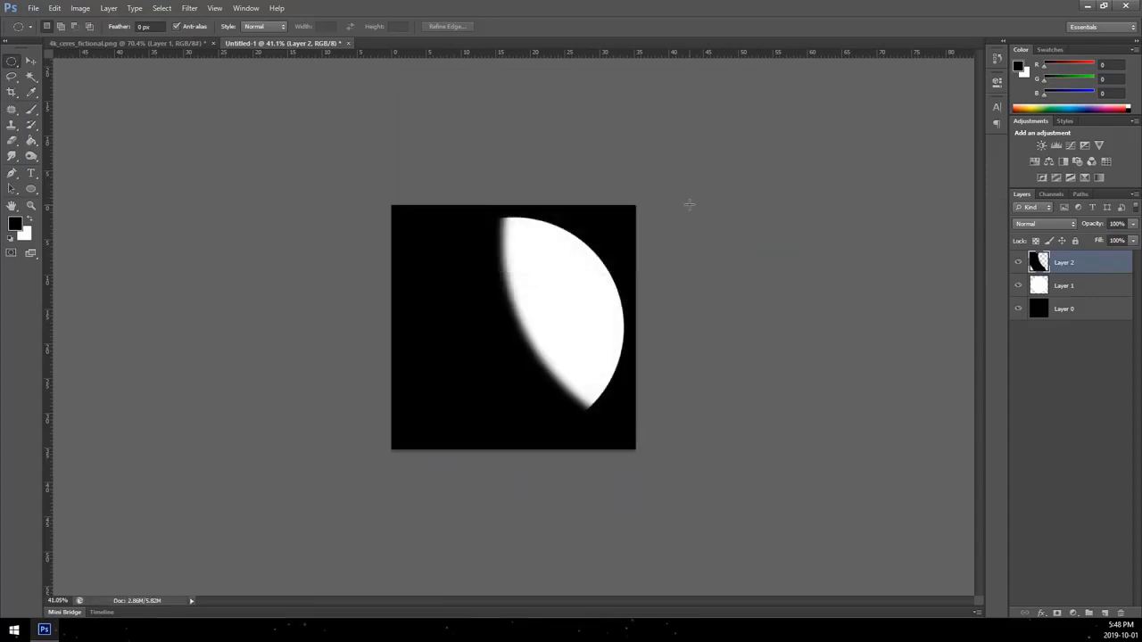
Step: Duplicate Layer 1's white circle and, with the shadow layer hidden, set the copy's fill to 0%
{"action": "left_click", "coordinate": [1083, 287]}
{"action": "left_click_drag", "start_coordinate": [1074, 290], "coordinate": [1084, 275]}
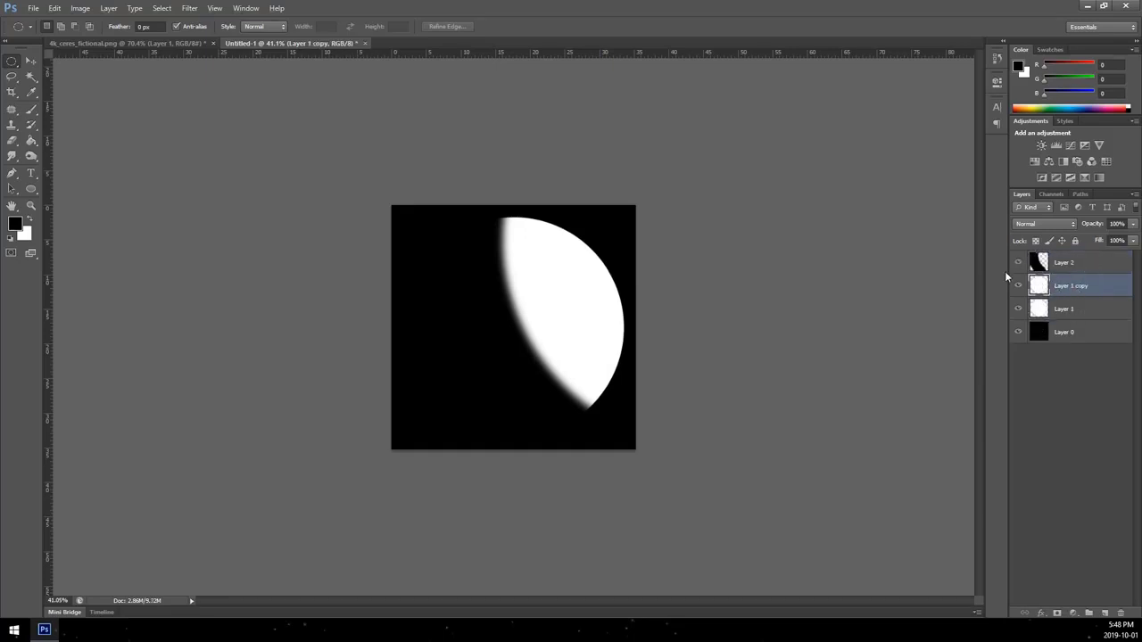
{"action": "left_click", "coordinate": [1019, 263]}
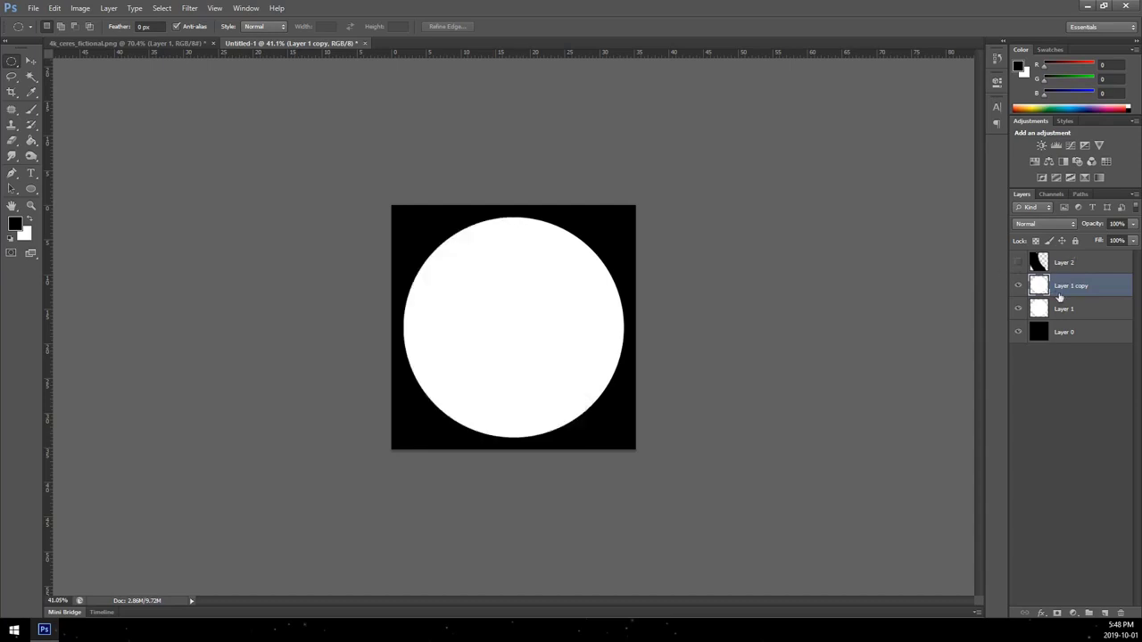
{"action": "left_click", "coordinate": [1116, 241]}
Step: Add an inner glow and a white outer glow with Normal blend mode to the duplicated circle layer
{"action": "double_click", "coordinate": [1103, 287]}
{"action": "left_click_drag", "start_coordinate": [798, 269], "coordinate": [723, 178]}
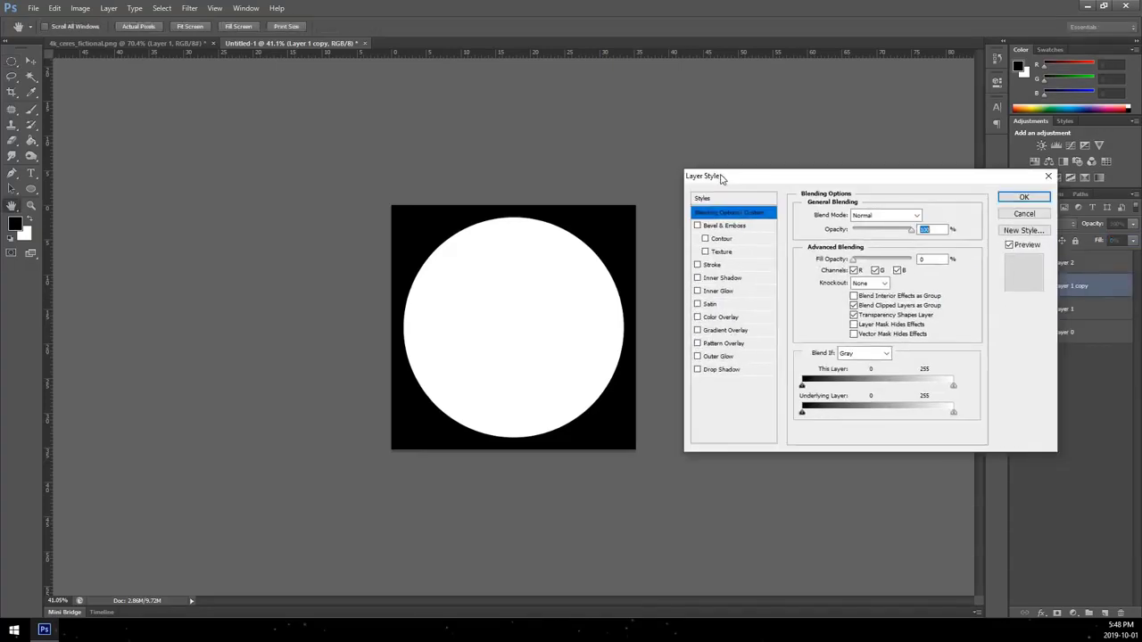
{"action": "left_click", "coordinate": [718, 291]}
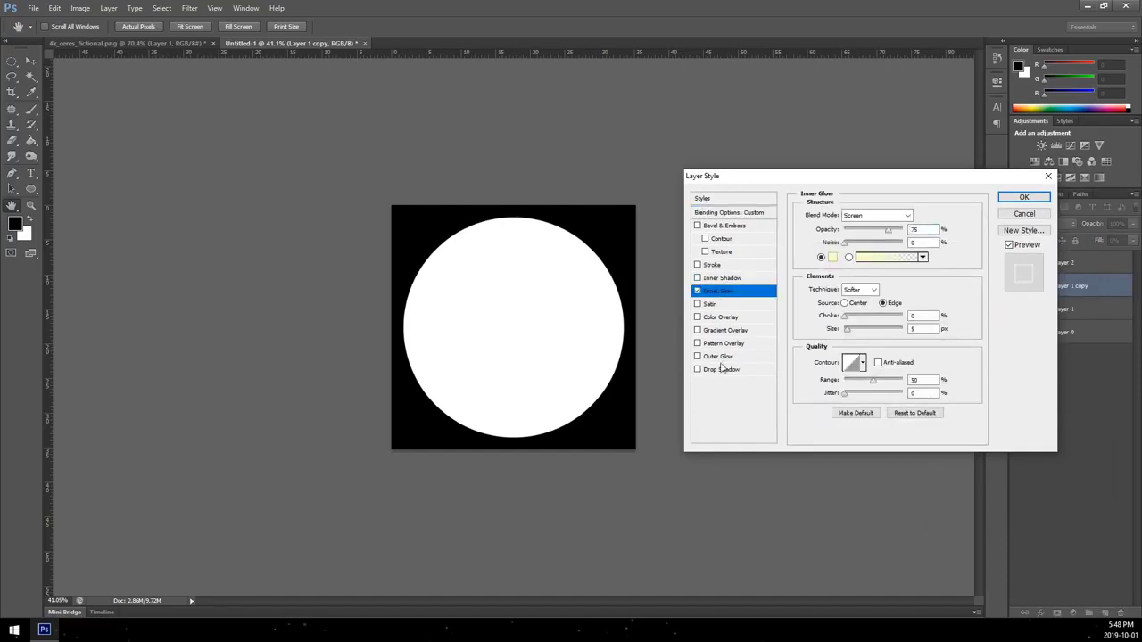
{"action": "left_click", "coordinate": [726, 356]}
{"action": "left_click", "coordinate": [832, 259]}
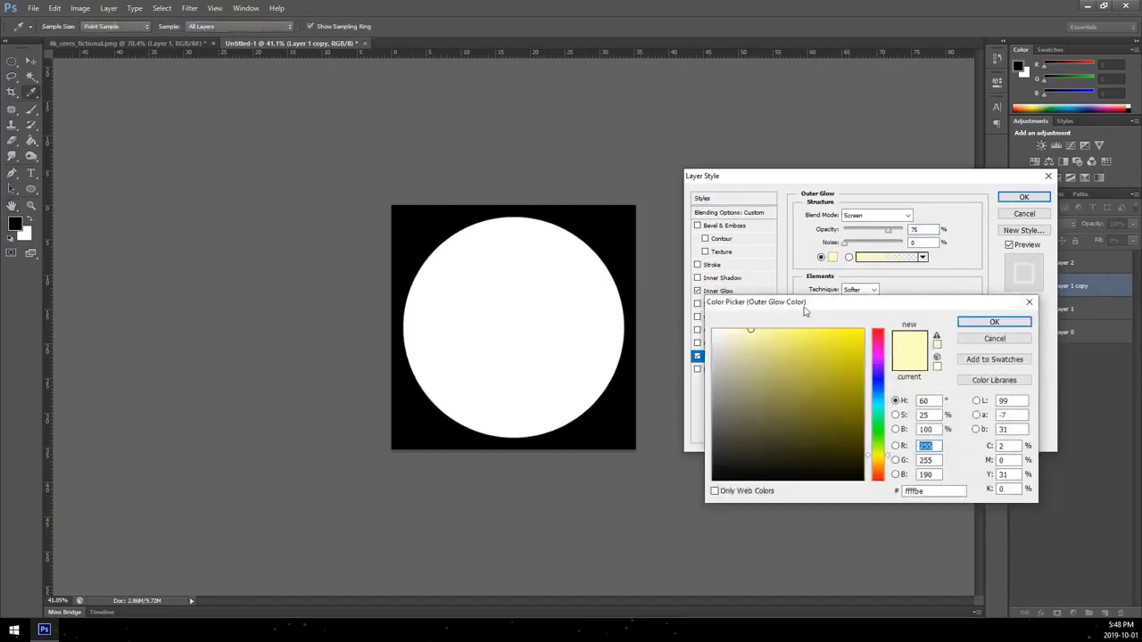
{"action": "left_click", "coordinate": [993, 322]}
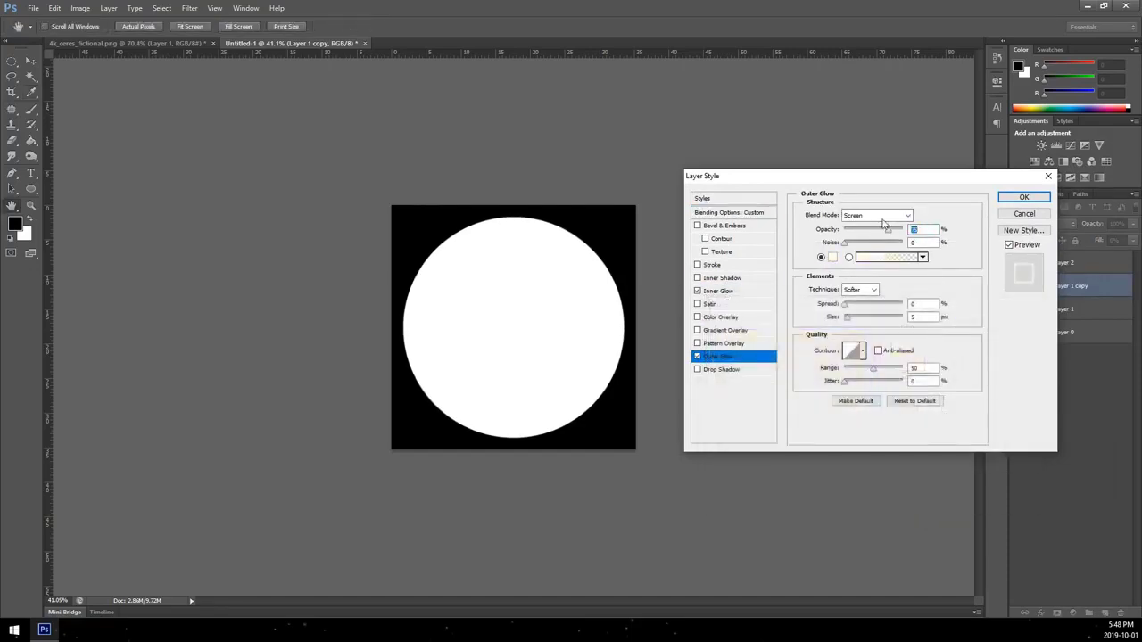
{"action": "left_click", "coordinate": [877, 215]}
{"action": "left_click", "coordinate": [892, 220]}
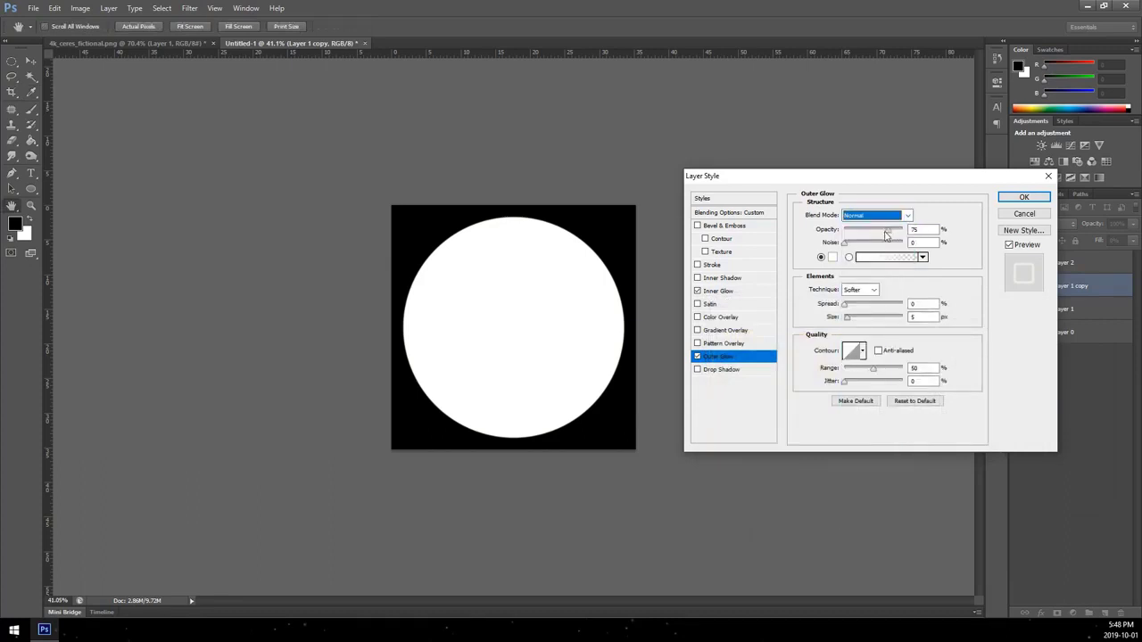
{"action": "key", "text": "Return"}
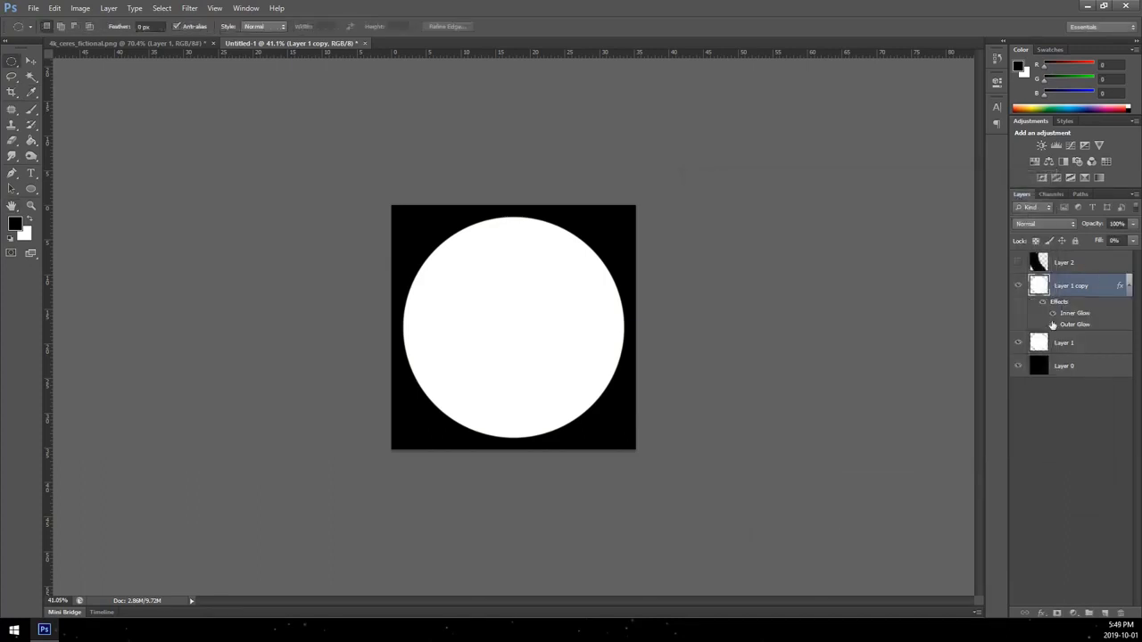
Step: Hide the original white circle on Layer 1, leaving the glowing copy and black background shown
{"action": "left_click", "coordinate": [1017, 345]}
{"action": "scroll", "coordinate": [772, 262], "scroll_direction": "up", "scroll_amount": 5}
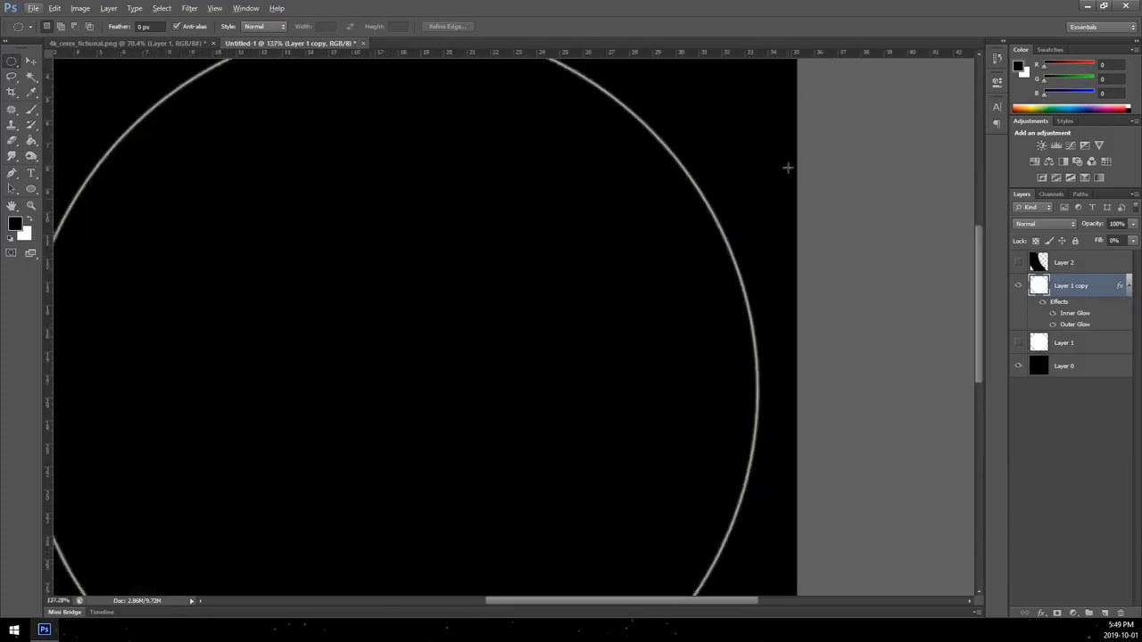
{"action": "left_click_drag", "start_coordinate": [784, 169], "coordinate": [673, 256]}
{"action": "scroll", "coordinate": [629, 201], "scroll_direction": "up", "scroll_amount": 2}
{"action": "scroll", "coordinate": [705, 312], "scroll_direction": "up", "scroll_amount": 1}
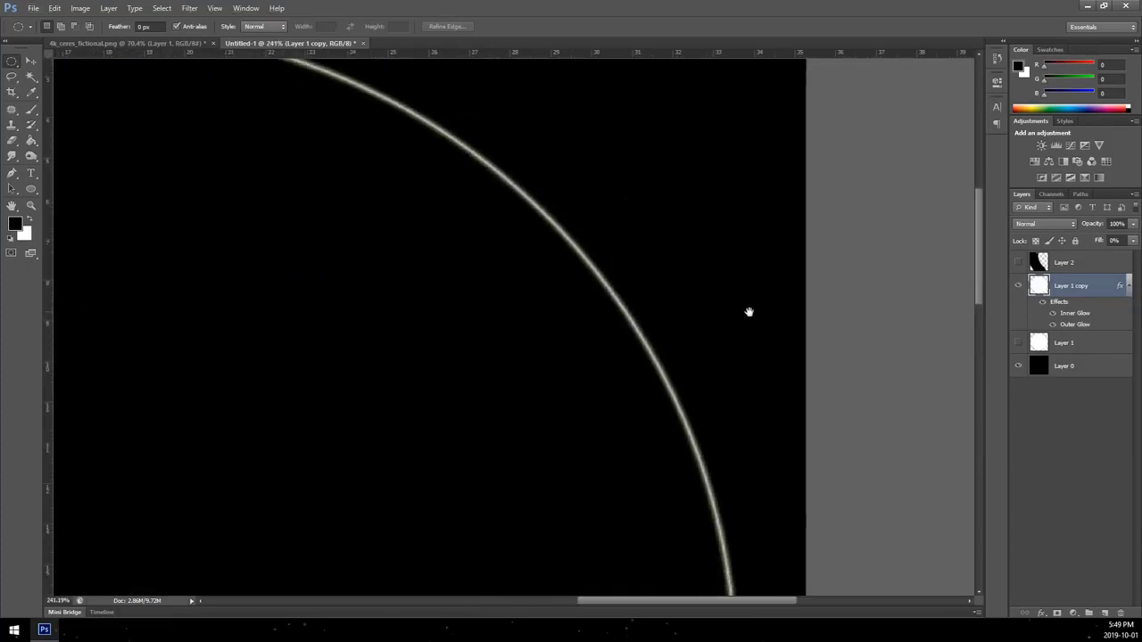
Step: Increase the outer glow size on the Layer 1 copy to about 27 px
{"action": "double_click", "coordinate": [1102, 287]}
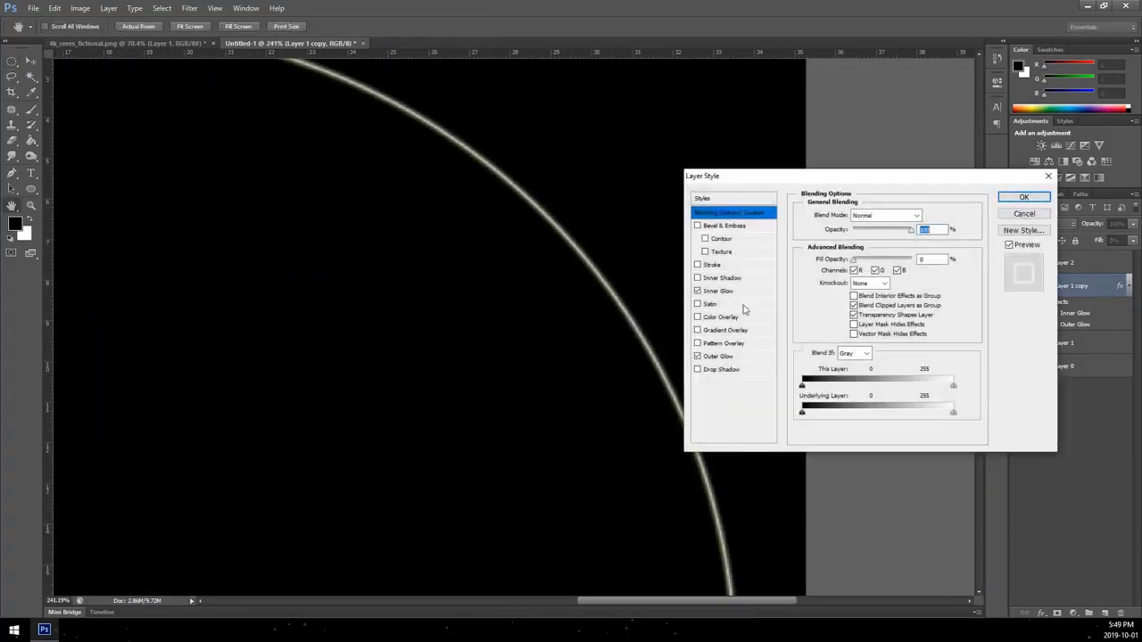
{"action": "left_click", "coordinate": [742, 357]}
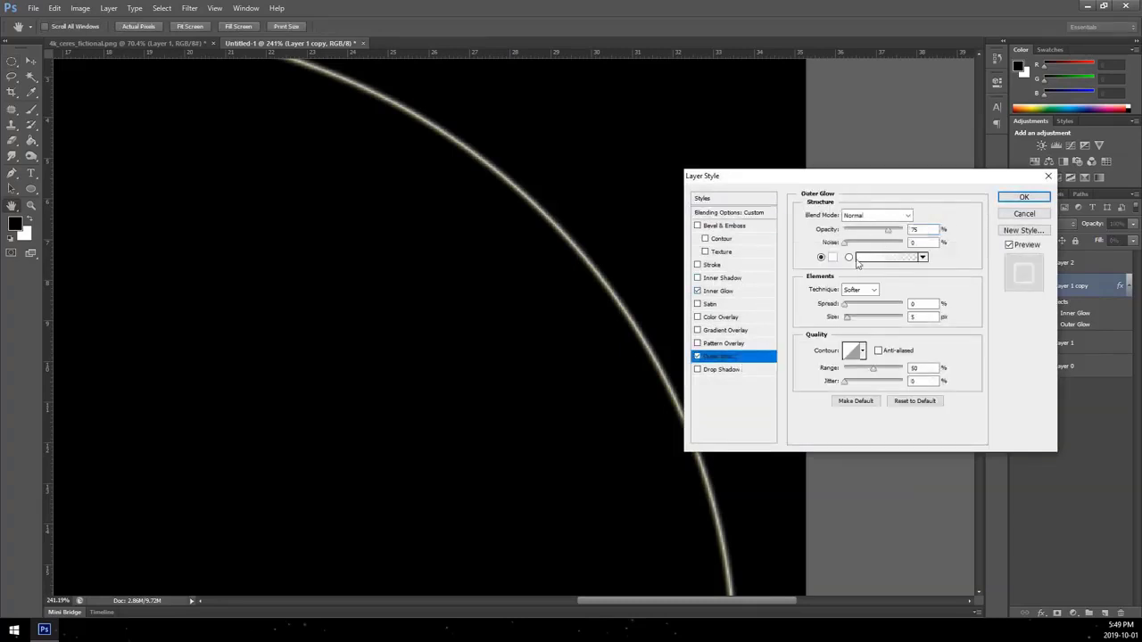
{"action": "left_click_drag", "start_coordinate": [847, 320], "coordinate": [854, 326]}
{"action": "left_click_drag", "start_coordinate": [822, 521], "coordinate": [590, 245]}
{"action": "key", "text": "alt"}
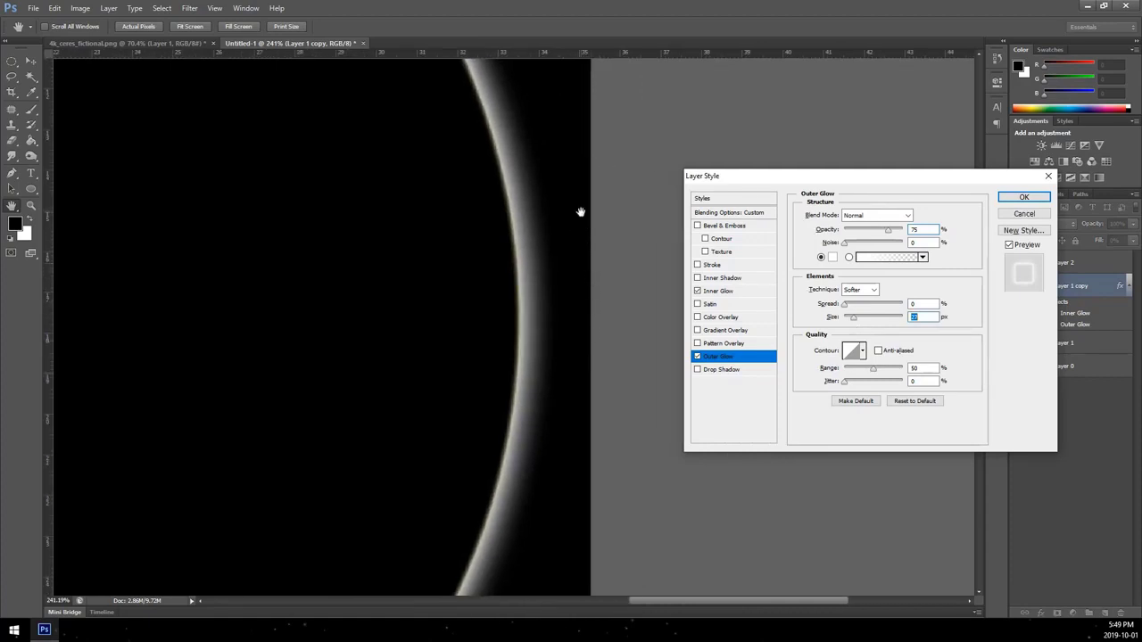
{"action": "key", "text": "alt"}
{"action": "left_click_drag", "start_coordinate": [383, 170], "coordinate": [408, 265]}
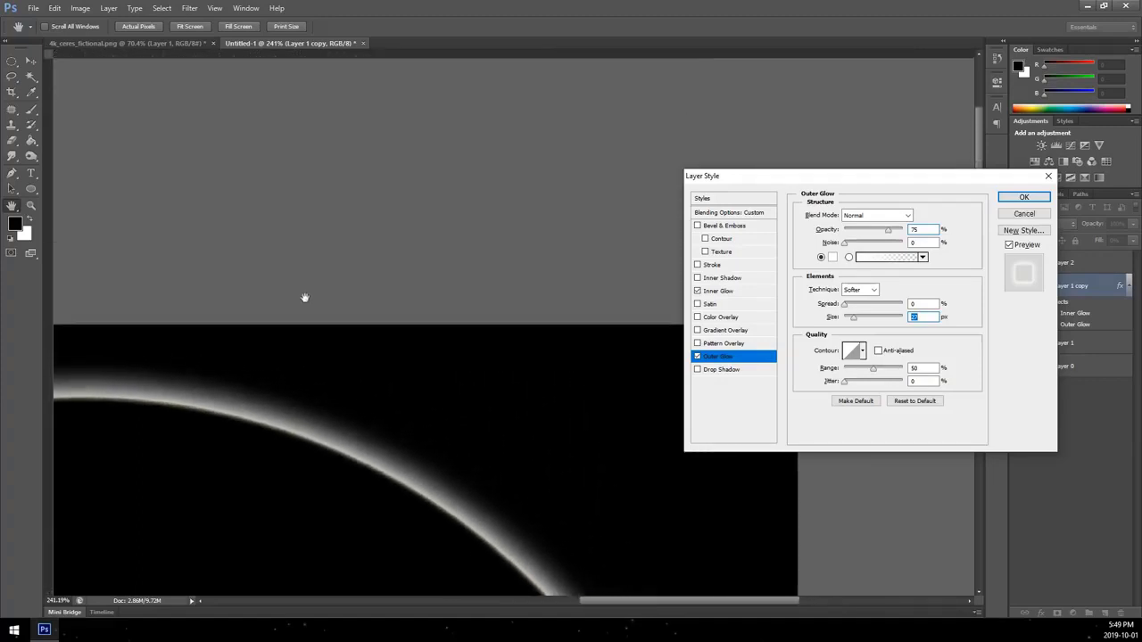
{"action": "left_click_drag", "start_coordinate": [565, 455], "coordinate": [448, 125]}
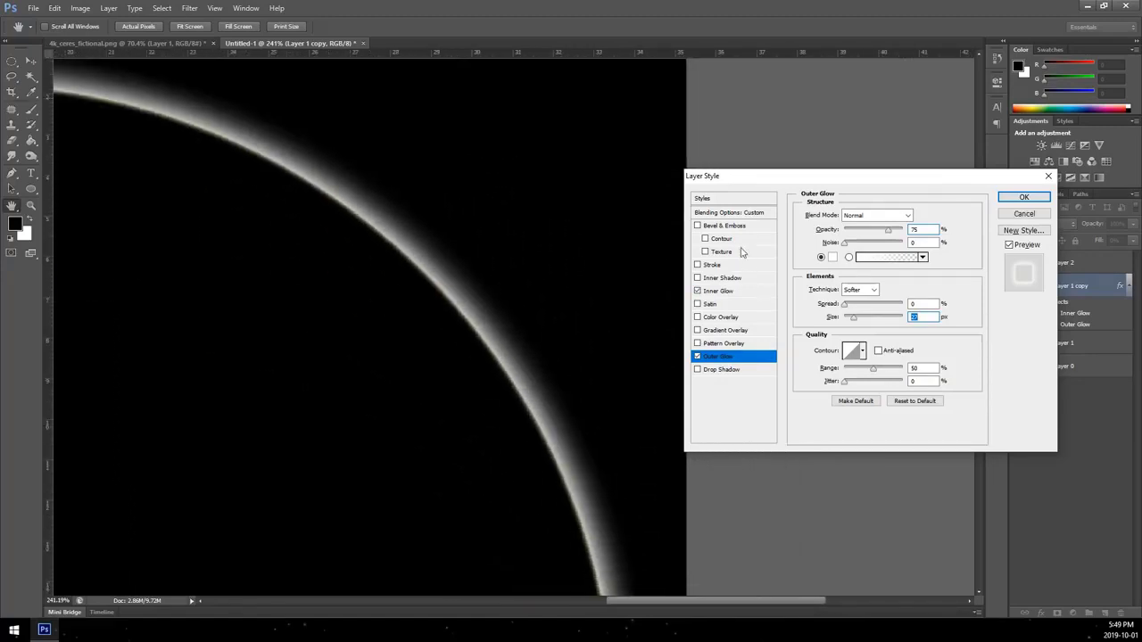
Step: Change the inner glow colour to white and increase its size until it spreads wider than the outer glow
{"action": "left_click", "coordinate": [734, 294]}
{"action": "left_click", "coordinate": [833, 257]}
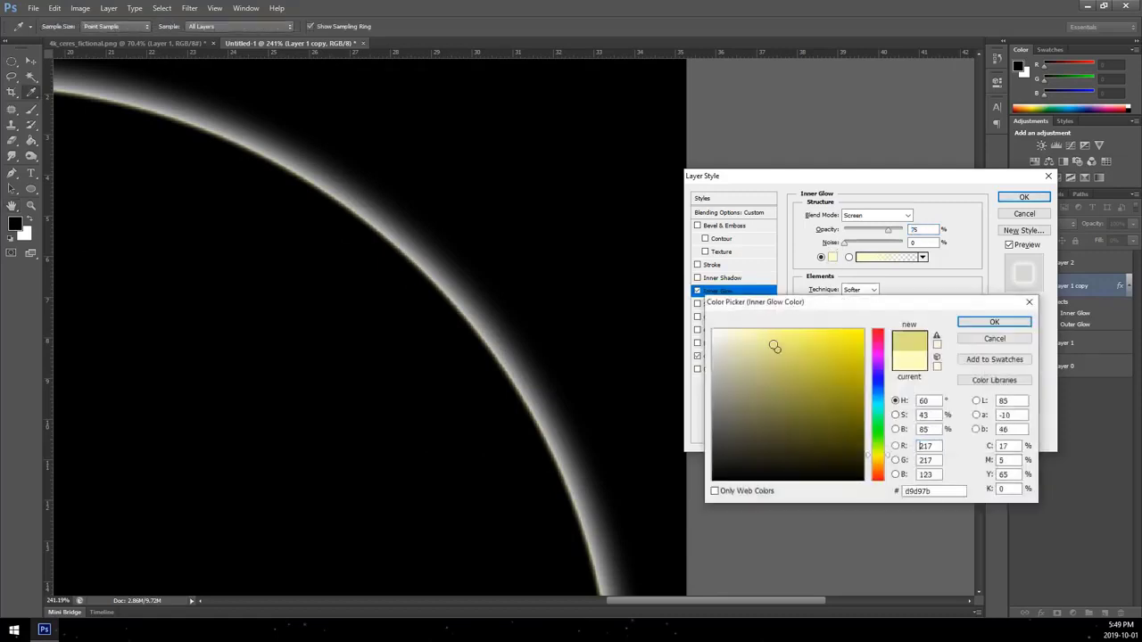
{"action": "left_click", "coordinate": [990, 322]}
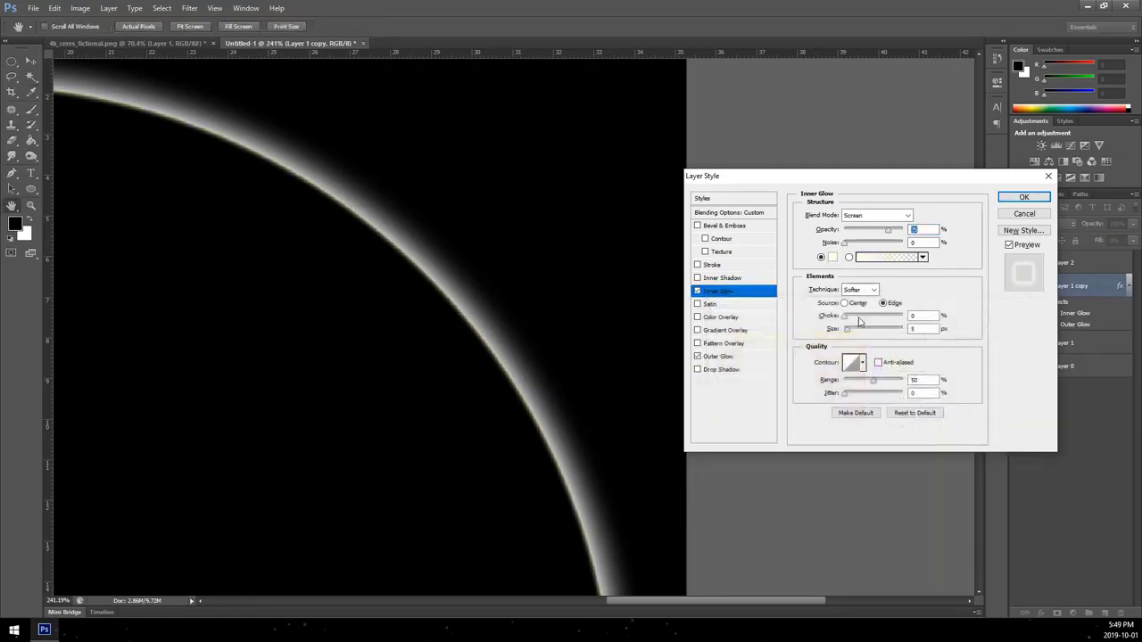
{"action": "left_click_drag", "start_coordinate": [849, 330], "coordinate": [854, 339]}
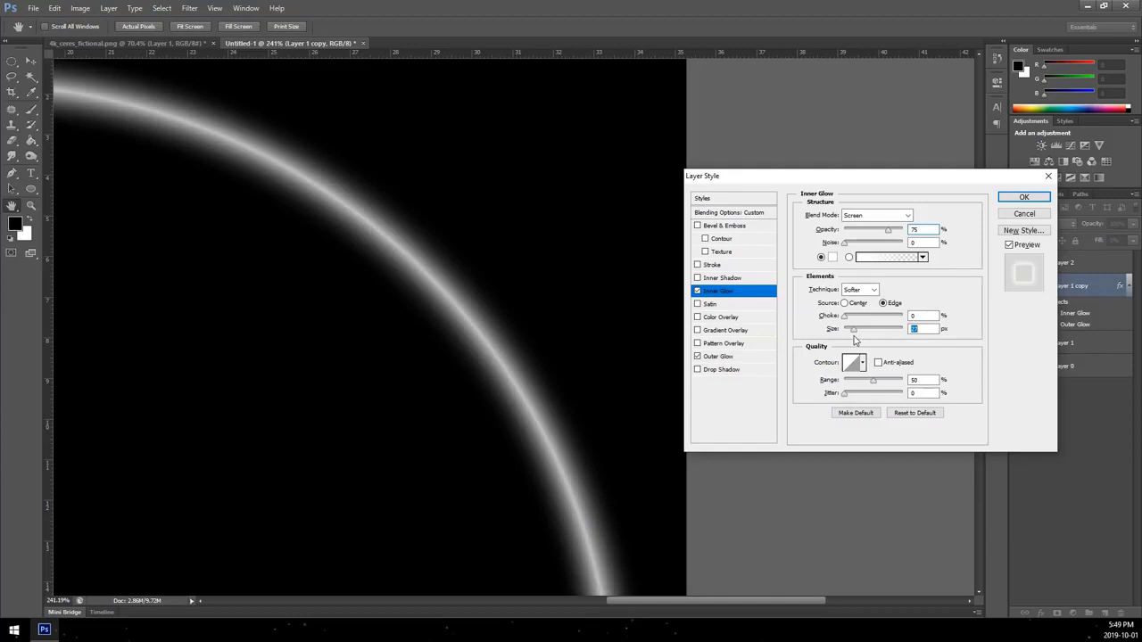
{"action": "left_click_drag", "start_coordinate": [854, 339], "coordinate": [857, 340]}
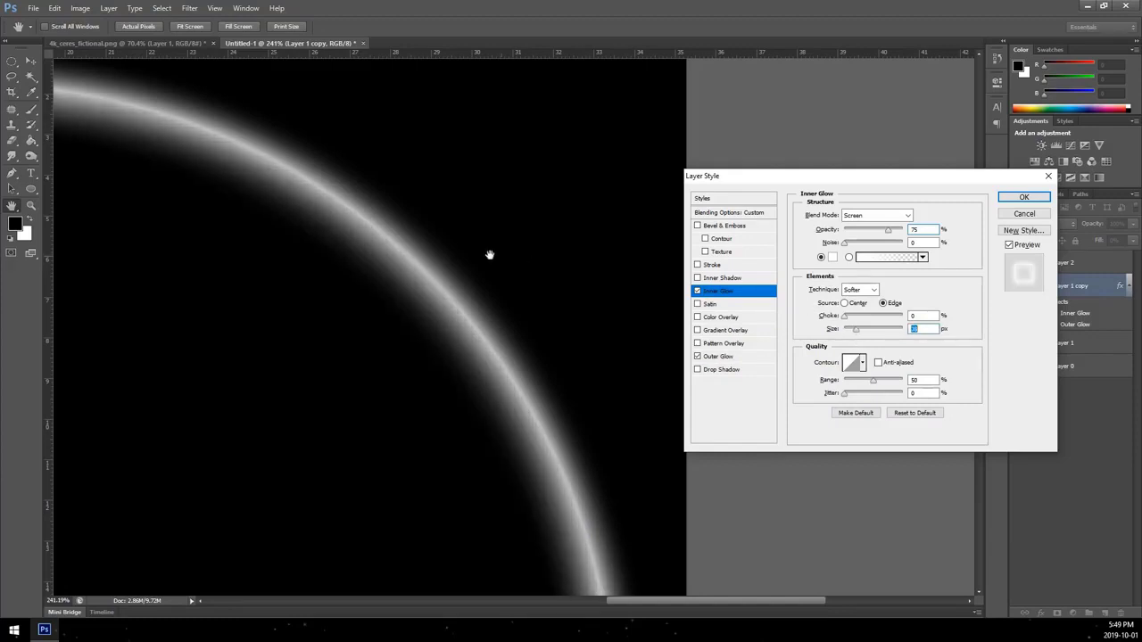
Step: Set the inner glow size to 49 px, opacity to 66% and blend mode to Normal, and apply the layer style
{"action": "left_click_drag", "start_coordinate": [862, 336], "coordinate": [859, 337]}
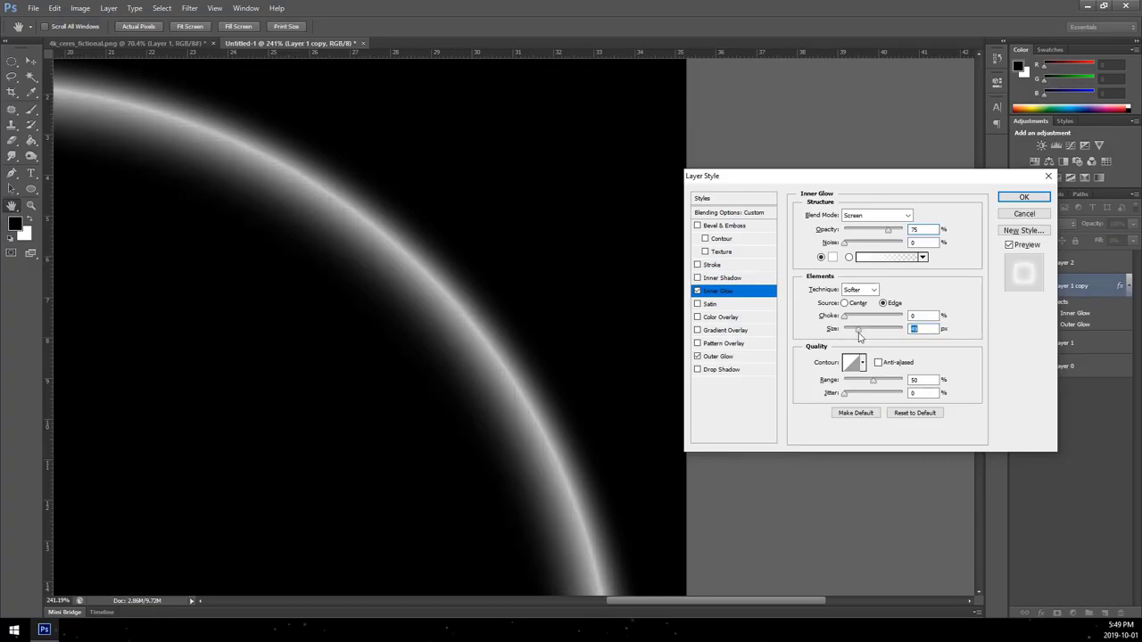
{"action": "left_click_drag", "start_coordinate": [888, 234], "coordinate": [880, 233]}
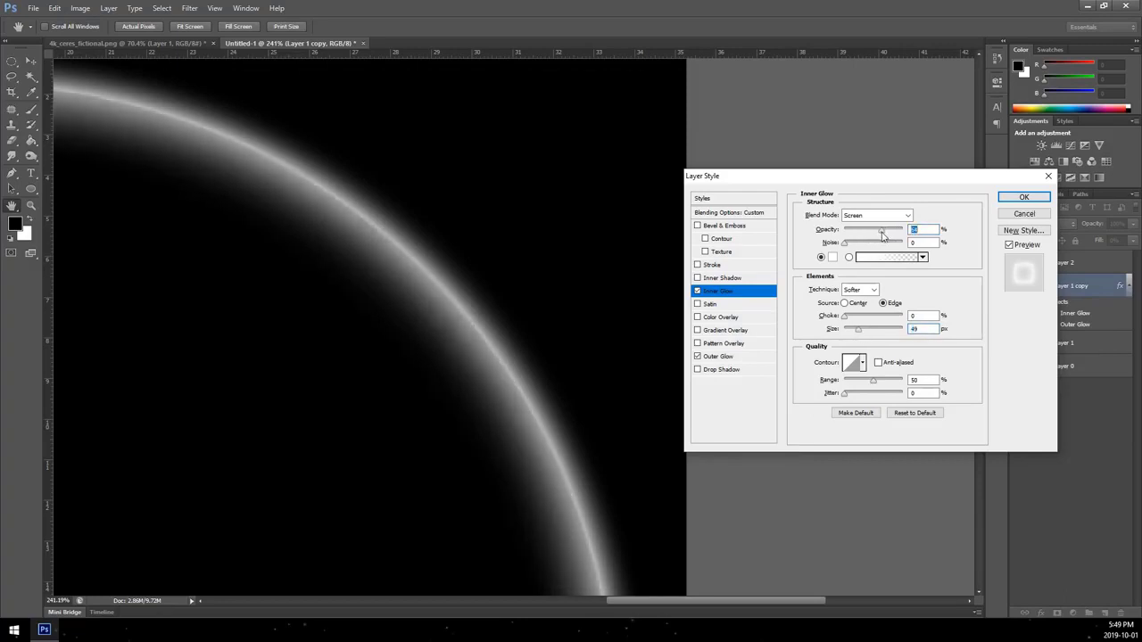
{"action": "left_click", "coordinate": [879, 215]}
{"action": "left_click", "coordinate": [869, 222]}
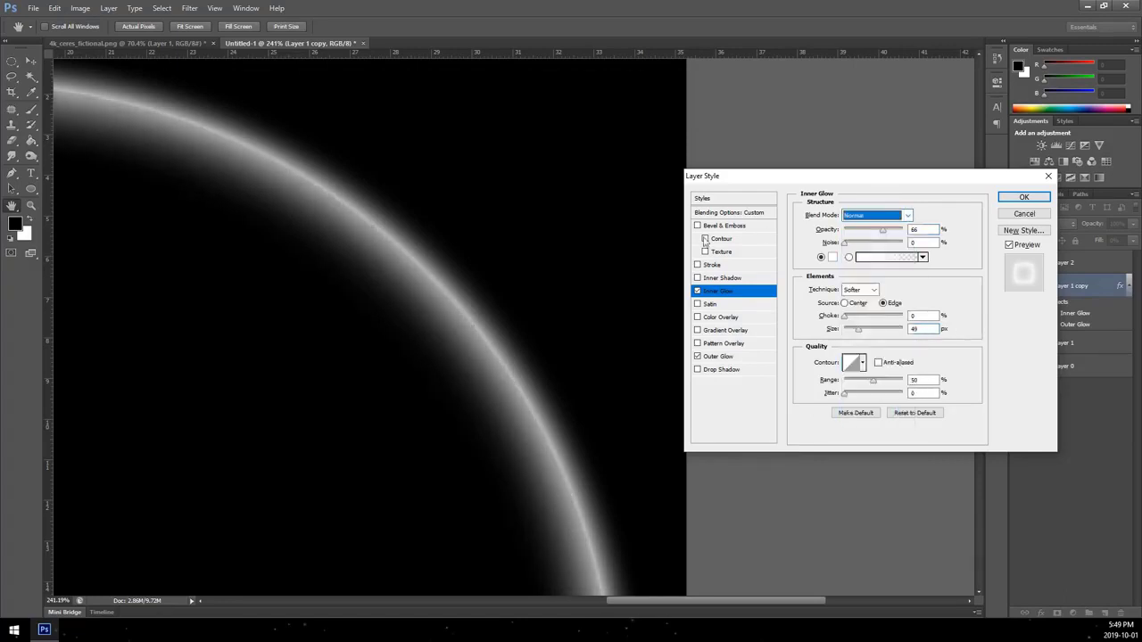
{"action": "left_click", "coordinate": [1023, 197]}
{"action": "key", "text": "m"}
{"action": "key", "text": "ctrl+0"}
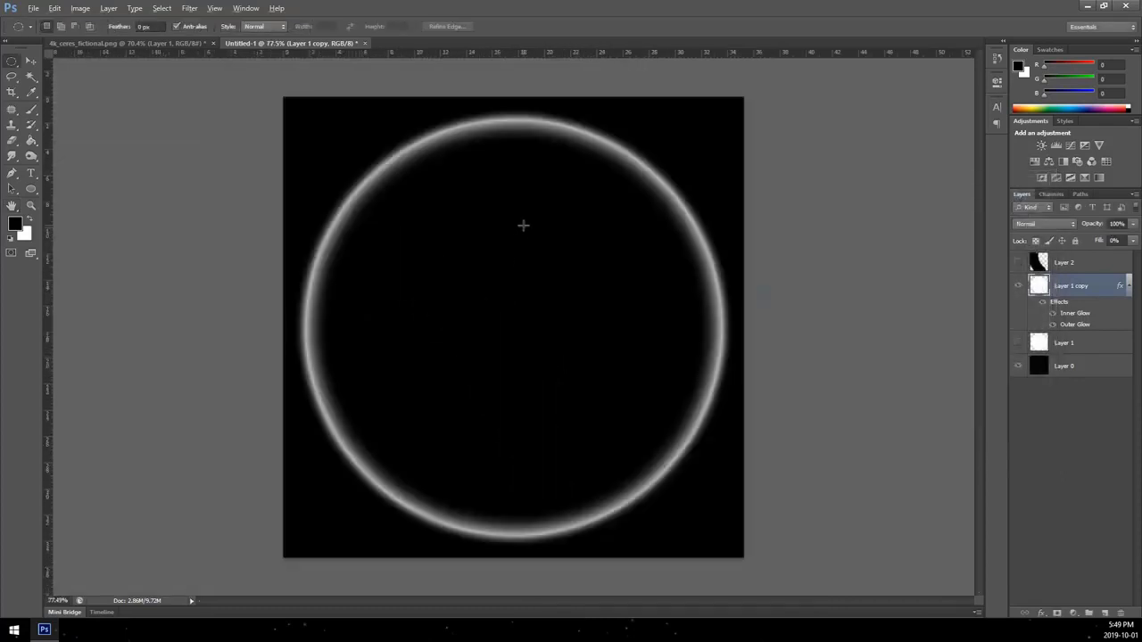
{"action": "left_click", "coordinate": [1039, 263], "text": "ctrl"}
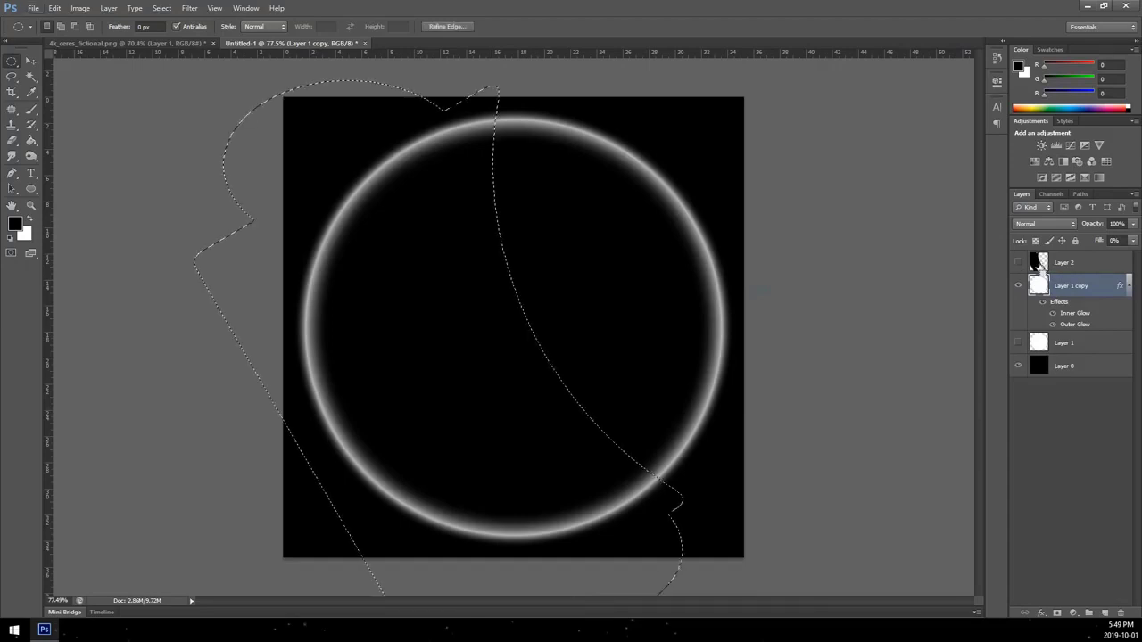
{"action": "left_click", "coordinate": [1057, 616]}
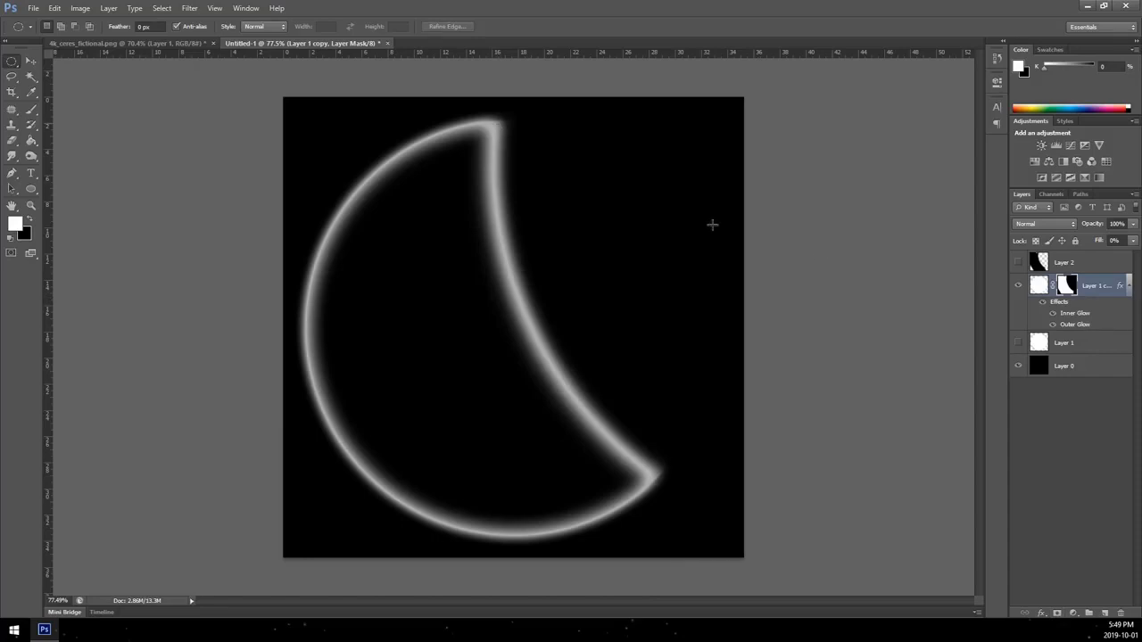
{"action": "key", "text": "ctrl+z"}
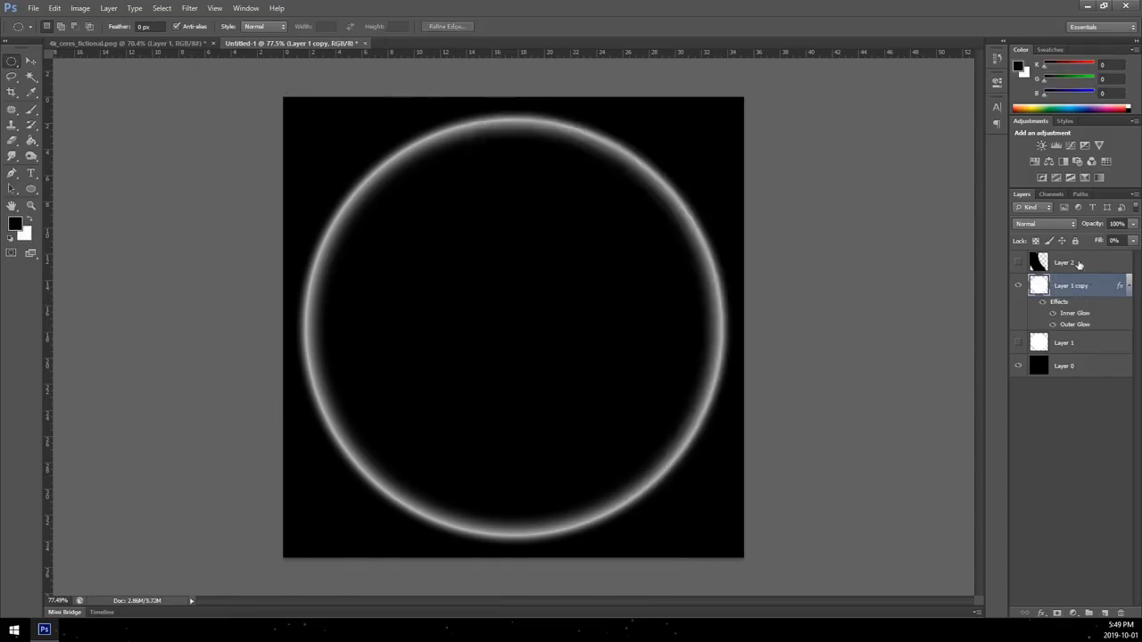
Step: Create an empty layer above Layer 1 copy, merge the two into a plain glow layer, and check it without the black background
{"action": "left_click", "coordinate": [1104, 614]}
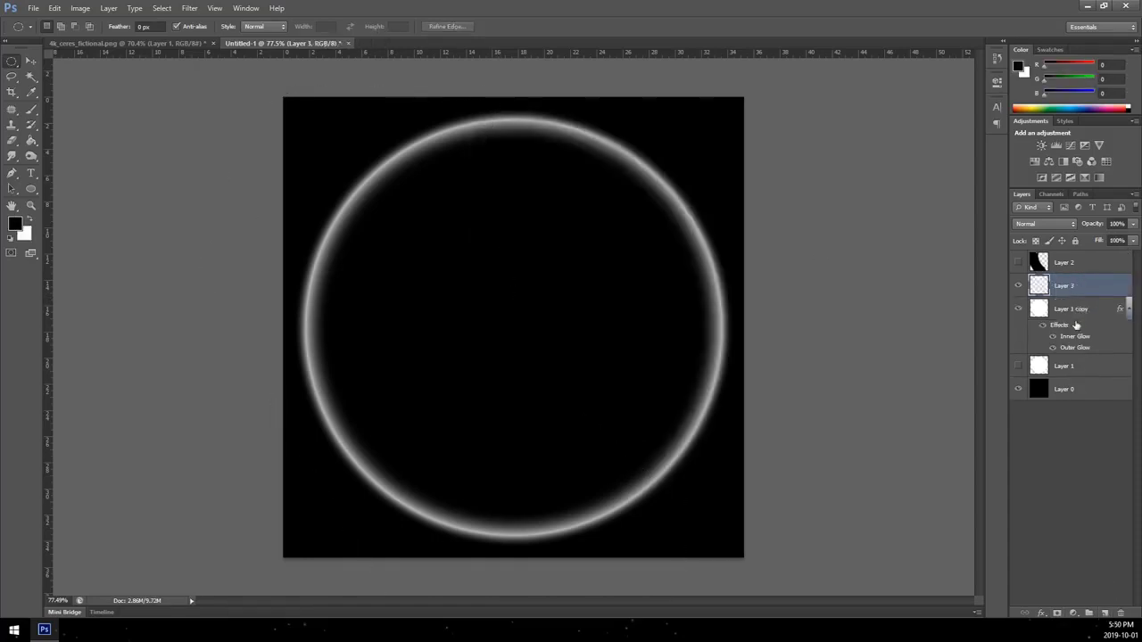
{"action": "left_click", "coordinate": [1075, 315], "text": "ctrl"}
{"action": "right_click", "coordinate": [1075, 315]}
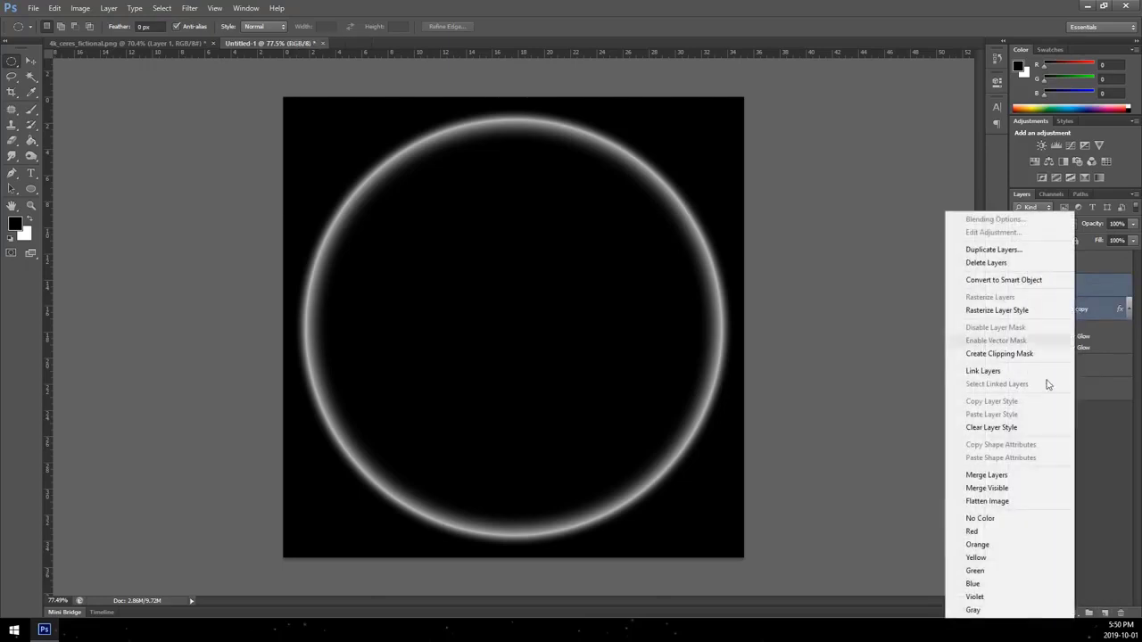
{"action": "left_click", "coordinate": [1026, 474]}
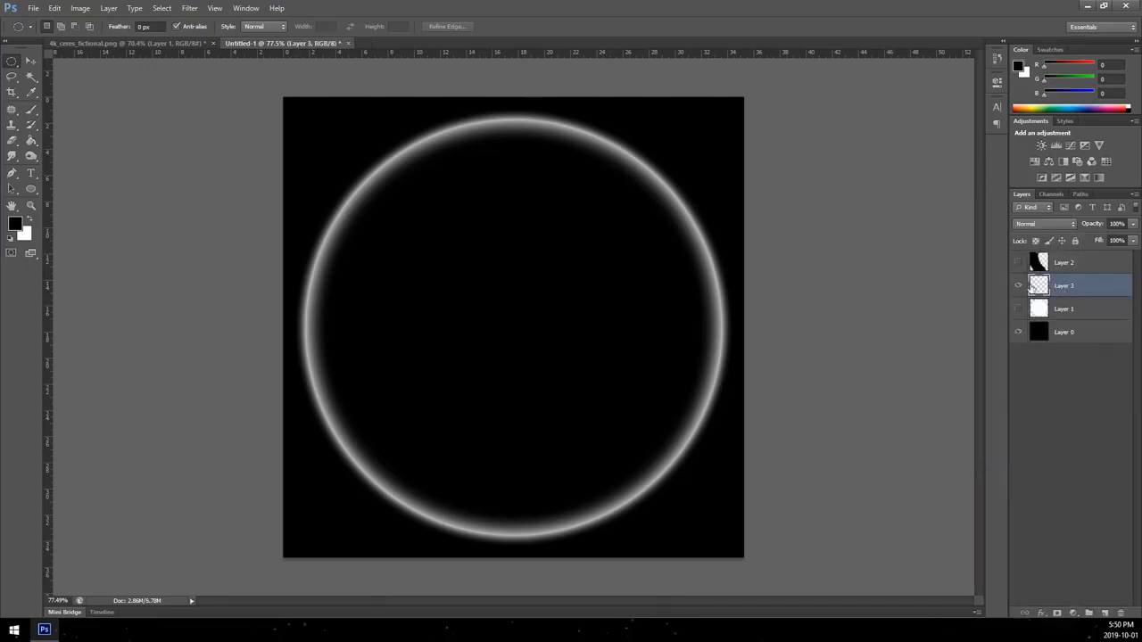
{"action": "left_click", "coordinate": [1020, 333]}
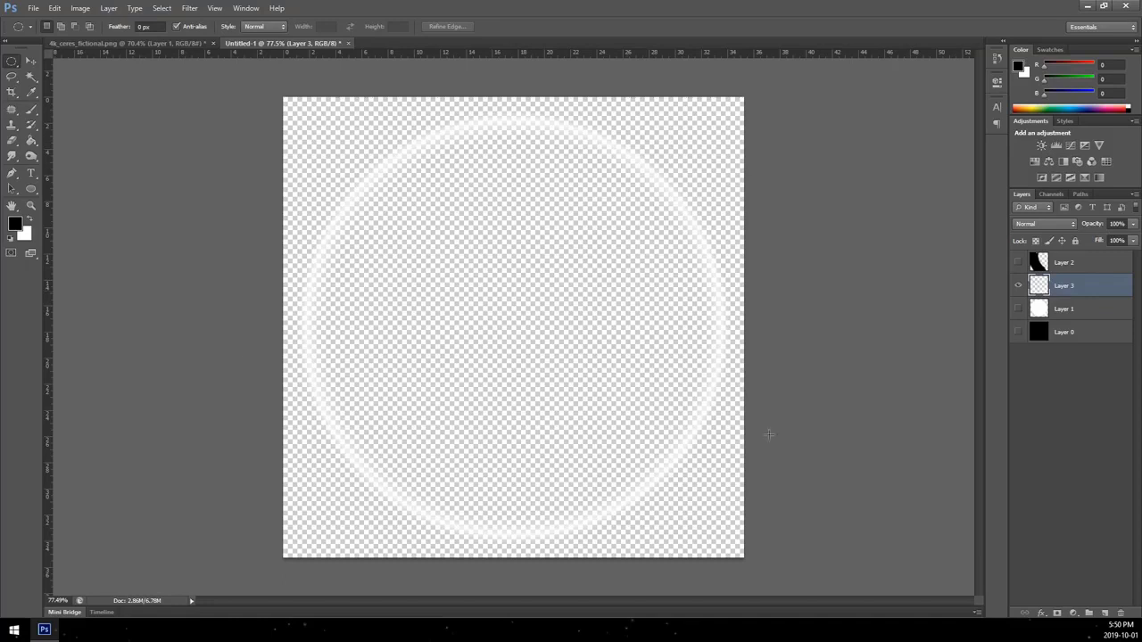
{"action": "left_click", "coordinate": [1018, 332]}
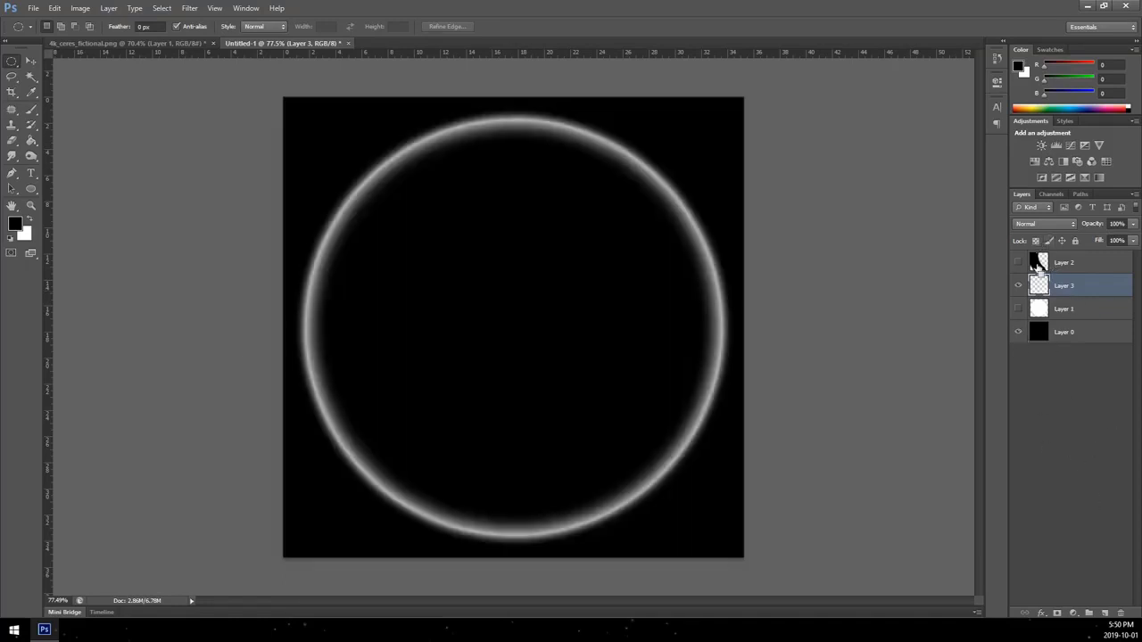
Step: Mask the merged glow layer with the inverted shape of Layer 2 and hide the black background layer
{"action": "left_click", "coordinate": [1039, 264], "text": "ctrl"}
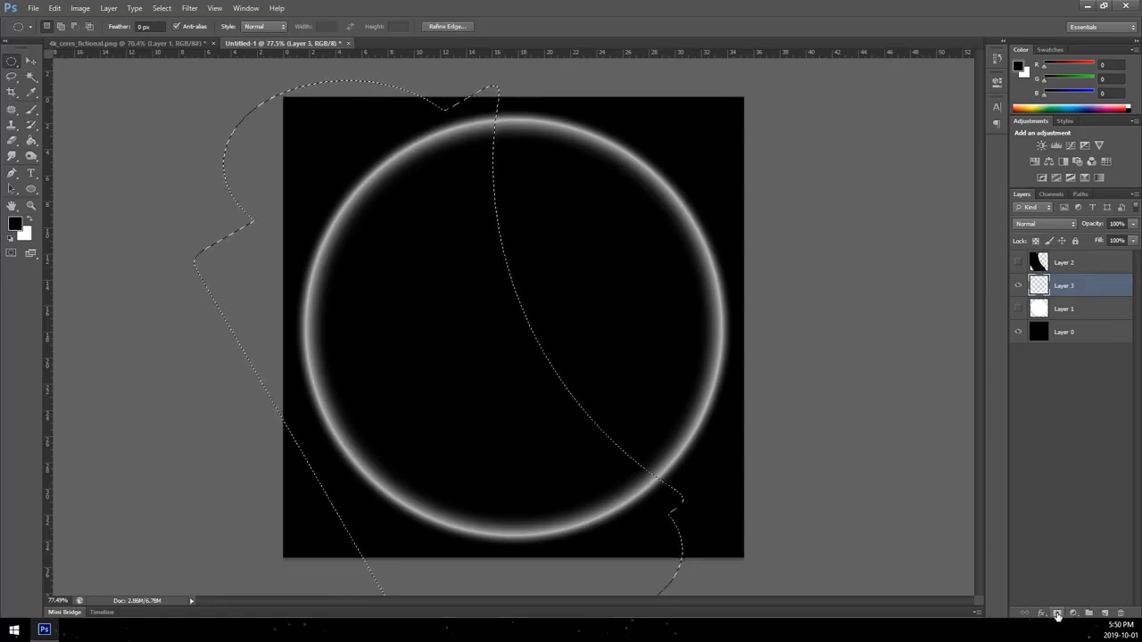
{"action": "left_click", "coordinate": [1057, 615]}
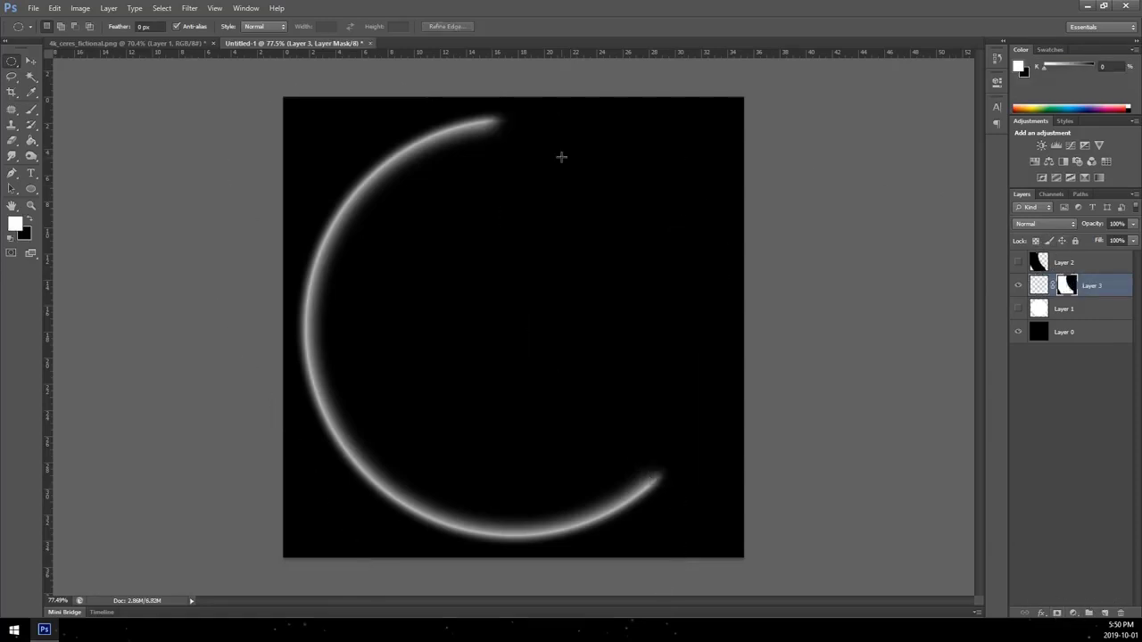
{"action": "key", "text": "ctrl+i"}
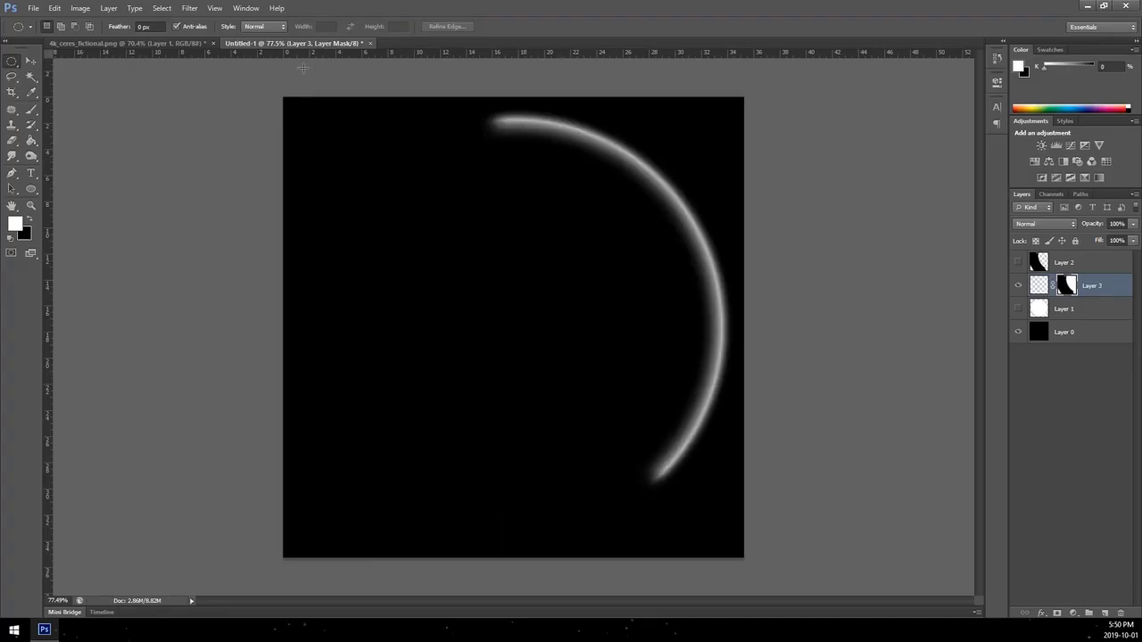
{"action": "left_click", "coordinate": [1017, 332]}
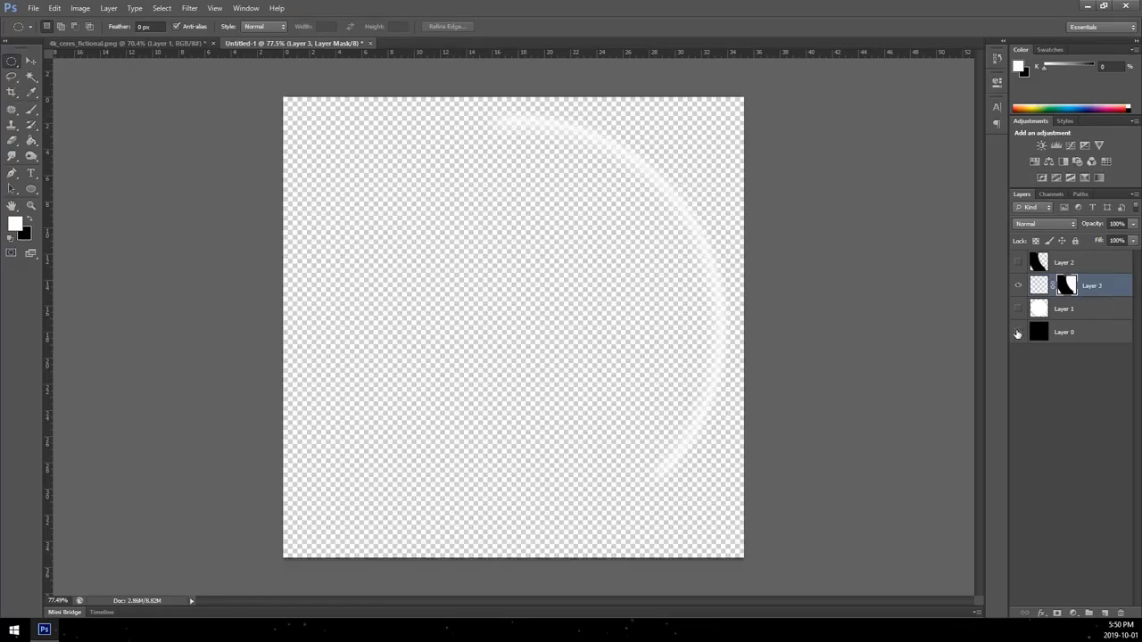
{"action": "left_click", "coordinate": [1018, 332]}
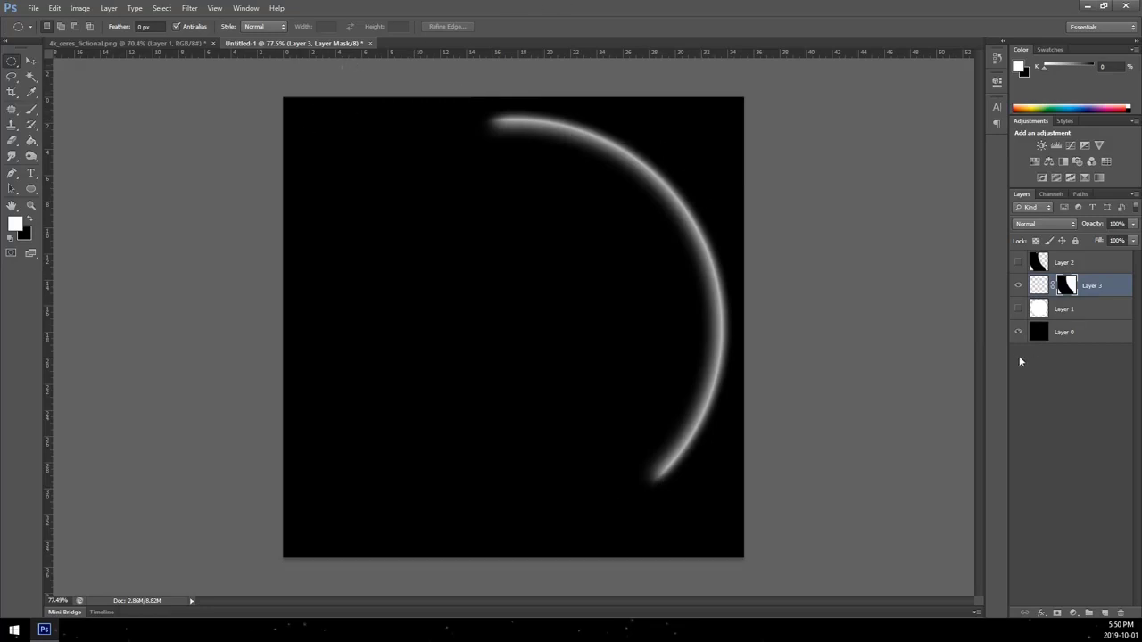
{"action": "left_click", "coordinate": [1018, 332]}
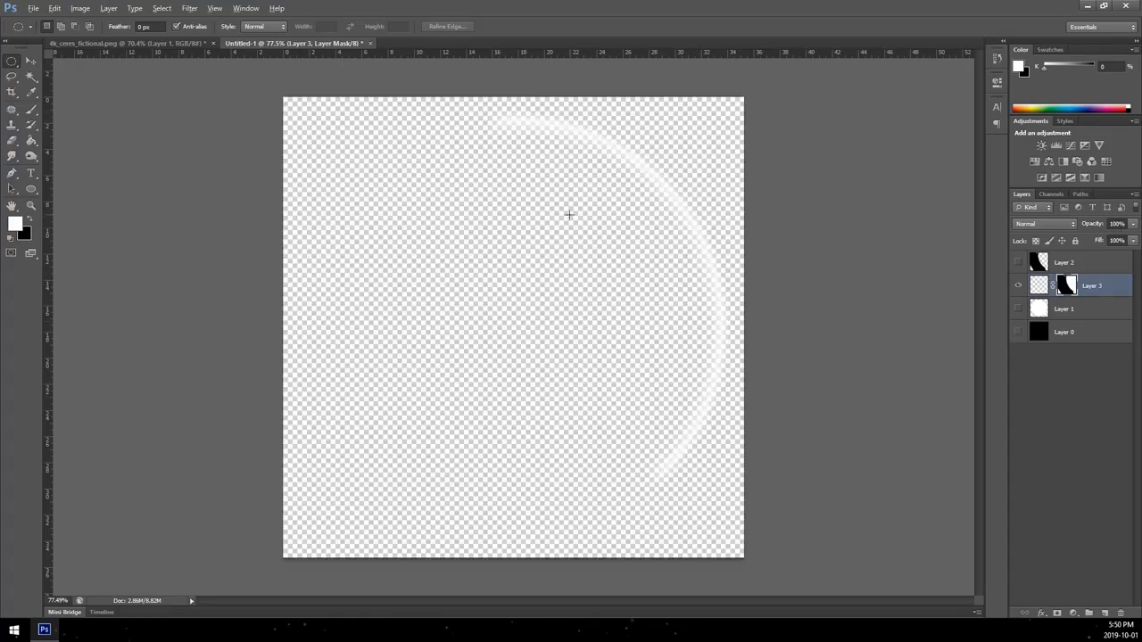
Step: Save the transparent glow as a PNG named atmosphere in the space wallpaper folder with the default PNG options
{"action": "scroll", "coordinate": [568, 211], "scroll_direction": "down", "scroll_amount": 3}
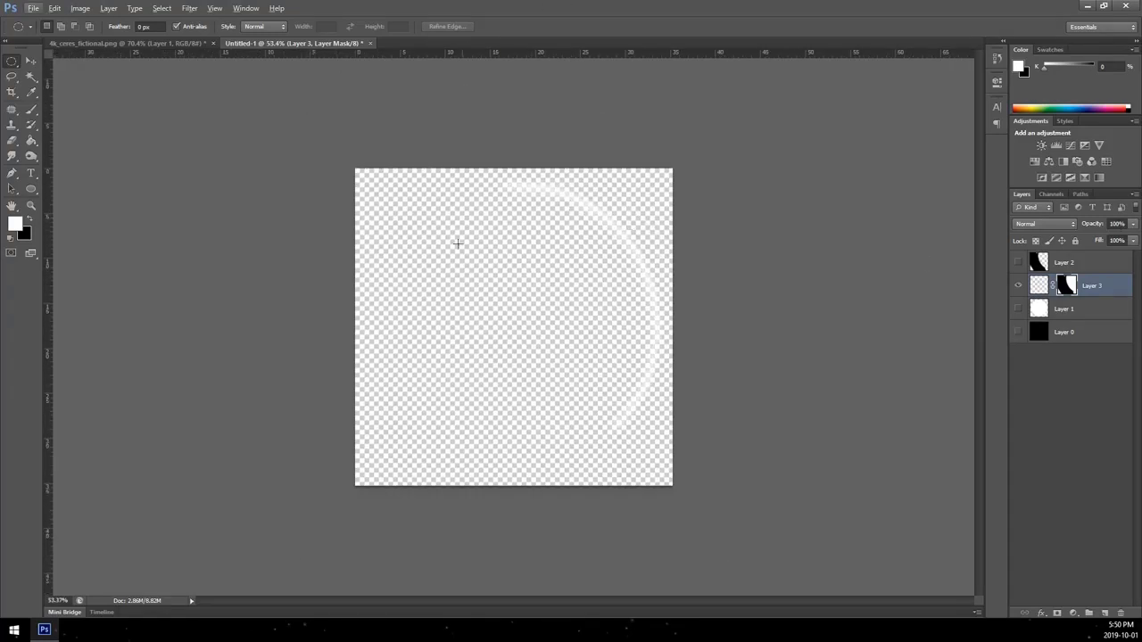
{"action": "left_click", "coordinate": [34, 8]}
{"action": "left_click", "coordinate": [84, 151]}
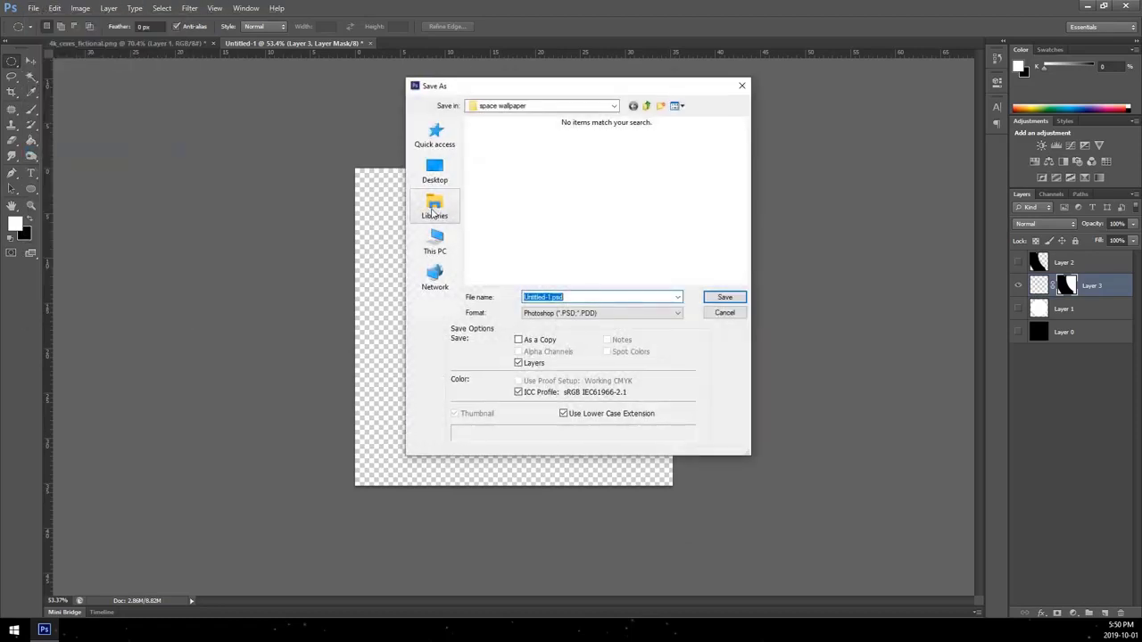
{"action": "left_click", "coordinate": [545, 313]}
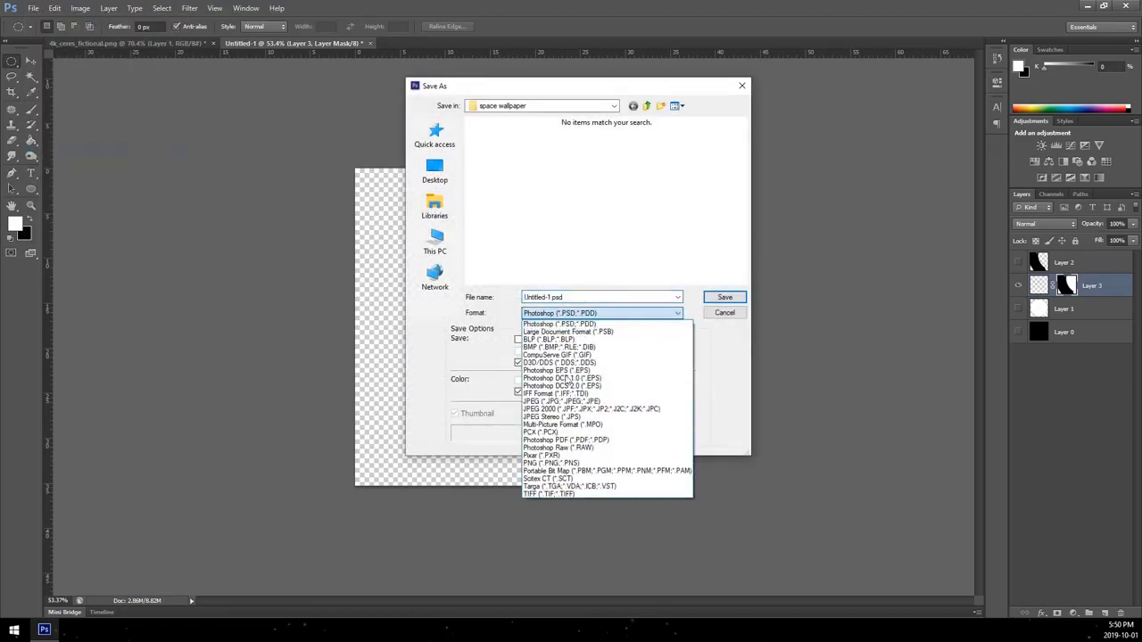
{"action": "left_click", "coordinate": [550, 463]}
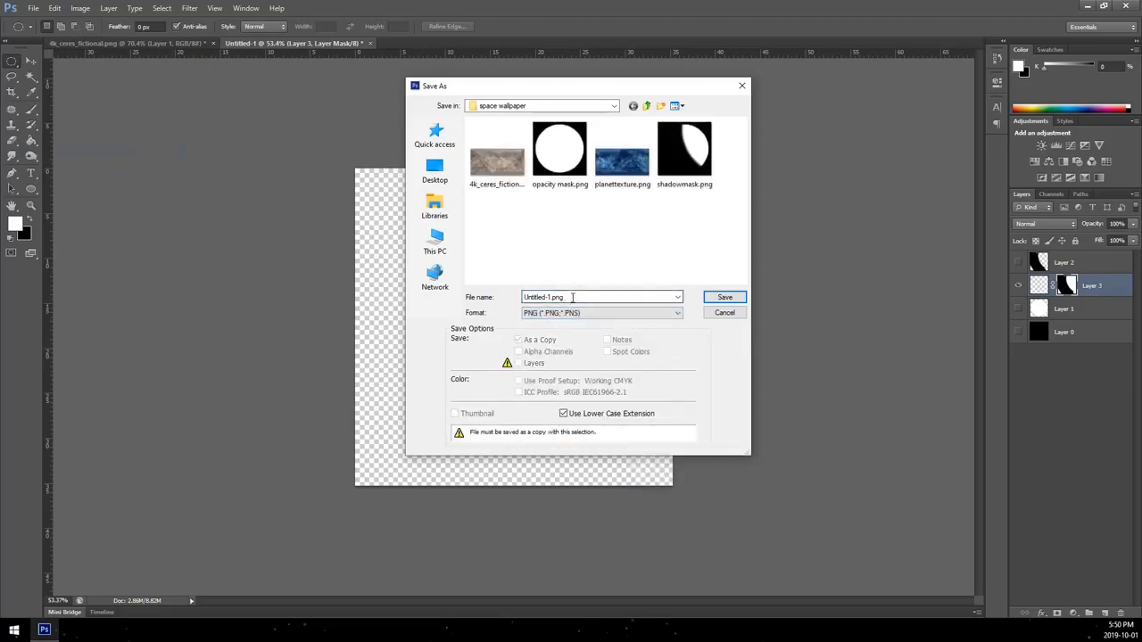
{"action": "left_click_drag", "start_coordinate": [581, 298], "coordinate": [439, 293]}
{"action": "type", "text": "atmosphere"}
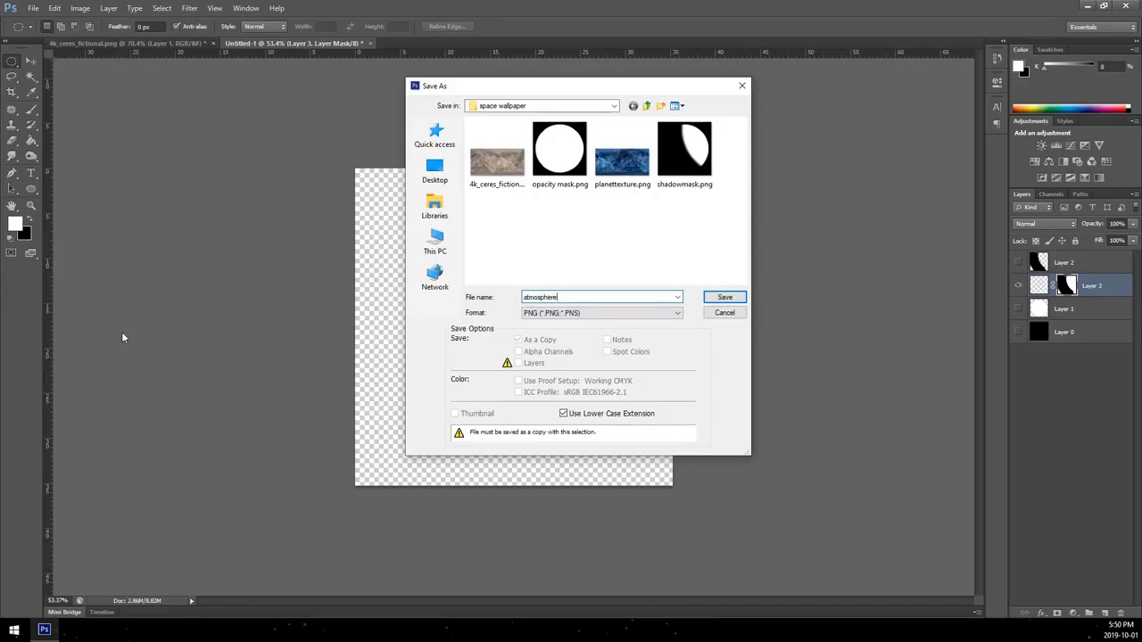
{"action": "left_click", "coordinate": [723, 297]}
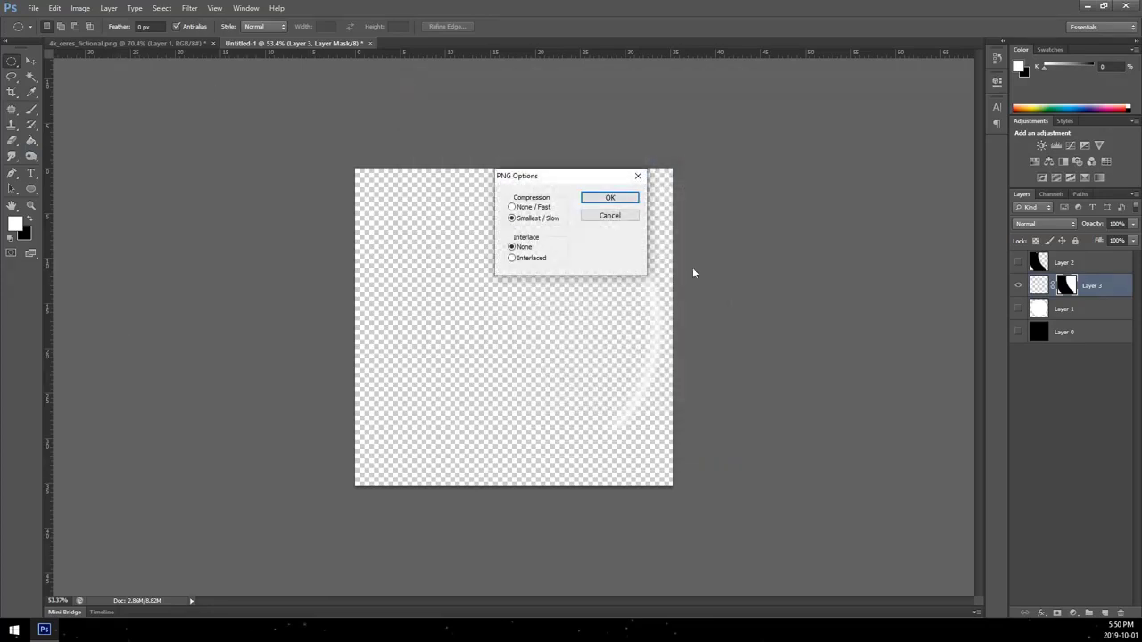
{"action": "left_click", "coordinate": [601, 201]}
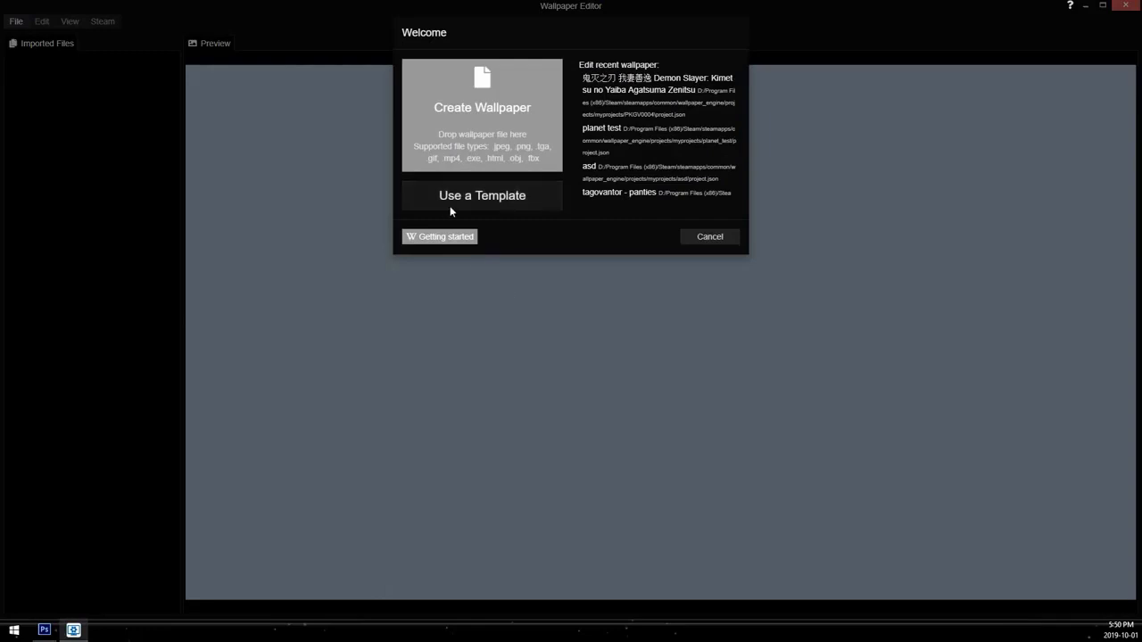
Step: In Wallpaper Editor, create a wallpaper project named Planets from the 2D Scene template at 1920 x 1080
{"action": "left_click", "coordinate": [481, 196]}
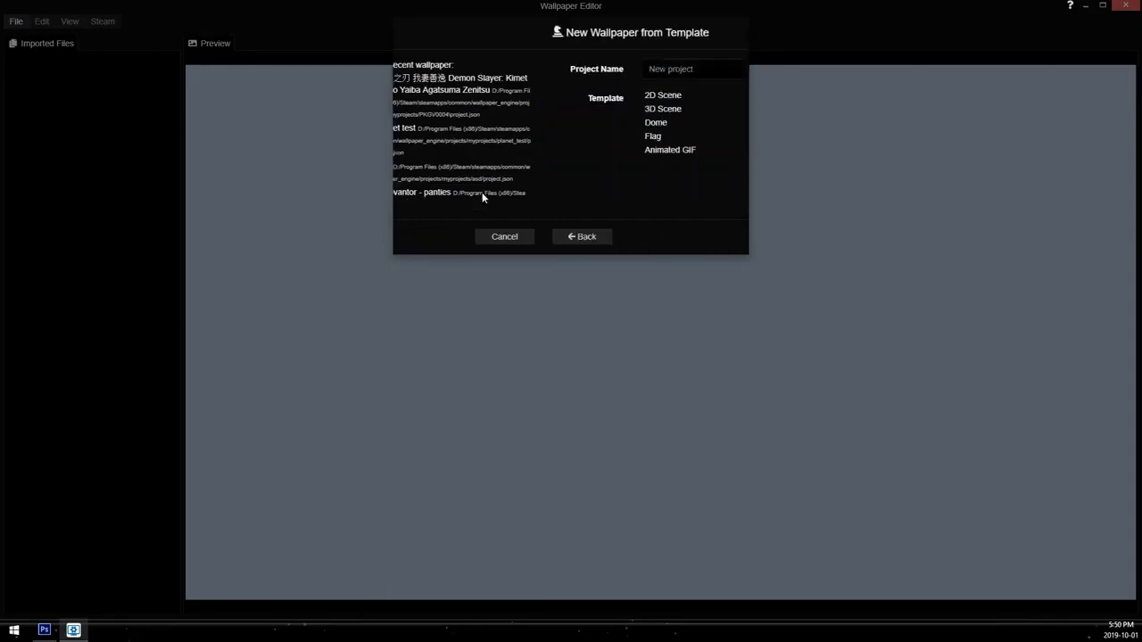
{"action": "left_click", "coordinate": [520, 95]}
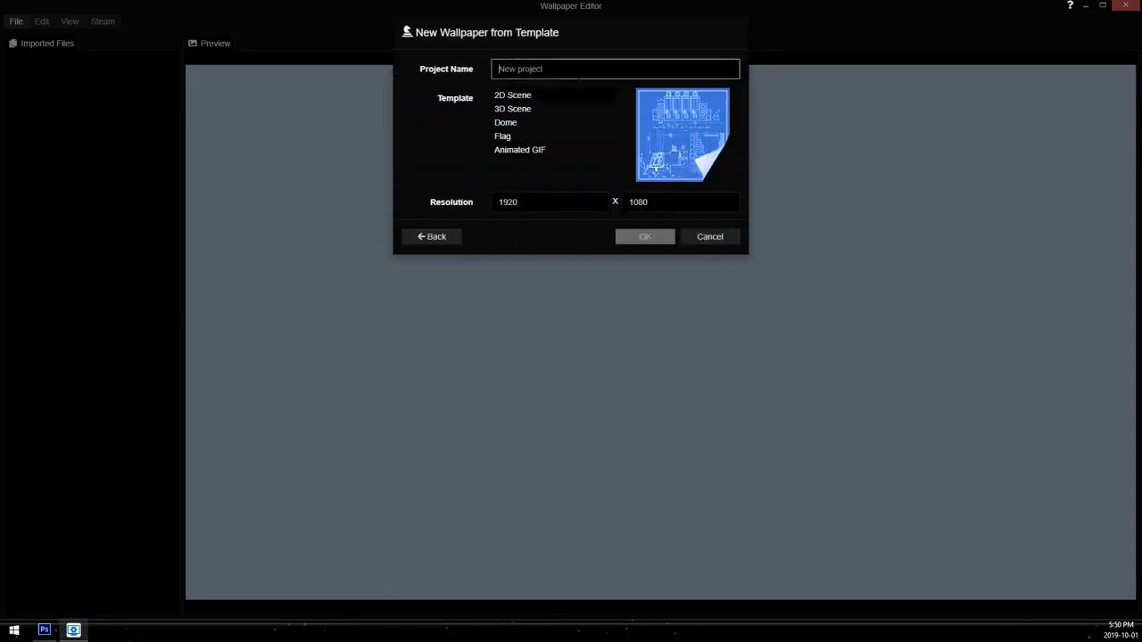
{"action": "type", "text": "Planets"}
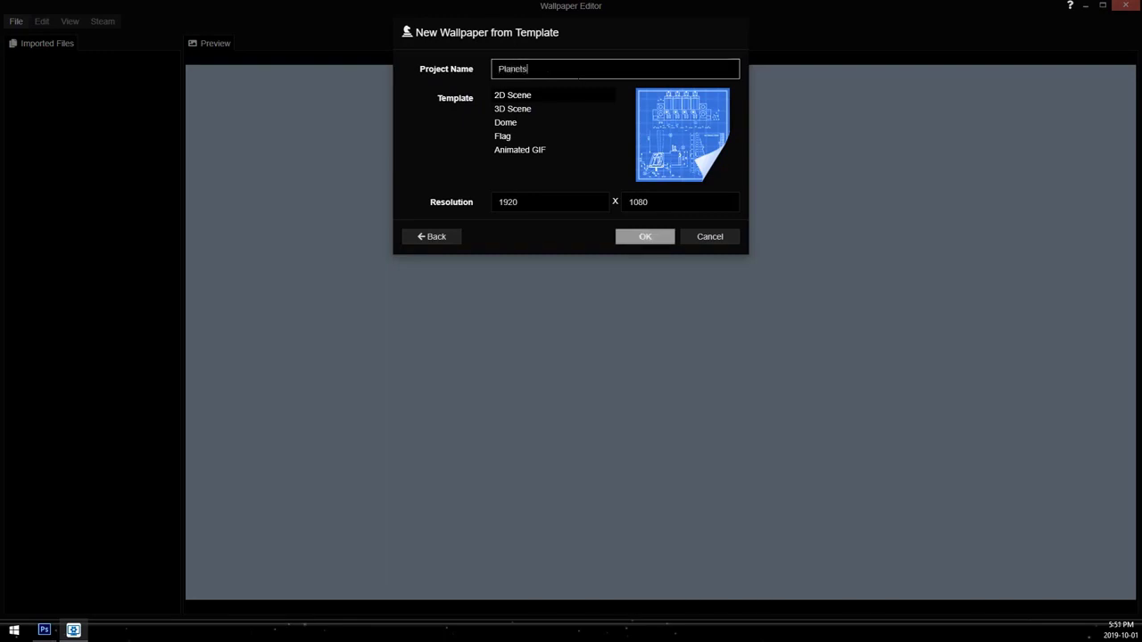
{"action": "left_click", "coordinate": [645, 238]}
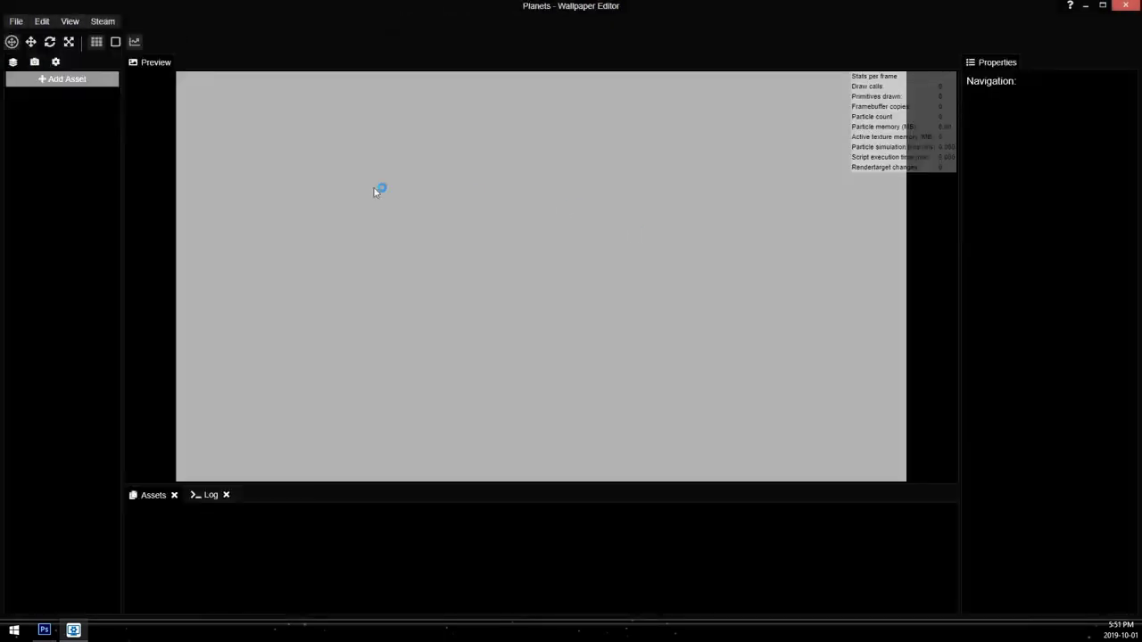
Step: Set the scene's background color to black (#000000)
{"action": "left_click", "coordinate": [56, 63]}
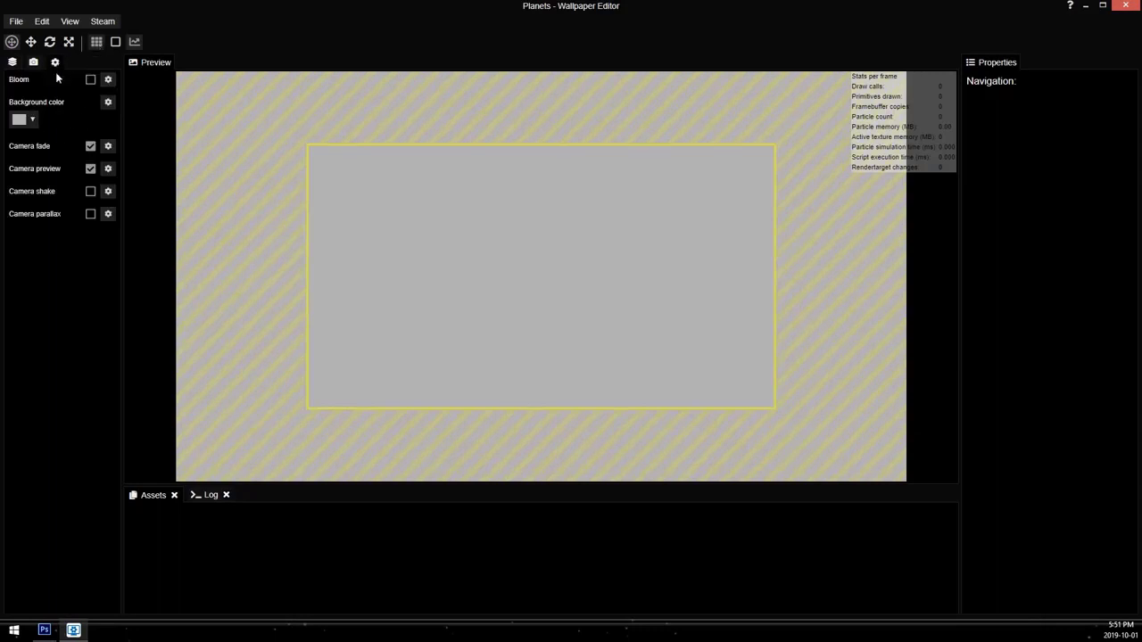
{"action": "left_click", "coordinate": [20, 118]}
{"action": "left_click", "coordinate": [34, 141]}
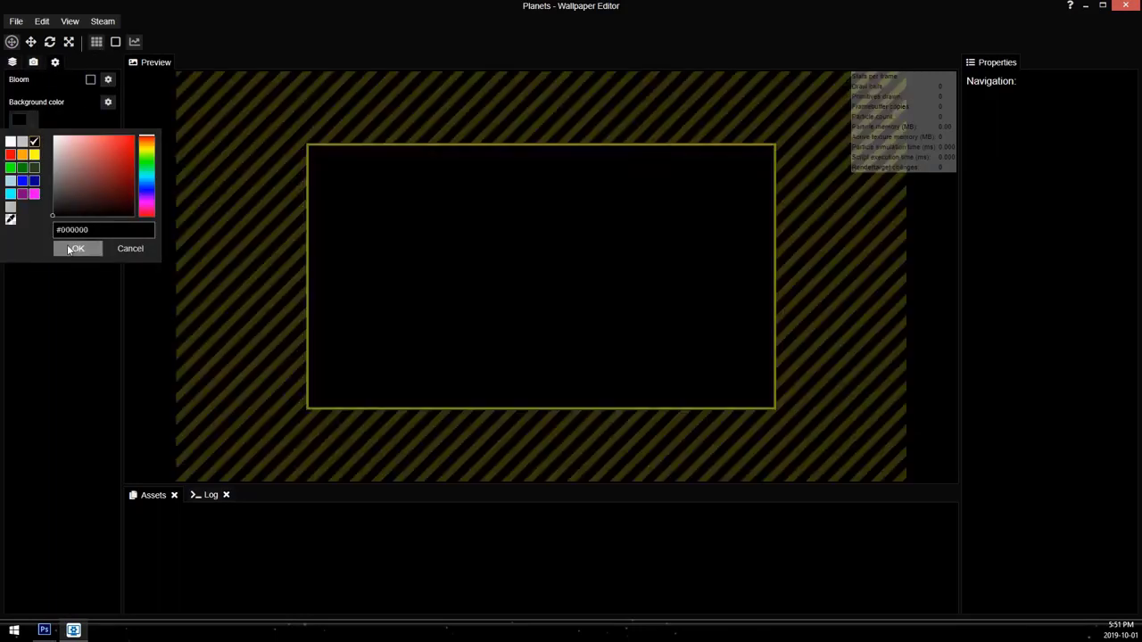
{"action": "left_click", "coordinate": [72, 249]}
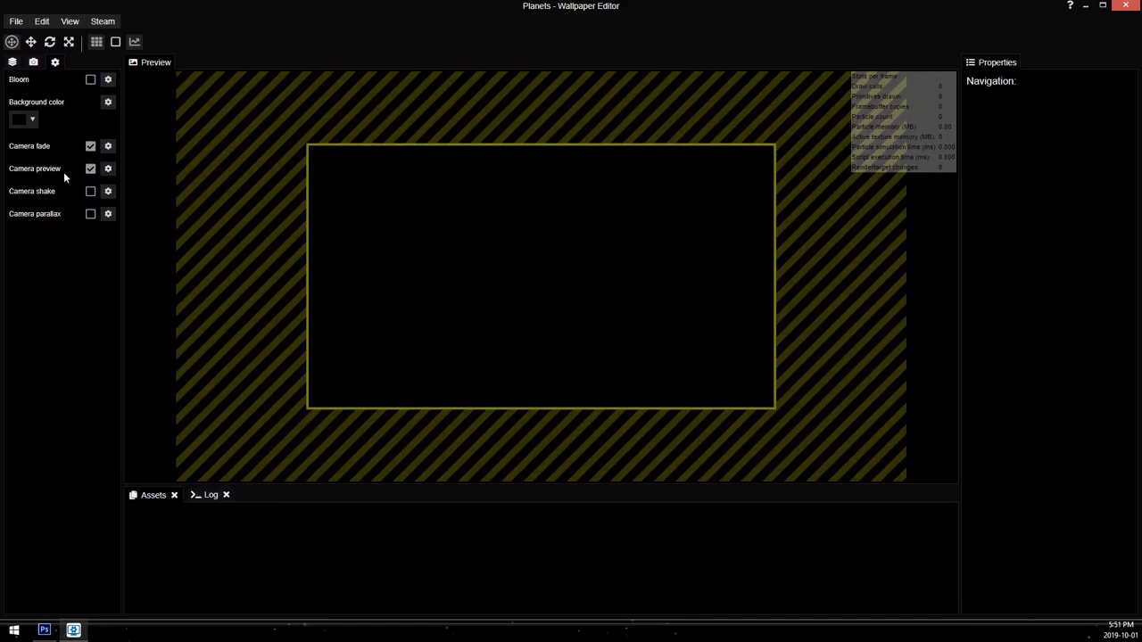
Step: Add a Basic particle system to the scene under the default name new particle system
{"action": "left_click", "coordinate": [14, 66]}
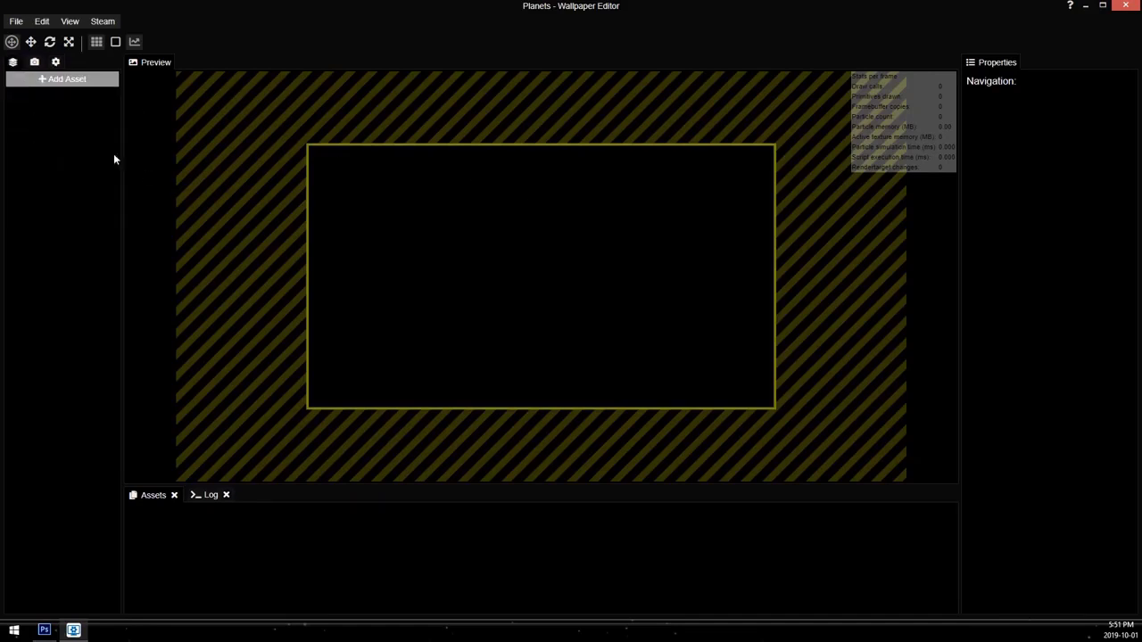
{"action": "scroll", "coordinate": [605, 254], "scroll_direction": "up", "scroll_amount": 2}
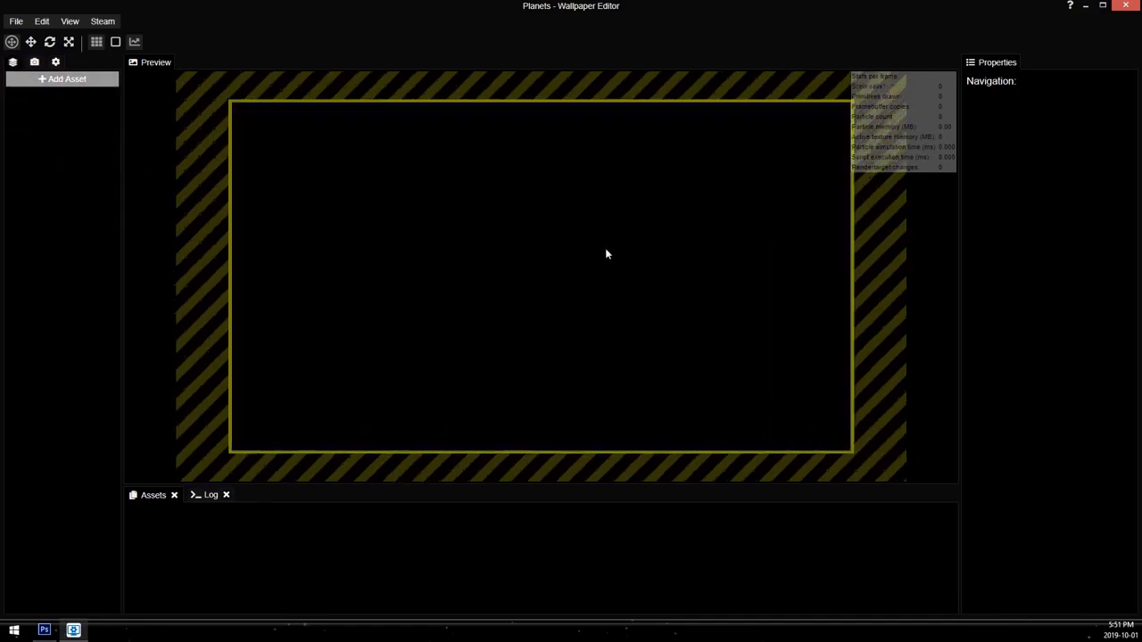
{"action": "left_click", "coordinate": [87, 77]}
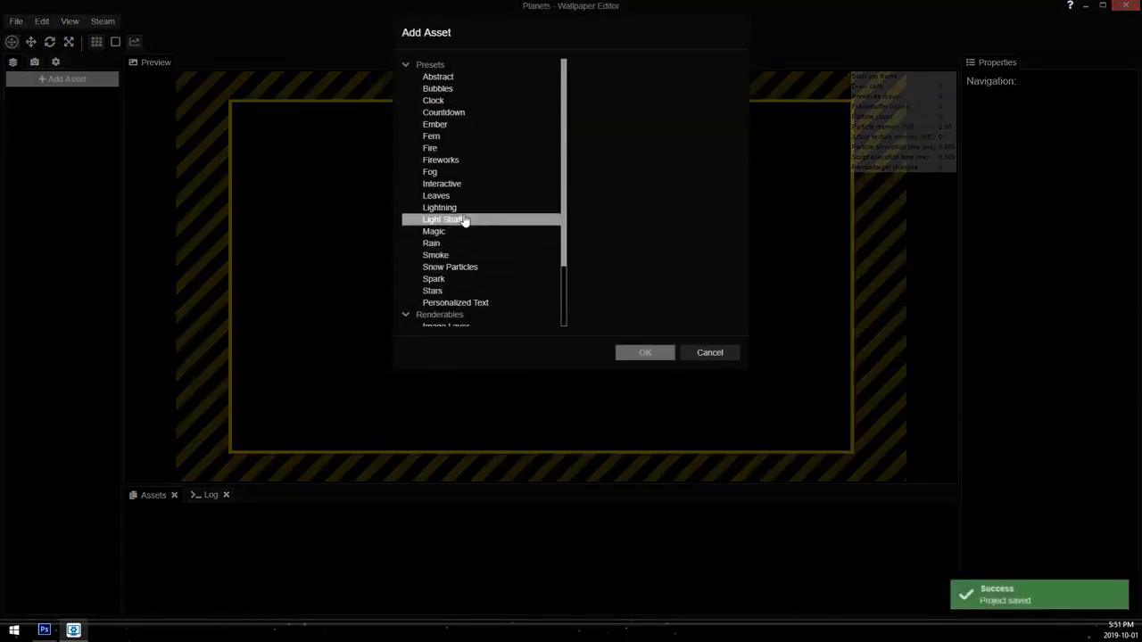
{"action": "left_click", "coordinate": [437, 291]}
{"action": "left_click", "coordinate": [645, 220]}
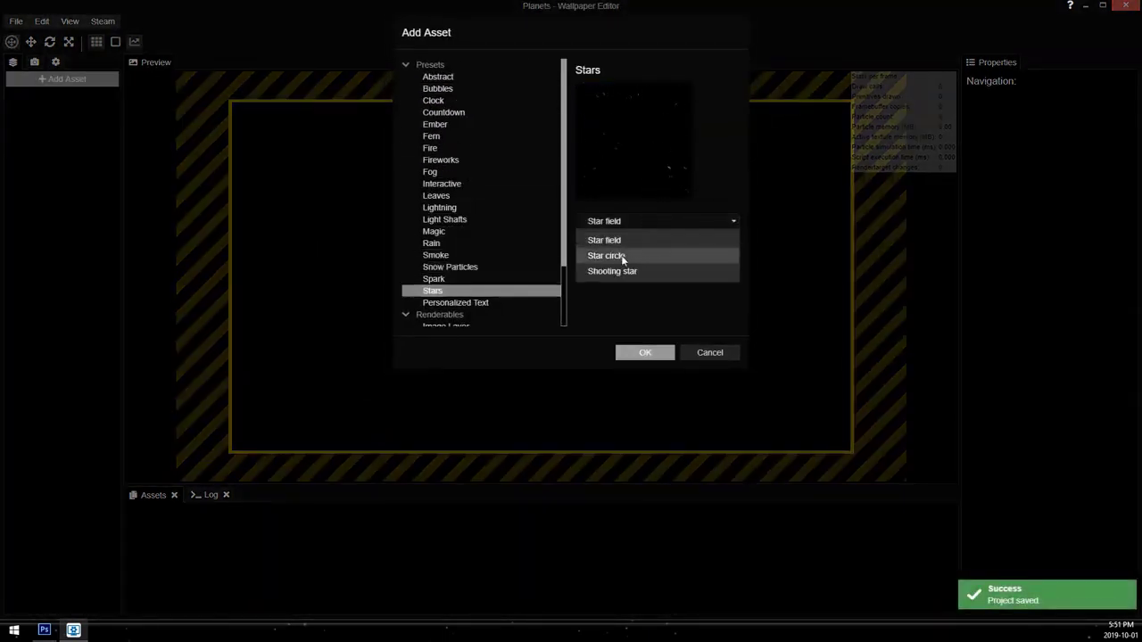
{"action": "scroll", "coordinate": [486, 234], "scroll_direction": "down", "scroll_amount": 3}
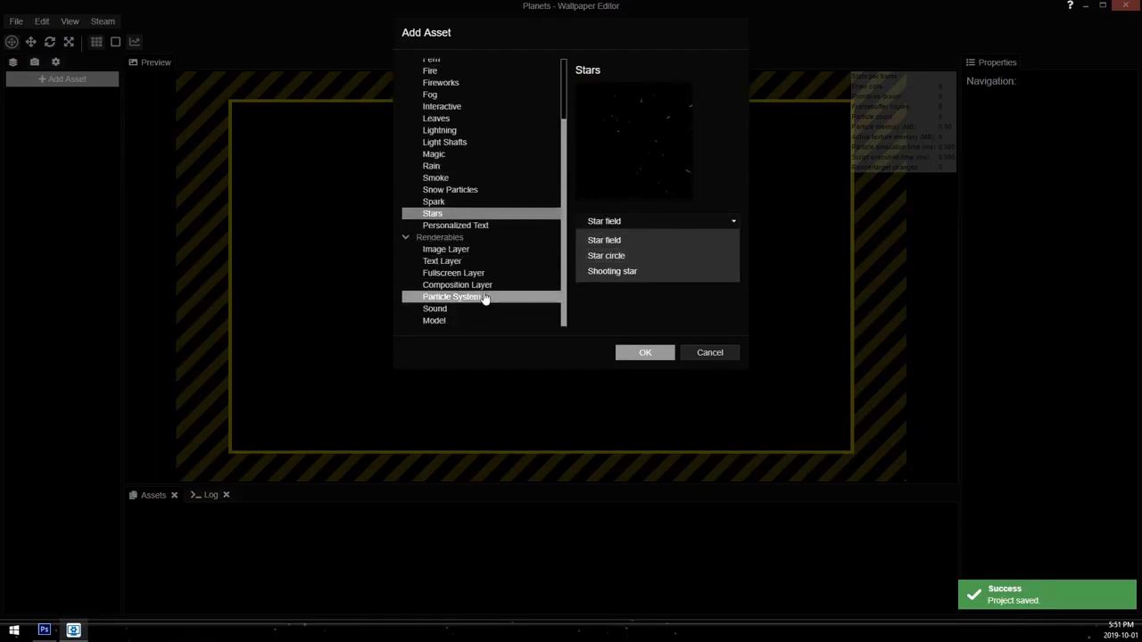
{"action": "left_click", "coordinate": [479, 287]}
{"action": "left_click", "coordinate": [480, 297]}
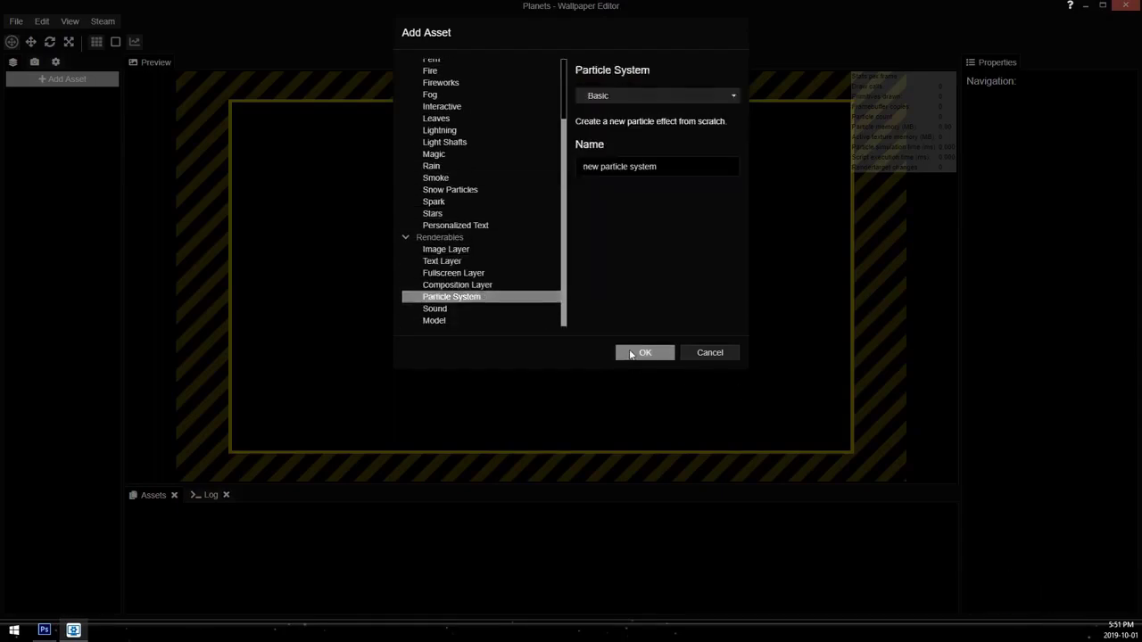
{"action": "left_click", "coordinate": [631, 354]}
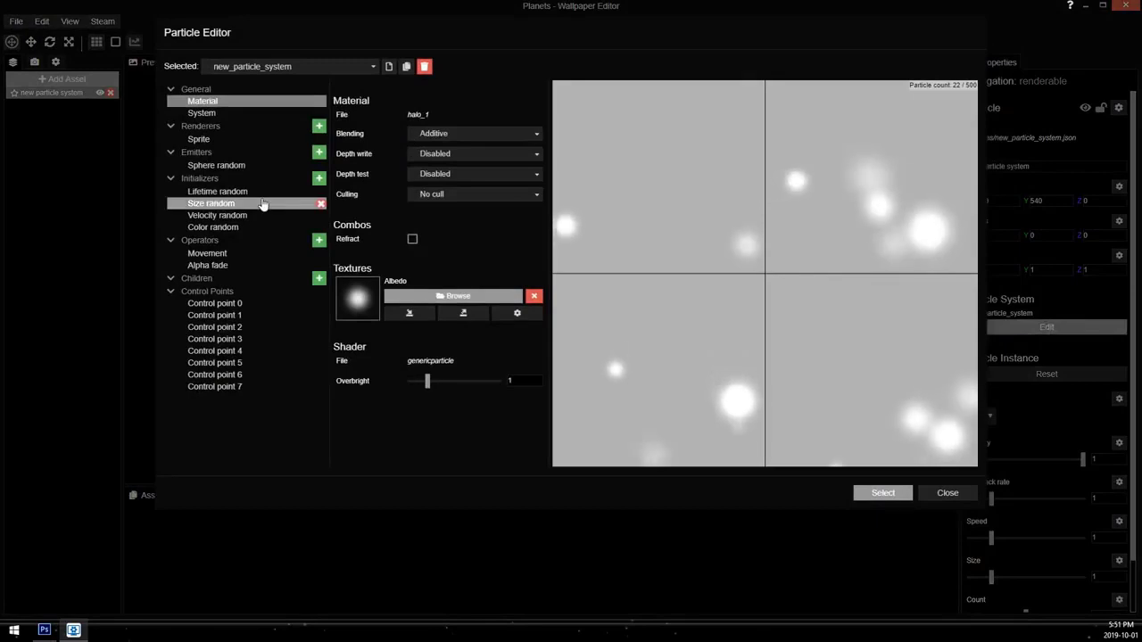
Step: Remove the Movement operator and the Velocity random and Color random initializers from the particle system
{"action": "left_click", "coordinate": [321, 254]}
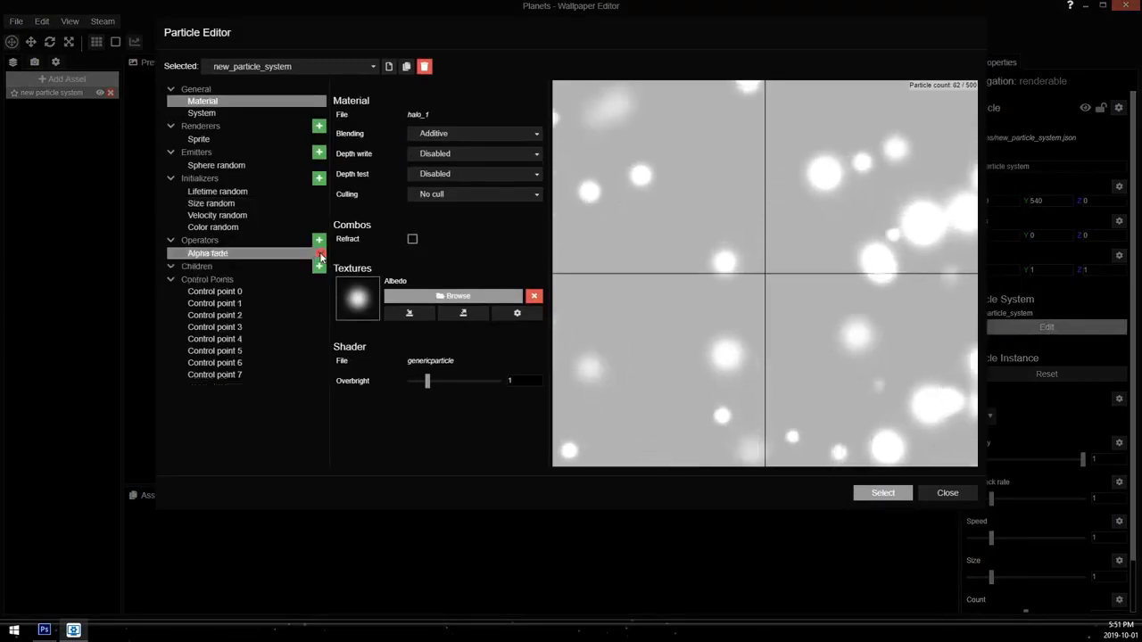
{"action": "left_click", "coordinate": [321, 217]}
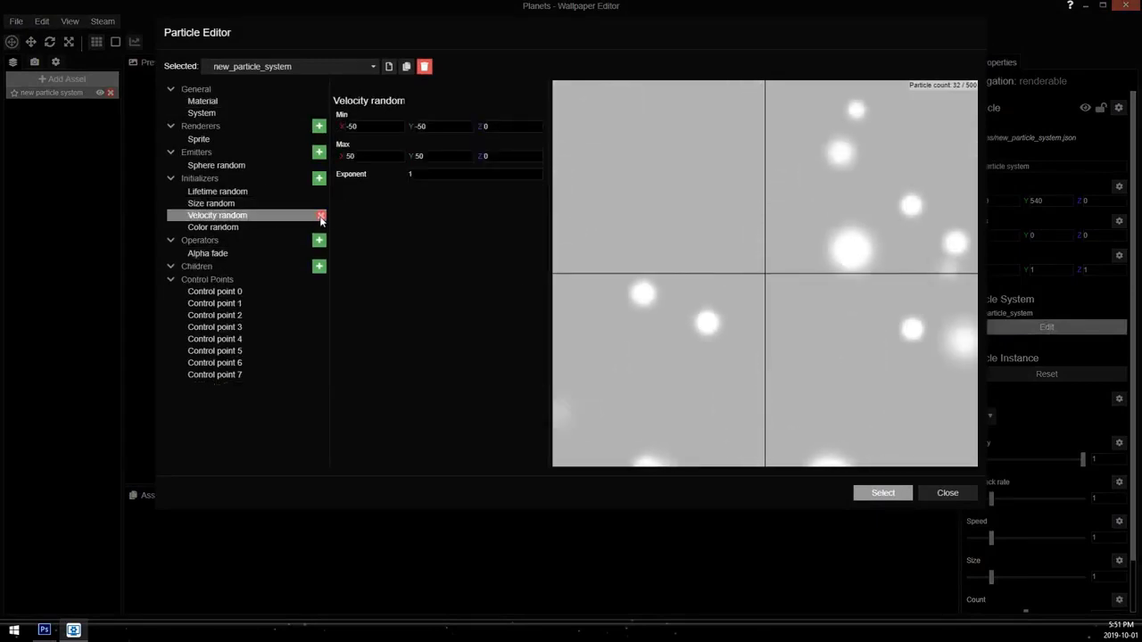
{"action": "left_click", "coordinate": [320, 217]}
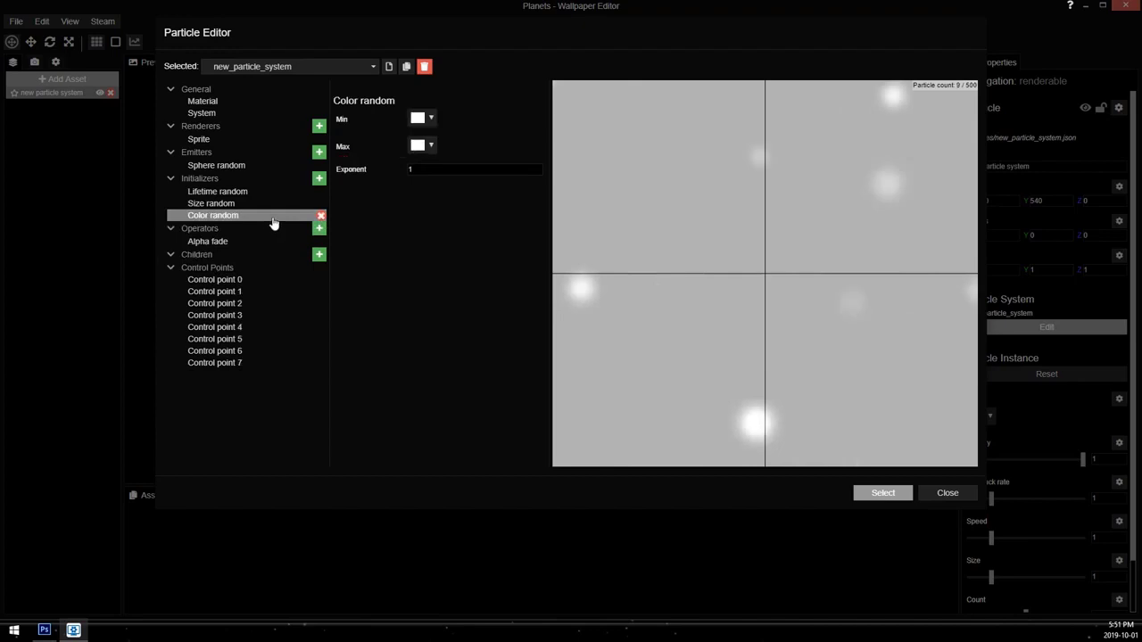
{"action": "left_click", "coordinate": [319, 217]}
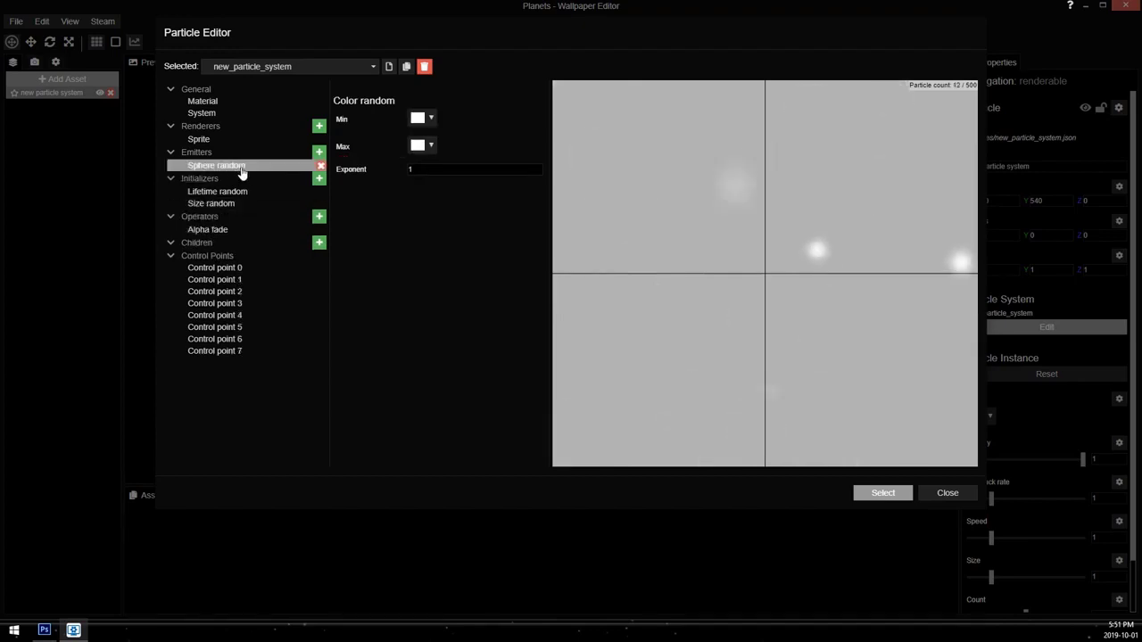
Step: Replace the particle system's Sphere random emitter with a Box random emitter
{"action": "left_click", "coordinate": [320, 166]}
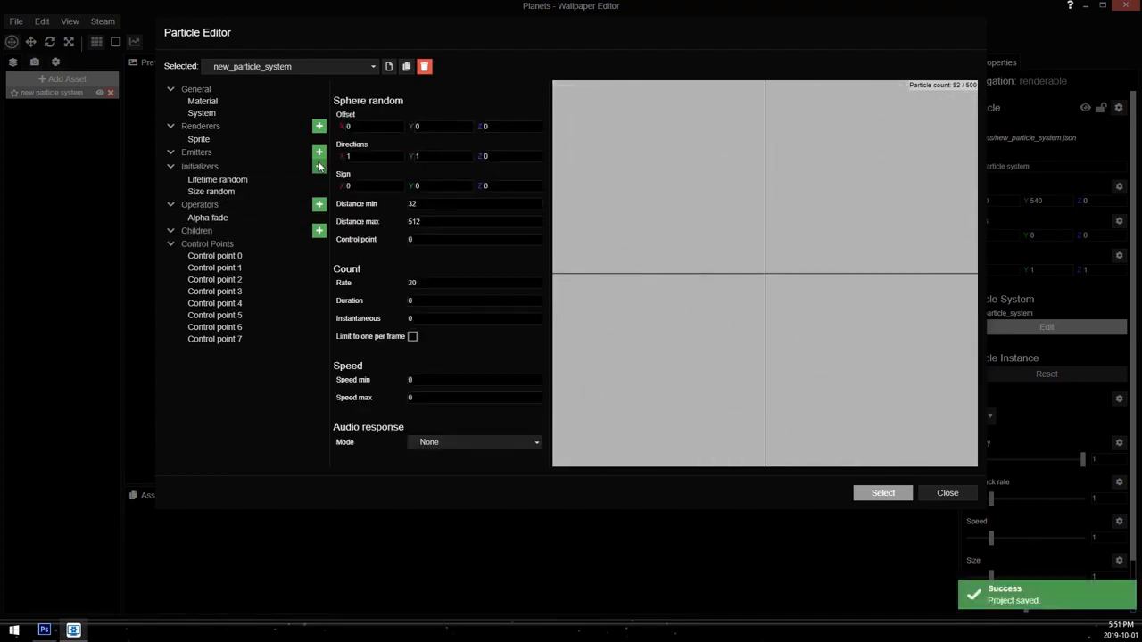
{"action": "left_click", "coordinate": [319, 151]}
{"action": "left_click", "coordinate": [464, 105]}
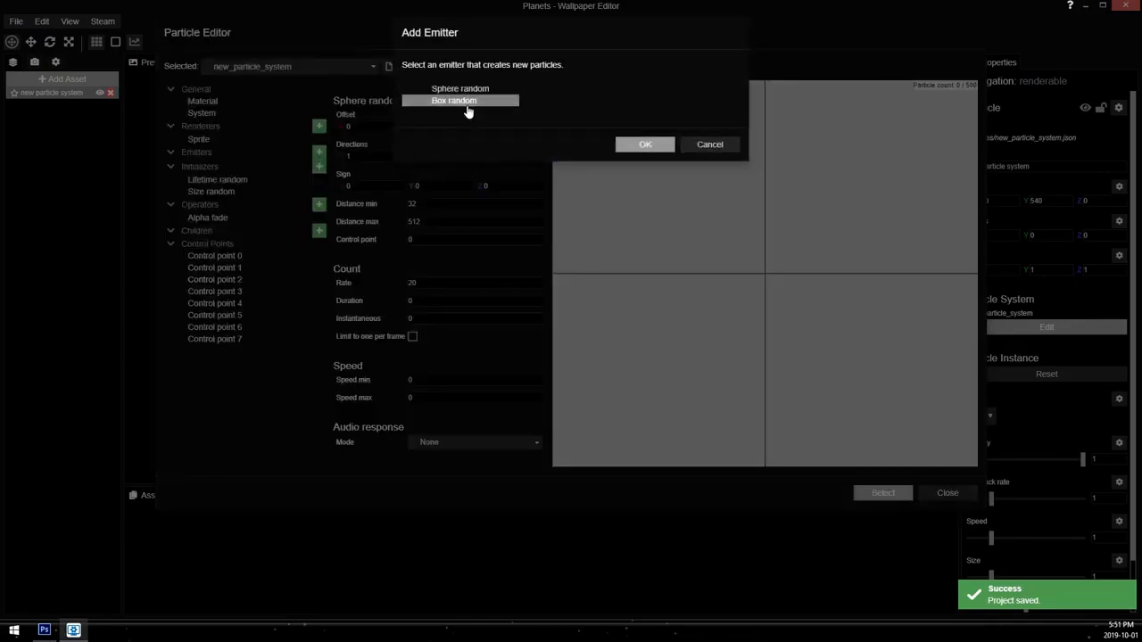
{"action": "double_click", "coordinate": [465, 104]}
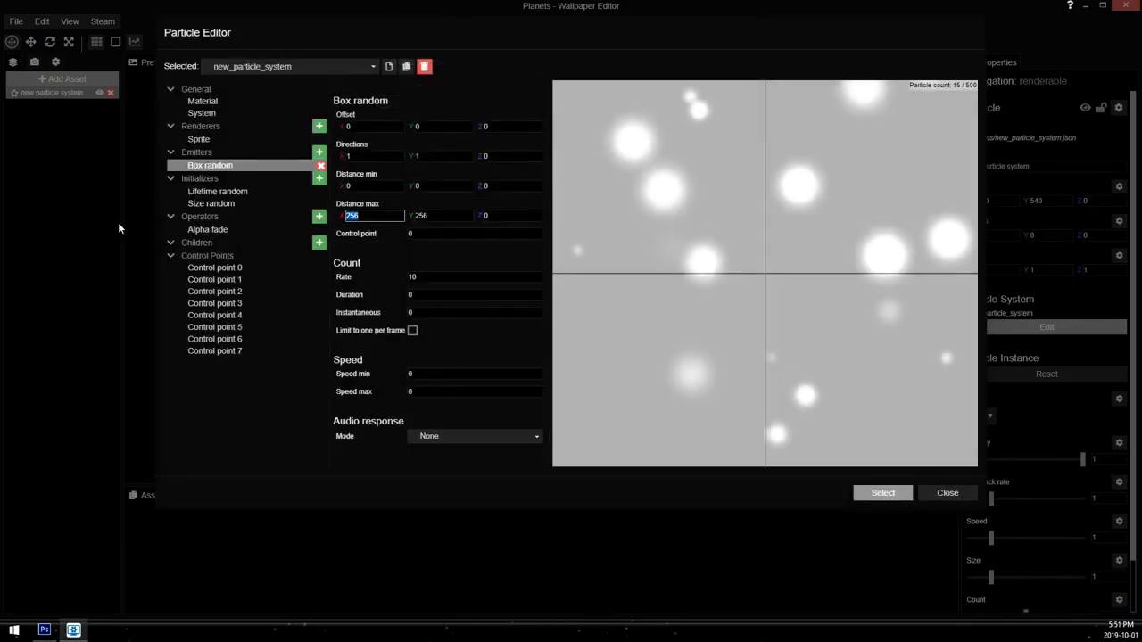
Step: Set the Box random emitter's maximum distance to X 1920 and Y 1080
{"action": "type", "text": "1920"}
{"action": "key", "text": "Tab"}
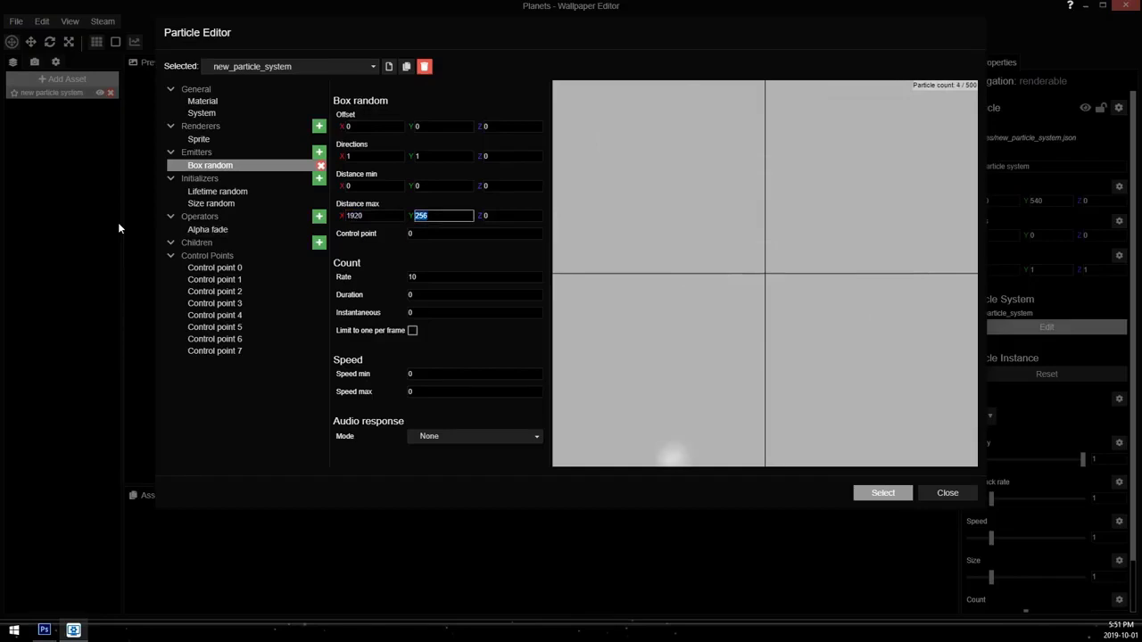
{"action": "type", "text": "1080"}
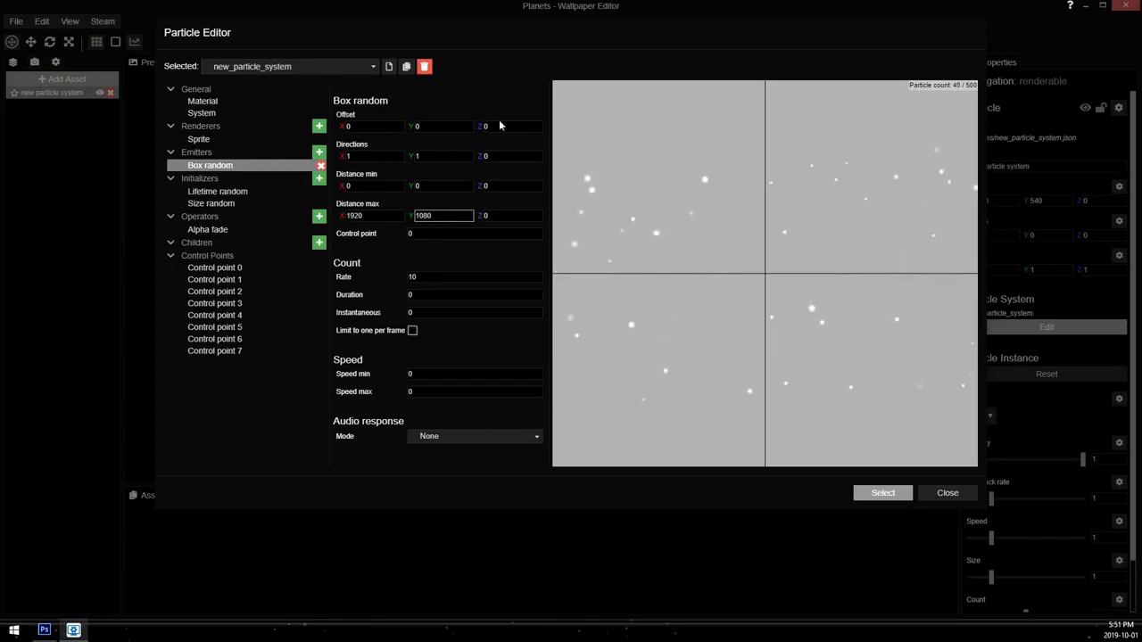
Step: Set the Size random initializer to a minimum of 2 and a maximum of 6, and apply the particle system to the scene
{"action": "left_click", "coordinate": [236, 203]}
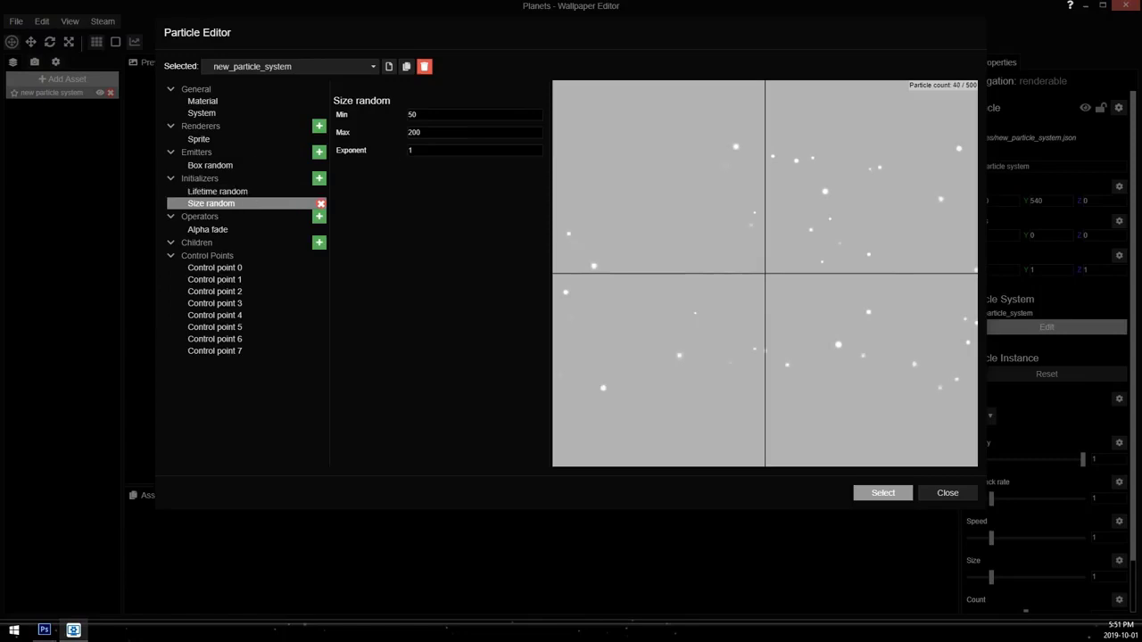
{"action": "left_click", "coordinate": [446, 132]}
{"action": "left_click_drag", "start_coordinate": [446, 132], "coordinate": [295, 180]}
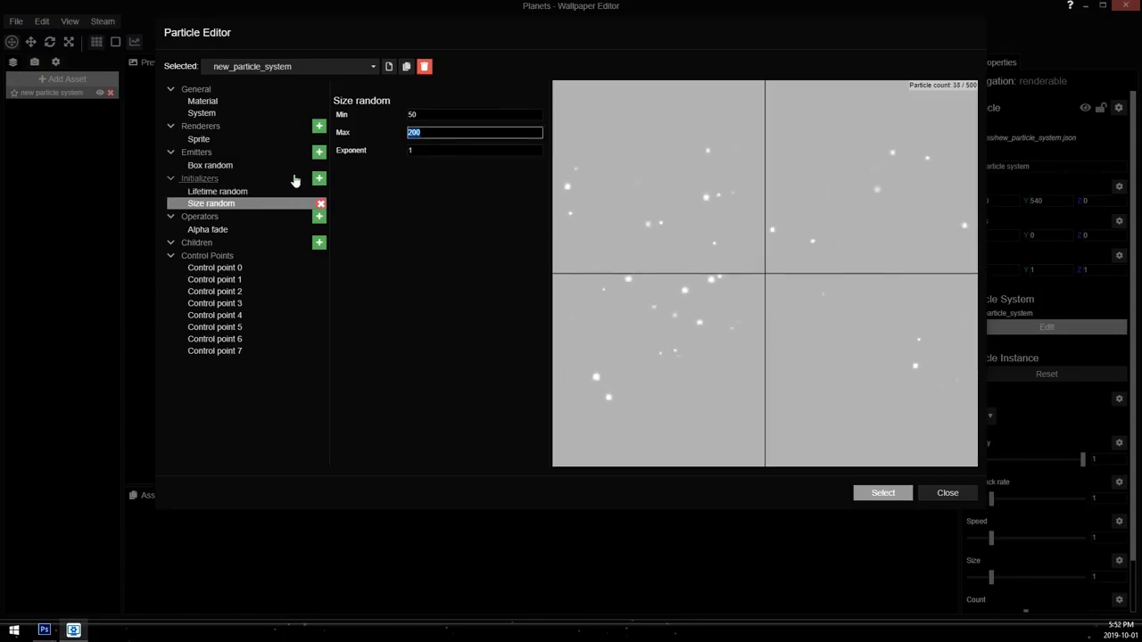
{"action": "type", "text": "6"}
{"action": "key", "text": "shift+Tab"}
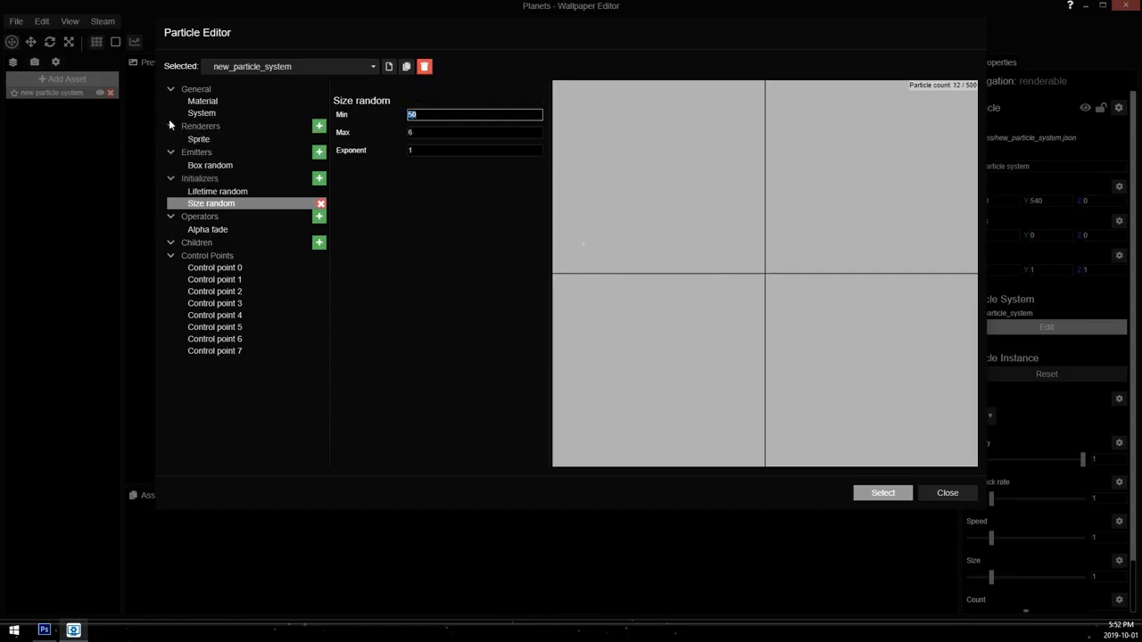
{"action": "type", "text": "2"}
{"action": "left_click", "coordinate": [880, 494]}
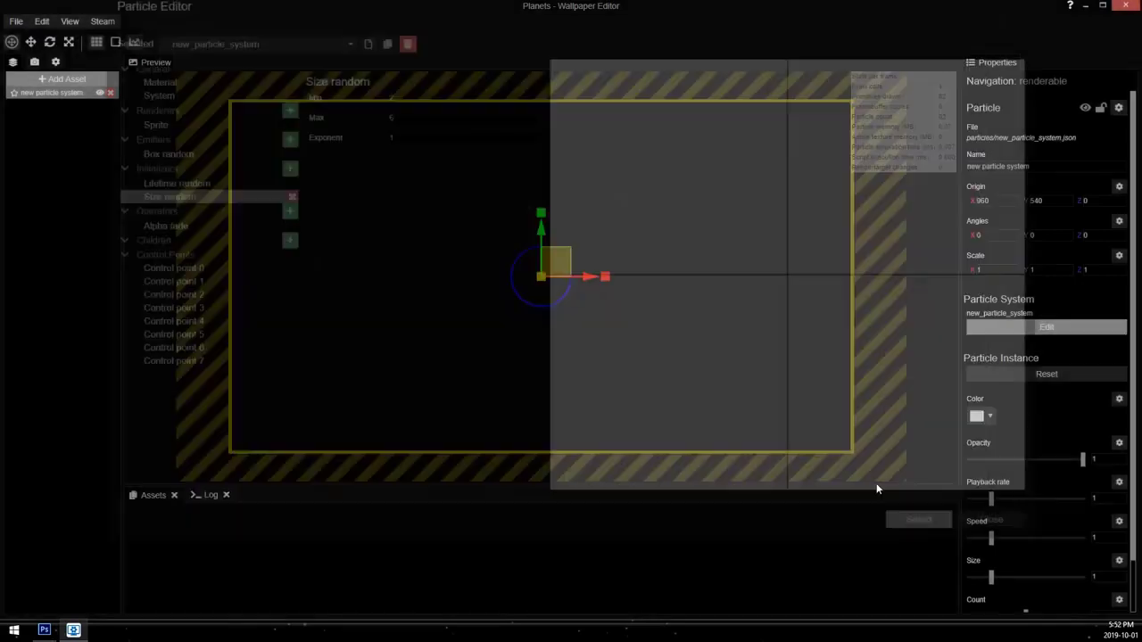
Step: Examine the size and spread of the particles up close in the scene preview
{"action": "left_click_drag", "start_coordinate": [774, 435], "coordinate": [753, 304]}
{"action": "scroll", "coordinate": [774, 435], "scroll_direction": "up", "scroll_amount": 5}
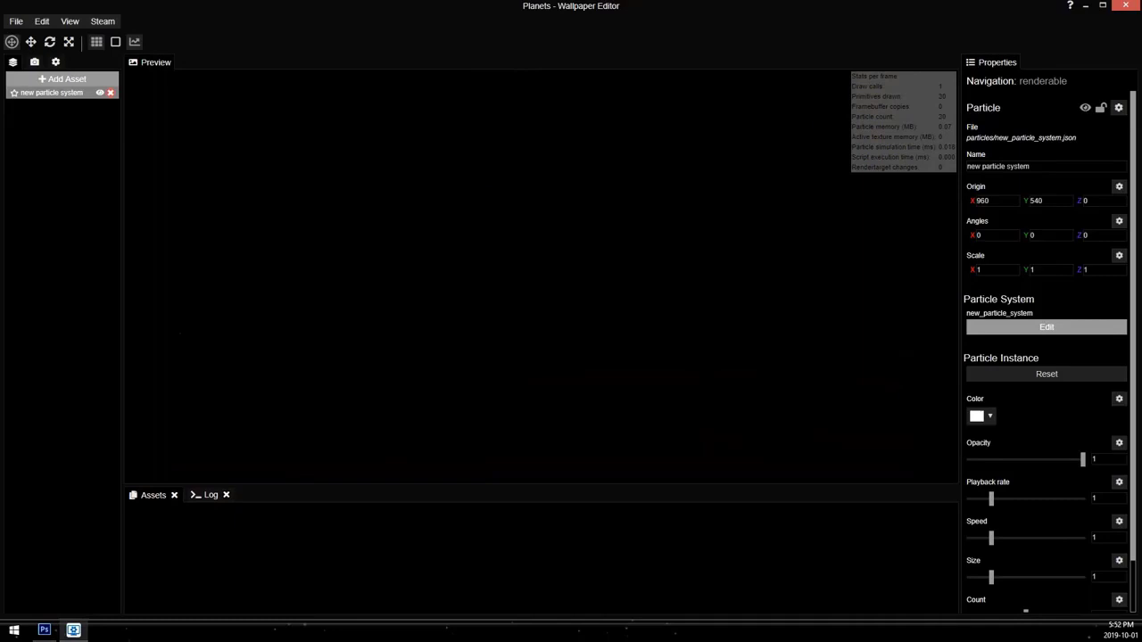
{"action": "scroll", "coordinate": [794, 375], "scroll_direction": "down", "scroll_amount": 3}
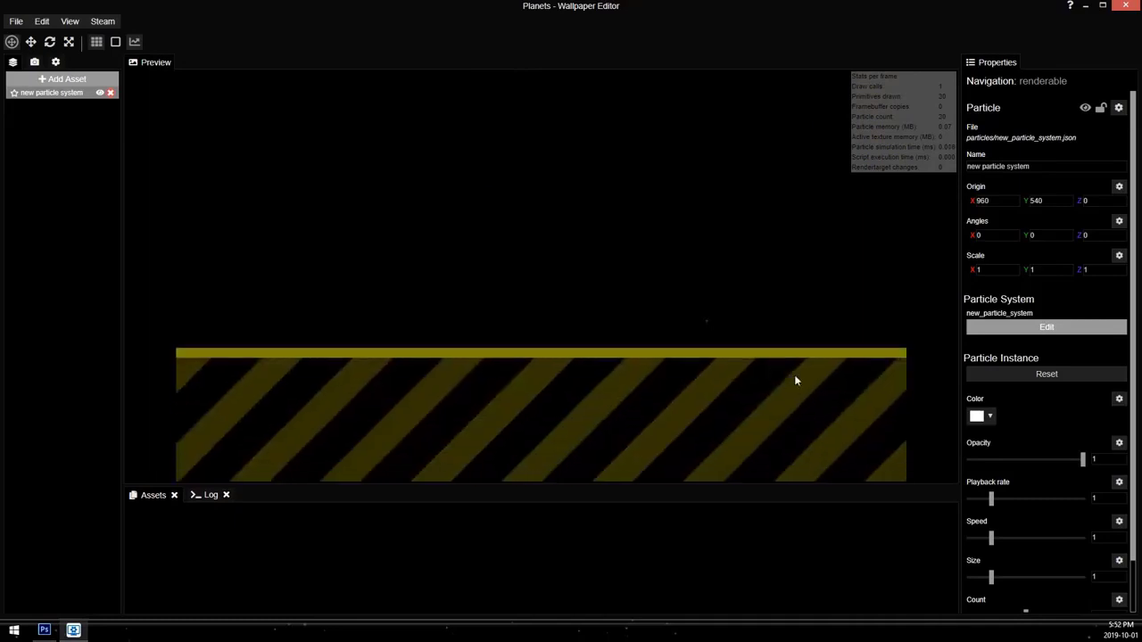
{"action": "scroll", "coordinate": [851, 383], "scroll_direction": "up", "scroll_amount": 2}
{"action": "scroll", "coordinate": [841, 362], "scroll_direction": "down", "scroll_amount": 3}
{"action": "scroll", "coordinate": [652, 216], "scroll_direction": "down", "scroll_amount": 3}
{"action": "left_click_drag", "start_coordinate": [652, 220], "coordinate": [742, 384]}
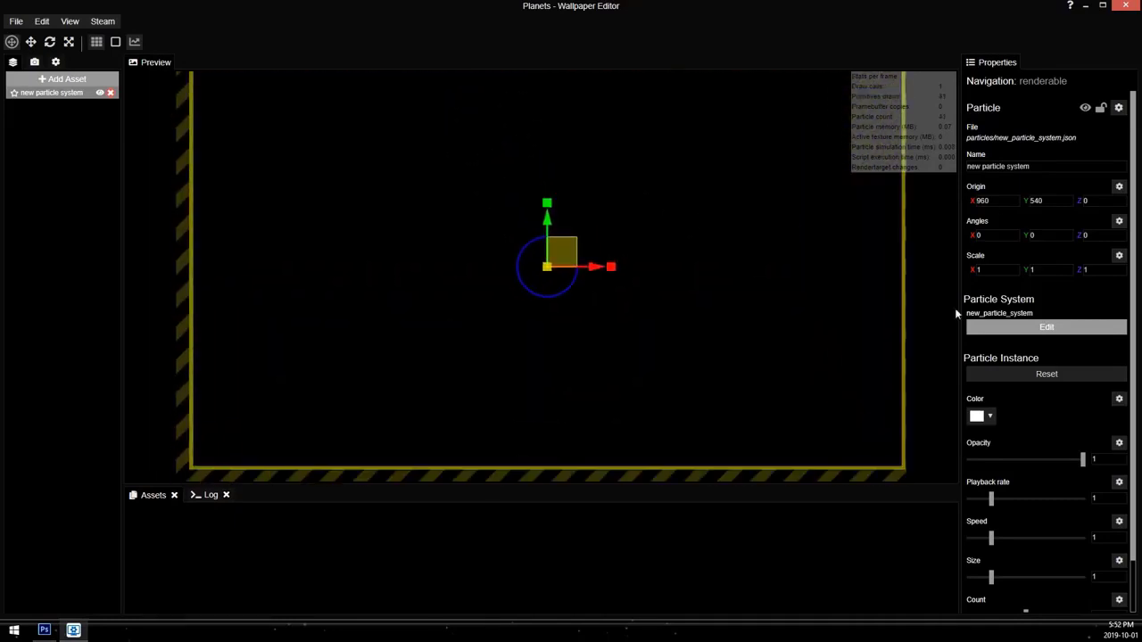
Step: Reopen the particle system for editing and set its max count to 3000
{"action": "left_click", "coordinate": [1039, 327]}
{"action": "left_click", "coordinate": [215, 118]}
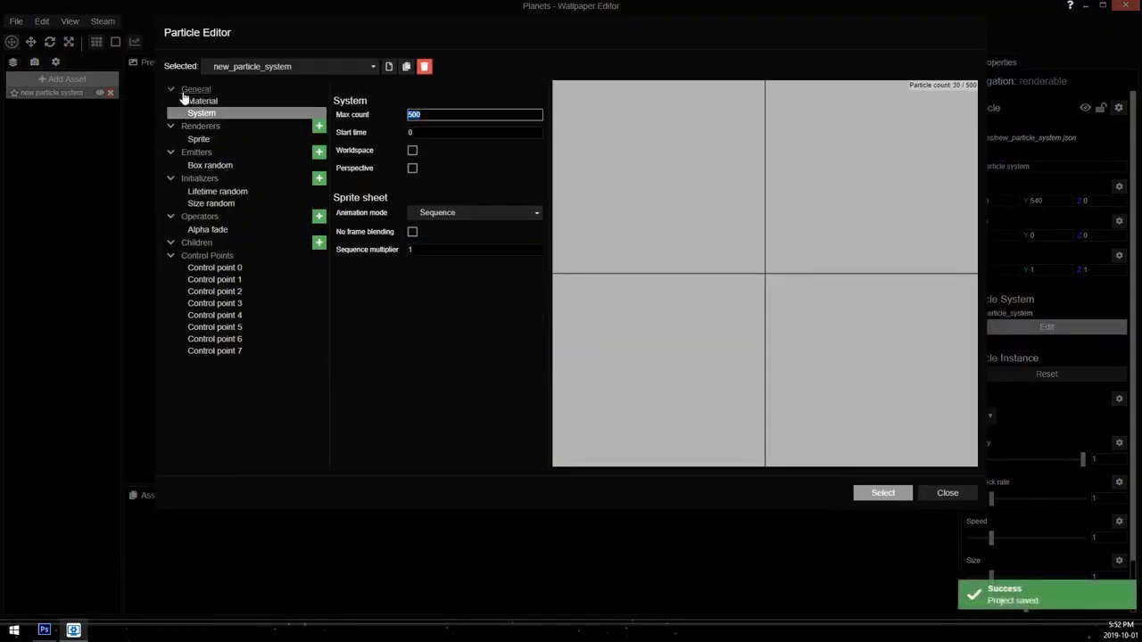
{"action": "type", "text": "3000"}
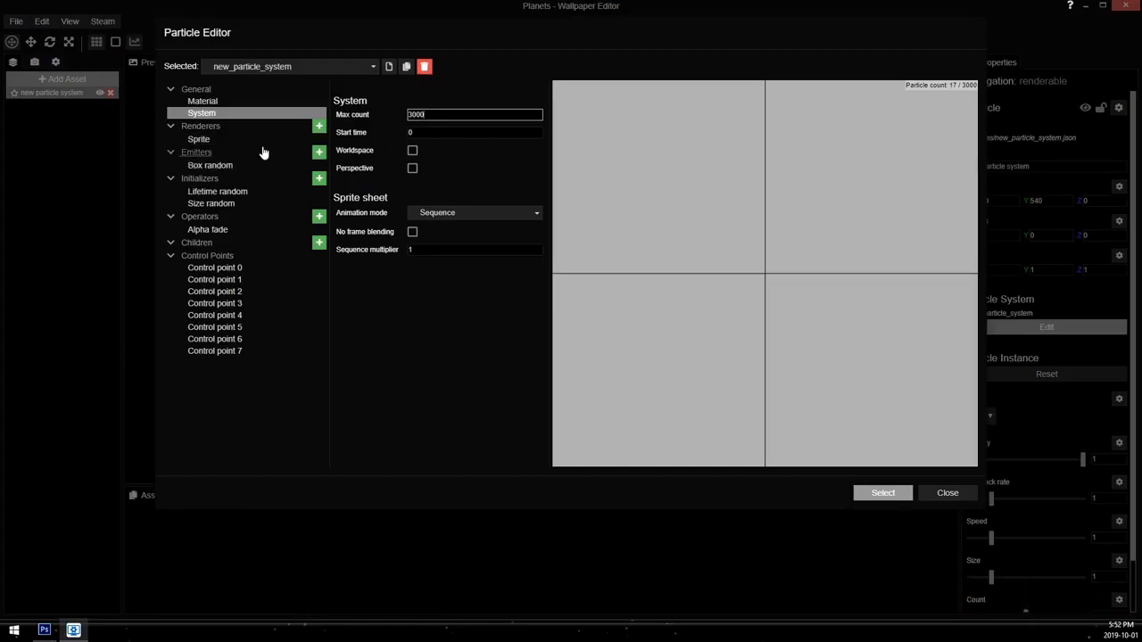
Step: Set the Lifetime random initializer to a minimum of 6 and a maximum of 12
{"action": "left_click", "coordinate": [243, 167]}
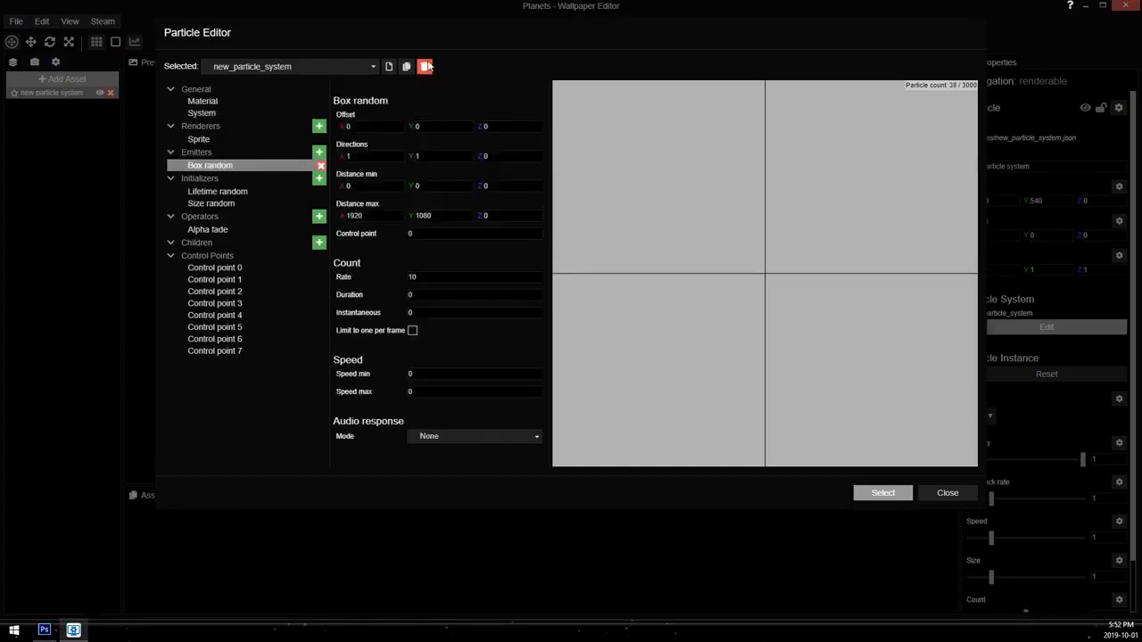
{"action": "left_click", "coordinate": [223, 193]}
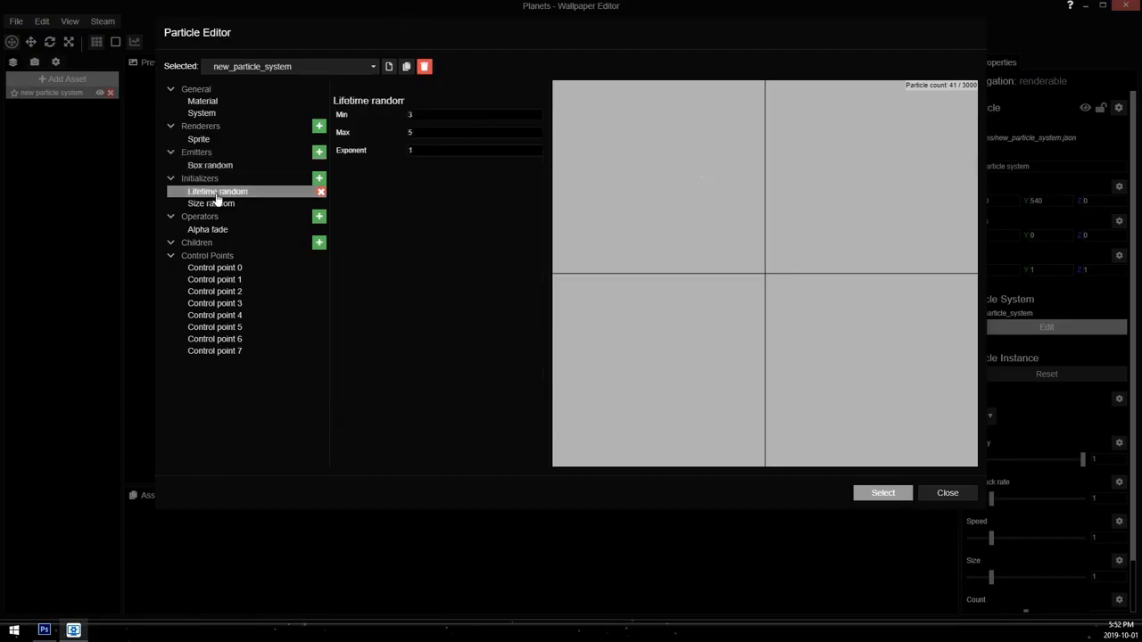
{"action": "left_click", "coordinate": [381, 134]}
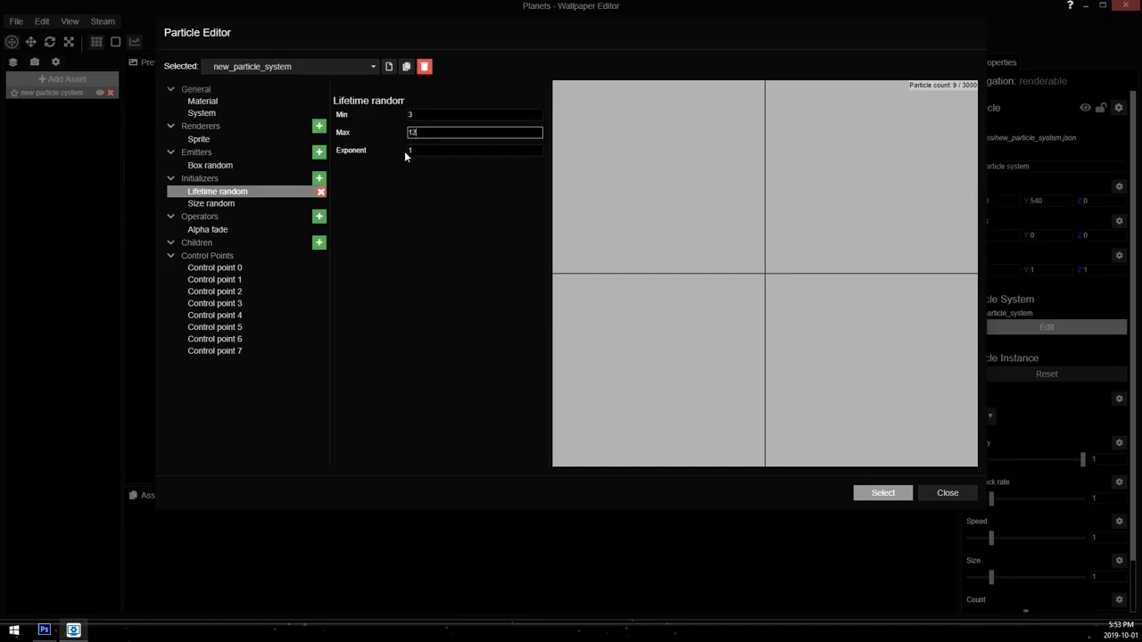
{"action": "key", "text": "shift+Tab"}
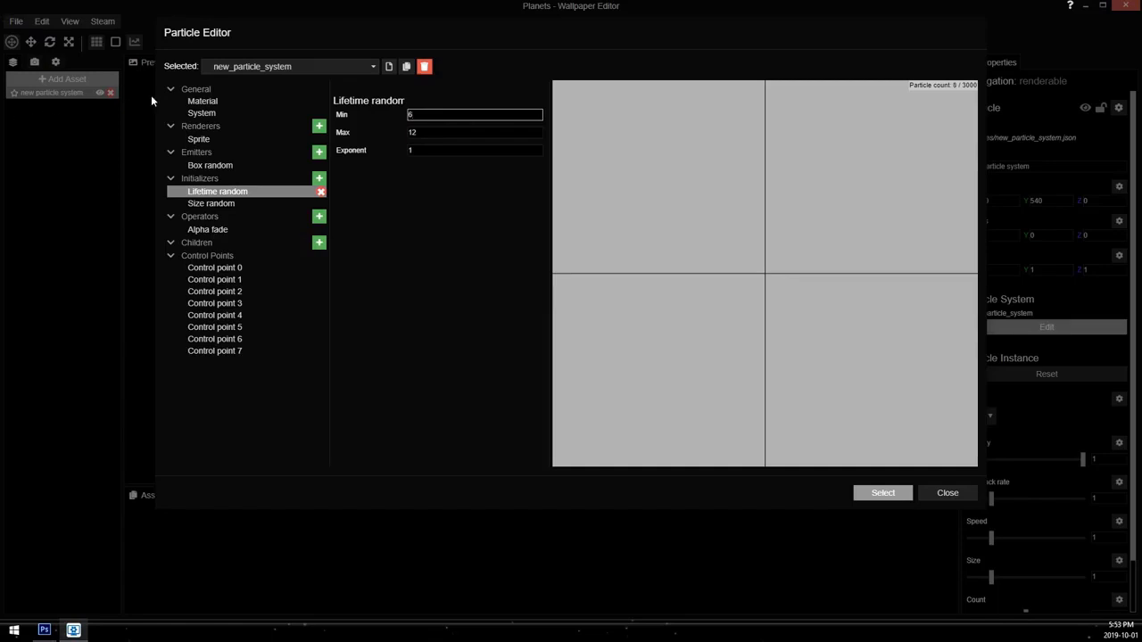
Step: Set the Box random emitter's particle rate to 330
{"action": "left_click", "coordinate": [230, 169]}
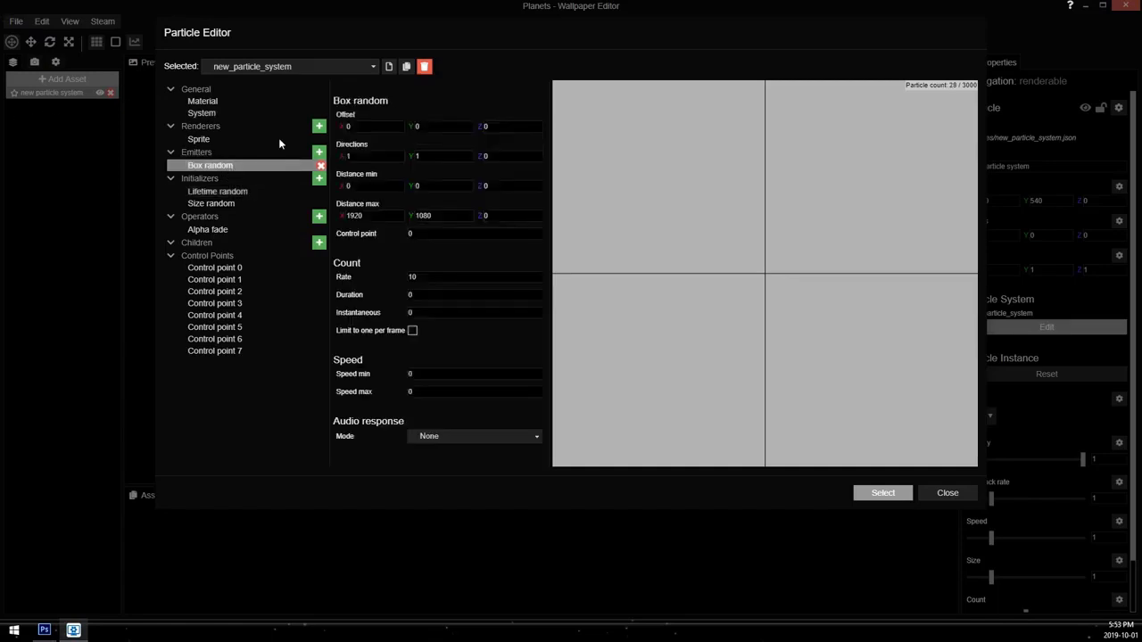
{"action": "left_click_drag", "start_coordinate": [435, 277], "coordinate": [170, 239]}
{"action": "type", "text": "200"}
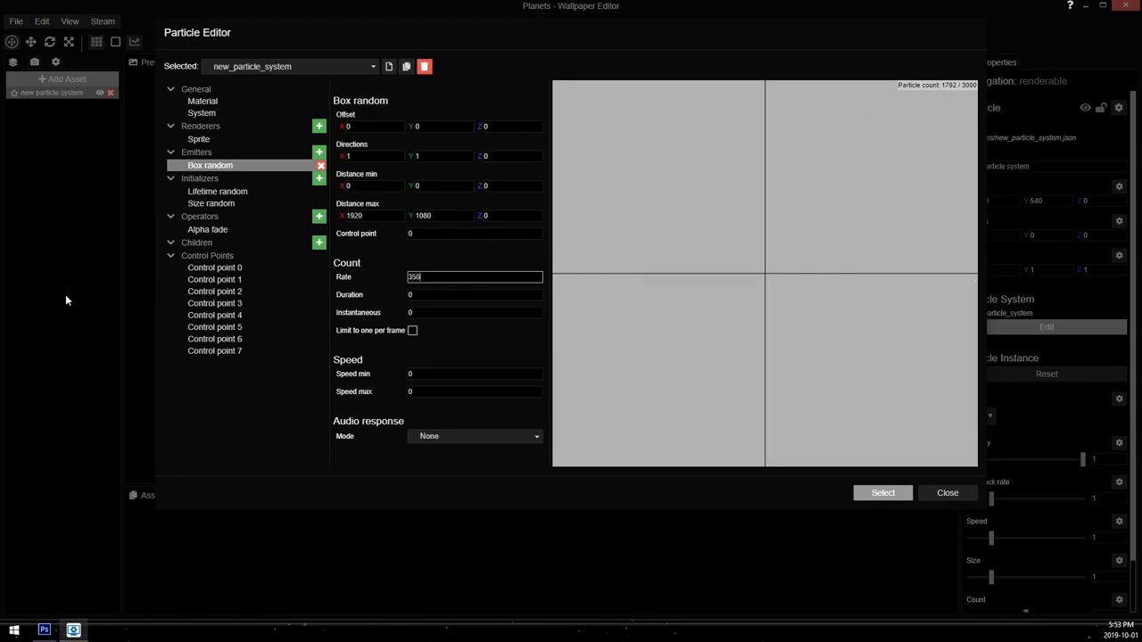
{"action": "left_click", "coordinate": [192, 230]}
{"action": "left_click_drag", "start_coordinate": [431, 278], "coordinate": [144, 269]}
{"action": "type", "text": "3"}
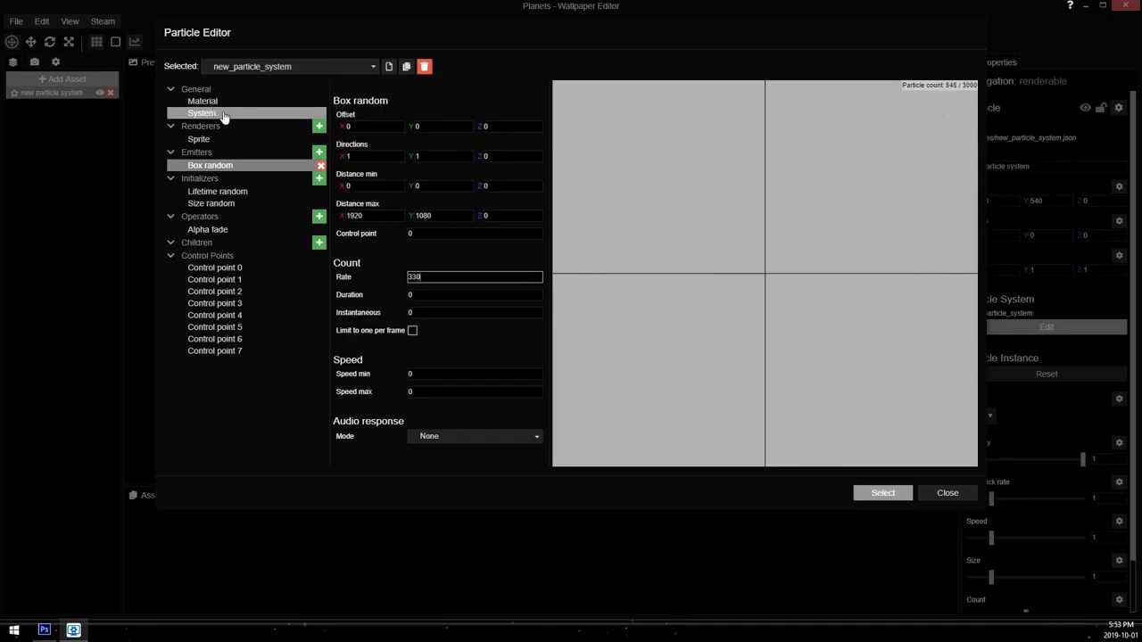
Step: Set the particle system's start time to 0 and apply the edited system to the scene
{"action": "left_click", "coordinate": [215, 114]}
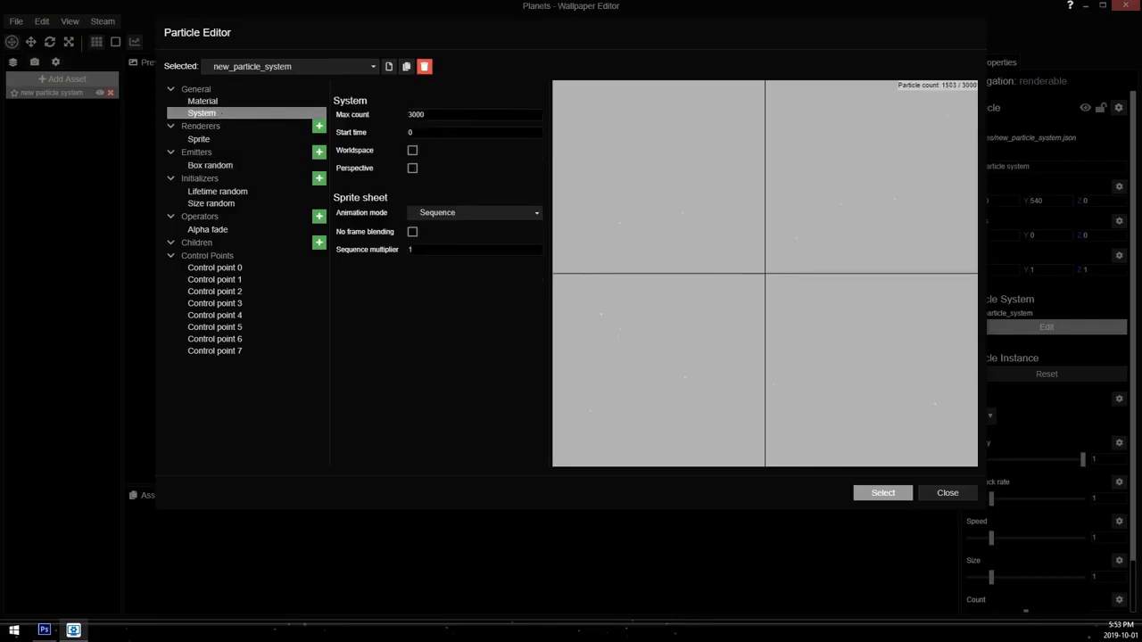
{"action": "left_click_drag", "start_coordinate": [432, 133], "coordinate": [291, 119]}
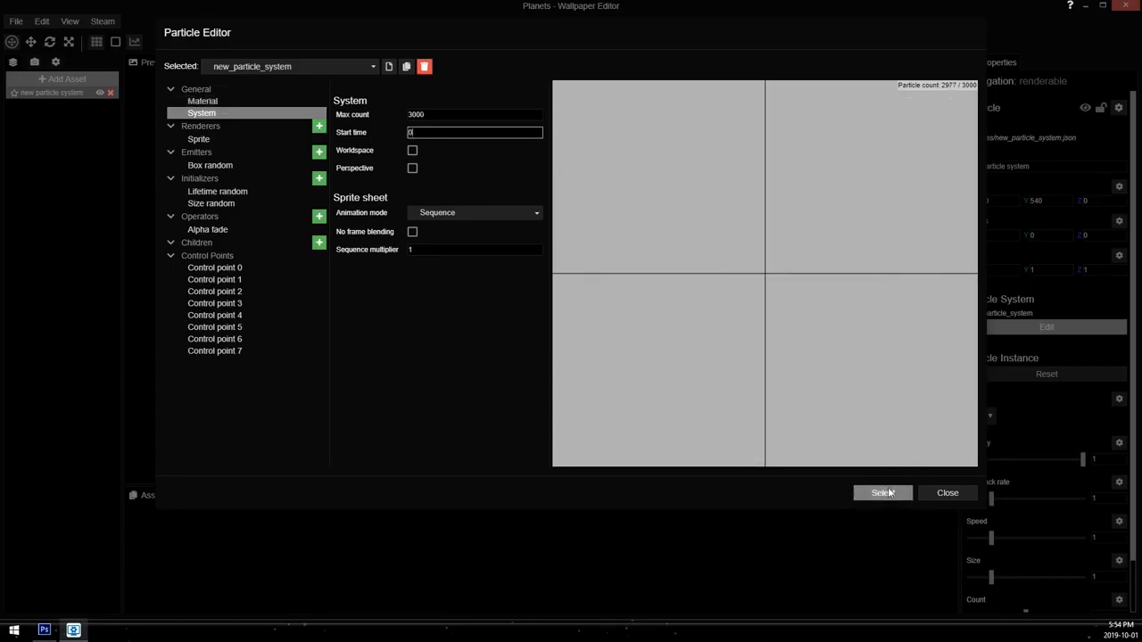
{"action": "left_click", "coordinate": [881, 492]}
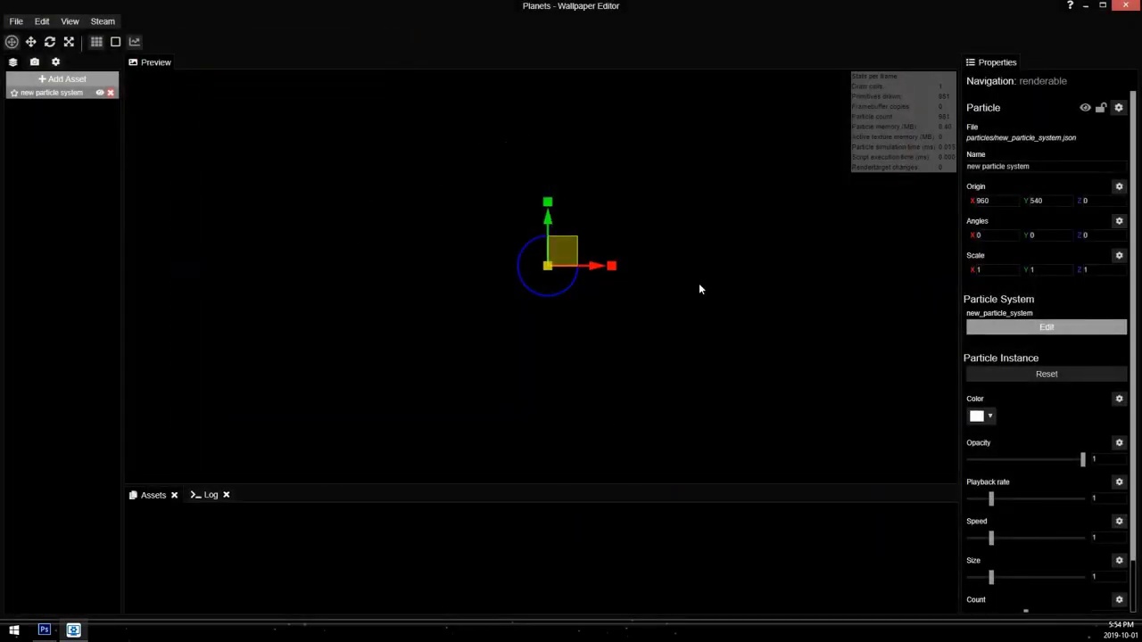
Step: Set the particle system's start time to 30 and apply the edited system to the scene
{"action": "left_click", "coordinate": [1002, 325]}
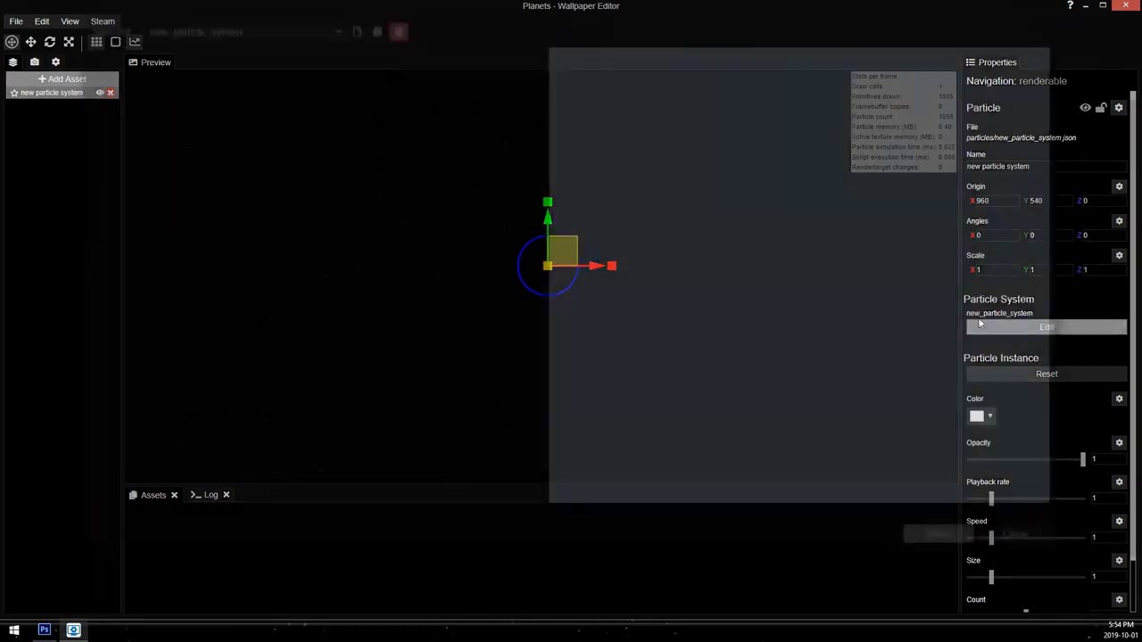
{"action": "left_click", "coordinate": [226, 117]}
{"action": "left_click_drag", "start_coordinate": [421, 133], "coordinate": [316, 150]}
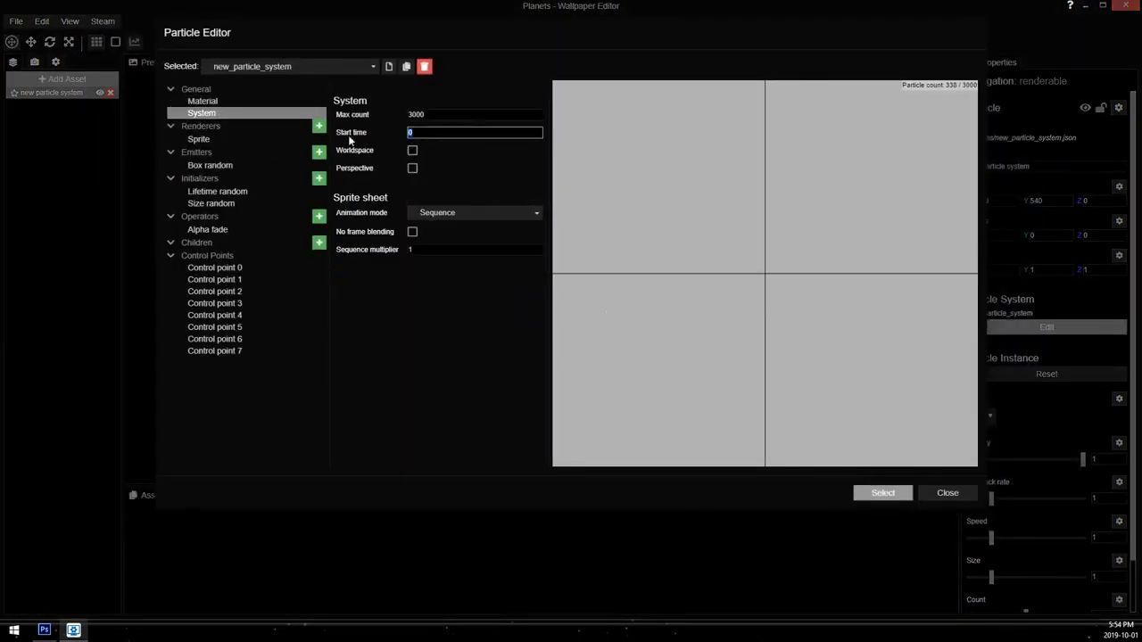
{"action": "type", "text": "30"}
{"action": "left_click", "coordinate": [862, 492]}
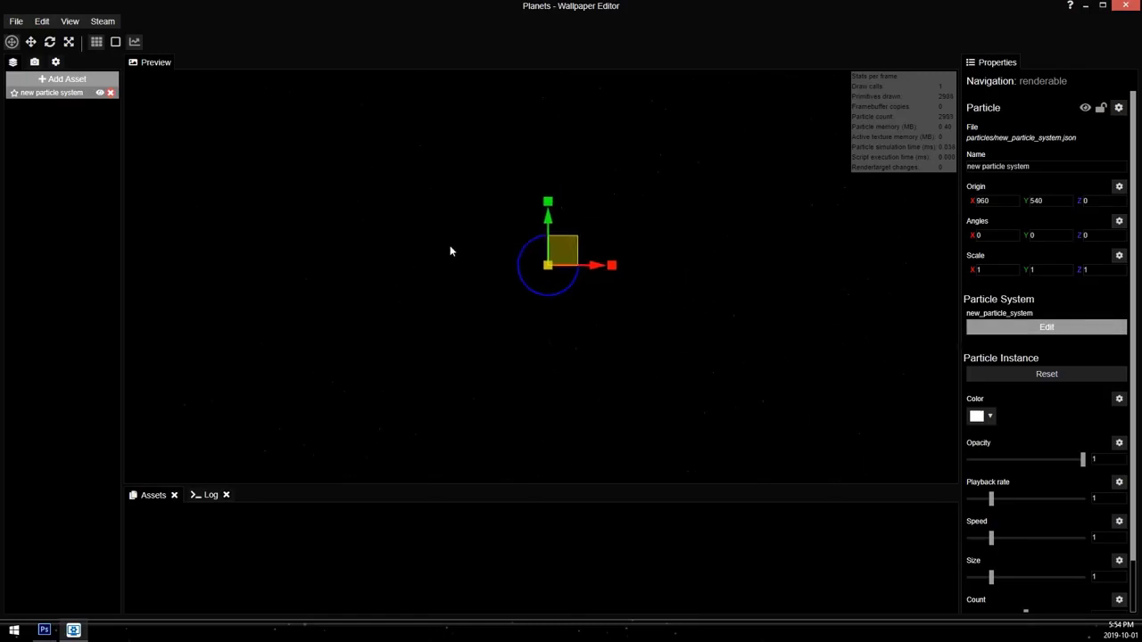
Step: Reopen the particle system for editing and raise its max count to 4000
{"action": "scroll", "coordinate": [464, 246], "scroll_direction": "down", "scroll_amount": 2}
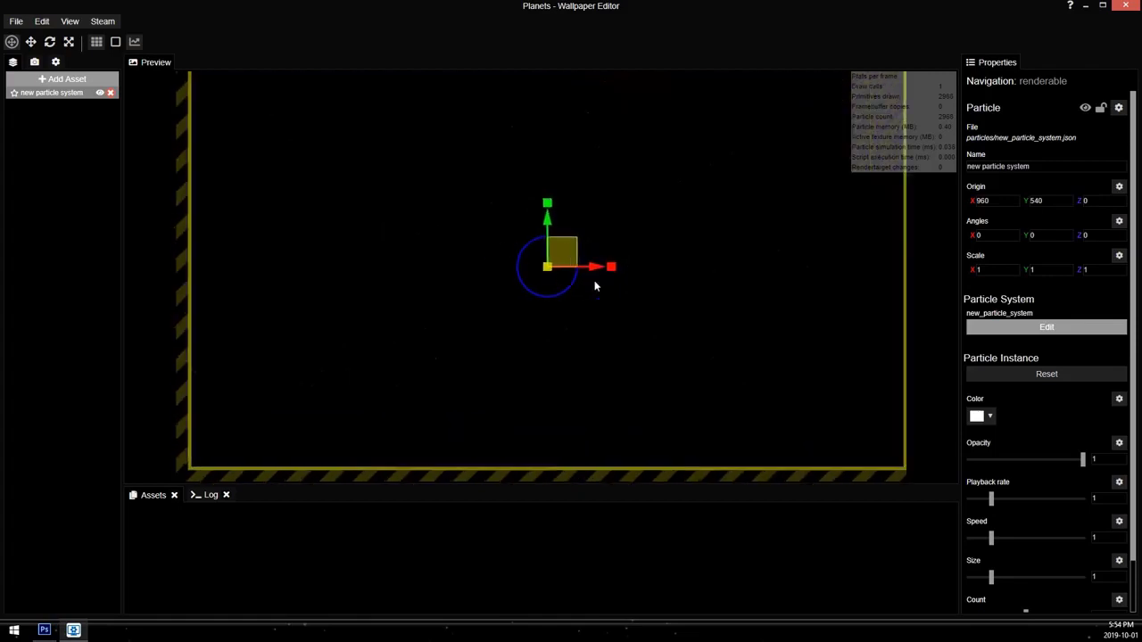
{"action": "left_click", "coordinate": [1046, 326]}
{"action": "left_click", "coordinate": [224, 165]}
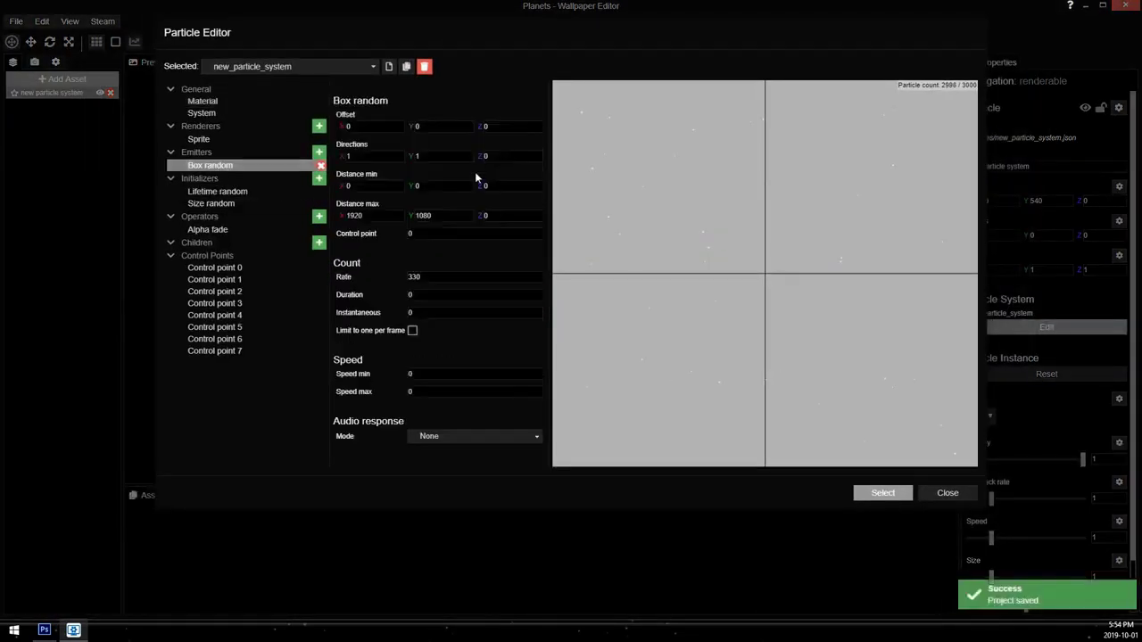
{"action": "left_click", "coordinate": [244, 114]}
{"action": "left_click_drag", "start_coordinate": [446, 115], "coordinate": [17, 115]}
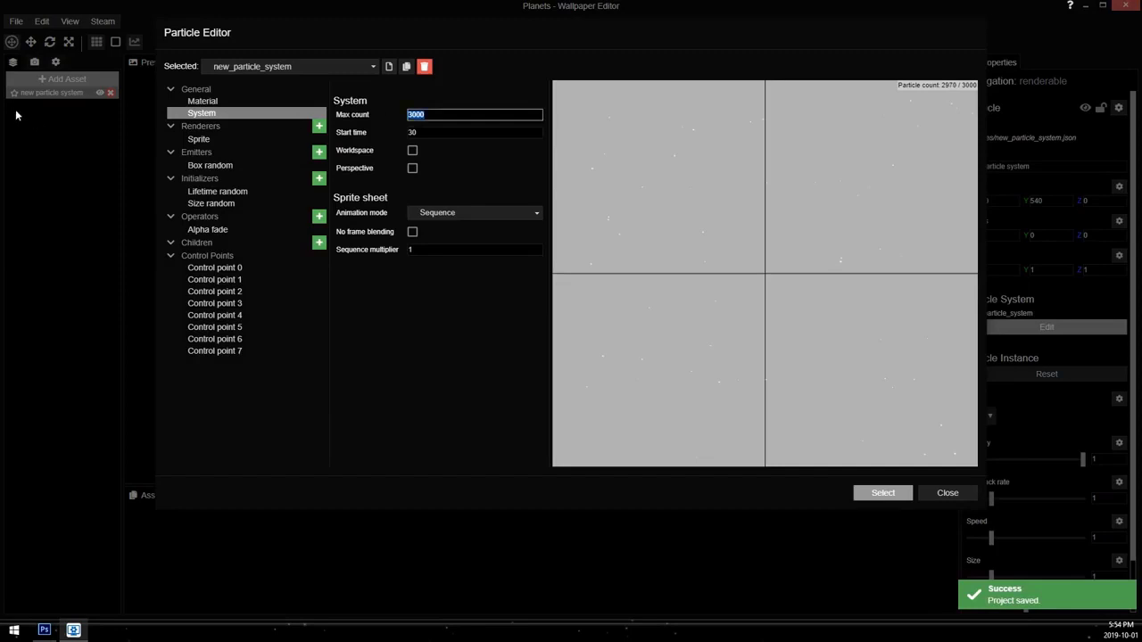
{"action": "type", "text": "4000"}
Step: Set the Box random emitter's rate to 370 and apply the edited particle system to the scene
{"action": "left_click", "coordinate": [234, 166]}
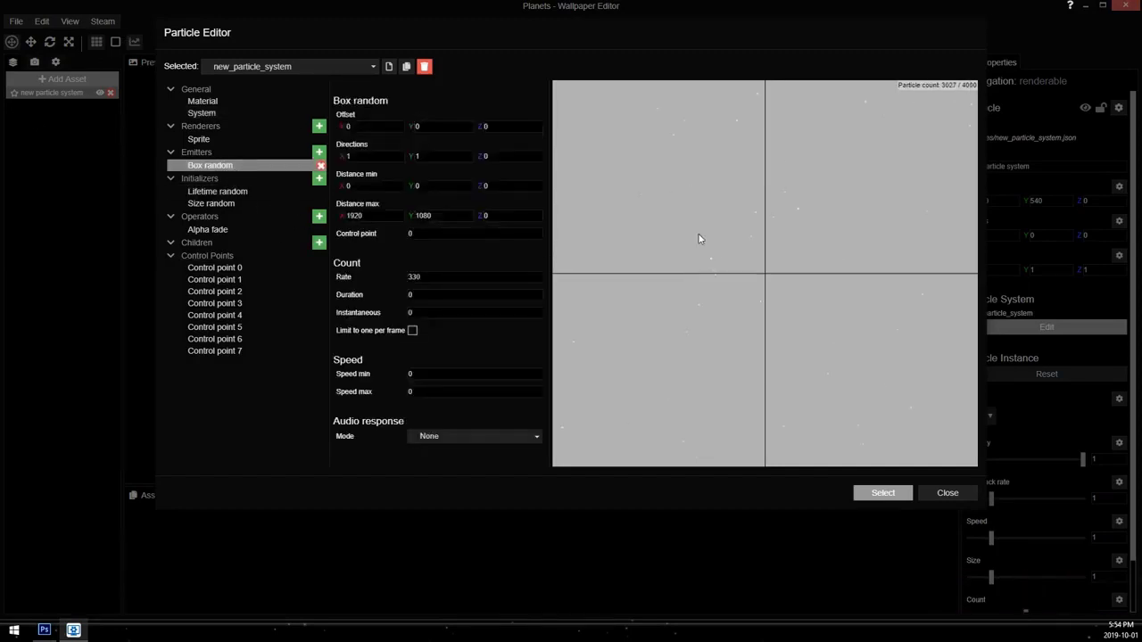
{"action": "left_click_drag", "start_coordinate": [438, 278], "coordinate": [229, 267]}
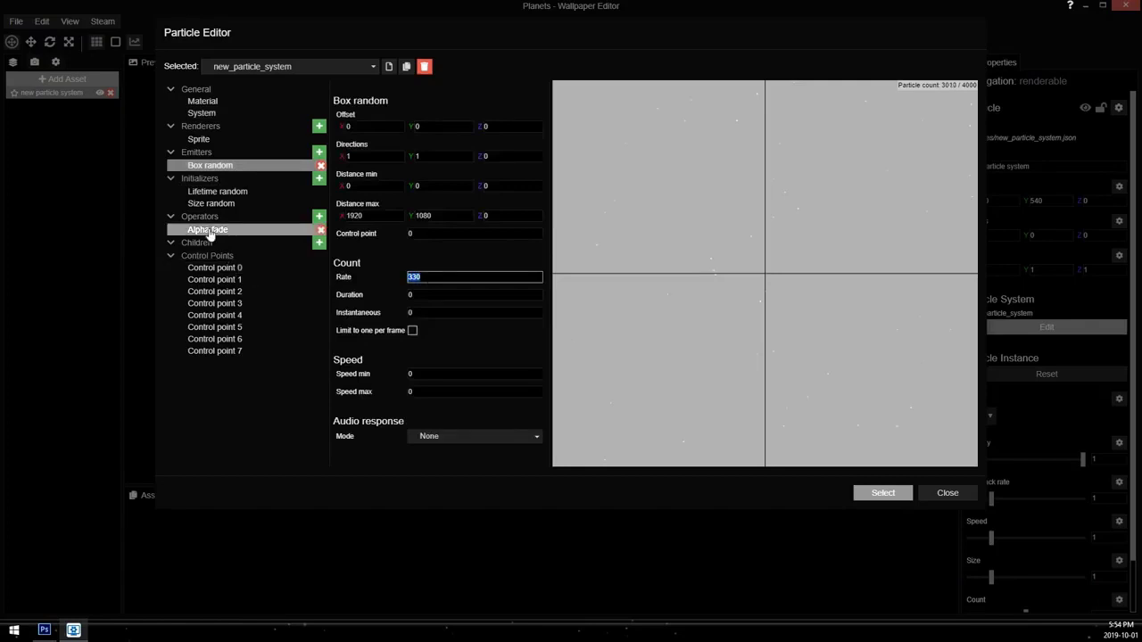
{"action": "type", "text": "3"}
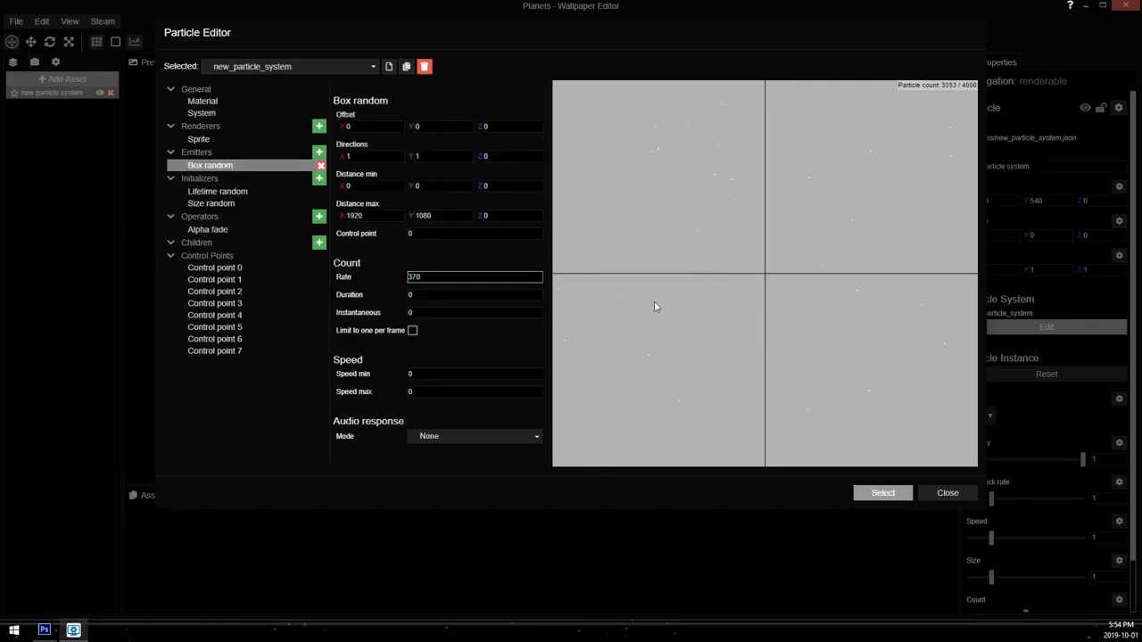
{"action": "left_click", "coordinate": [881, 494]}
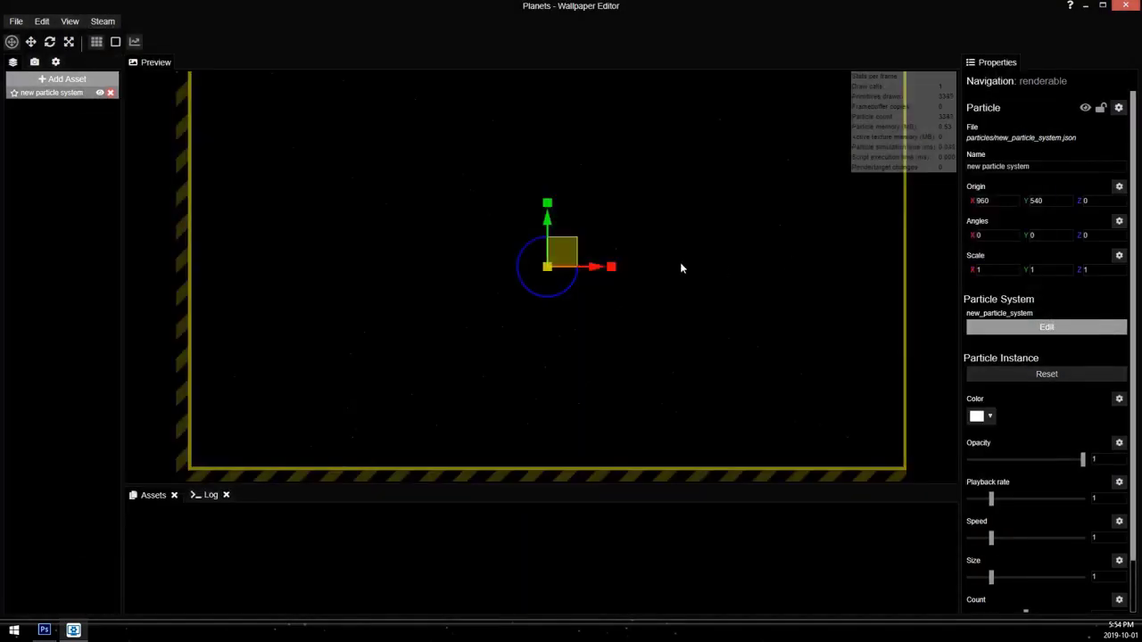
Step: Check the star field with the scene boundary overlay temporarily hidden, and save the project
{"action": "scroll", "coordinate": [675, 261], "scroll_direction": "down", "scroll_amount": 3}
{"action": "left_click", "coordinate": [95, 42]}
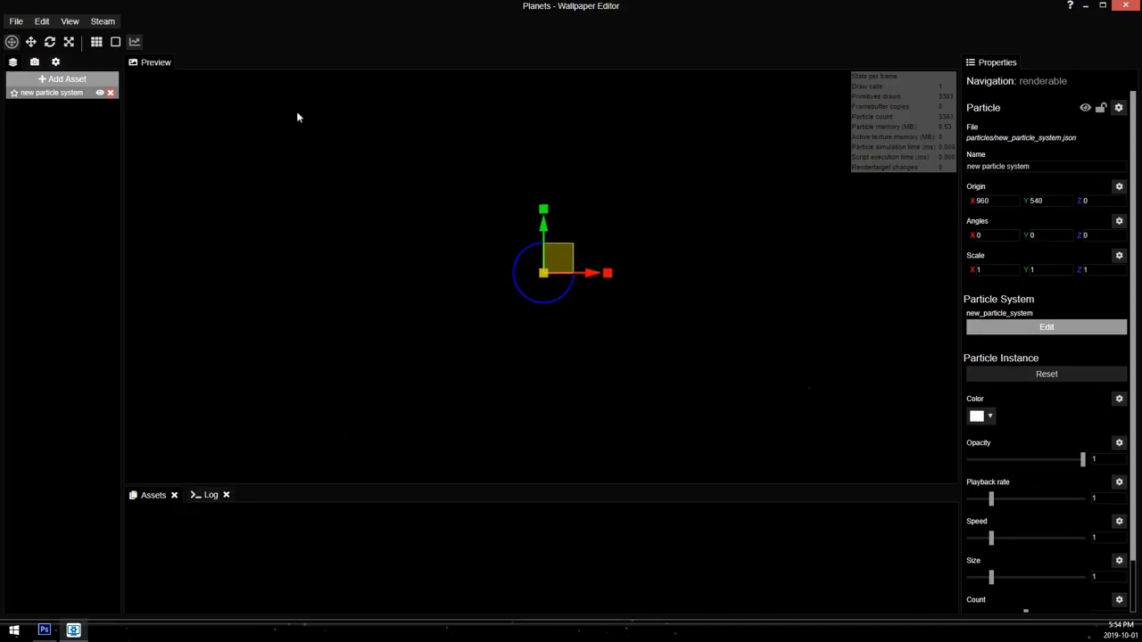
{"action": "key", "text": "ctrl+s"}
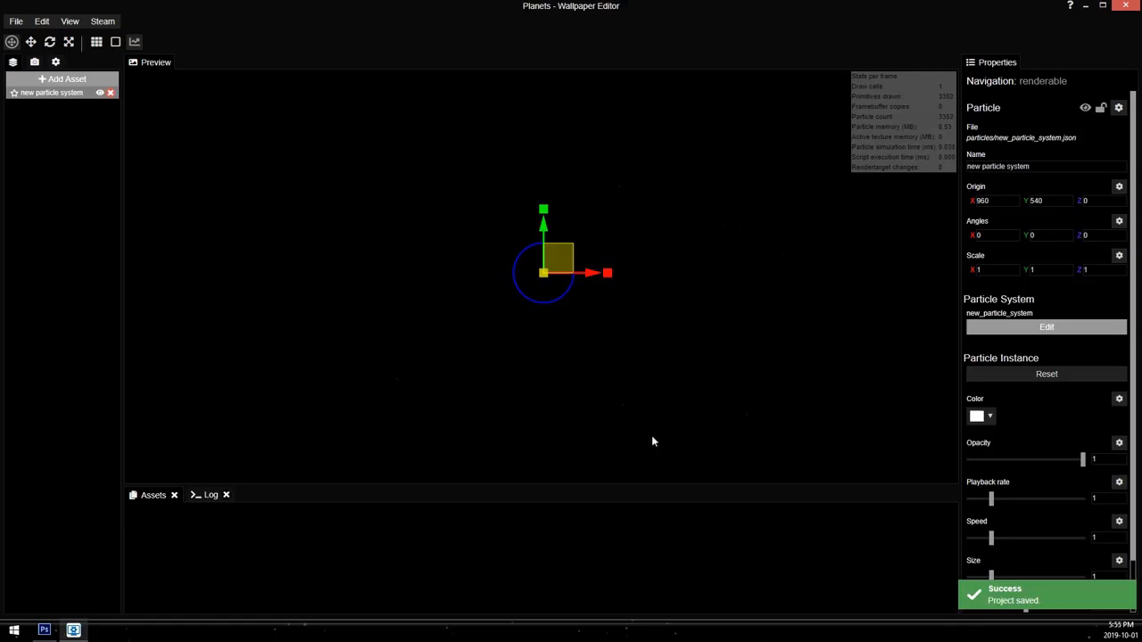
{"action": "left_click", "coordinate": [95, 43]}
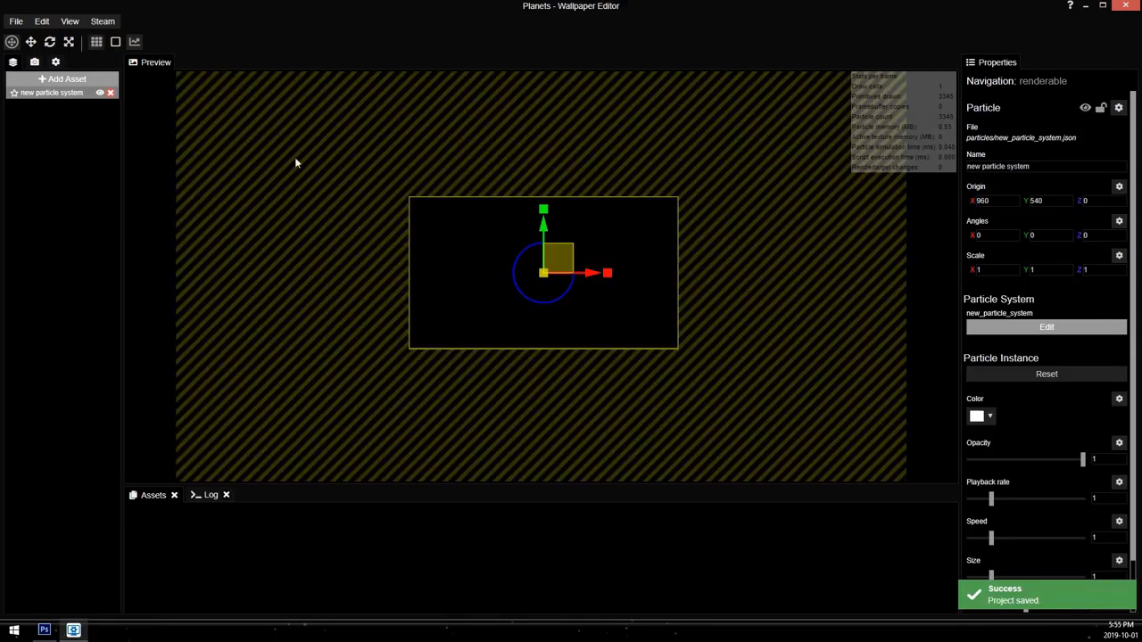
Step: Scale the particle system down uniformly to about 0.534 on all axes
{"action": "left_click_drag", "start_coordinate": [546, 276], "coordinate": [533, 284]}
{"action": "scroll", "coordinate": [459, 261], "scroll_direction": "up", "scroll_amount": 4}
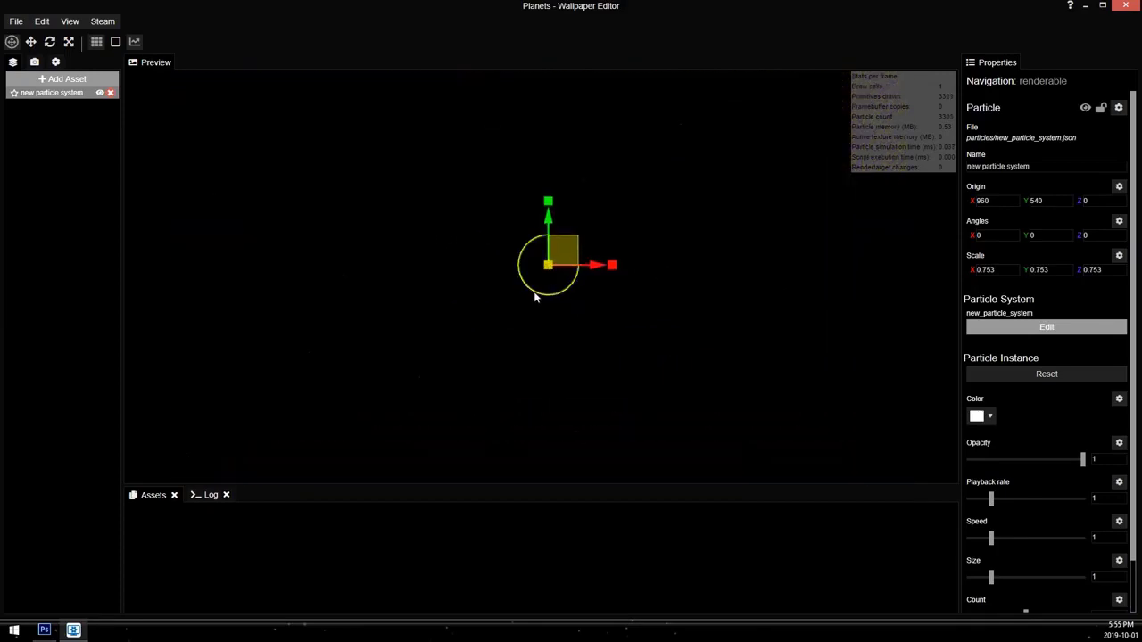
{"action": "mouse_move", "coordinate": [544, 273]}
{"action": "left_mouse_down"}
{"action": "mouse_move", "coordinate": [522, 288]}
{"action": "mouse_move", "coordinate": [550, 285]}
{"action": "left_mouse_up"}
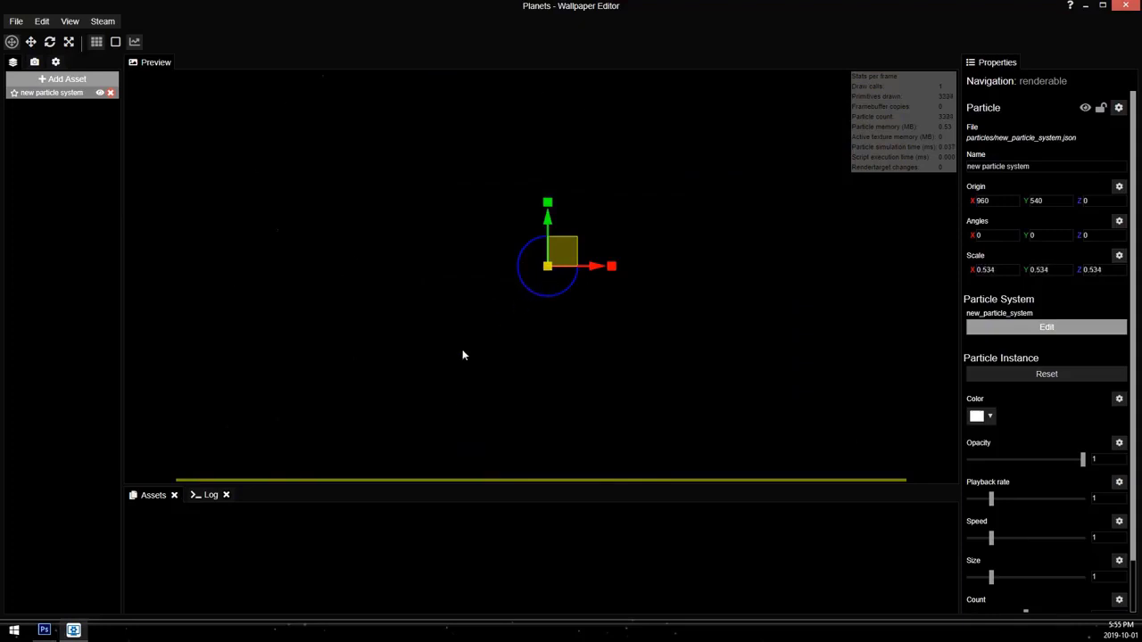
{"action": "scroll", "coordinate": [444, 365], "scroll_direction": "down", "scroll_amount": 4}
{"action": "scroll", "coordinate": [445, 359], "scroll_direction": "up", "scroll_amount": 4}
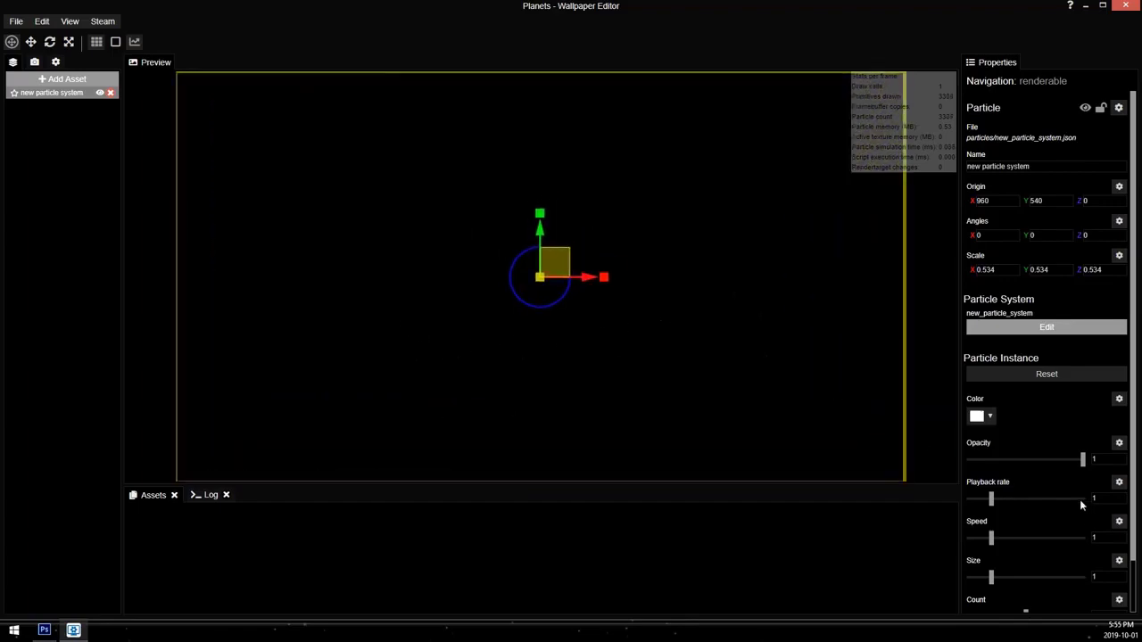
Step: Set the particle instance size to 1.5 and inspect the stars in the preview
{"action": "left_click_drag", "start_coordinate": [1106, 577], "coordinate": [999, 593]}
{"action": "type", "text": "1.5"}
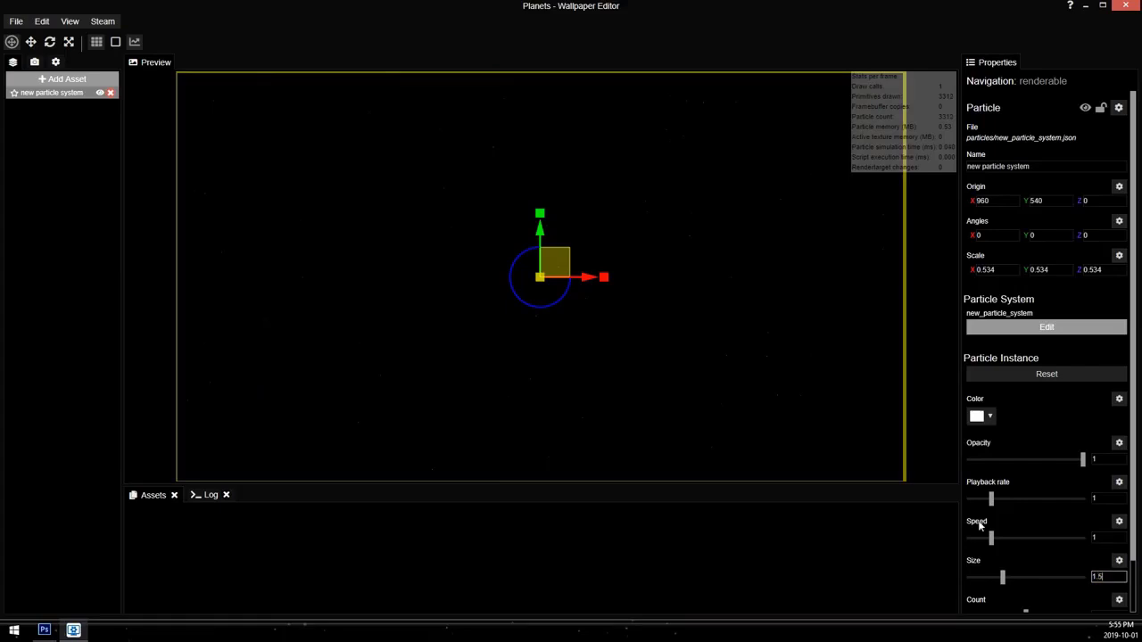
{"action": "left_click", "coordinate": [1035, 329]}
{"action": "scroll", "coordinate": [482, 284], "scroll_direction": "up", "scroll_amount": 3}
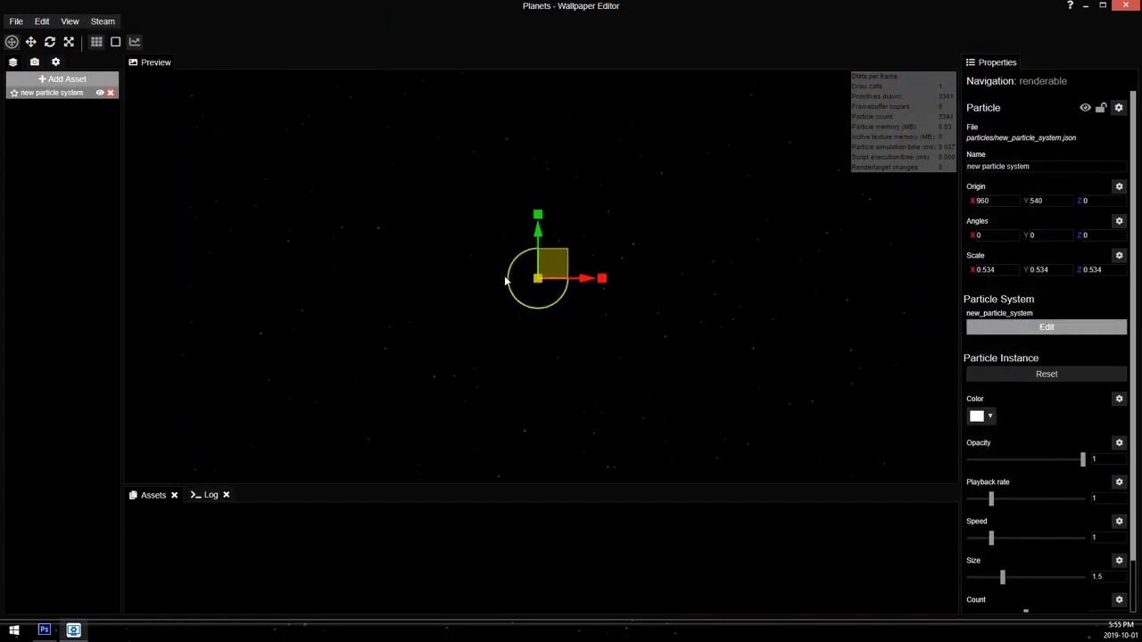
{"action": "scroll", "coordinate": [489, 268], "scroll_direction": "down", "scroll_amount": 3}
{"action": "scroll", "coordinate": [505, 268], "scroll_direction": "up", "scroll_amount": 3}
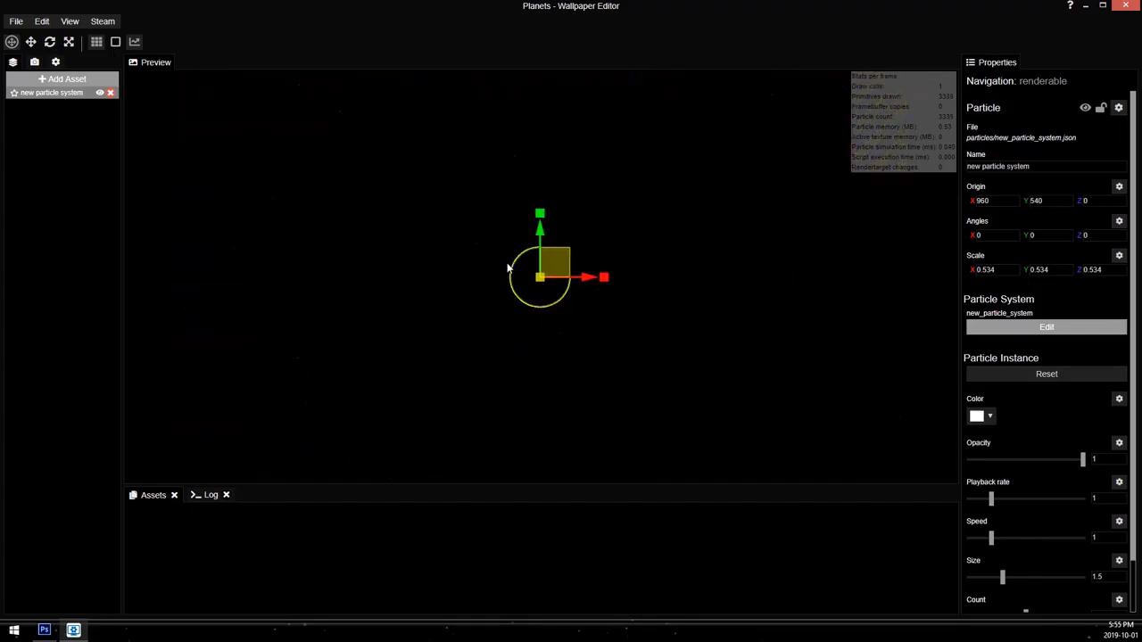
{"action": "scroll", "coordinate": [430, 241], "scroll_direction": "down", "scroll_amount": 3}
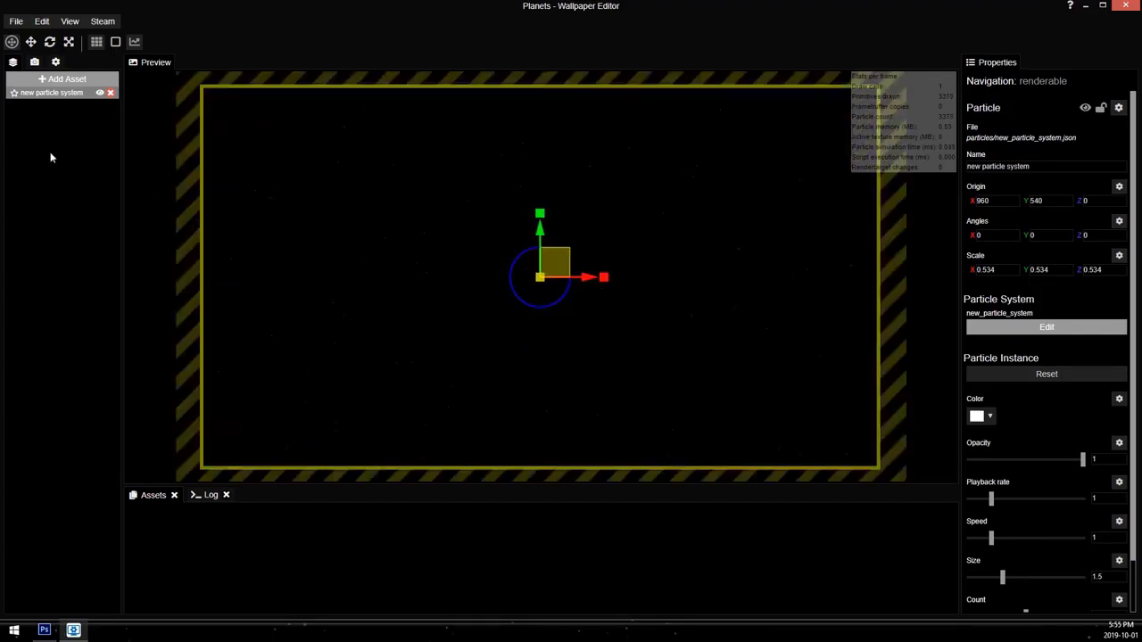
Step: Save the project and reduce the editor to a smaller window so the desktop folder is reachable
{"action": "left_click_drag", "start_coordinate": [235, 14], "coordinate": [367, 68]}
{"action": "key", "text": "ctrl+s"}
{"action": "left_click", "coordinate": [1086, 6]}
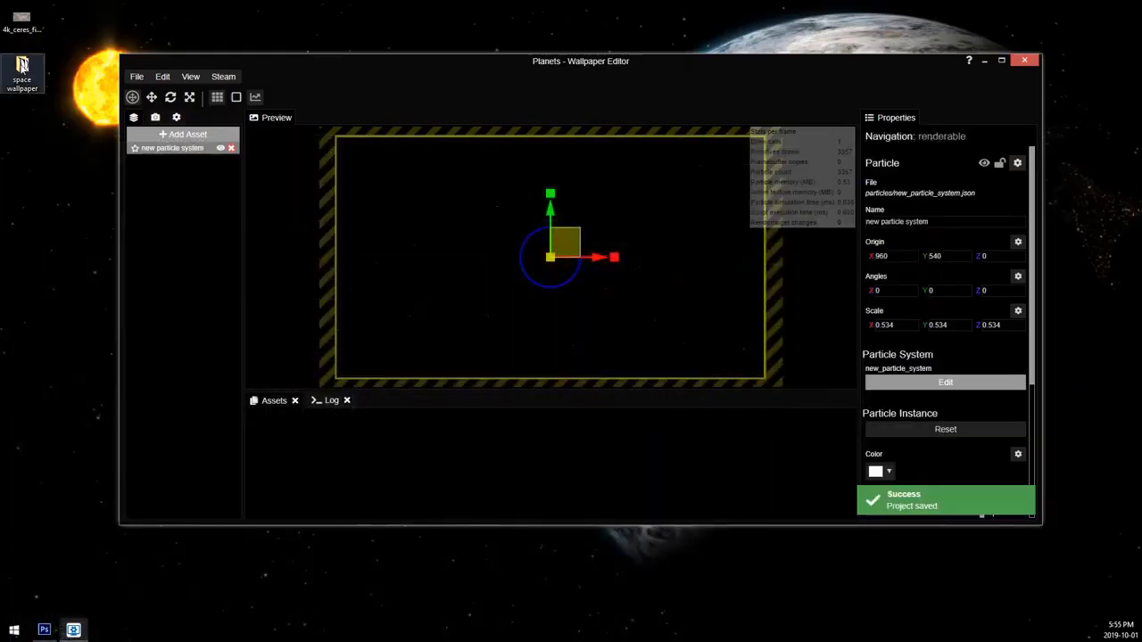
Step: Import planettexture.png from the space wallpaper folder as an image layer with the default import settings
{"action": "double_click", "coordinate": [22, 72]}
{"action": "left_click_drag", "start_coordinate": [782, 384], "coordinate": [403, 229]}
{"action": "left_click", "coordinate": [605, 113]}
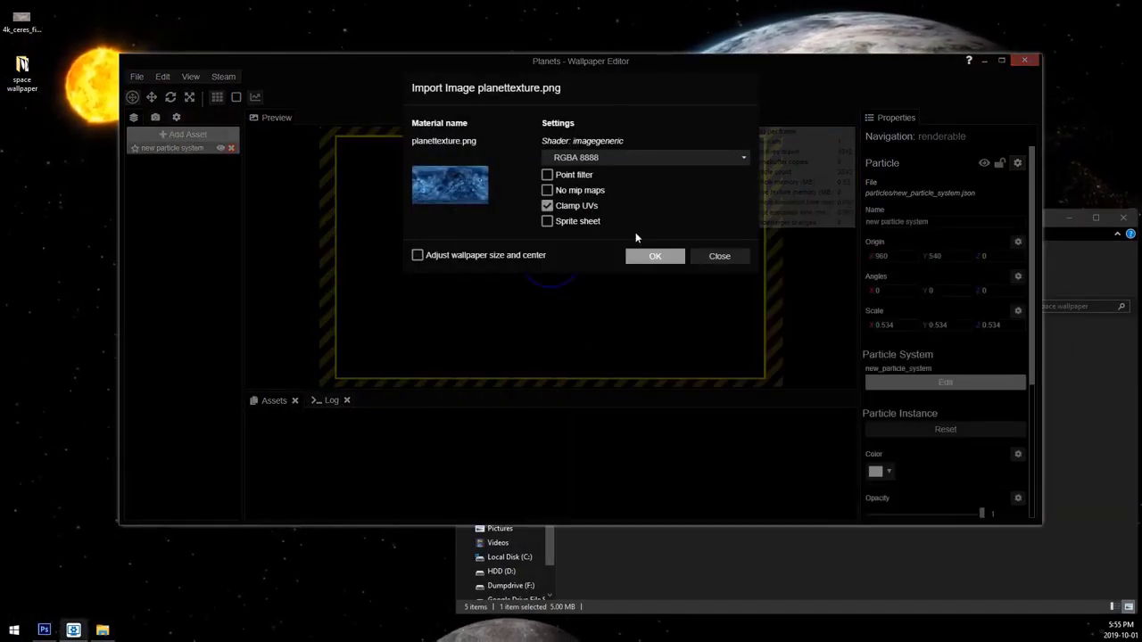
{"action": "left_click", "coordinate": [652, 255]}
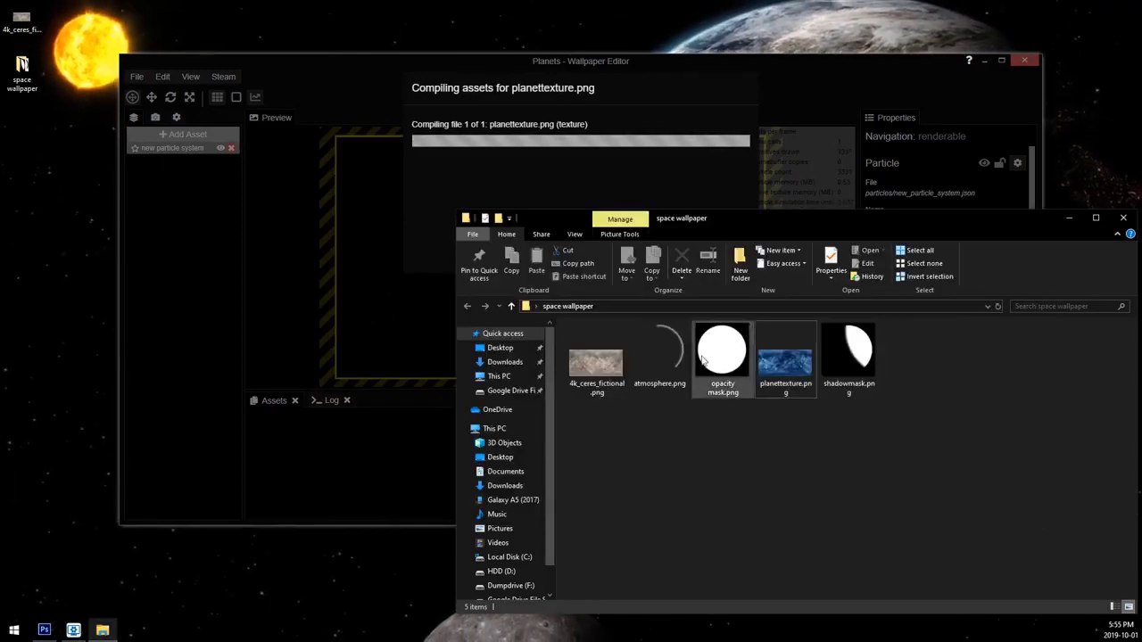
Step: Import opacity mask.png from the space wallpaper folder with the default import settings
{"action": "left_click_drag", "start_coordinate": [722, 357], "coordinate": [357, 231]}
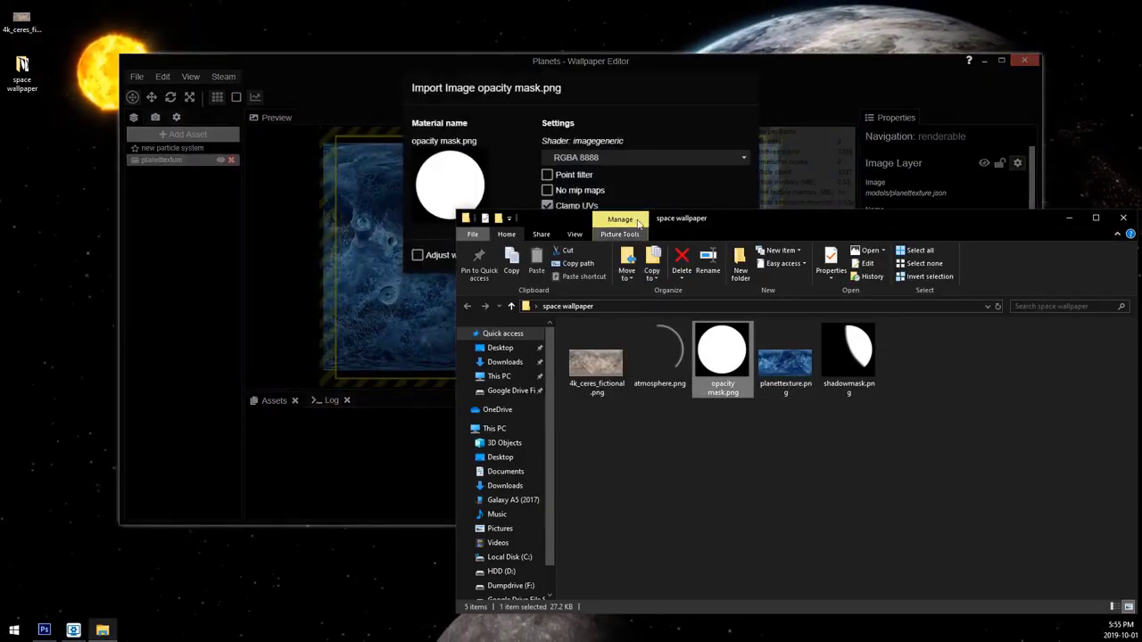
{"action": "left_click", "coordinate": [583, 99]}
{"action": "left_click", "coordinate": [678, 258]}
{"action": "left_click", "coordinate": [785, 550]}
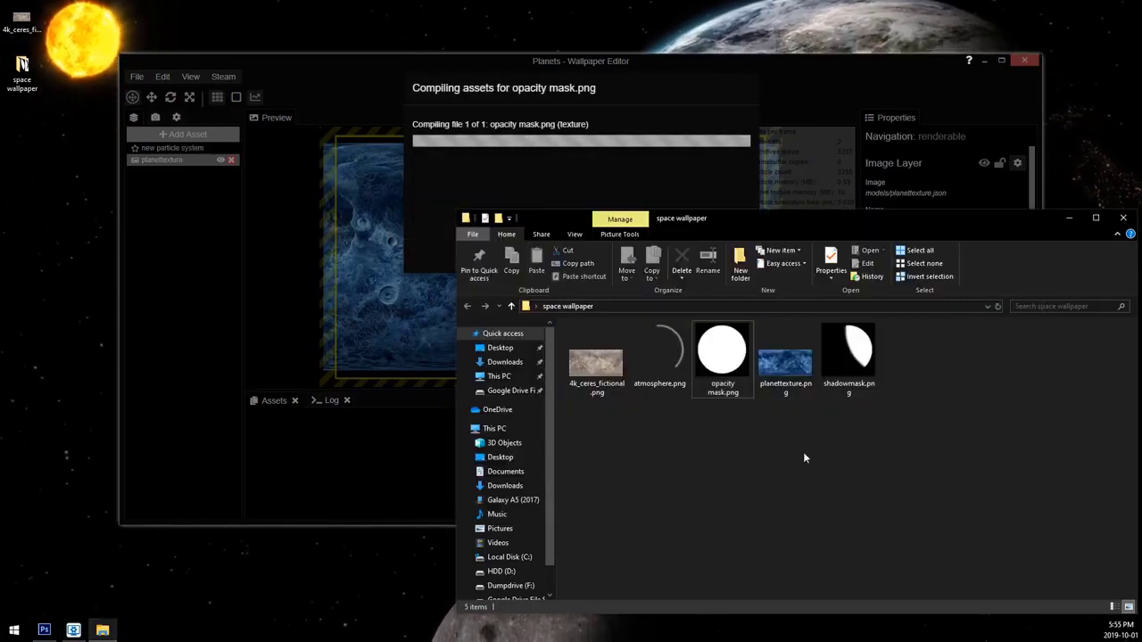
Step: Import shadowmask.png from the space wallpaper folder with the default import settings
{"action": "left_click_drag", "start_coordinate": [848, 357], "coordinate": [450, 189]}
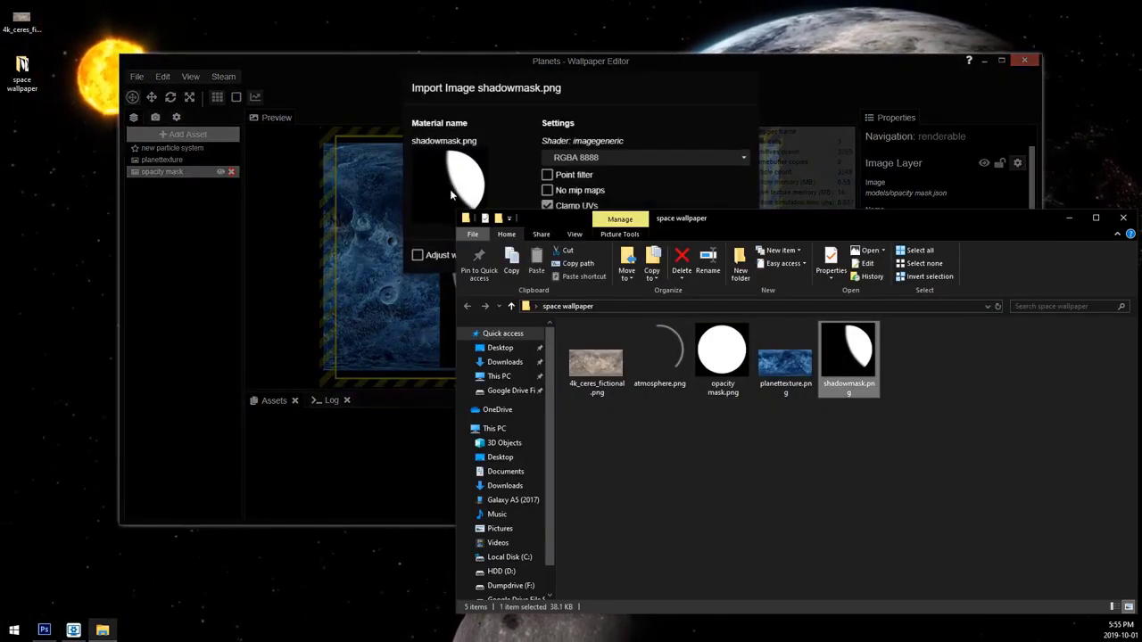
{"action": "left_click", "coordinate": [450, 189]}
{"action": "left_click", "coordinate": [658, 255]}
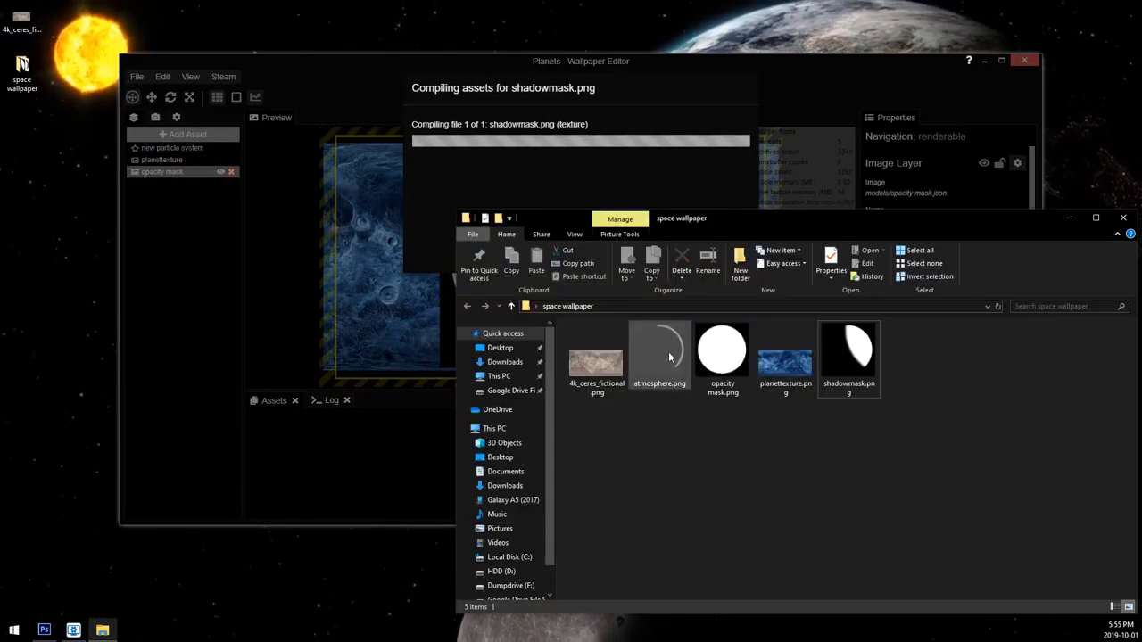
Step: Import atmosphere.png from the space wallpaper folder with the default import settings
{"action": "left_click_drag", "start_coordinate": [660, 352], "coordinate": [435, 256]}
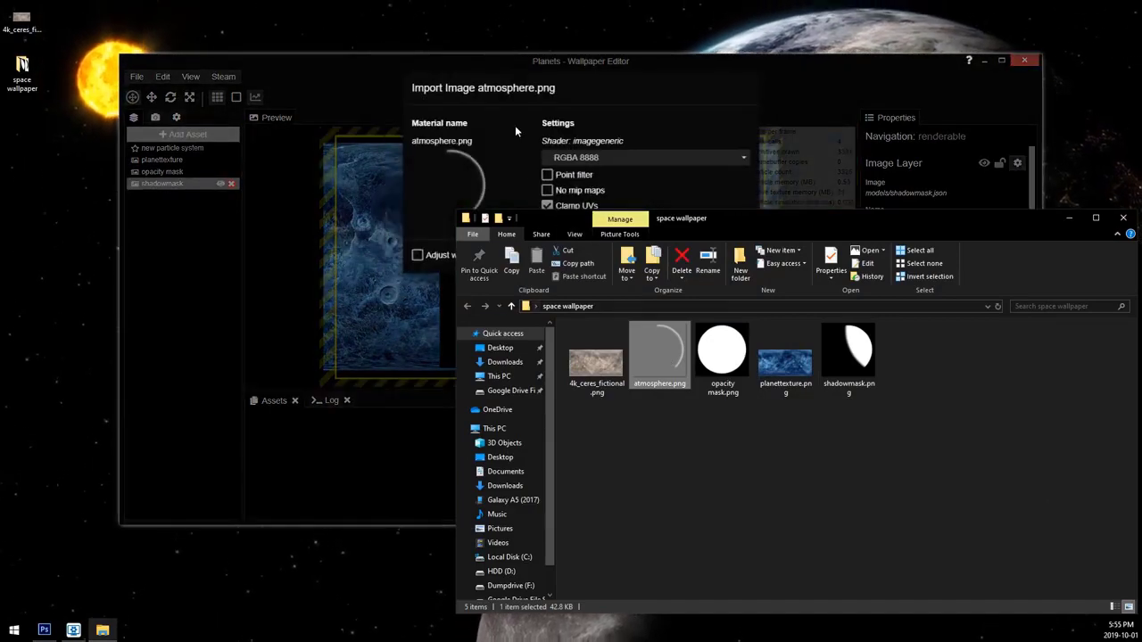
{"action": "left_click", "coordinate": [435, 256]}
{"action": "left_click", "coordinate": [658, 256]}
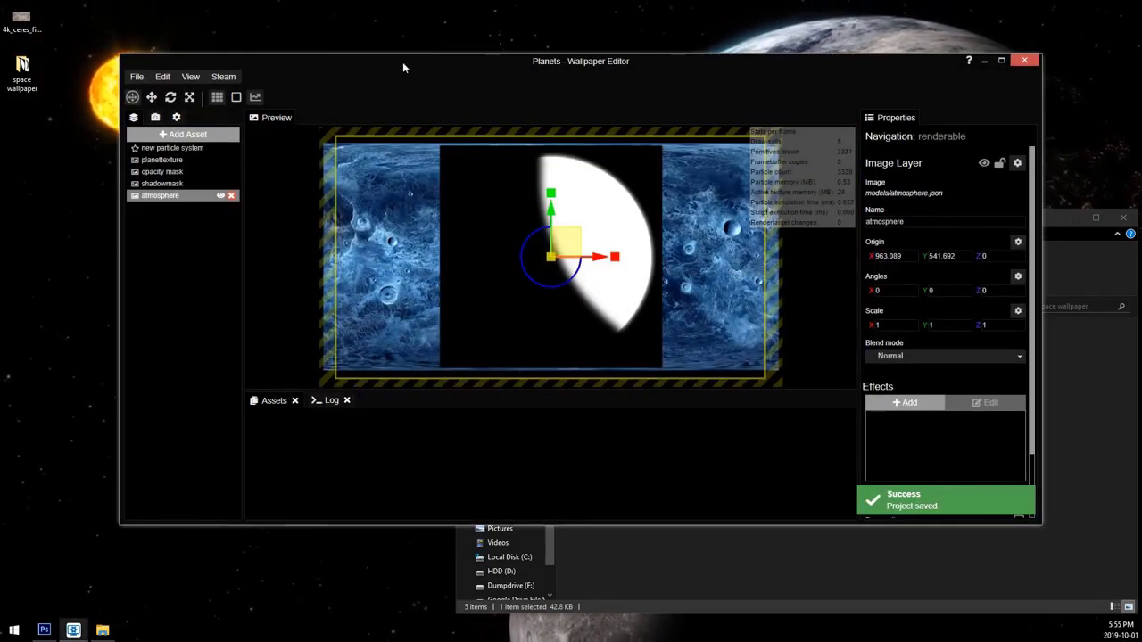
Step: Maximize the editor and delete the atmosphere, shadowmask and opacity mask layers from the scene
{"action": "double_click", "coordinate": [402, 62]}
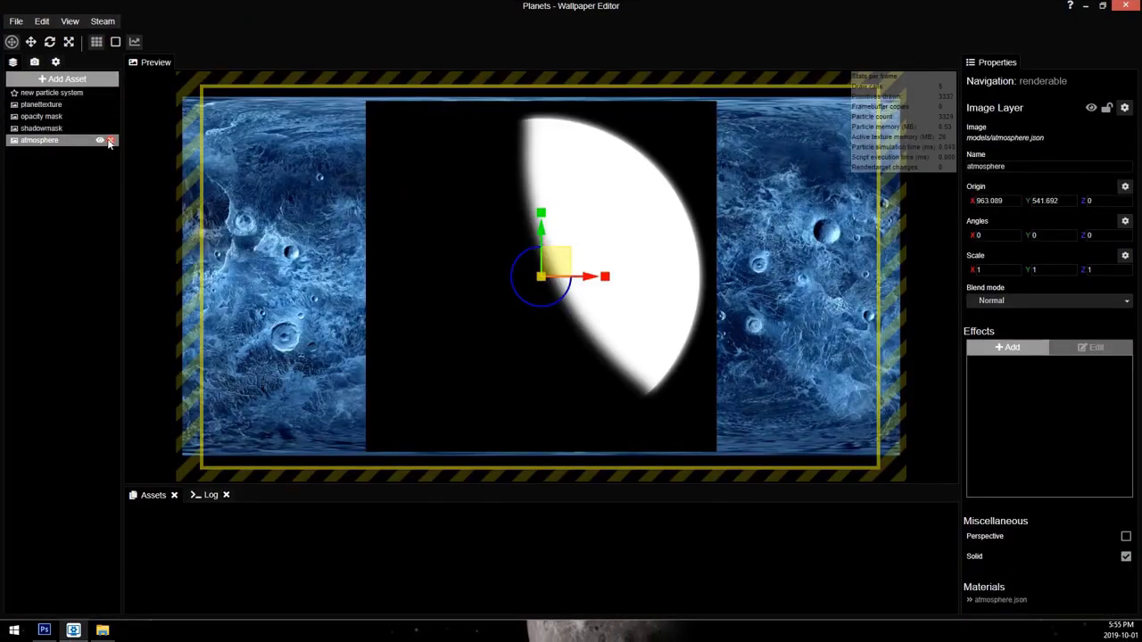
{"action": "left_click", "coordinate": [111, 140]}
{"action": "left_click", "coordinate": [110, 128]}
{"action": "left_click", "coordinate": [111, 116]}
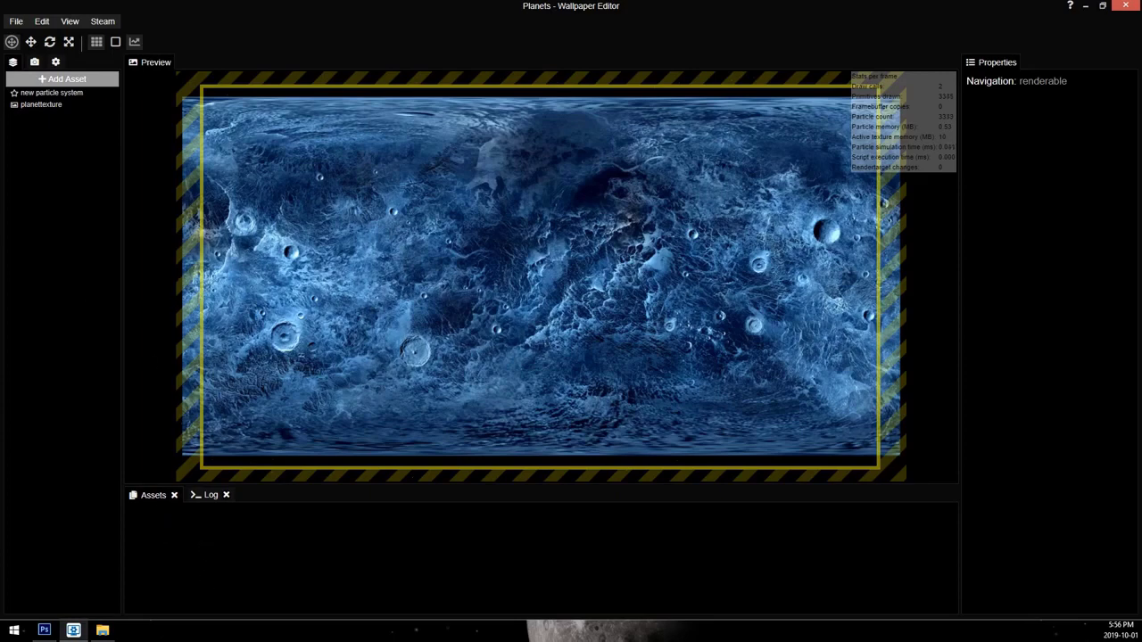
Step: Save the project with only the particle system and planettexture layers in the scene
{"action": "left_click", "coordinate": [16, 20]}
{"action": "left_click", "coordinate": [38, 90]}
{"action": "left_click", "coordinate": [16, 21]}
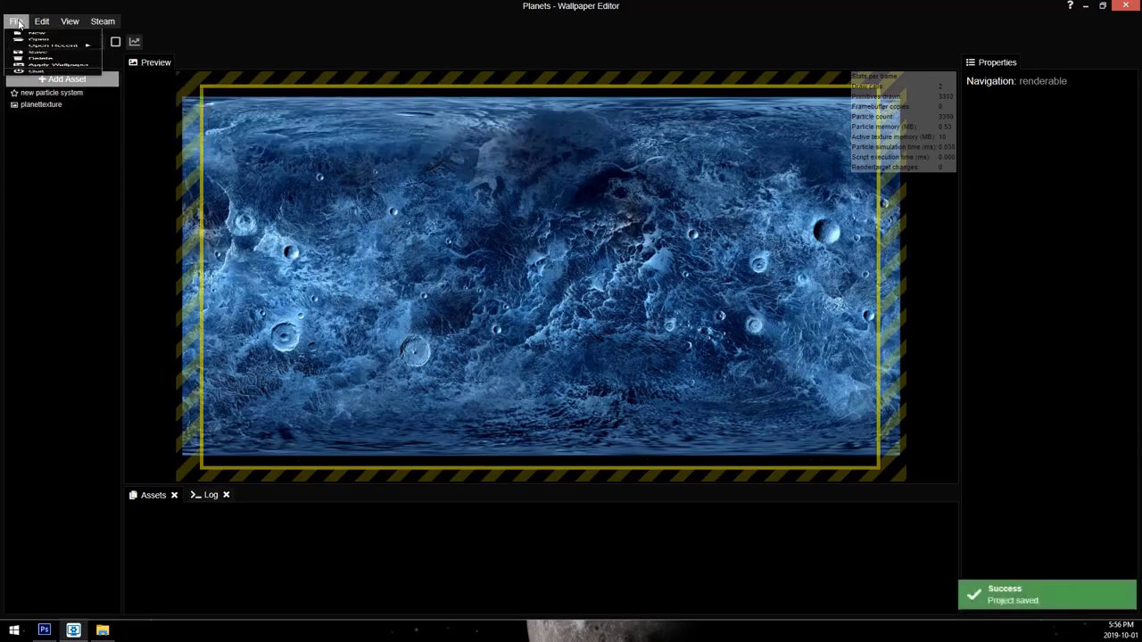
{"action": "left_click", "coordinate": [190, 78]}
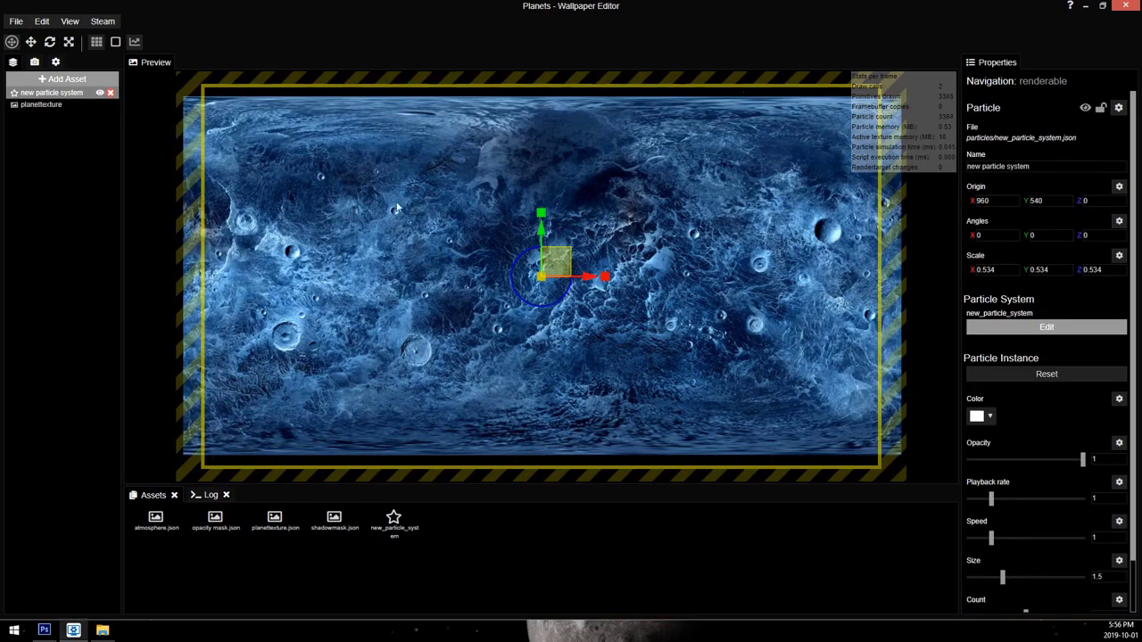
Step: Add a Scroll effect to the planettexture layer with Speed X 0.12 and Speed Y 0
{"action": "left_click", "coordinate": [42, 105]}
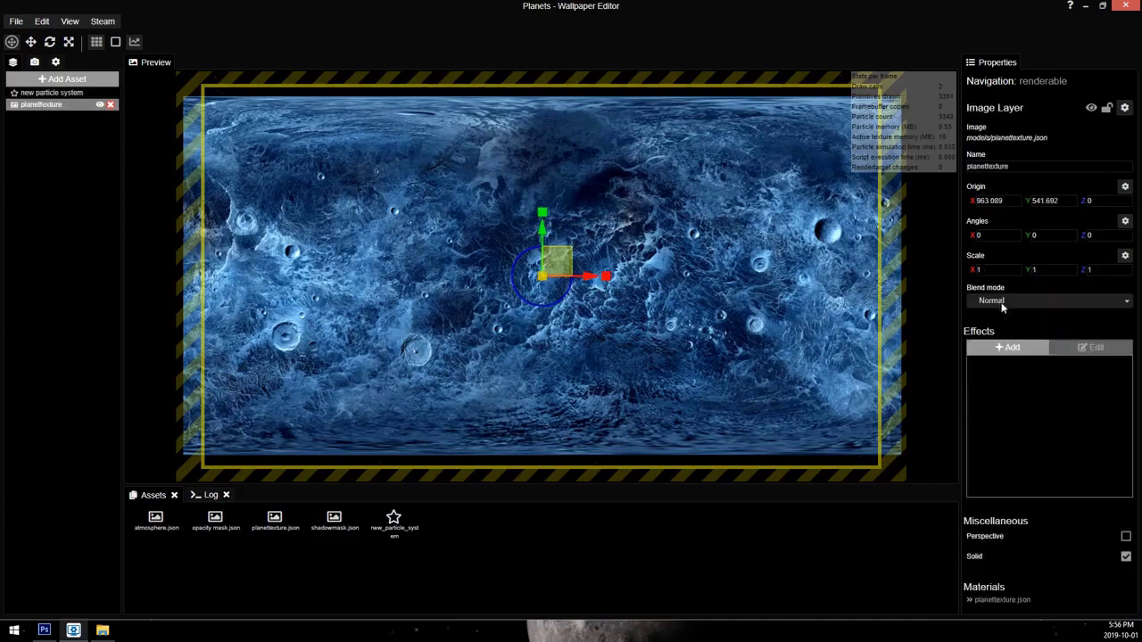
{"action": "left_click", "coordinate": [1023, 352]}
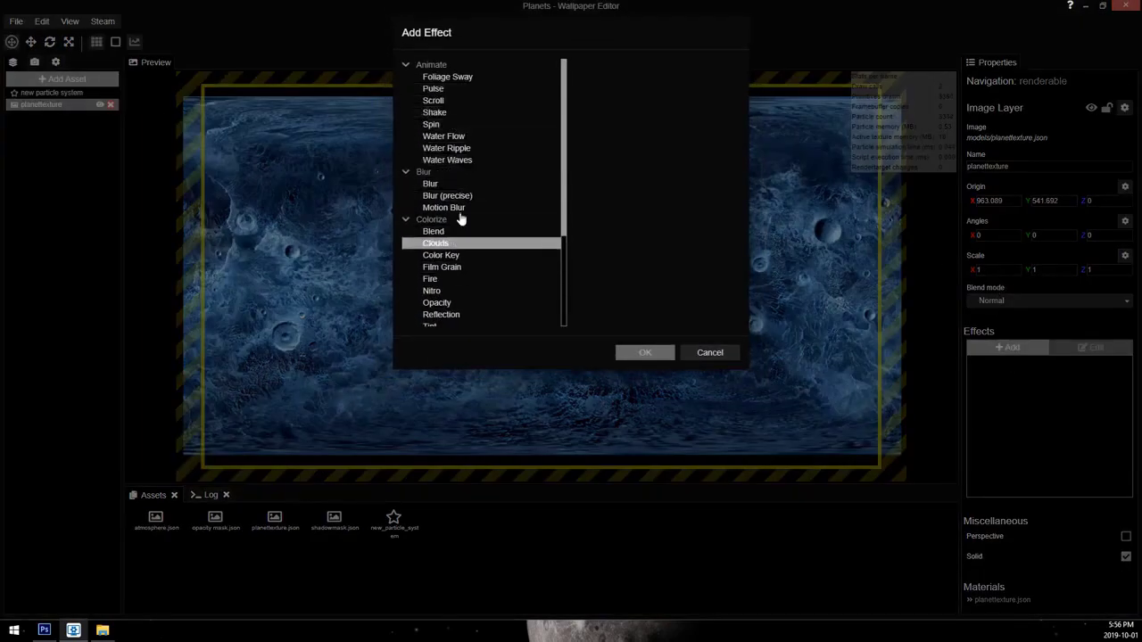
{"action": "double_click", "coordinate": [451, 100]}
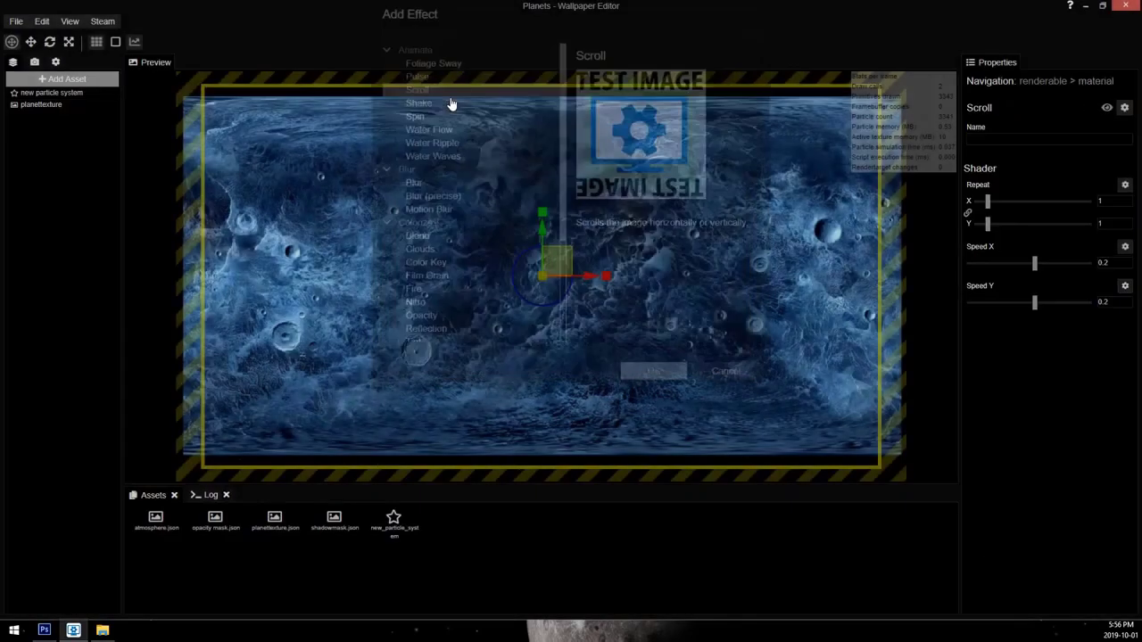
{"action": "left_click", "coordinate": [1104, 302]}
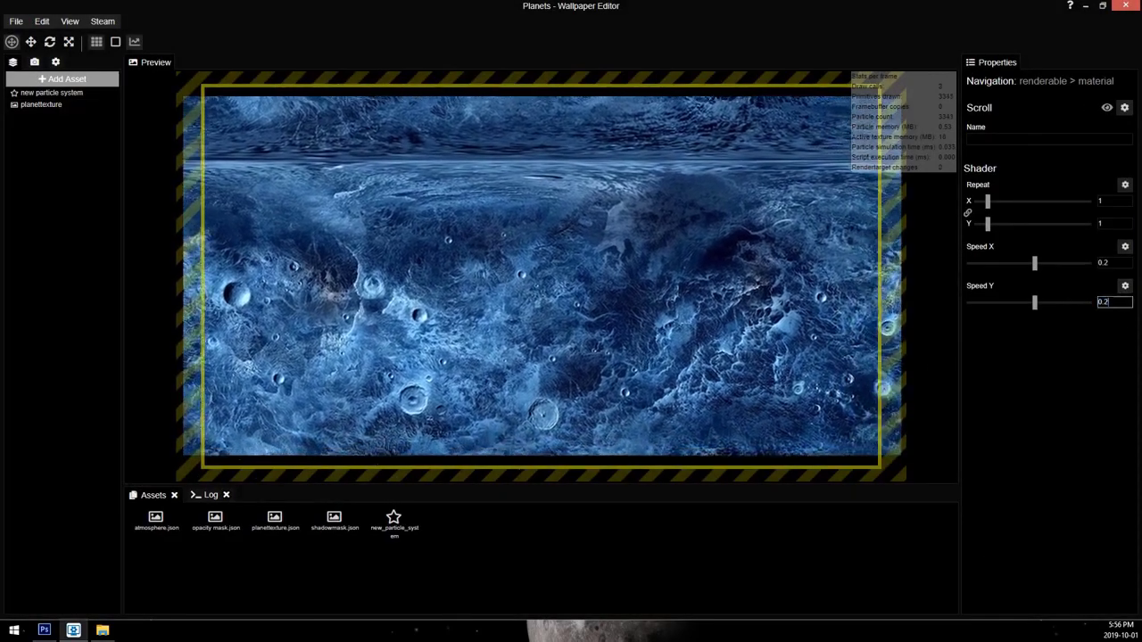
{"action": "type", "text": "0"}
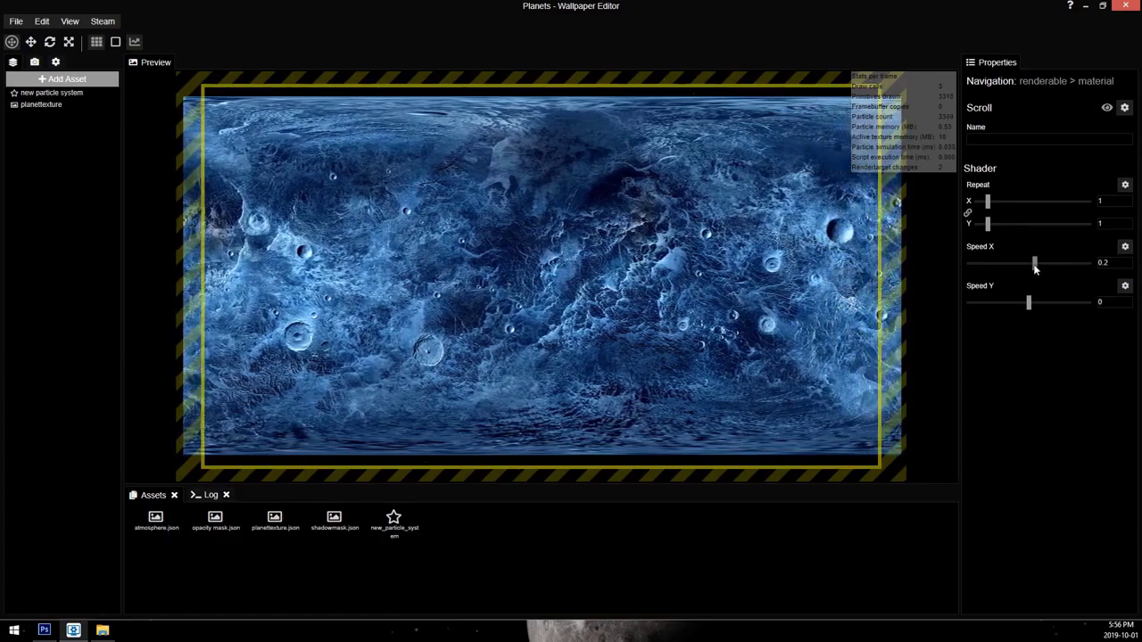
{"action": "mouse_move", "coordinate": [1035, 262]}
{"action": "left_mouse_down"}
{"action": "mouse_move", "coordinate": [1043, 267]}
{"action": "mouse_move", "coordinate": [1034, 266]}
{"action": "left_mouse_up"}
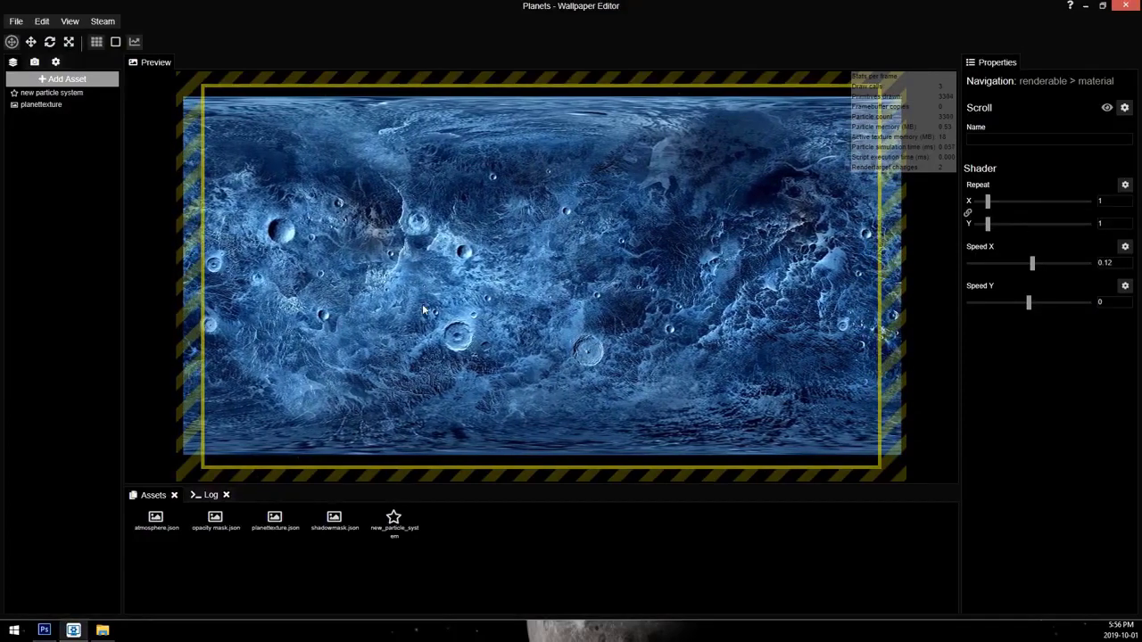
Step: Add a Transform effect to the planettexture layer, set its Y scale to 0.8 and save the project
{"action": "left_click", "coordinate": [54, 106]}
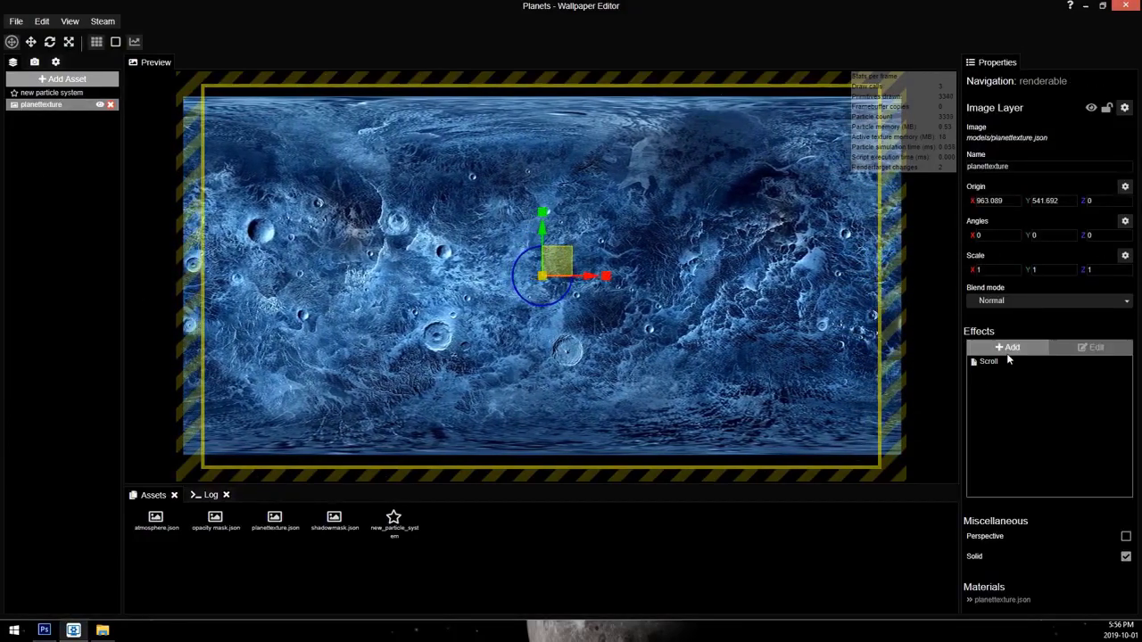
{"action": "left_click", "coordinate": [1031, 348]}
{"action": "scroll", "coordinate": [523, 262], "scroll_direction": "down", "scroll_amount": 5}
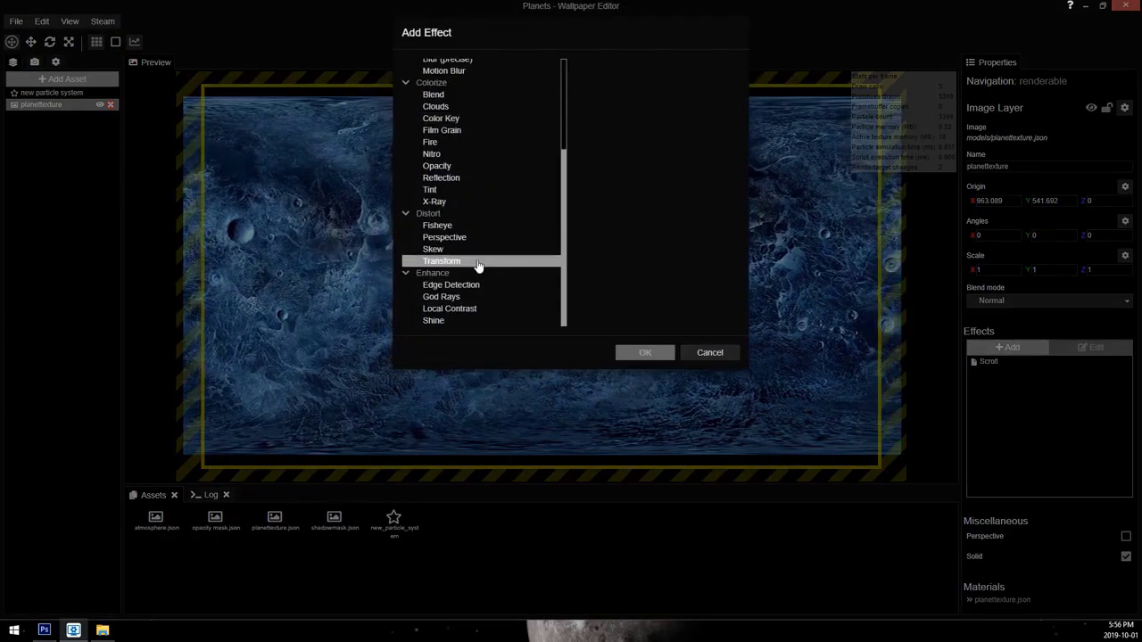
{"action": "left_click", "coordinate": [479, 261]}
{"action": "double_click", "coordinate": [480, 265]}
{"action": "left_click", "coordinate": [1072, 350]}
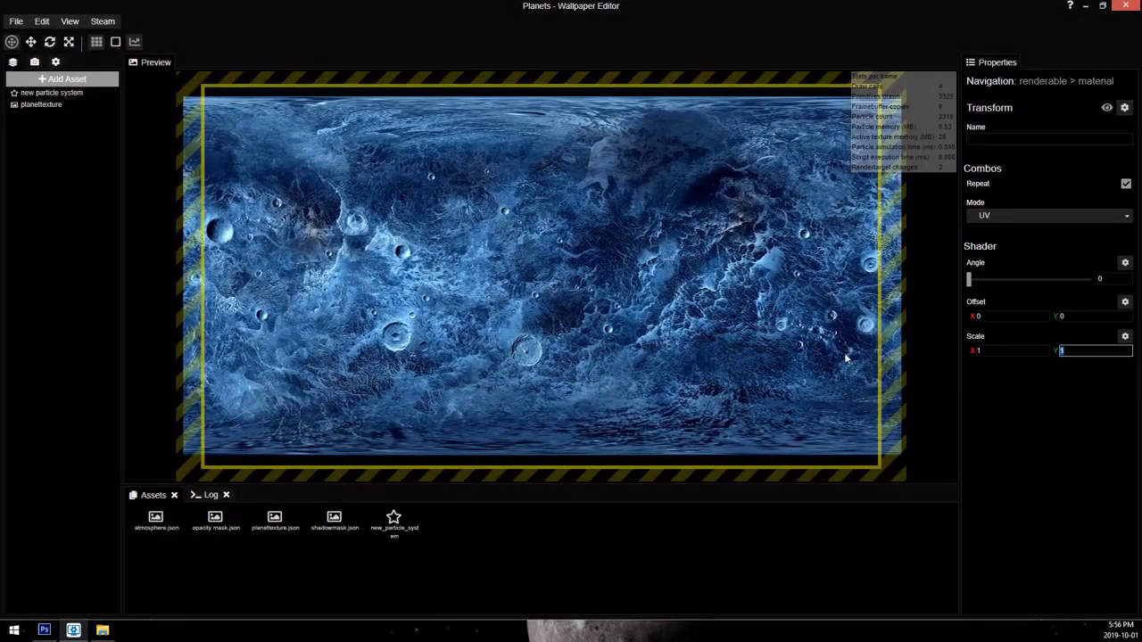
{"action": "type", "text": "8"}
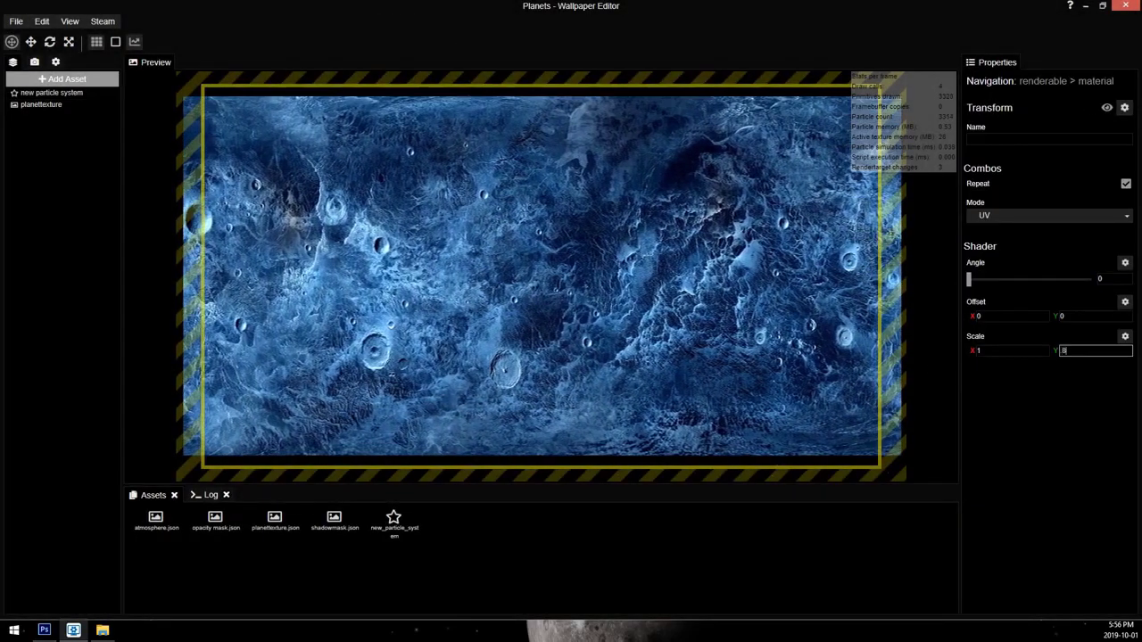
{"action": "key", "text": "BackSpace"}
{"action": "type", "text": "9"}
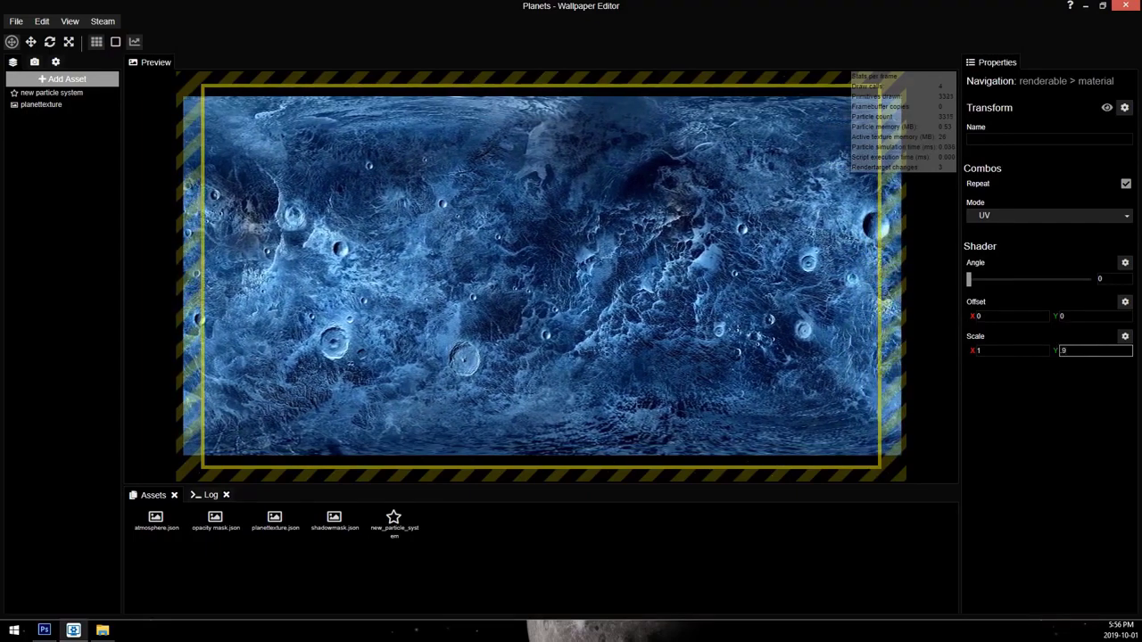
{"action": "type", "text": "8"}
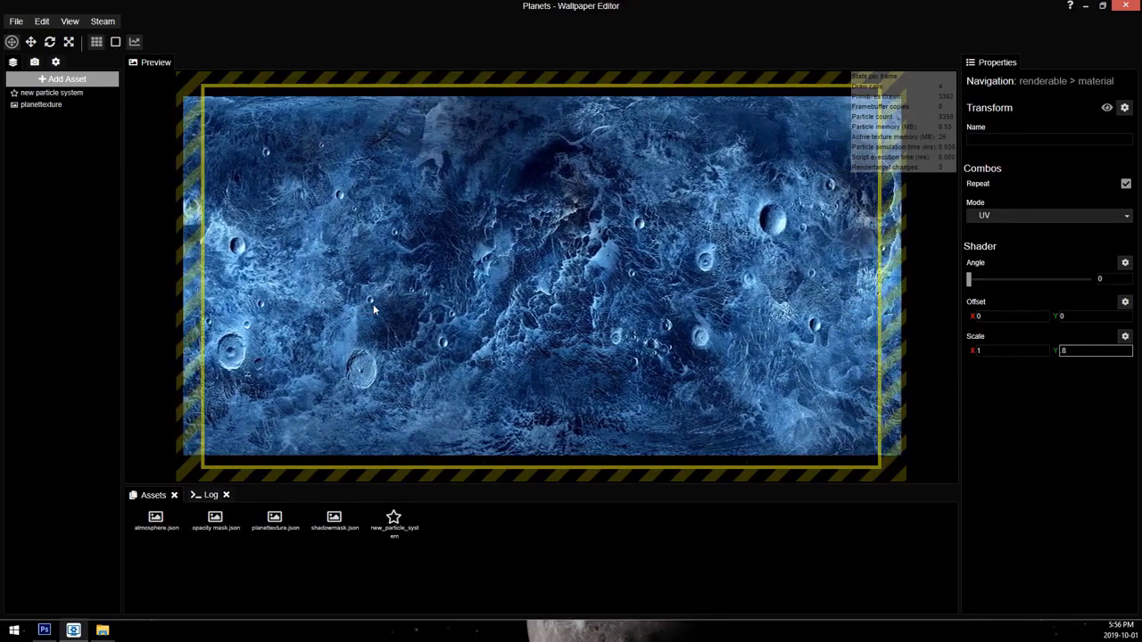
{"action": "key", "text": "ctrl+s"}
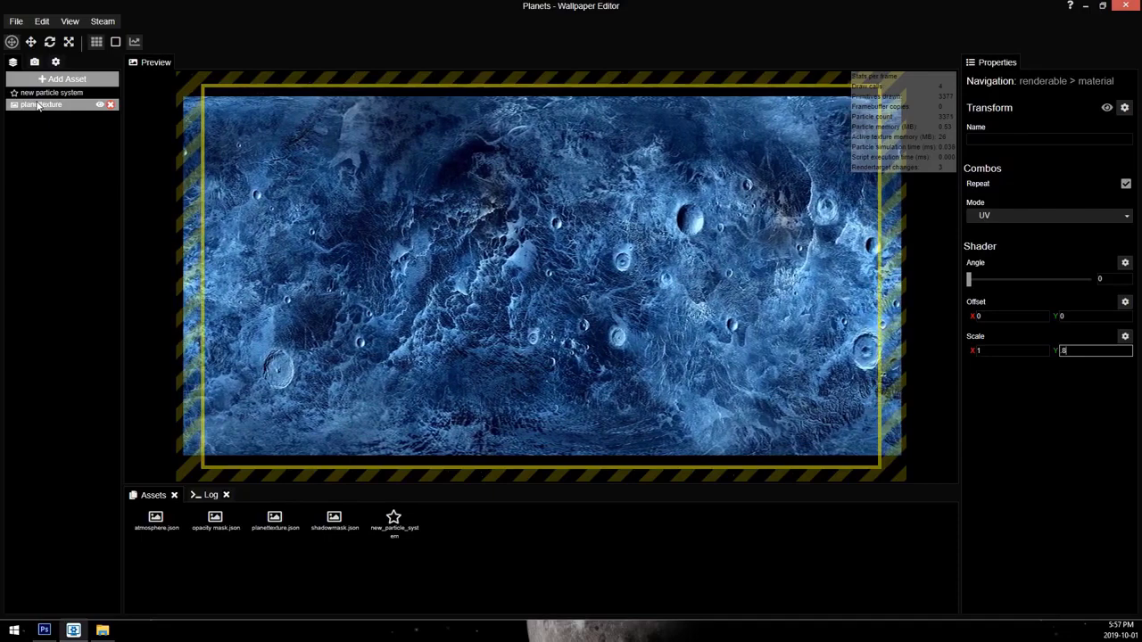
Step: Hide the planettexture layer and add a composition layer with a 1000 by 1000 resolution at about X 814, Y 616
{"action": "left_click", "coordinate": [55, 106]}
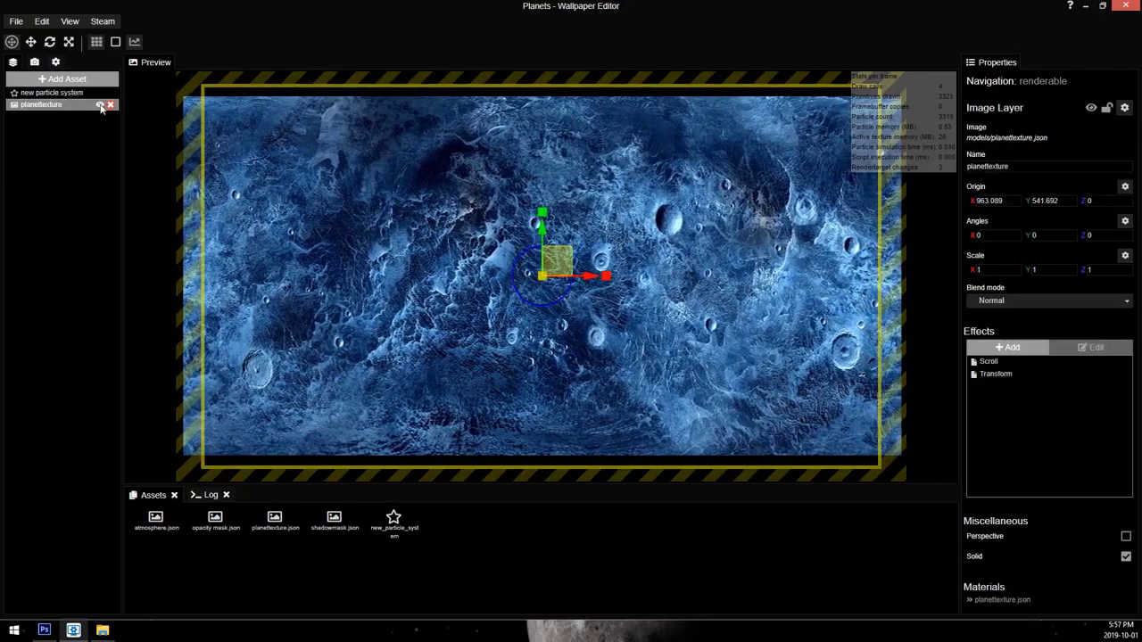
{"action": "left_click", "coordinate": [100, 105]}
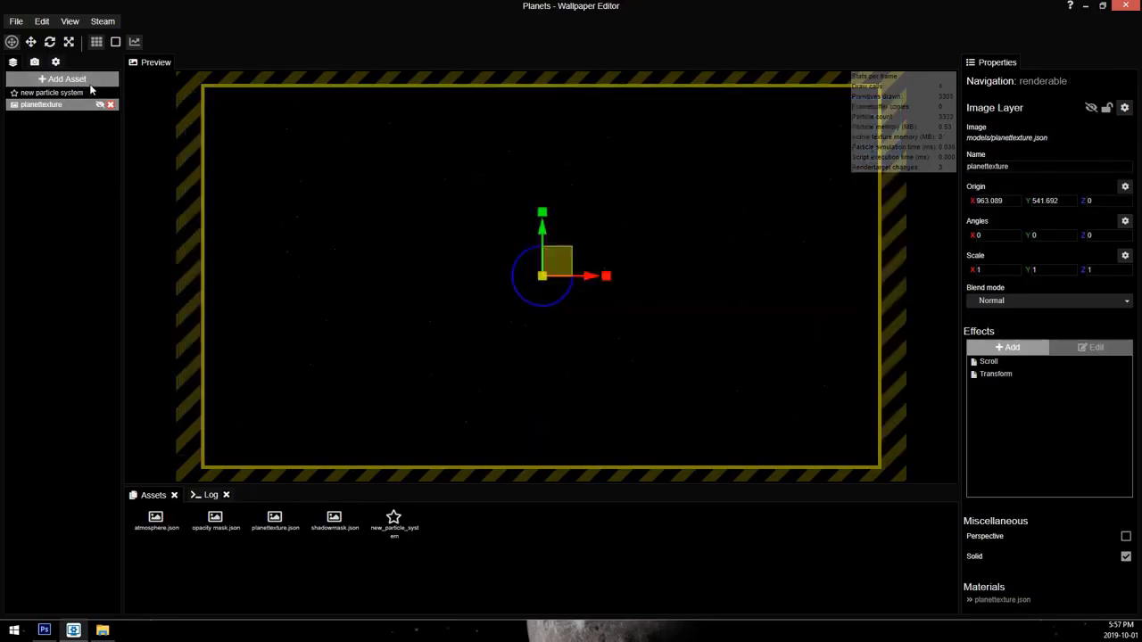
{"action": "left_click", "coordinate": [86, 82]}
{"action": "scroll", "coordinate": [494, 193], "scroll_direction": "down", "scroll_amount": 3}
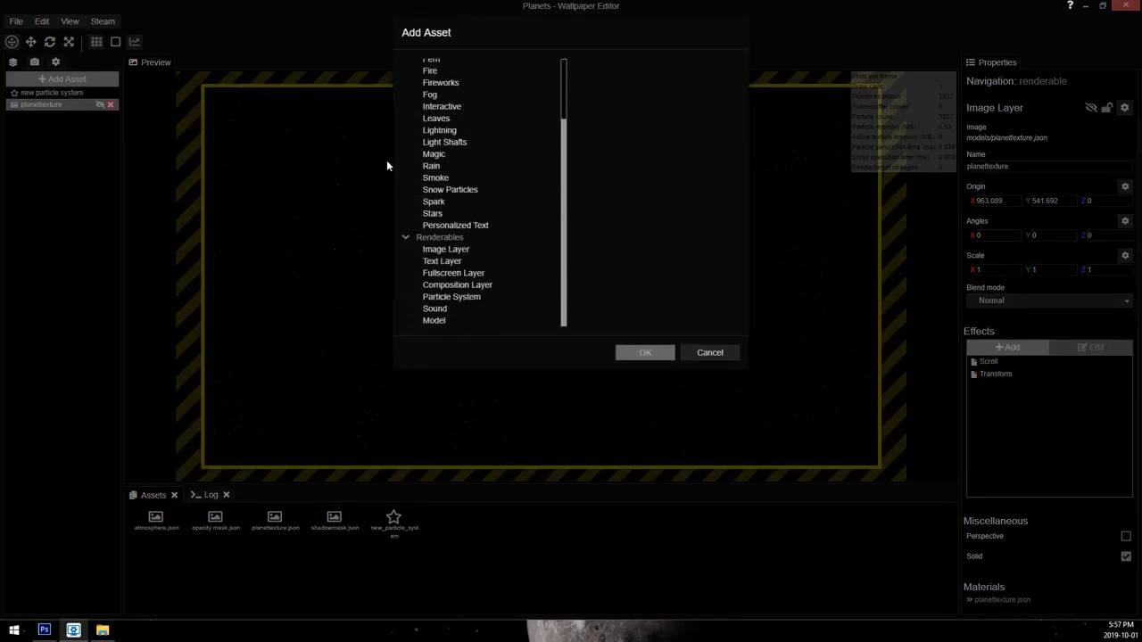
{"action": "double_click", "coordinate": [488, 285]}
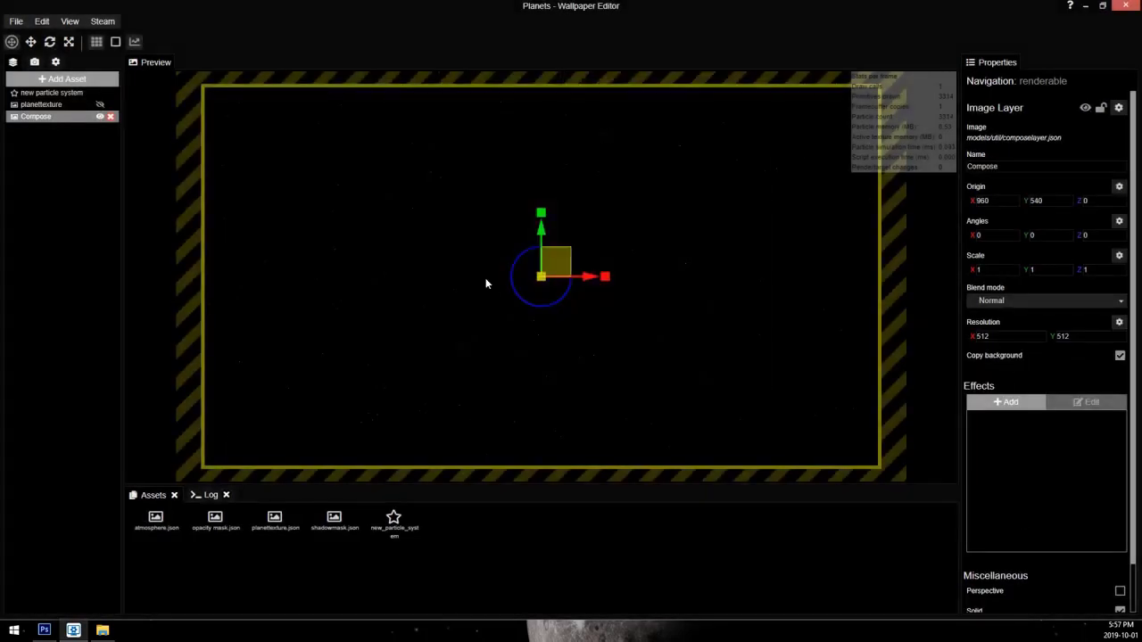
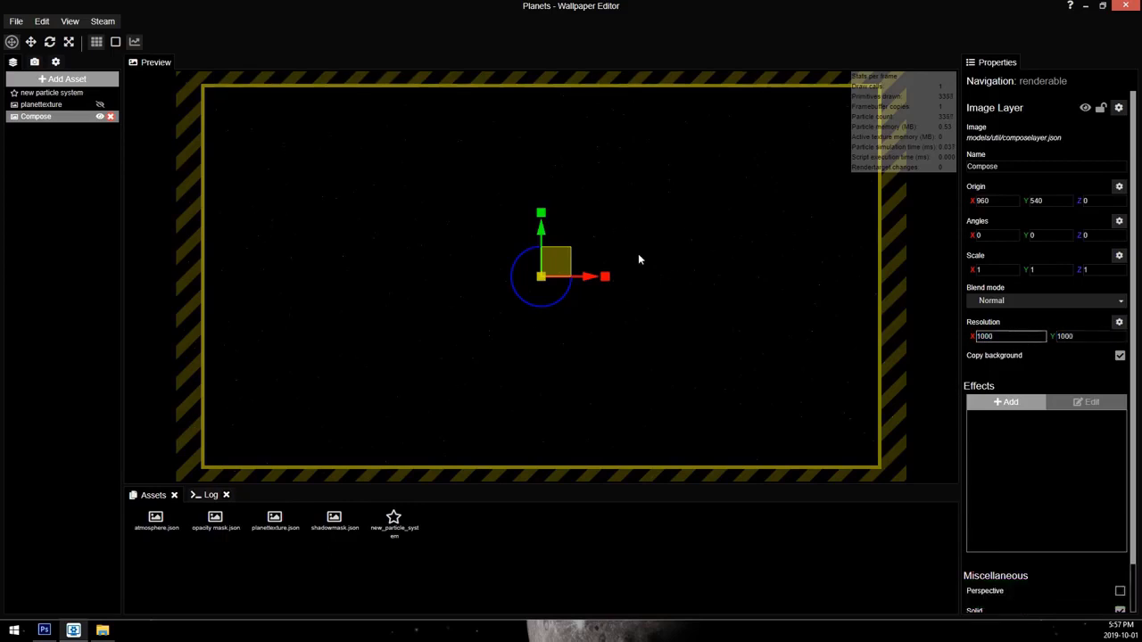
{"action": "left_click_drag", "start_coordinate": [560, 262], "coordinate": [514, 237]}
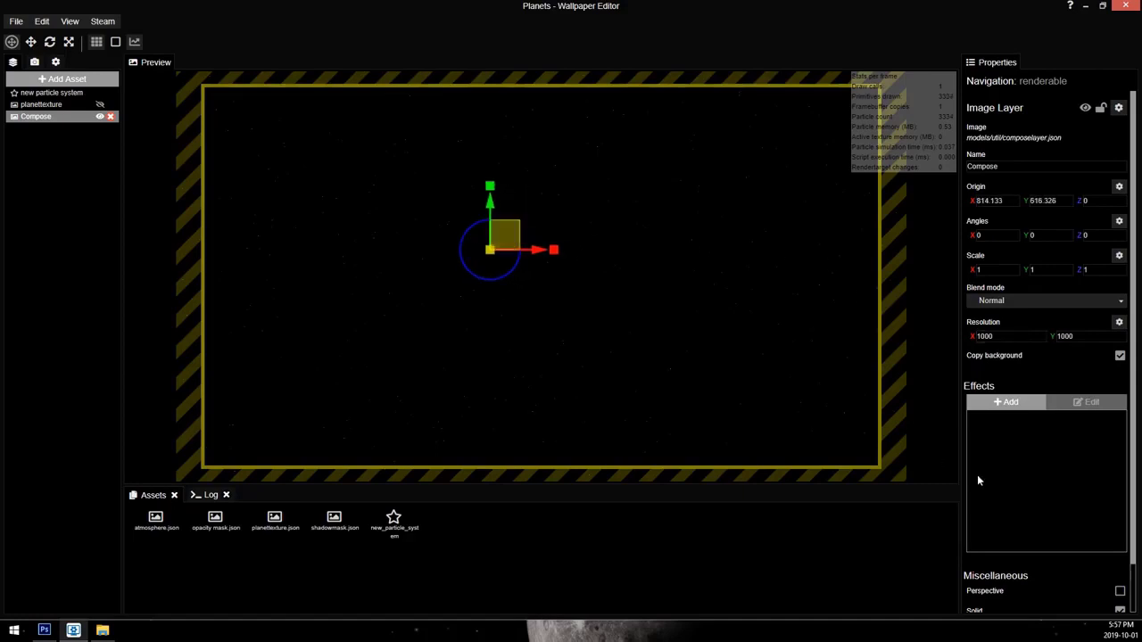
Step: Add a Normal-mode Blend effect to the Compose layer with planettexture as its blend texture, then show the planettexture layer and save
{"action": "left_click", "coordinate": [1008, 402]}
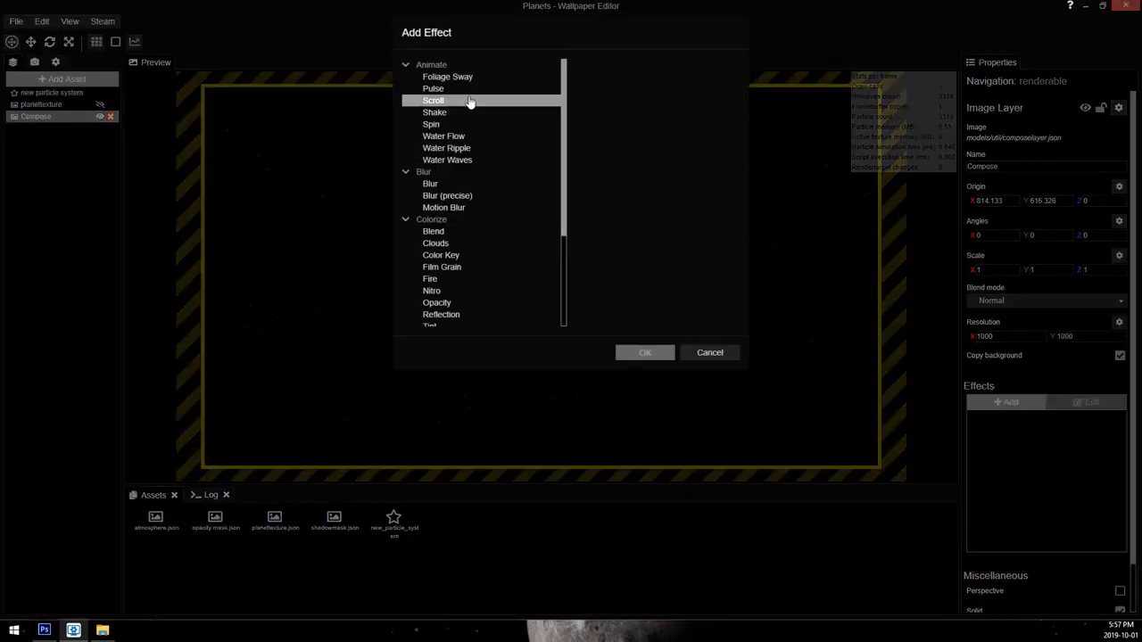
{"action": "double_click", "coordinate": [453, 233]}
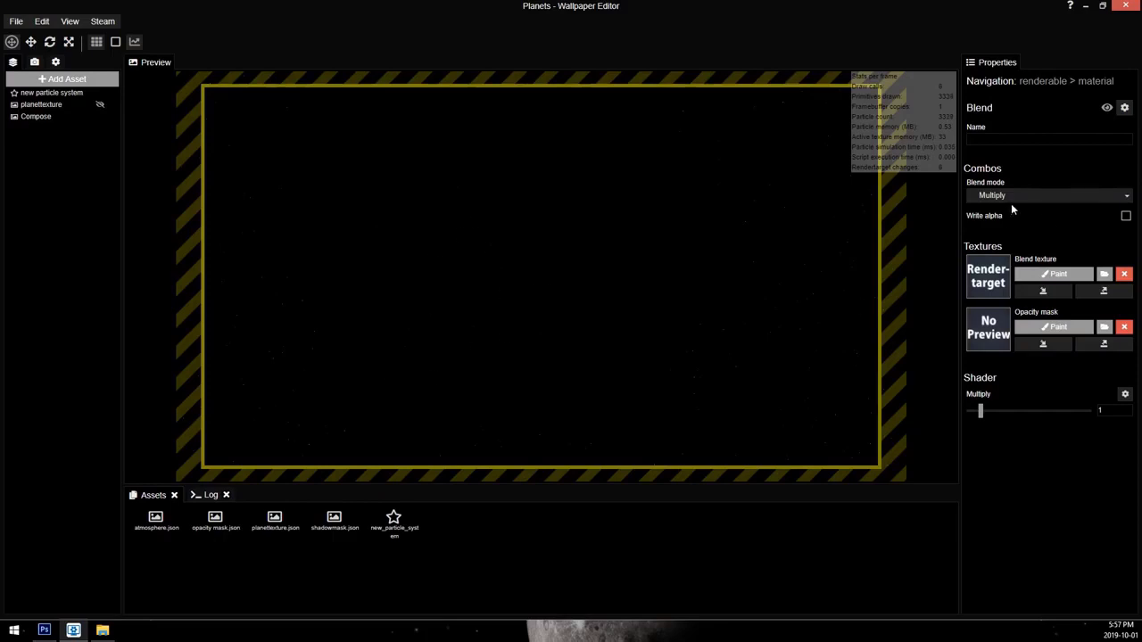
{"action": "left_click", "coordinate": [1032, 196]}
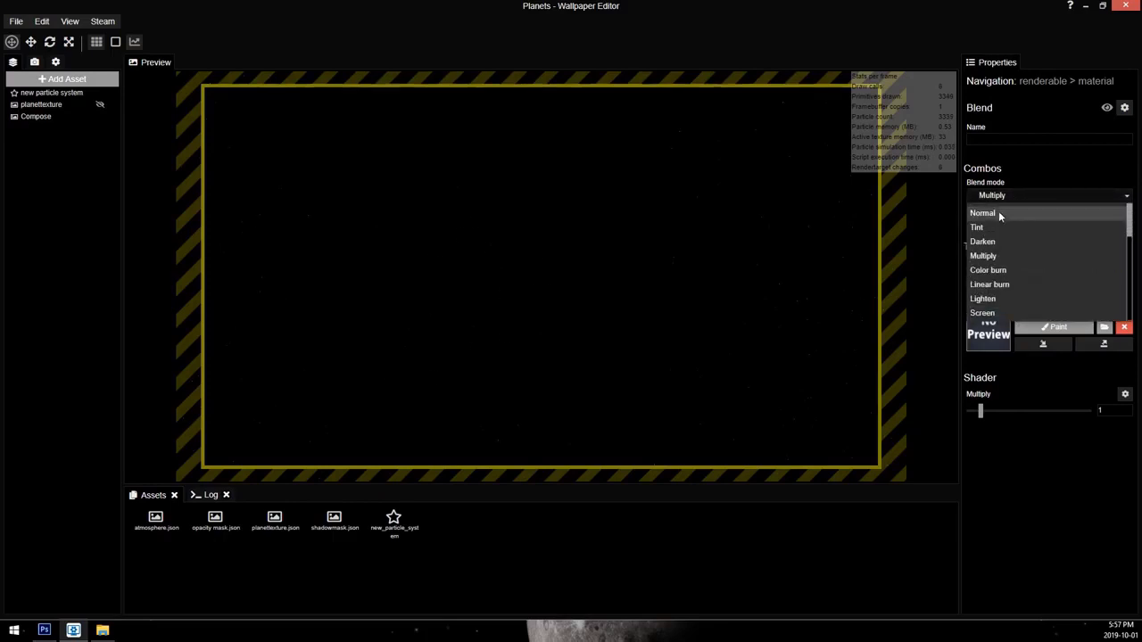
{"action": "left_click", "coordinate": [998, 213]}
{"action": "scroll", "coordinate": [463, 225], "scroll_direction": "up", "scroll_amount": 5}
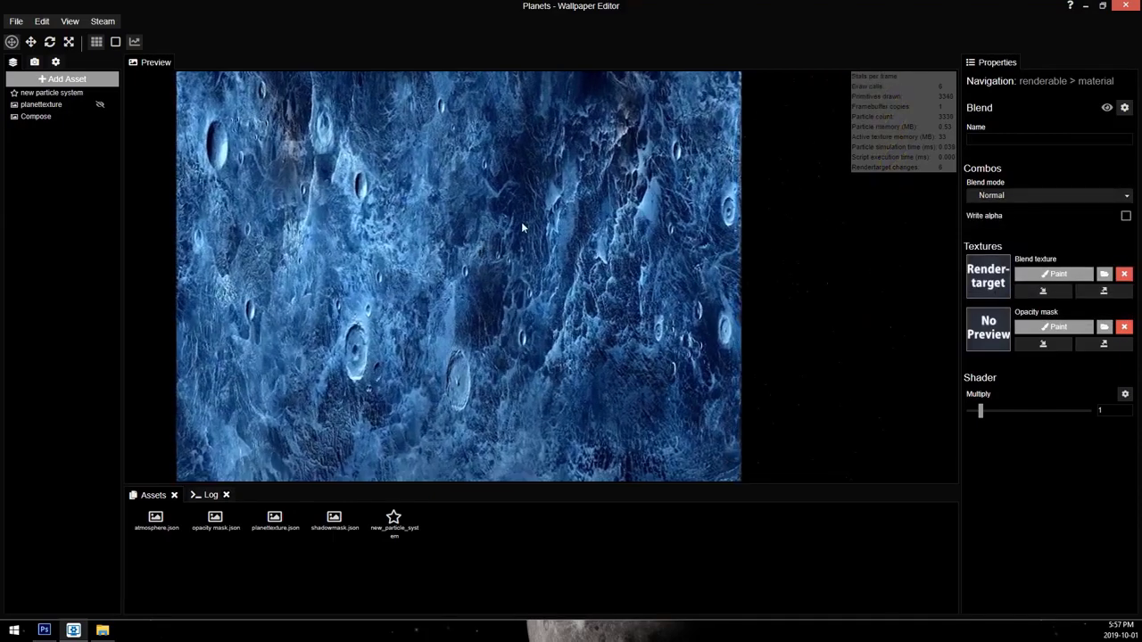
{"action": "scroll", "coordinate": [521, 222], "scroll_direction": "down", "scroll_amount": 1}
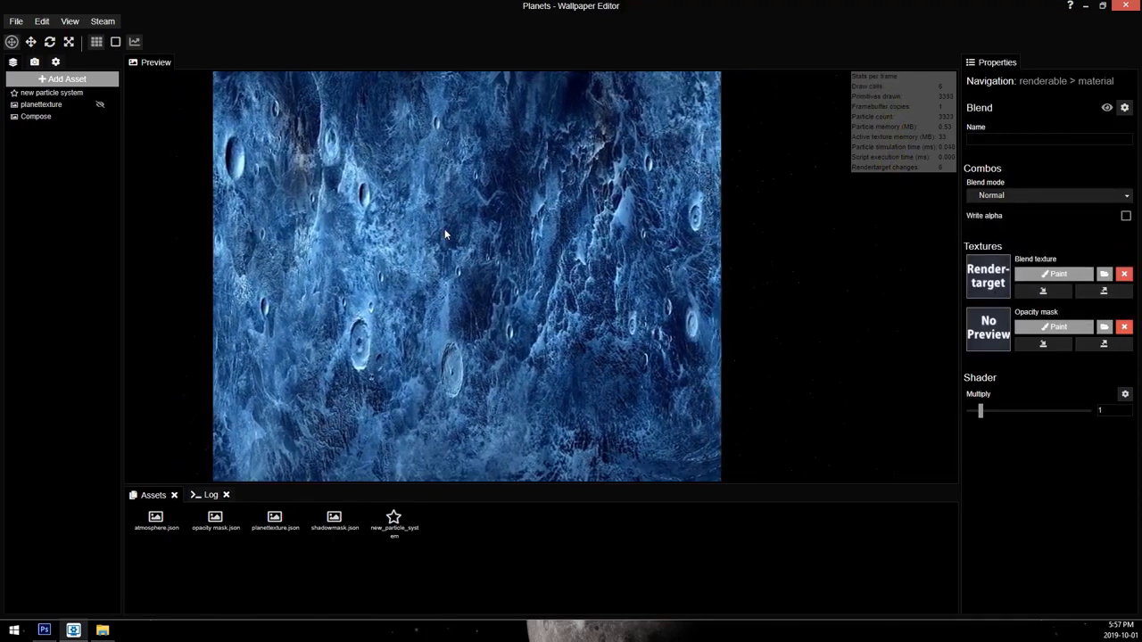
{"action": "left_click", "coordinate": [100, 105]}
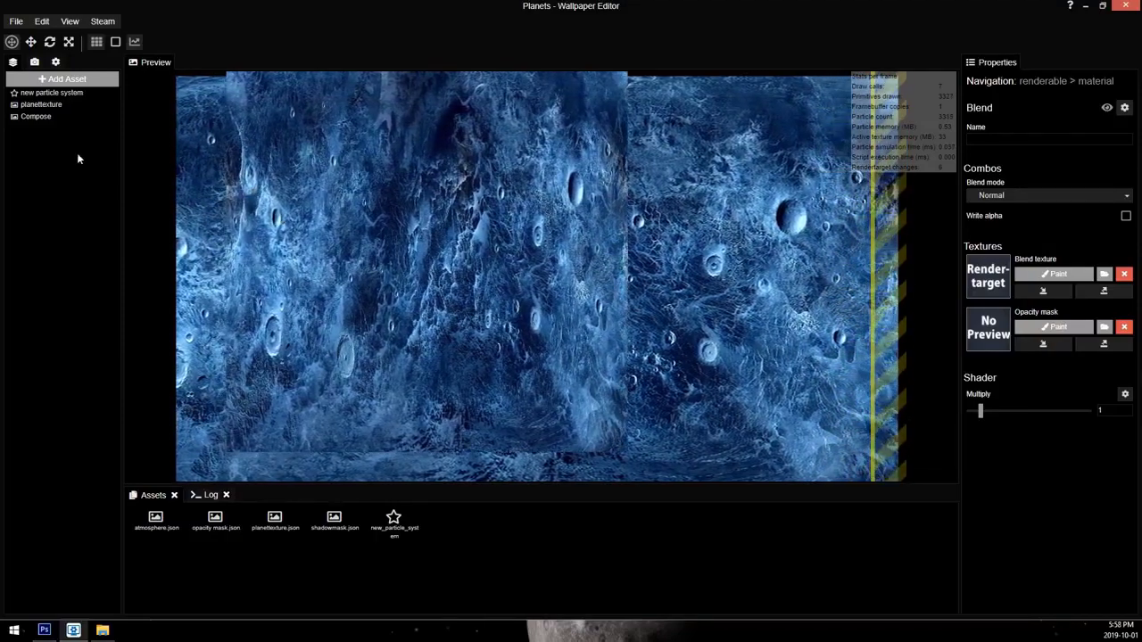
{"action": "key", "text": "ctrl+s"}
Step: Add a Transform effect to the Compose layer and set its X scale to 0.5
{"action": "left_click", "coordinate": [35, 116]}
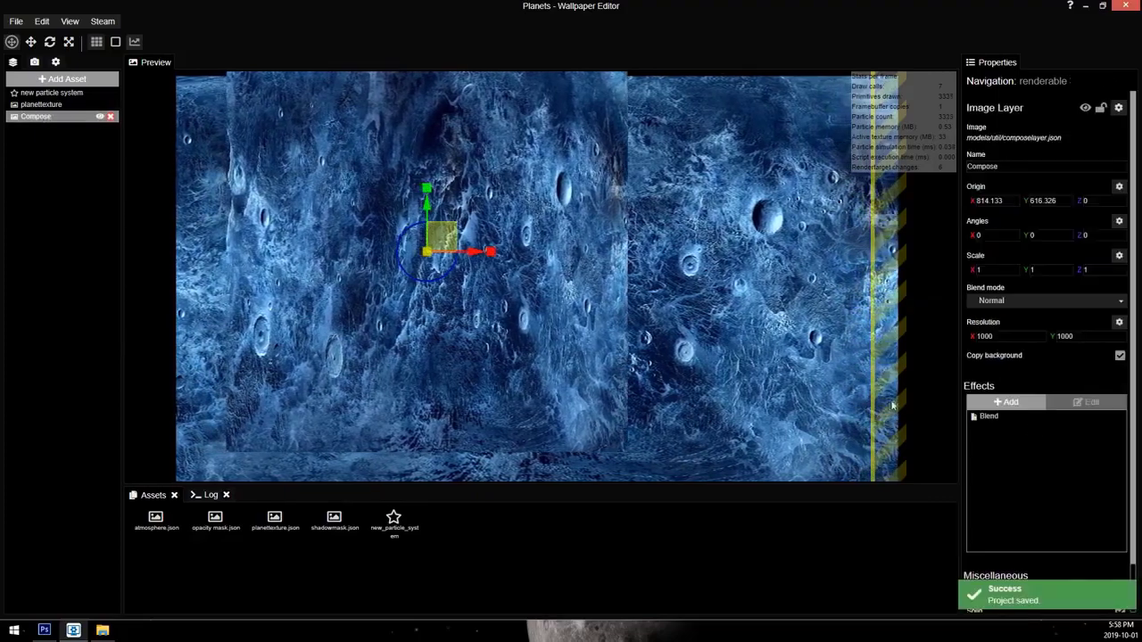
{"action": "left_click", "coordinate": [1008, 402]}
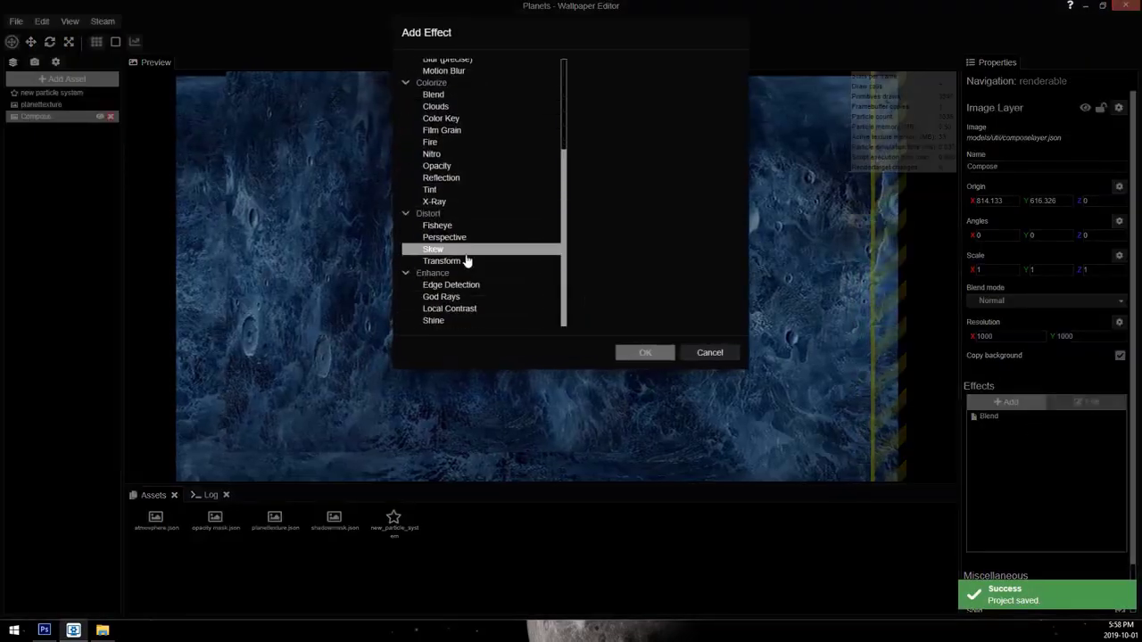
{"action": "double_click", "coordinate": [456, 265]}
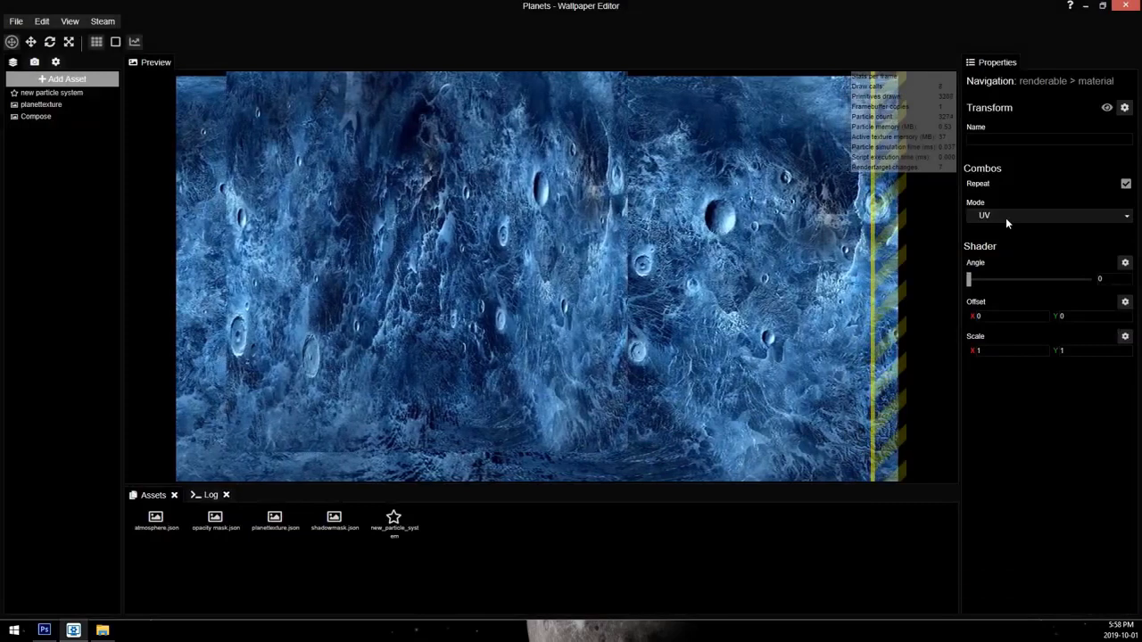
{"action": "left_click", "coordinate": [35, 115]}
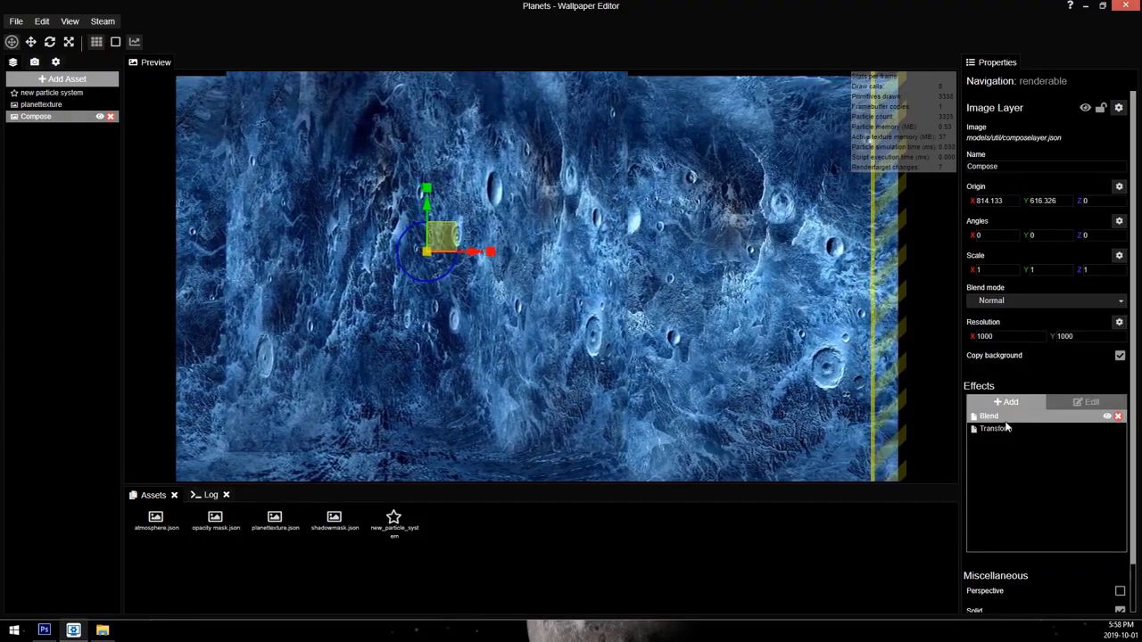
{"action": "key", "text": "ctrl+s"}
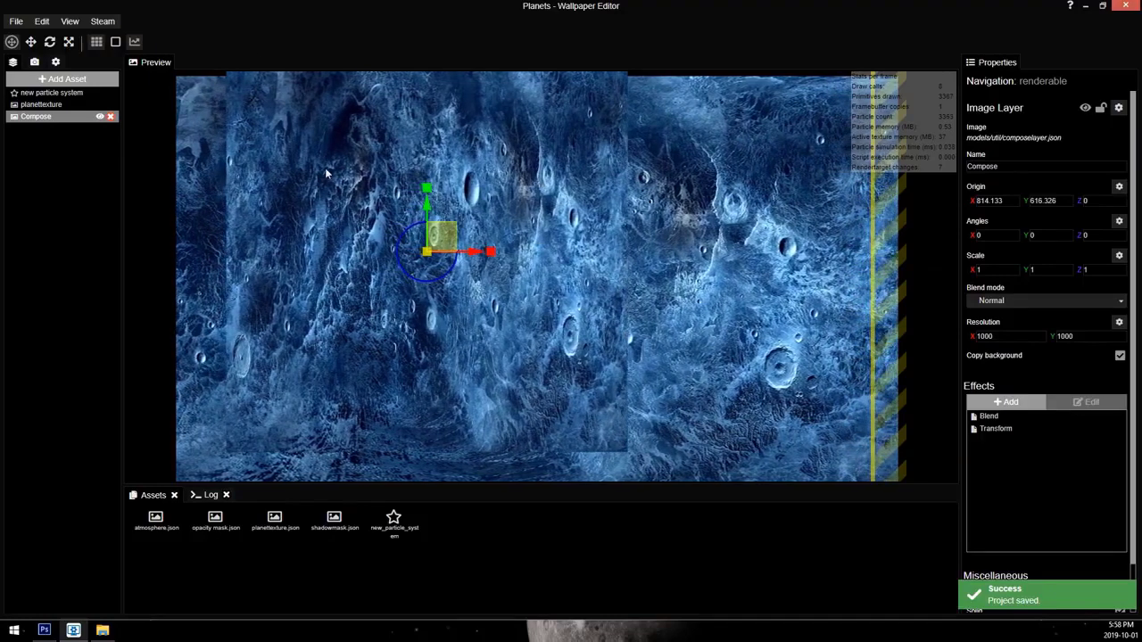
{"action": "double_click", "coordinate": [995, 428]}
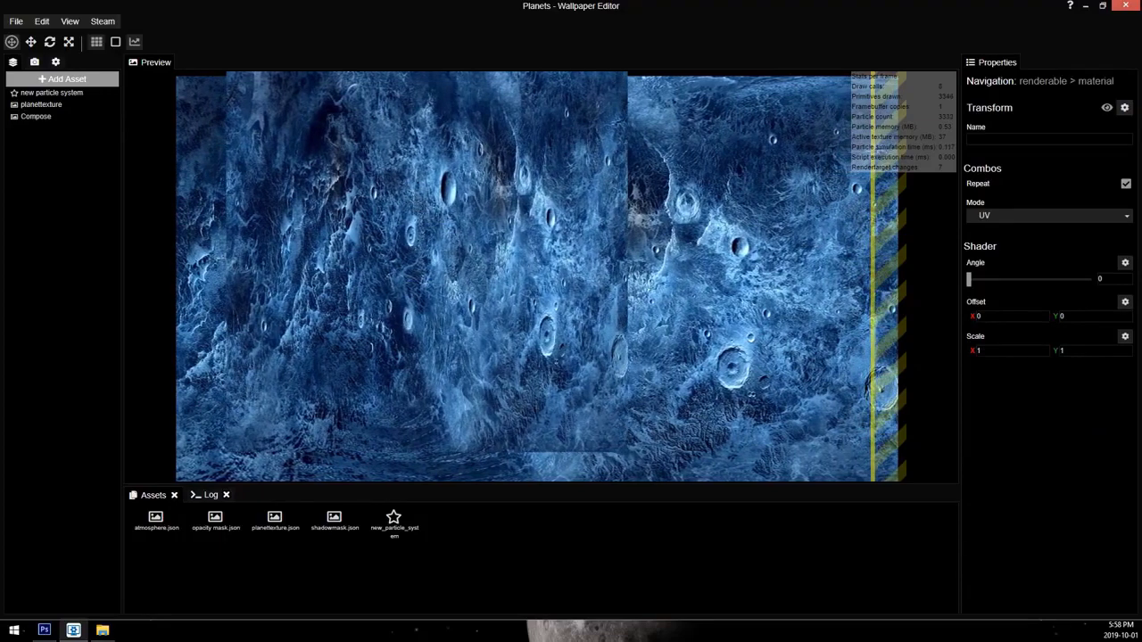
{"action": "left_click_drag", "start_coordinate": [998, 350], "coordinate": [730, 336]}
{"action": "type", "text": "5"}
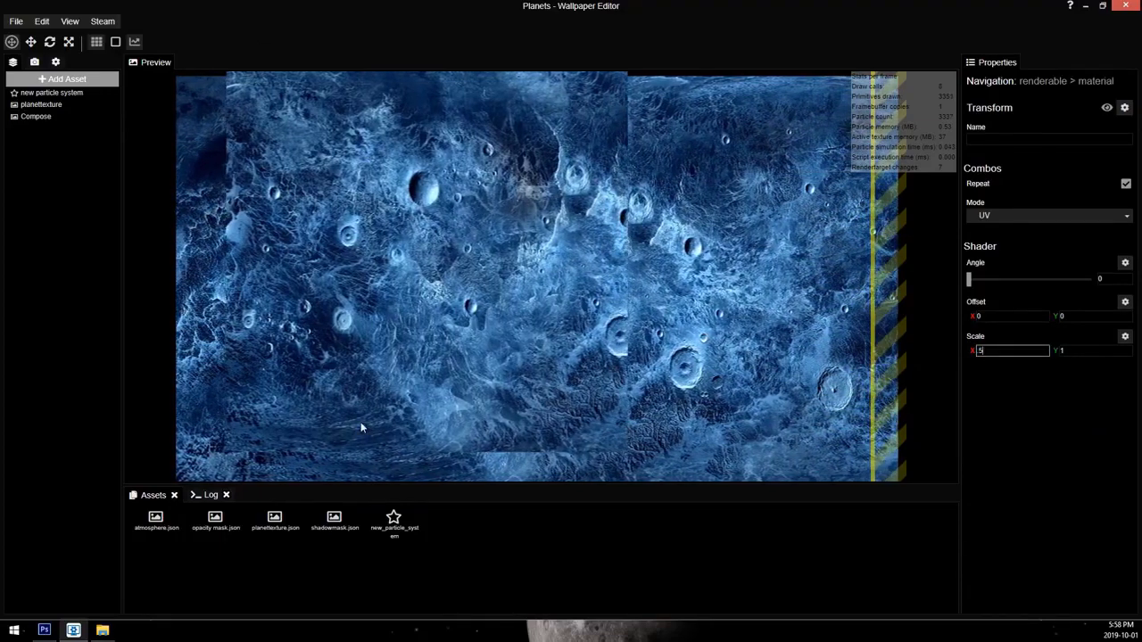
Step: Move the Compose layer over the planettexture image to an origin of about X 973, Y 535
{"action": "scroll", "coordinate": [614, 82], "scroll_direction": "down", "scroll_amount": 4}
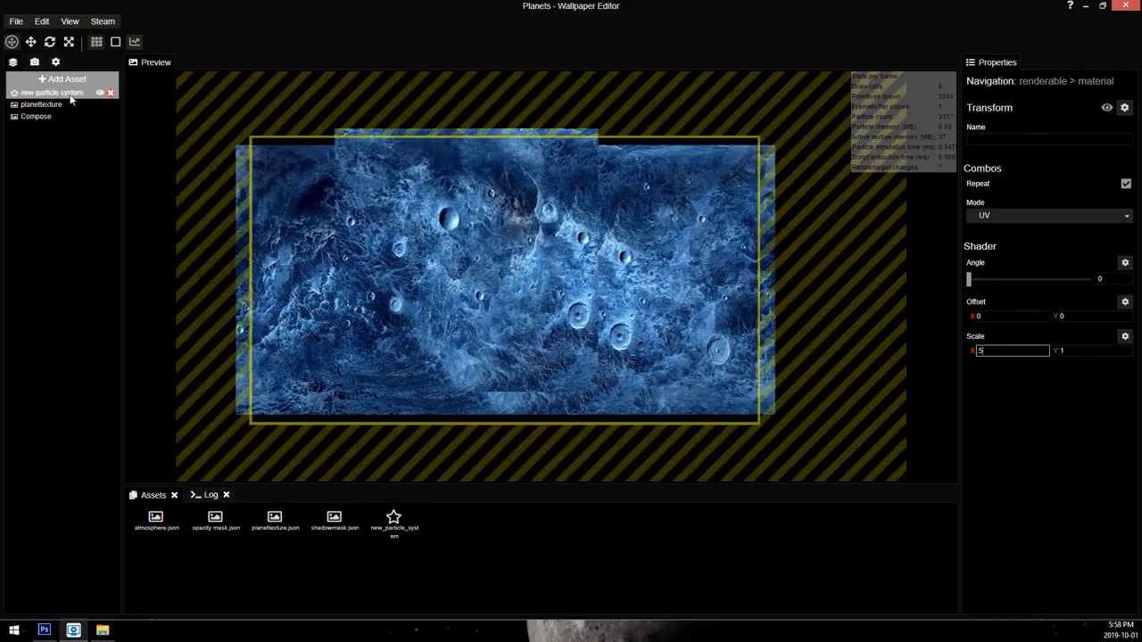
{"action": "left_click", "coordinate": [35, 116]}
{"action": "scroll", "coordinate": [495, 246], "scroll_direction": "up", "scroll_amount": 3}
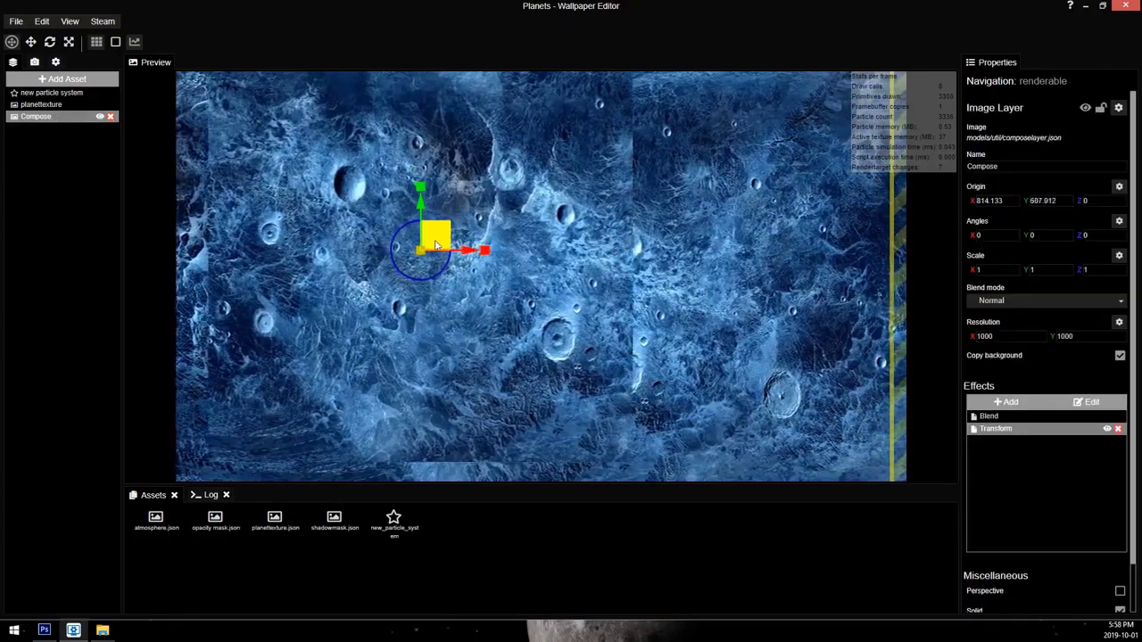
{"action": "left_click_drag", "start_coordinate": [436, 232], "coordinate": [372, 79]}
{"action": "scroll", "coordinate": [505, 270], "scroll_direction": "up", "scroll_amount": 5}
{"action": "scroll", "coordinate": [726, 386], "scroll_direction": "up", "scroll_amount": 3}
{"action": "left_click_drag", "start_coordinate": [726, 386], "coordinate": [444, 286]}
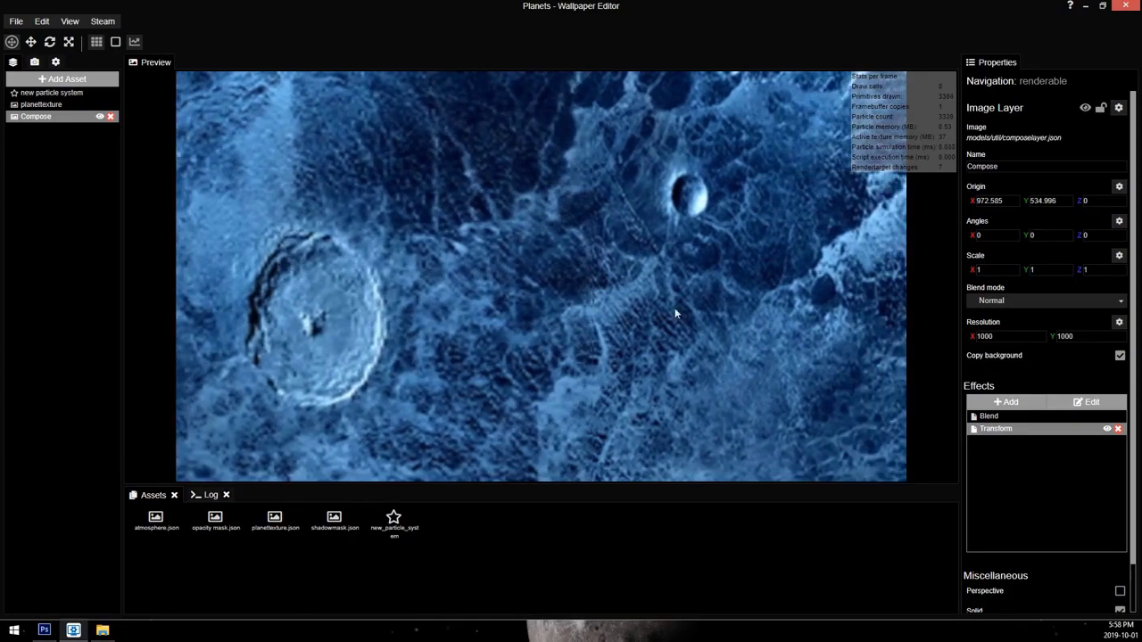
Step: Set the Compose layer's resolution to 2000 by 2000 and its X and Y scale to 0.5
{"action": "scroll", "coordinate": [531, 286], "scroll_direction": "down", "scroll_amount": 3}
{"action": "scroll", "coordinate": [531, 285], "scroll_direction": "down", "scroll_amount": 3}
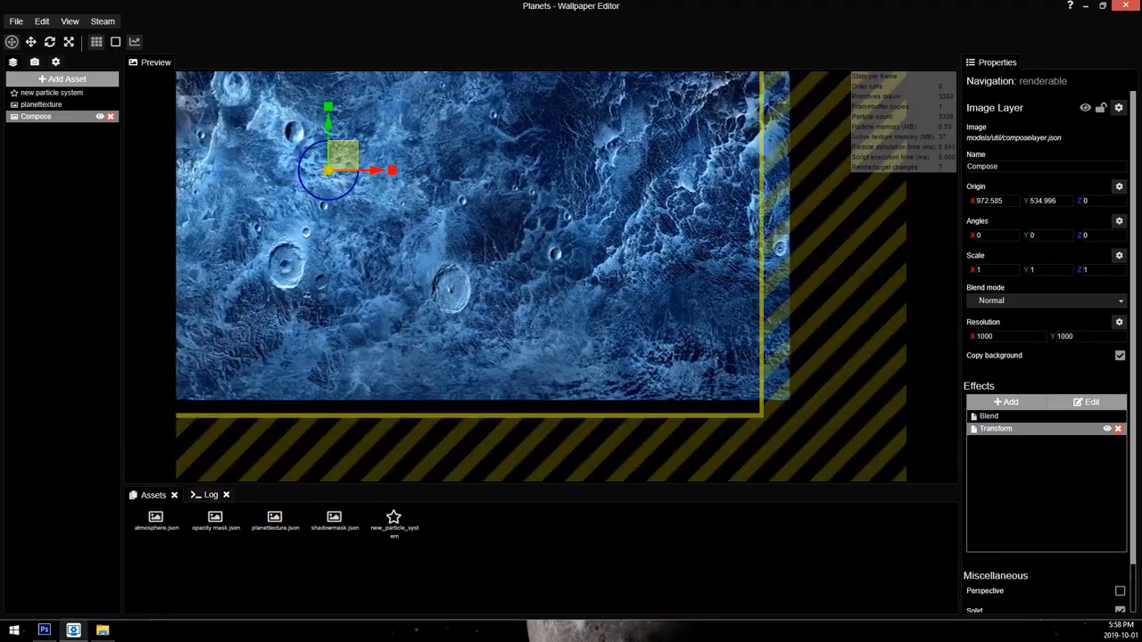
{"action": "type", "text": "2000"}
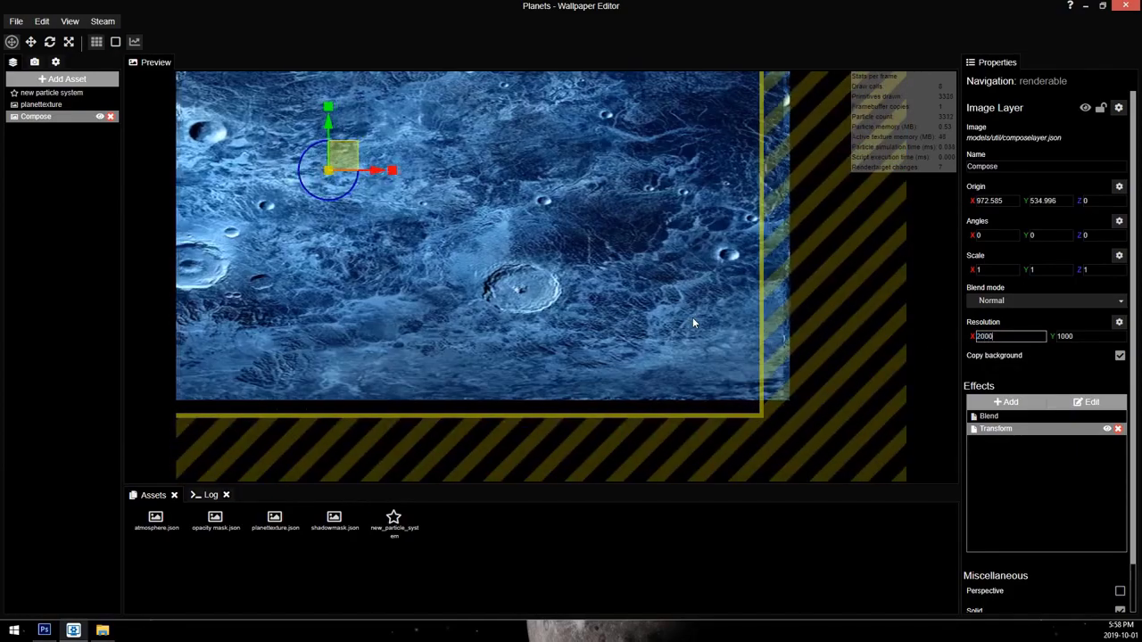
{"action": "left_click", "coordinate": [1086, 337]}
{"action": "type", "text": "2000"}
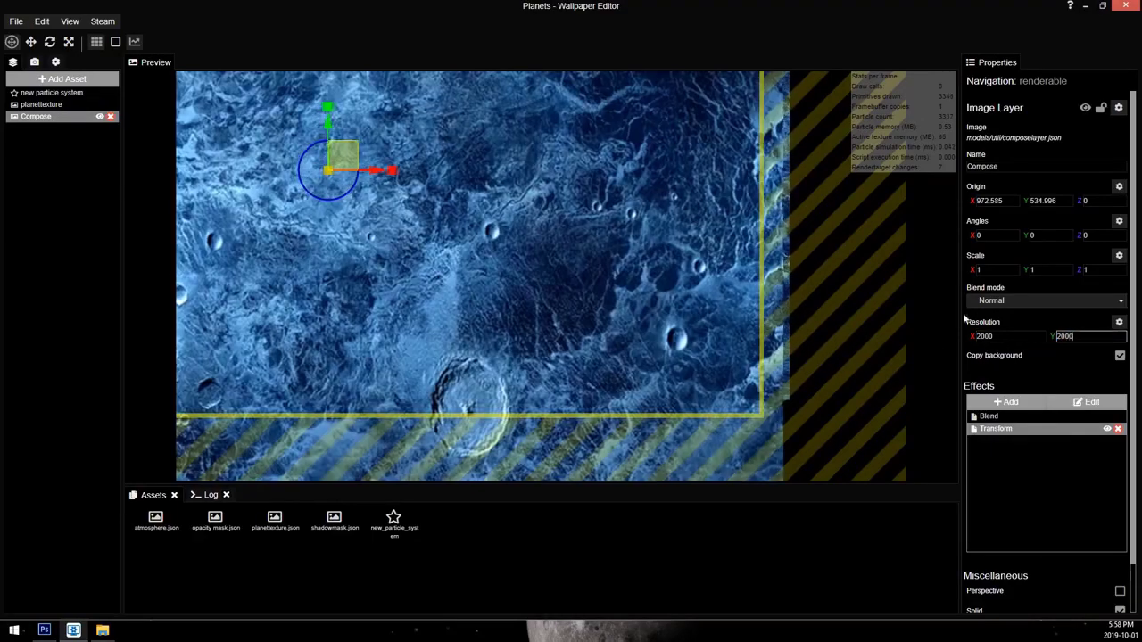
{"action": "left_click", "coordinate": [988, 271]}
{"action": "type", "text": ".5"}
{"action": "key", "text": "Tab"}
{"action": "type", "text": ".5"}
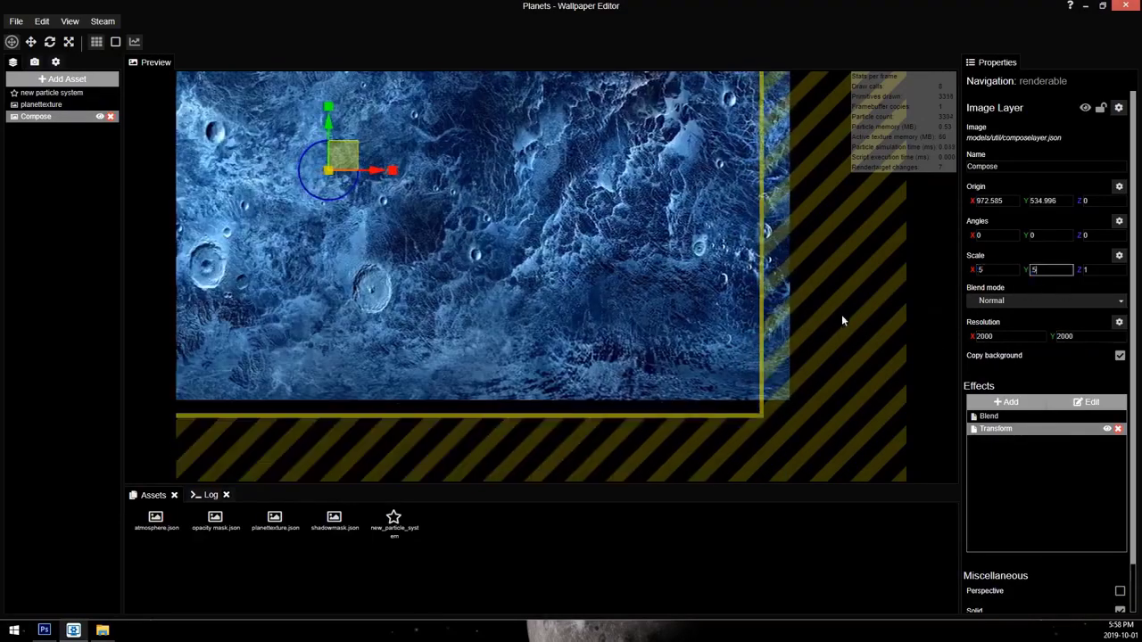
Step: Hide the planettexture layer so only the composition layer shows, and save the project
{"action": "scroll", "coordinate": [547, 278], "scroll_direction": "up", "scroll_amount": 5}
{"action": "left_click", "coordinate": [549, 280]}
{"action": "scroll", "coordinate": [660, 331], "scroll_direction": "up", "scroll_amount": 4}
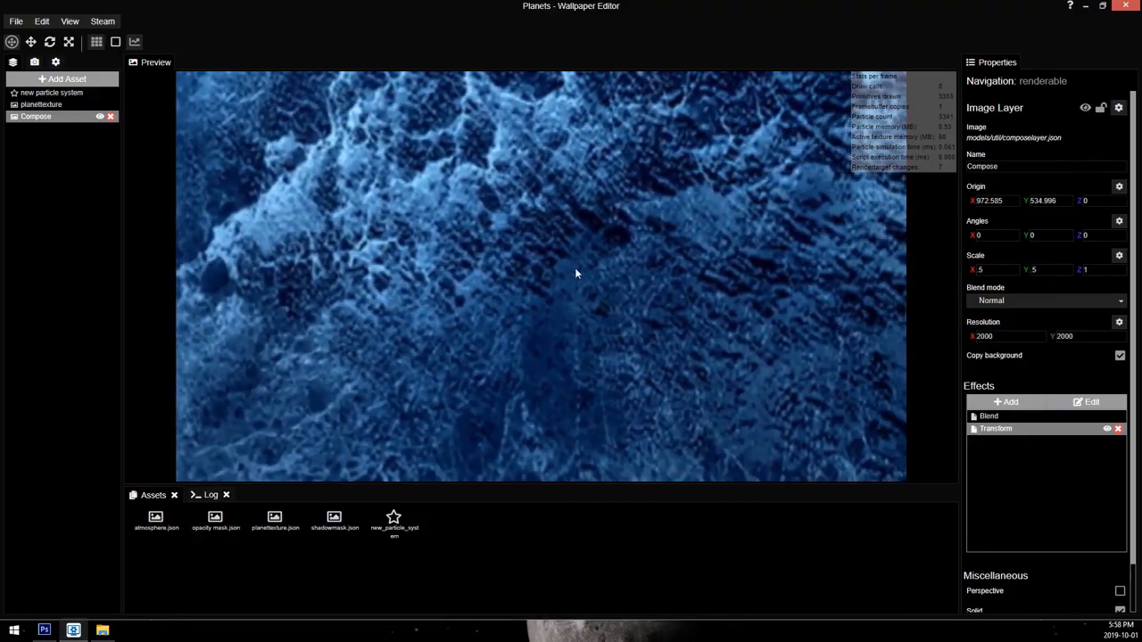
{"action": "scroll", "coordinate": [672, 309], "scroll_direction": "down", "scroll_amount": 6}
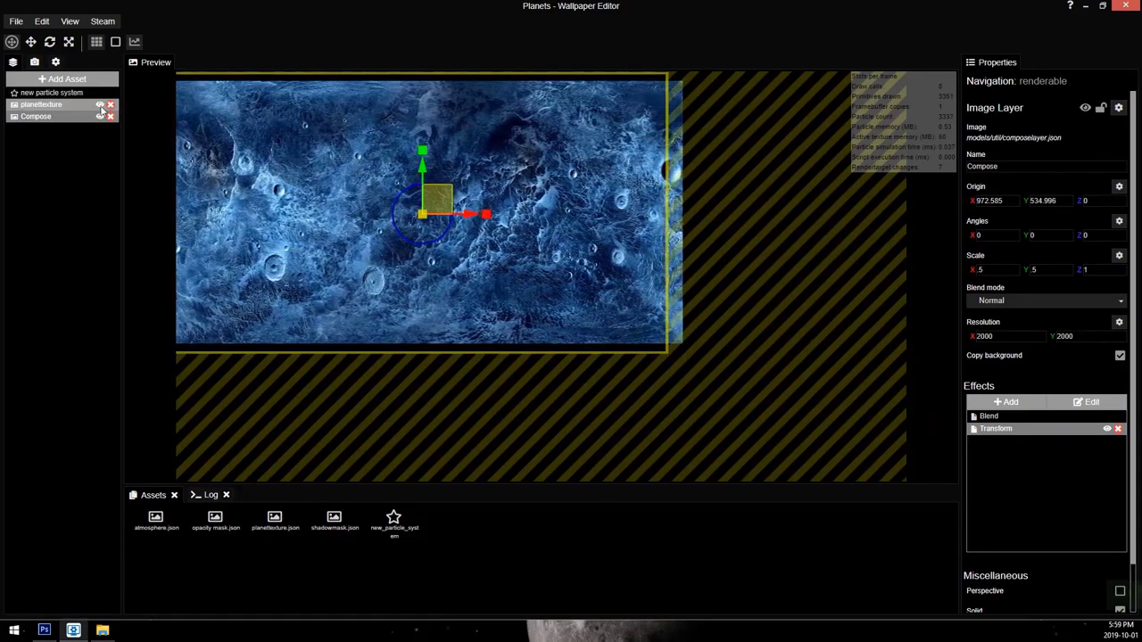
{"action": "left_click", "coordinate": [99, 105]}
{"action": "key", "text": "ctrl+s"}
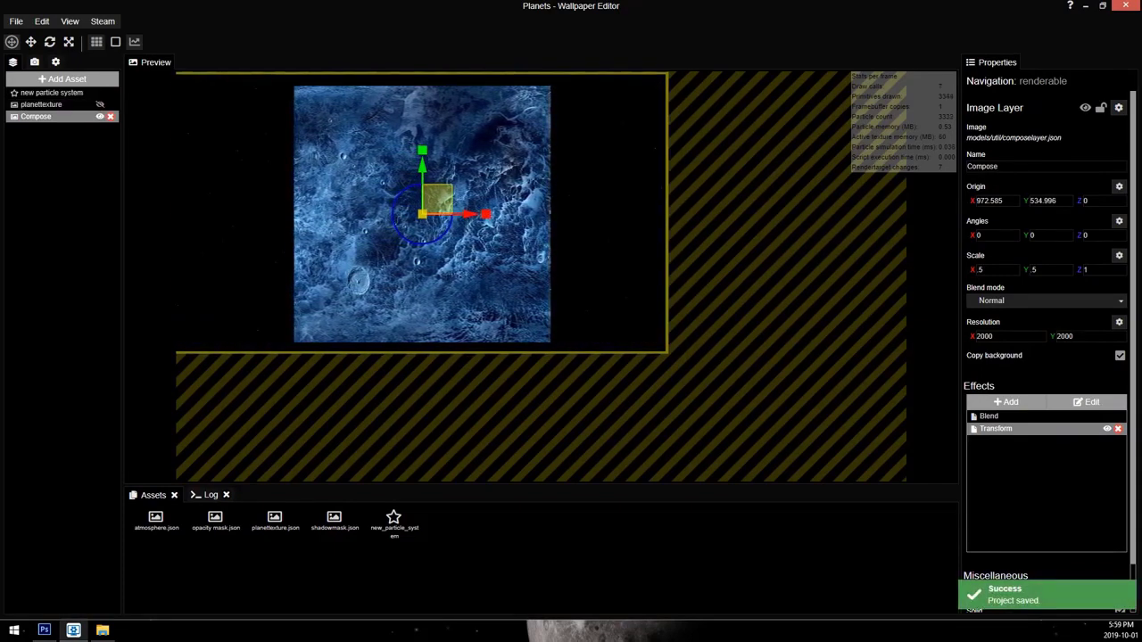
{"action": "scroll", "coordinate": [478, 213], "scroll_direction": "up", "scroll_amount": 3}
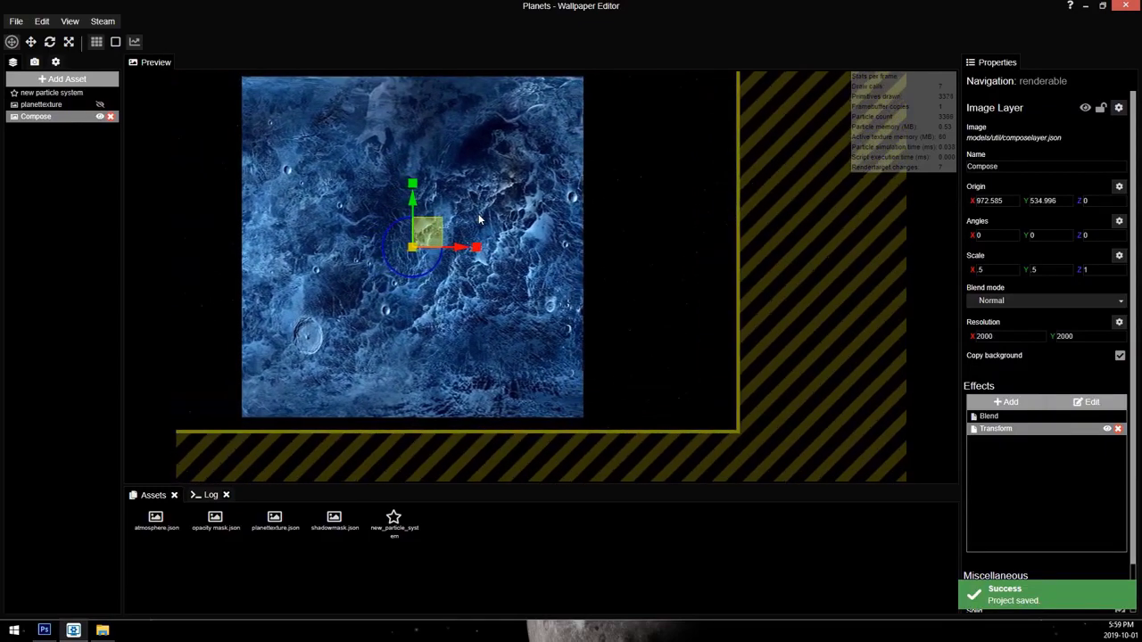
{"action": "left_click_drag", "start_coordinate": [369, 203], "coordinate": [413, 219]}
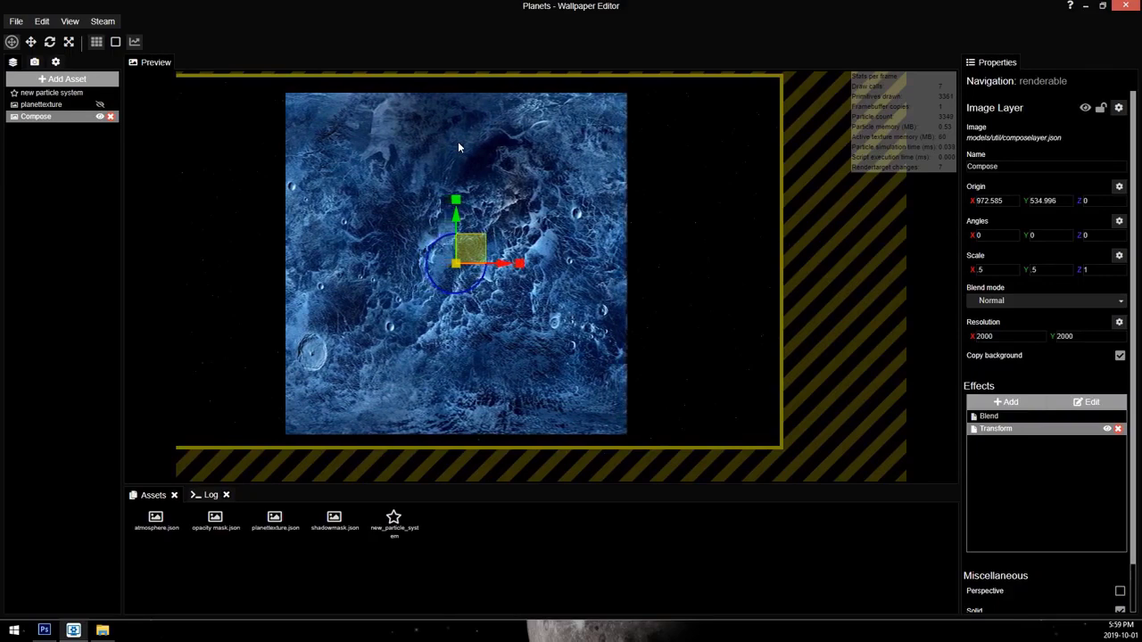
{"action": "key", "text": "ctrl+s"}
Step: Add a second Blend effect to the Compose layer in Multiply mode with shadowmask.png as its blend texture
{"action": "left_click", "coordinate": [1024, 403]}
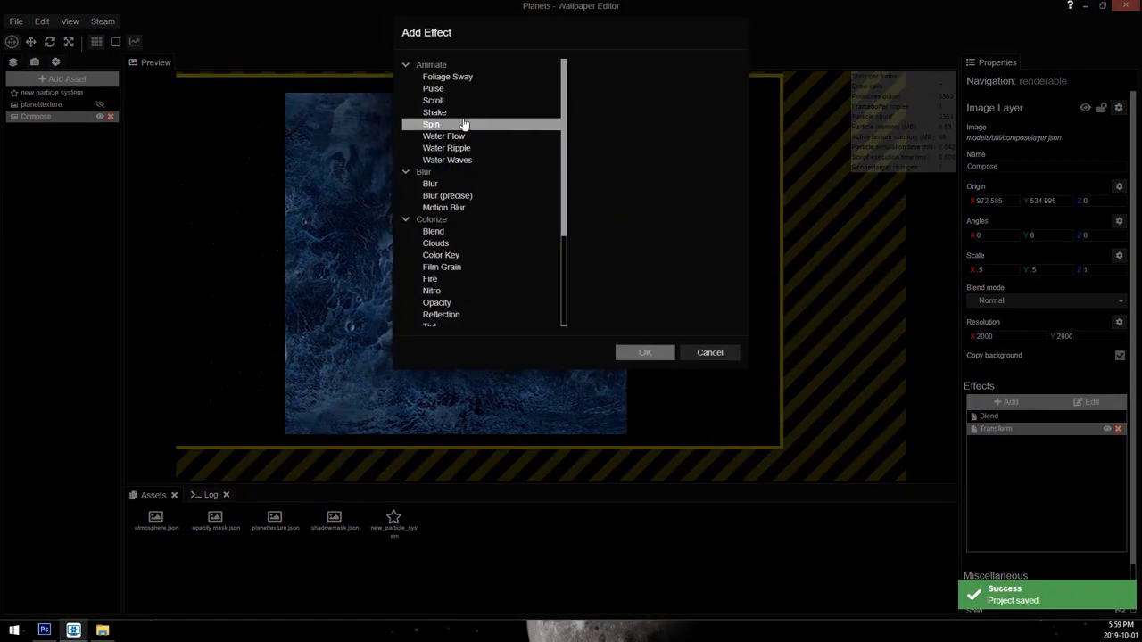
{"action": "double_click", "coordinate": [470, 234]}
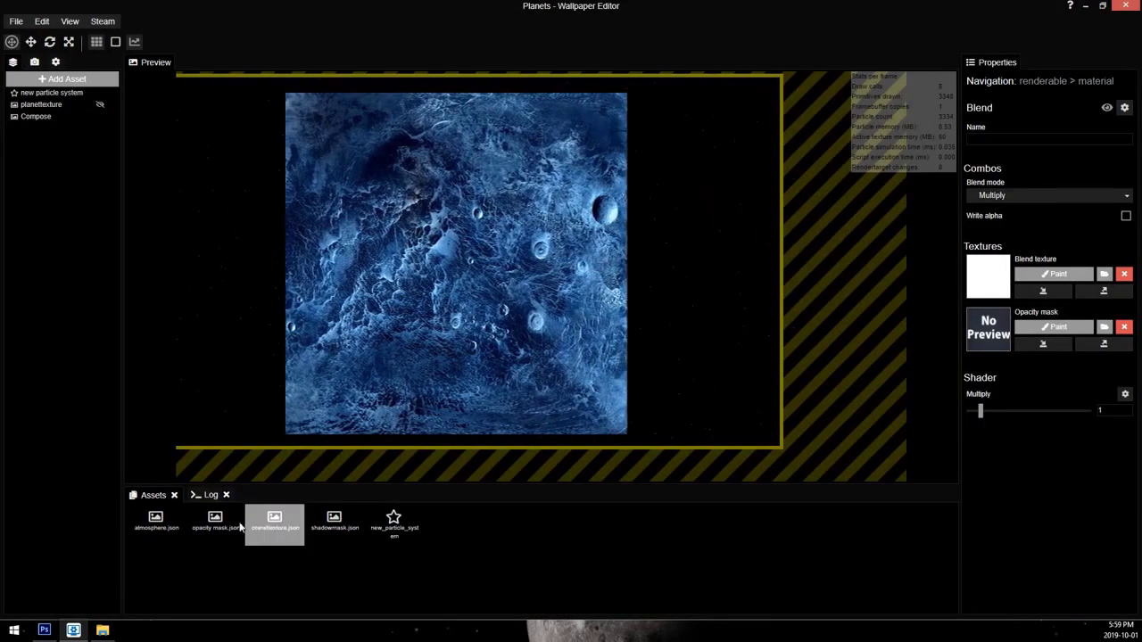
{"action": "left_click", "coordinate": [1104, 275]}
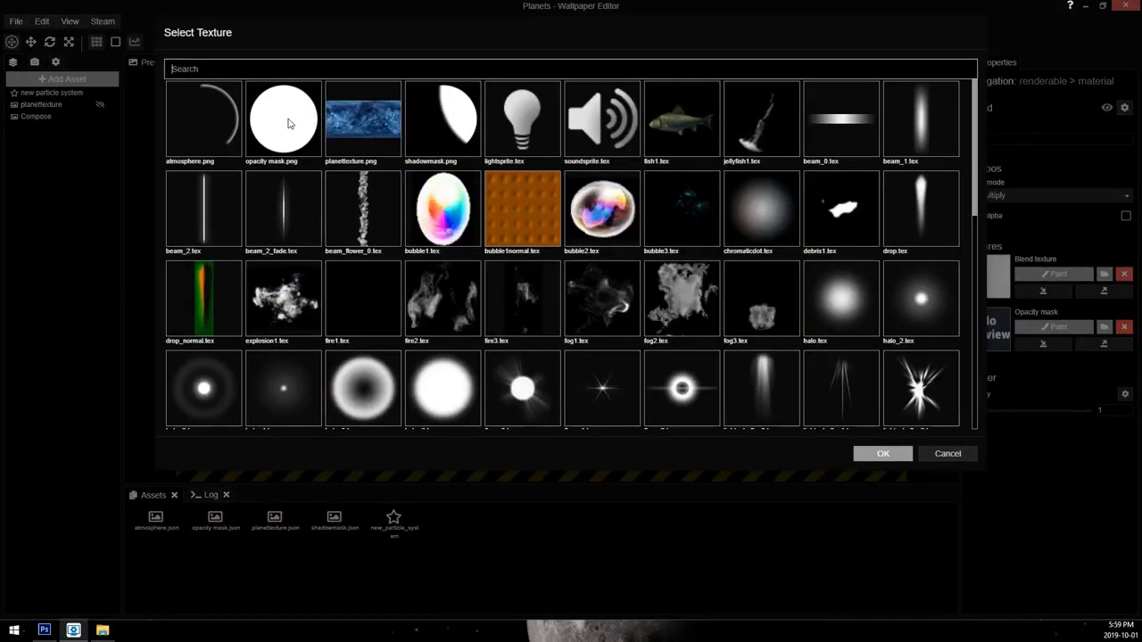
{"action": "double_click", "coordinate": [443, 118]}
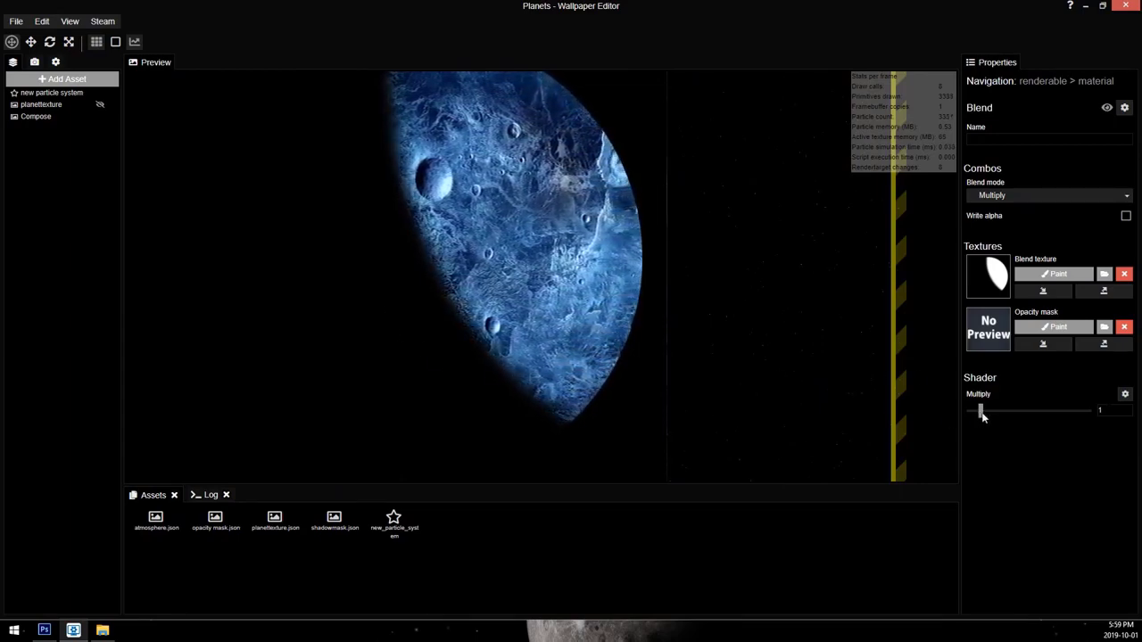
Step: Set the shadow Blend effect's Multiply value to 0.985, inspect the planet's dark side and save the project
{"action": "left_click_drag", "start_coordinate": [980, 410], "coordinate": [976, 409]}
{"action": "left_click_drag", "start_coordinate": [1115, 410], "coordinate": [757, 406]}
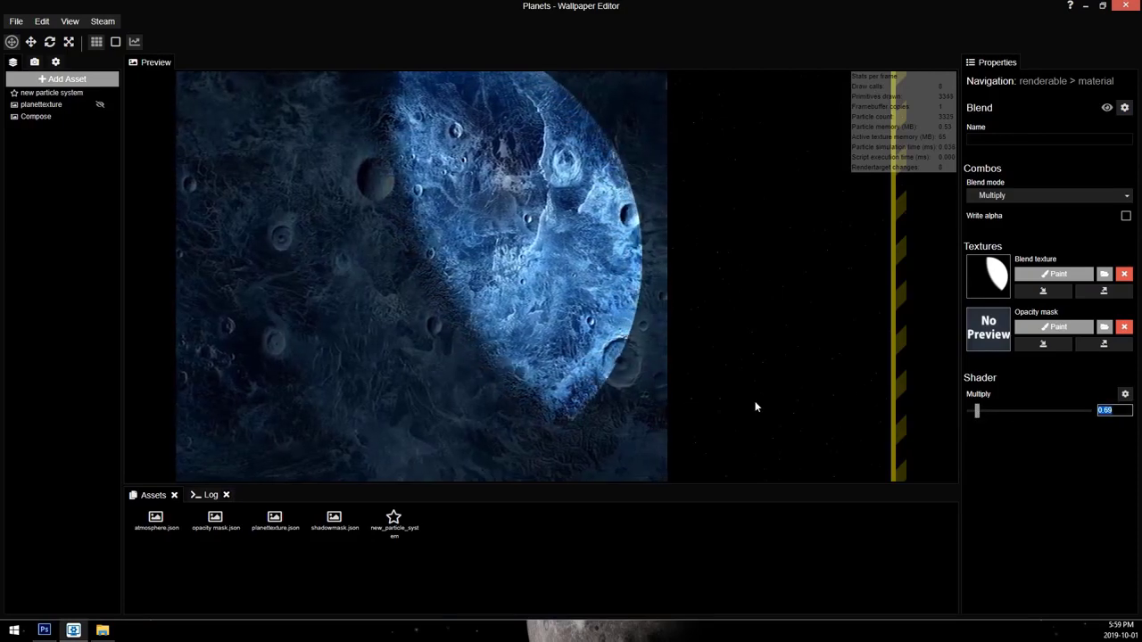
{"action": "type", "text": "0."}
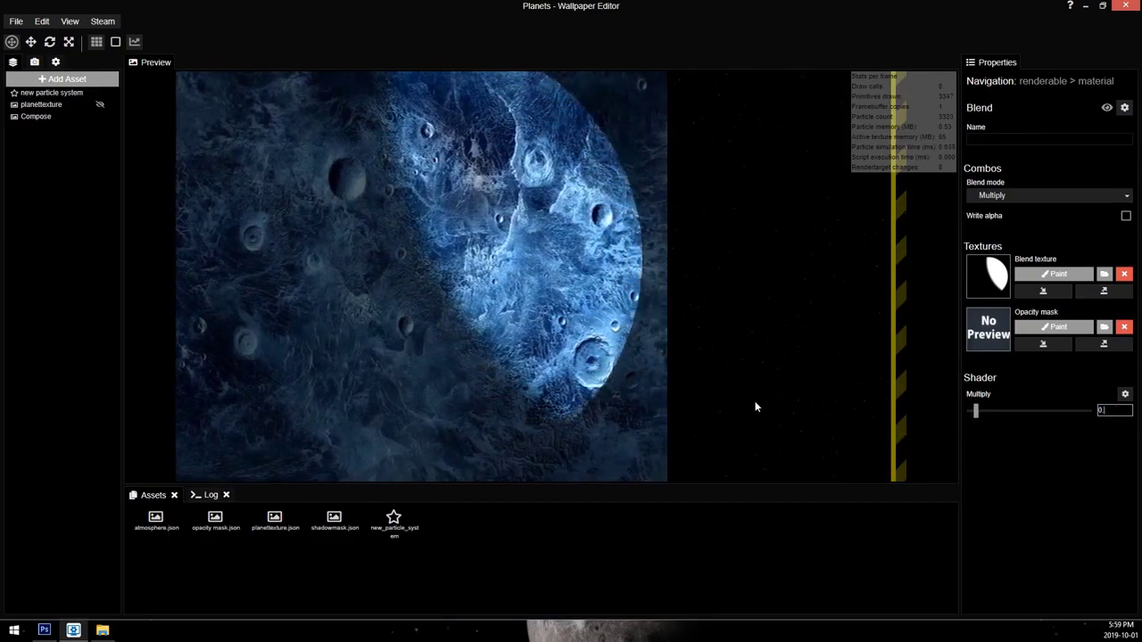
{"action": "type", "text": "99"}
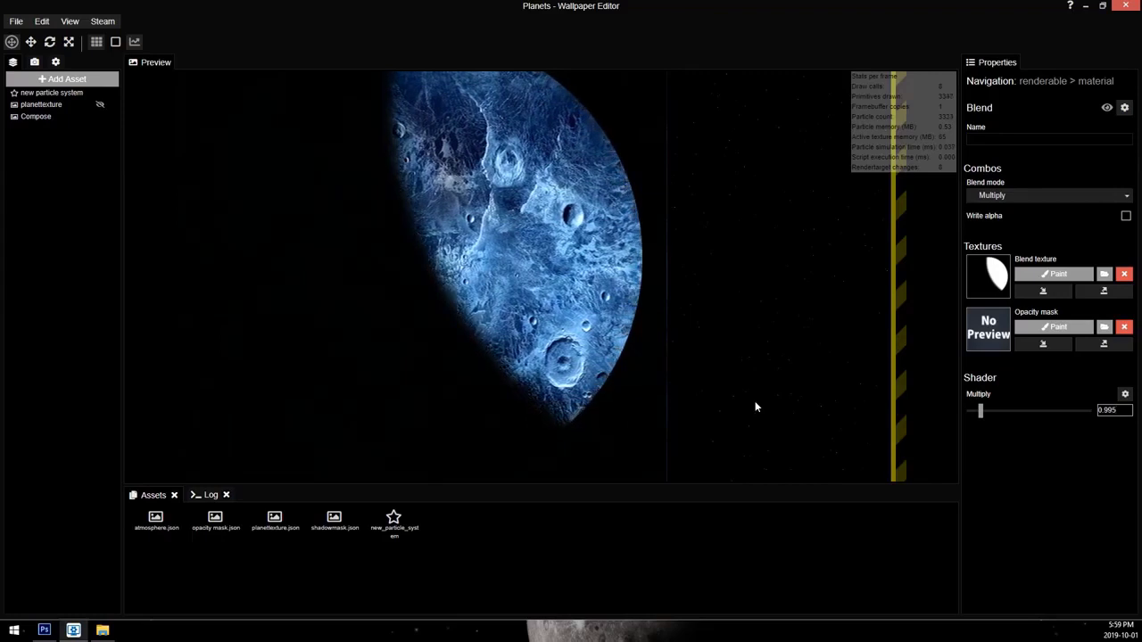
{"action": "key", "text": "BackSpace"}
{"action": "type", "text": "8"}
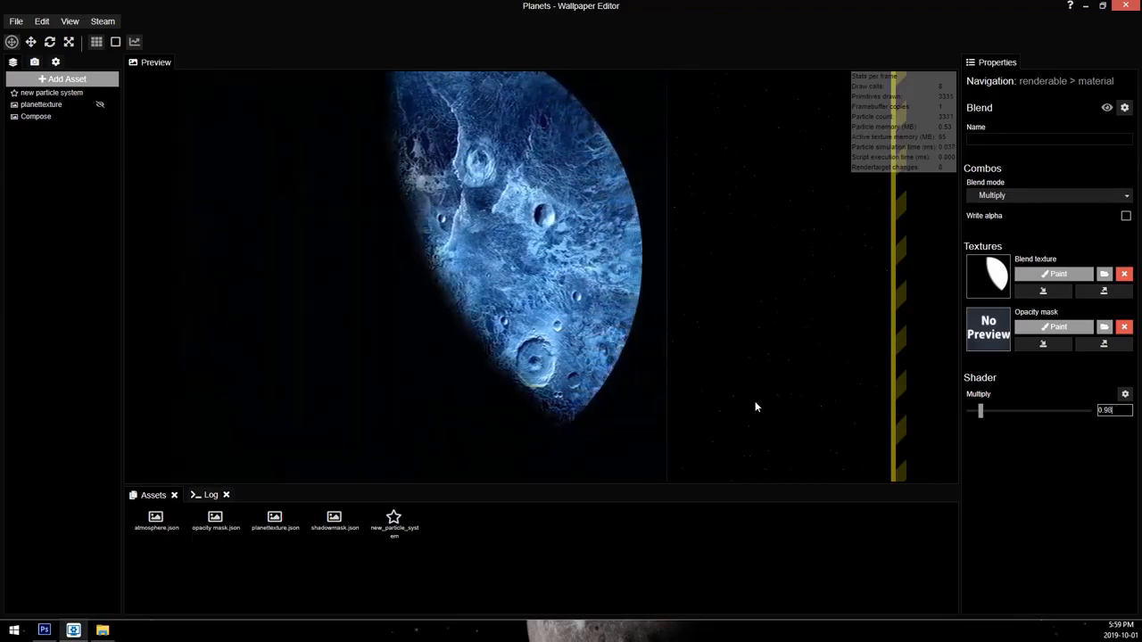
{"action": "scroll", "coordinate": [520, 231], "scroll_direction": "up", "scroll_amount": 4}
{"action": "left_click_drag", "start_coordinate": [520, 232], "coordinate": [796, 611]}
{"action": "scroll", "coordinate": [455, 179], "scroll_direction": "up", "scroll_amount": 1}
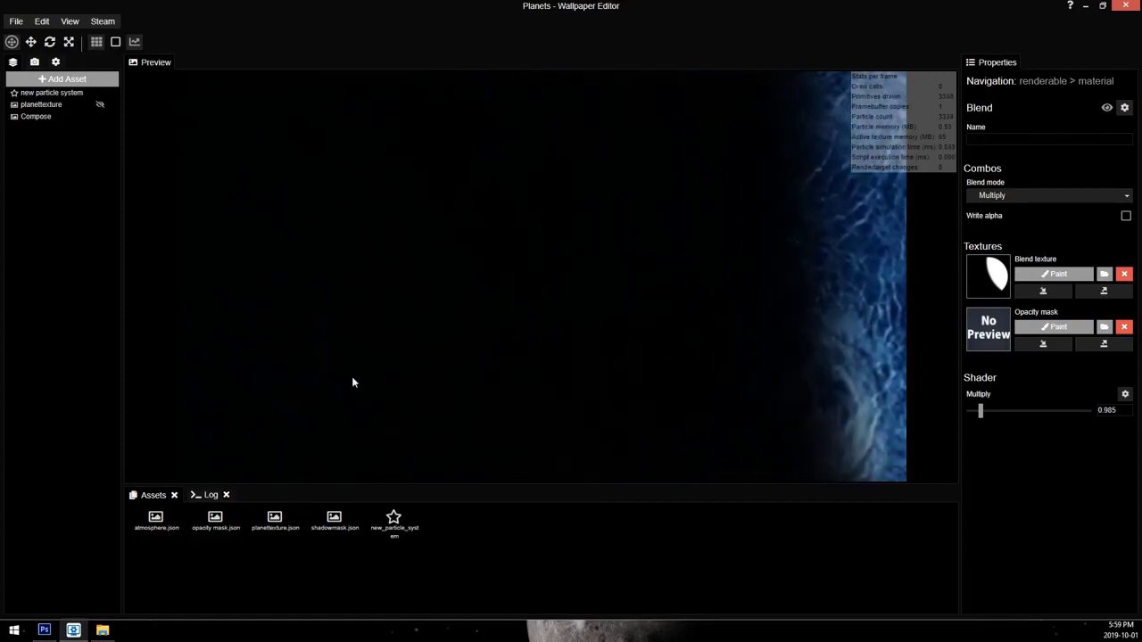
{"action": "scroll", "coordinate": [488, 280], "scroll_direction": "down", "scroll_amount": 4}
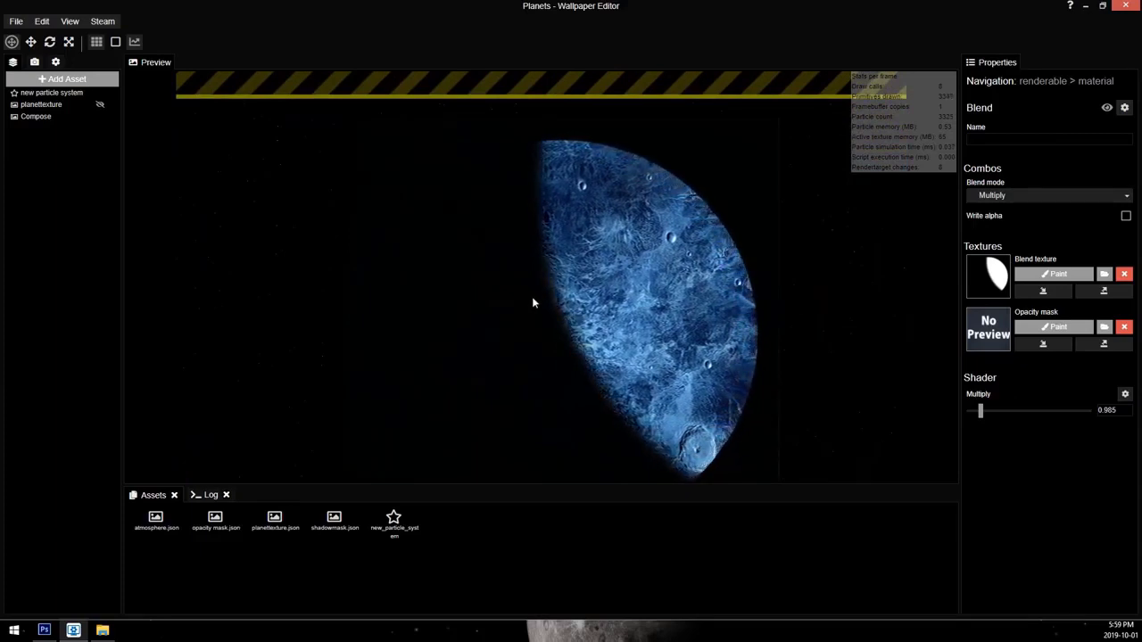
{"action": "left_click_drag", "start_coordinate": [531, 297], "coordinate": [467, 276]}
{"action": "key", "text": "ctrl+s"}
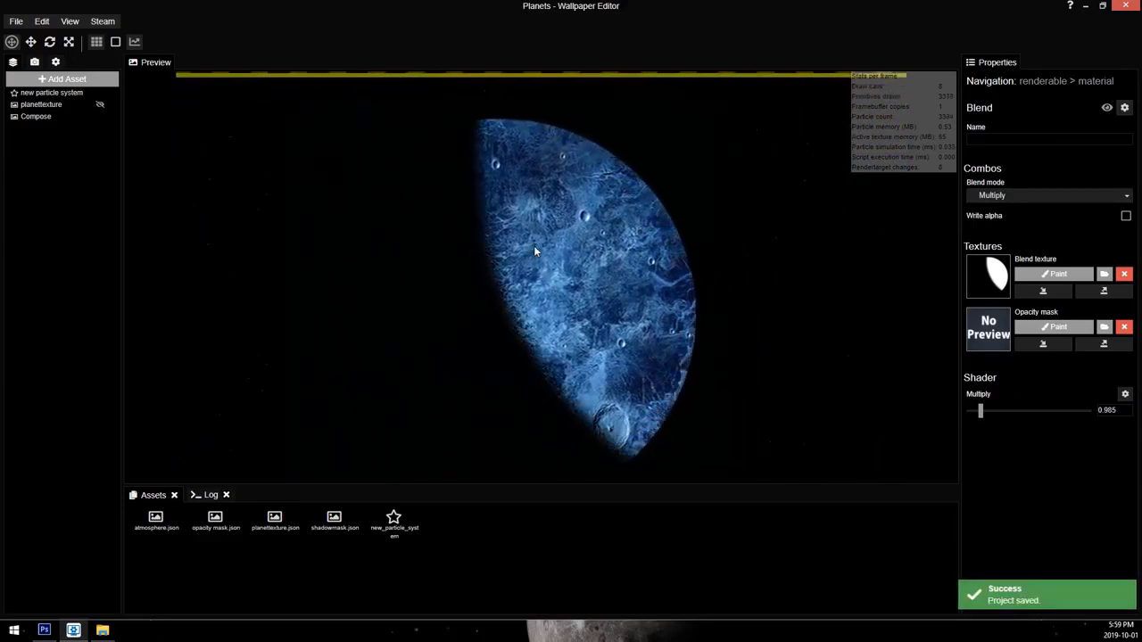
Step: Add an Opacity effect to the Compose layer with opacity mask.png as its opacity mask
{"action": "scroll", "coordinate": [134, 158], "scroll_direction": "down", "scroll_amount": 2}
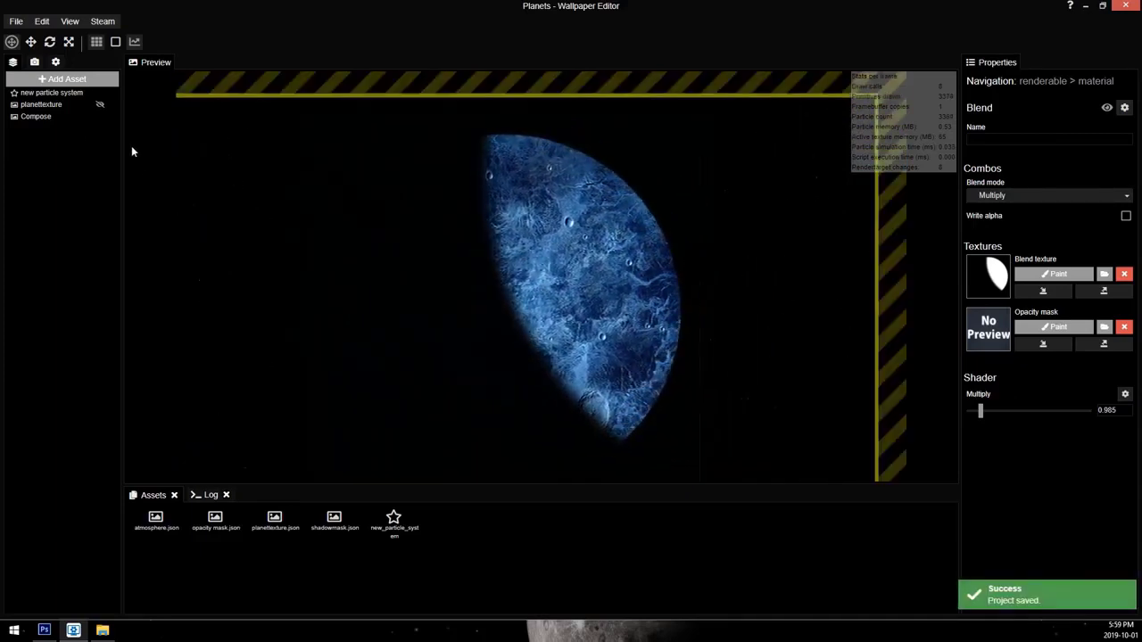
{"action": "left_click", "coordinate": [50, 117]}
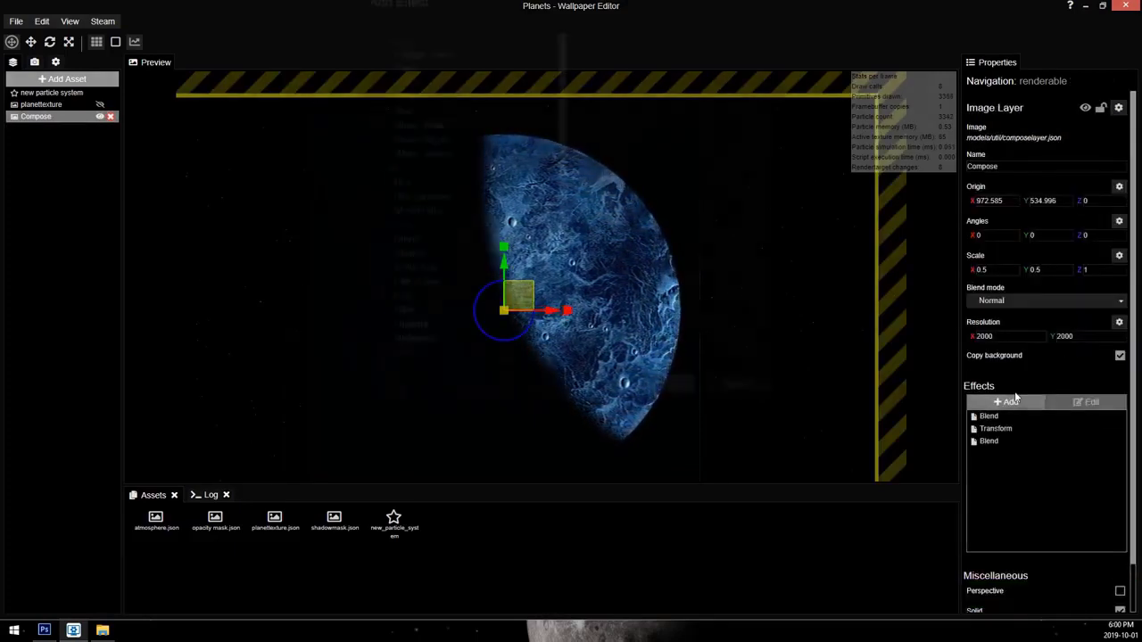
{"action": "left_click", "coordinate": [1013, 400]}
{"action": "double_click", "coordinate": [463, 304]}
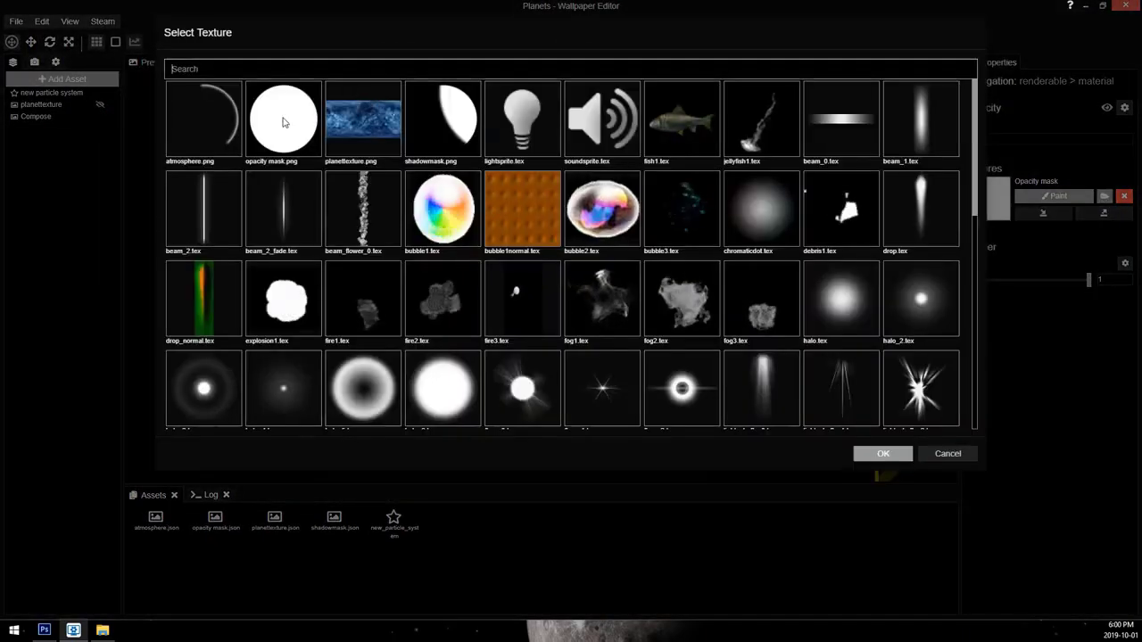
{"action": "double_click", "coordinate": [283, 122]}
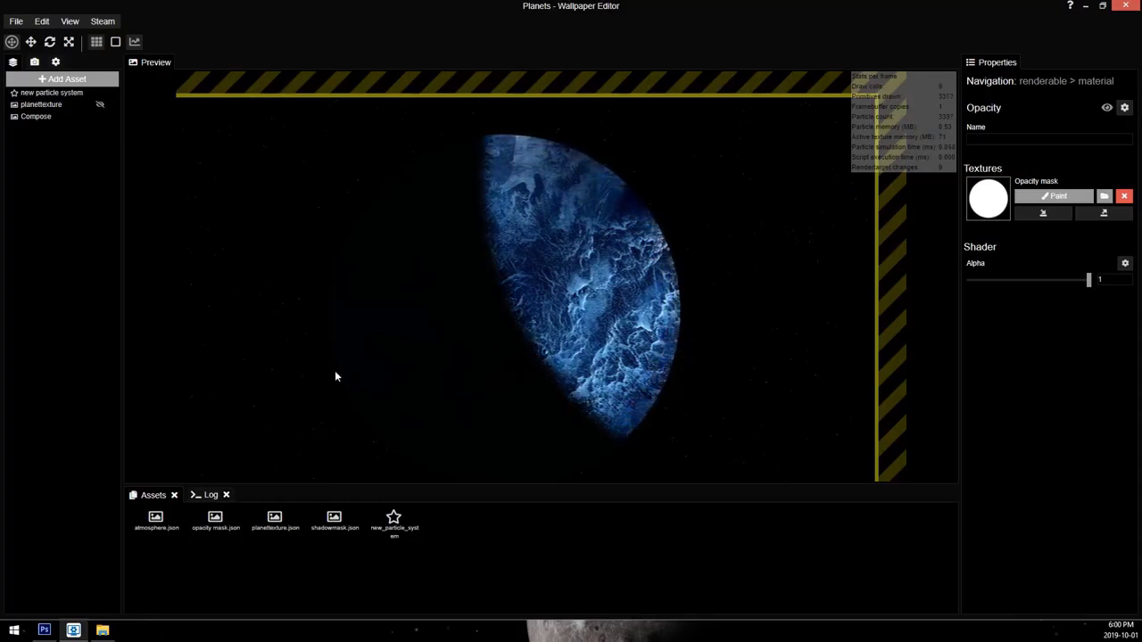
Step: Move the Compose layer to an origin of about X 492, Y 396
{"action": "scroll", "coordinate": [783, 282], "scroll_direction": "up", "scroll_amount": 3}
{"action": "scroll", "coordinate": [704, 247], "scroll_direction": "down", "scroll_amount": 4}
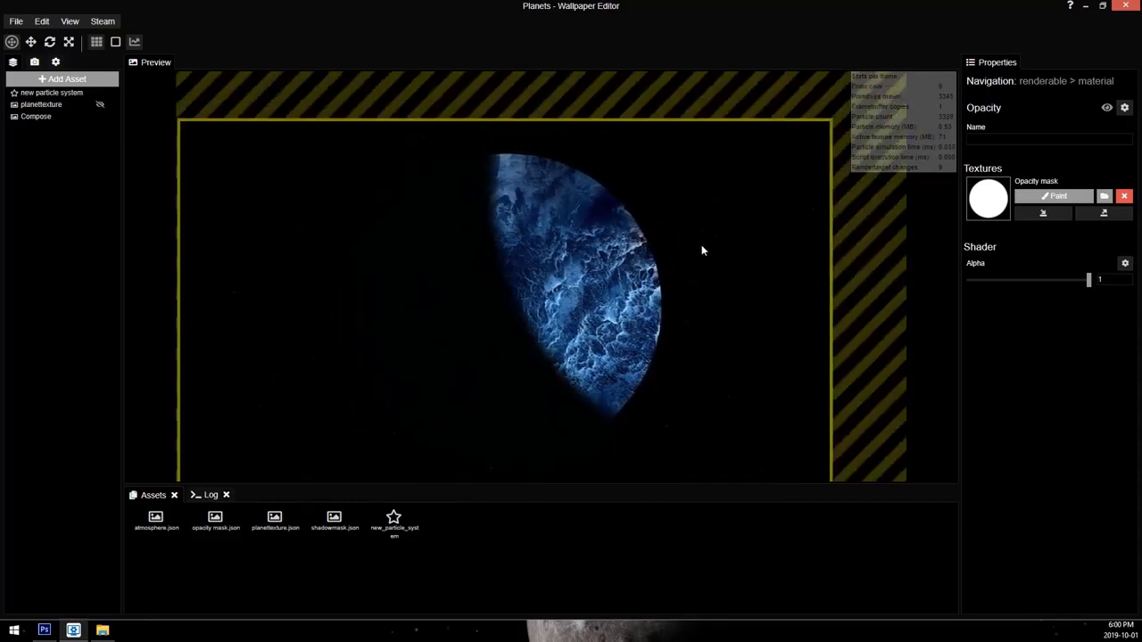
{"action": "left_click", "coordinate": [73, 116]}
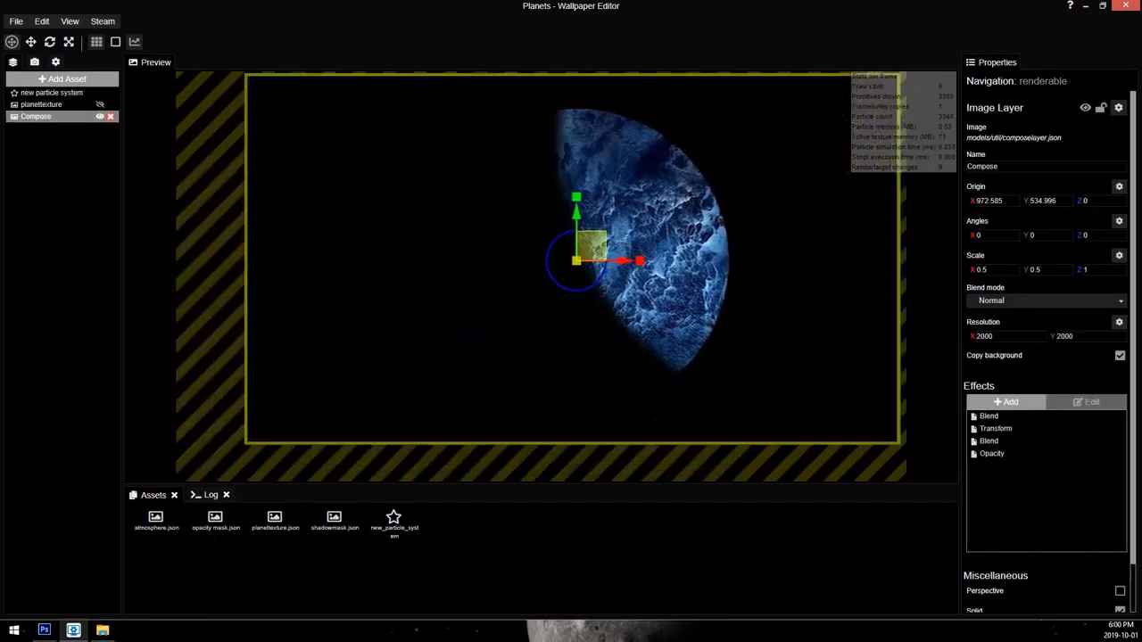
{"action": "left_click_drag", "start_coordinate": [591, 237], "coordinate": [428, 286]}
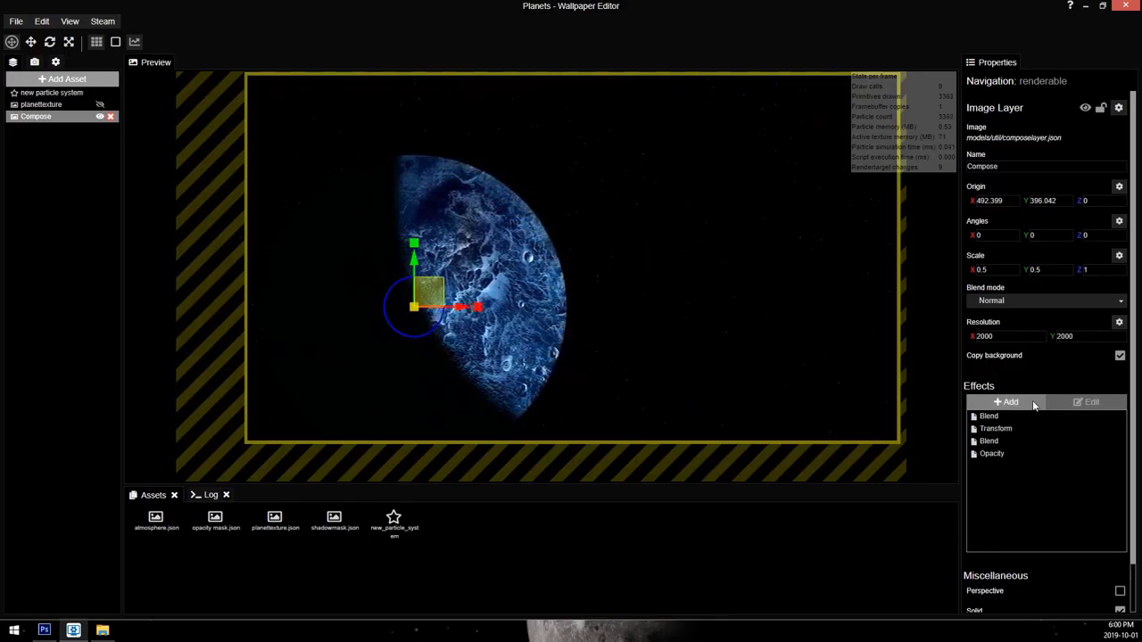
Step: Add a Fisheye effect to the Compose layer, reduce its size to 0.68 and save the project
{"action": "left_click", "coordinate": [1007, 402]}
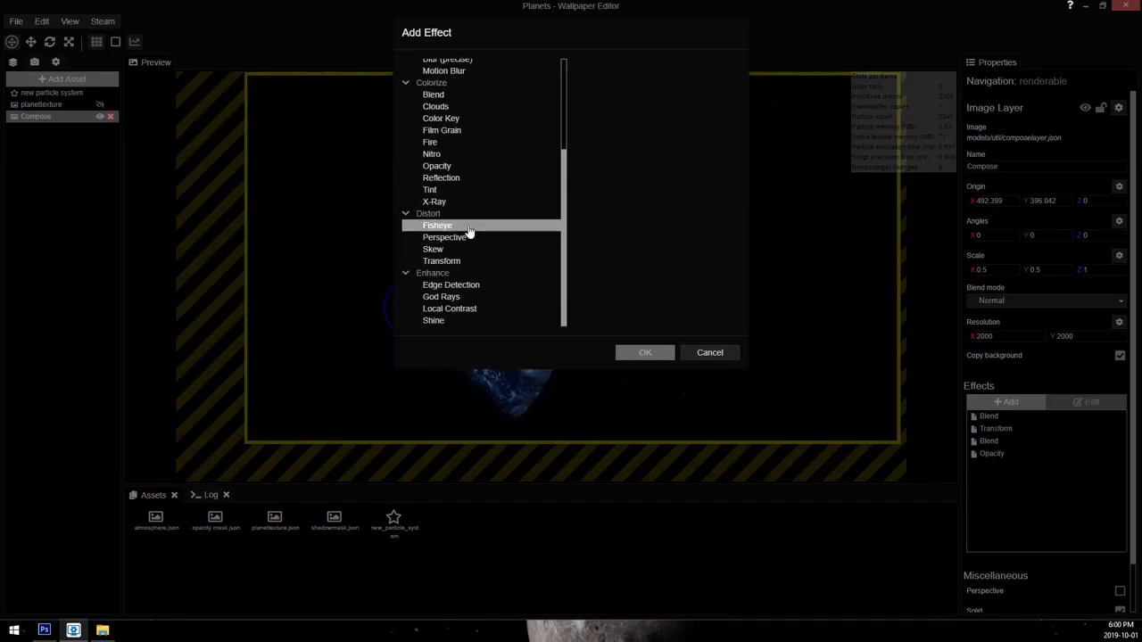
{"action": "left_click", "coordinate": [666, 357]}
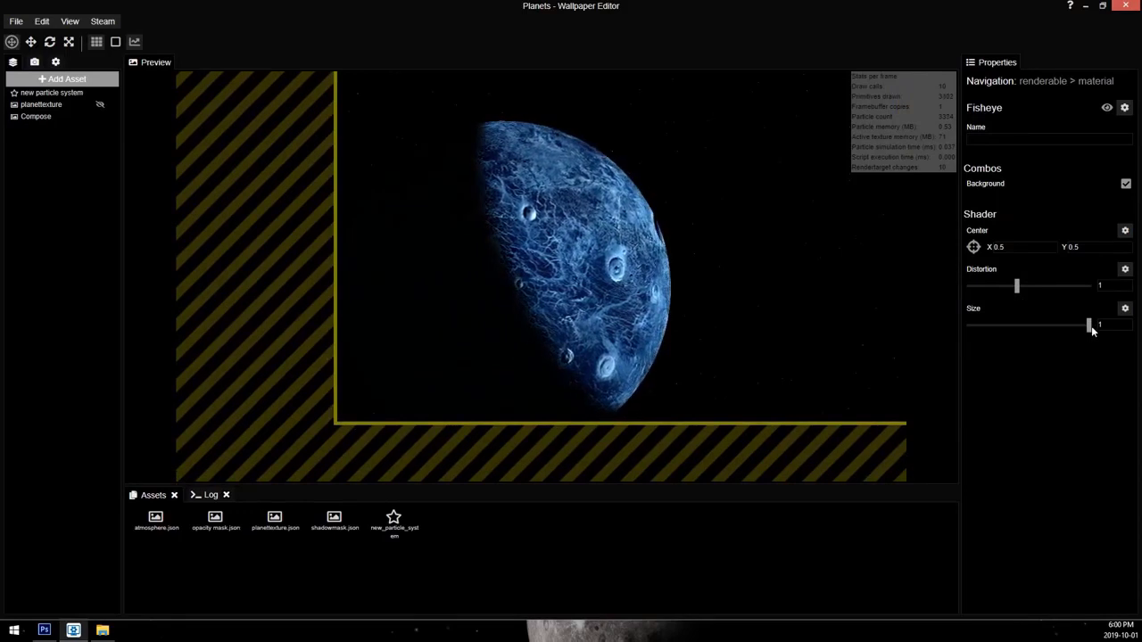
{"action": "scroll", "coordinate": [569, 256], "scroll_direction": "up", "scroll_amount": 5}
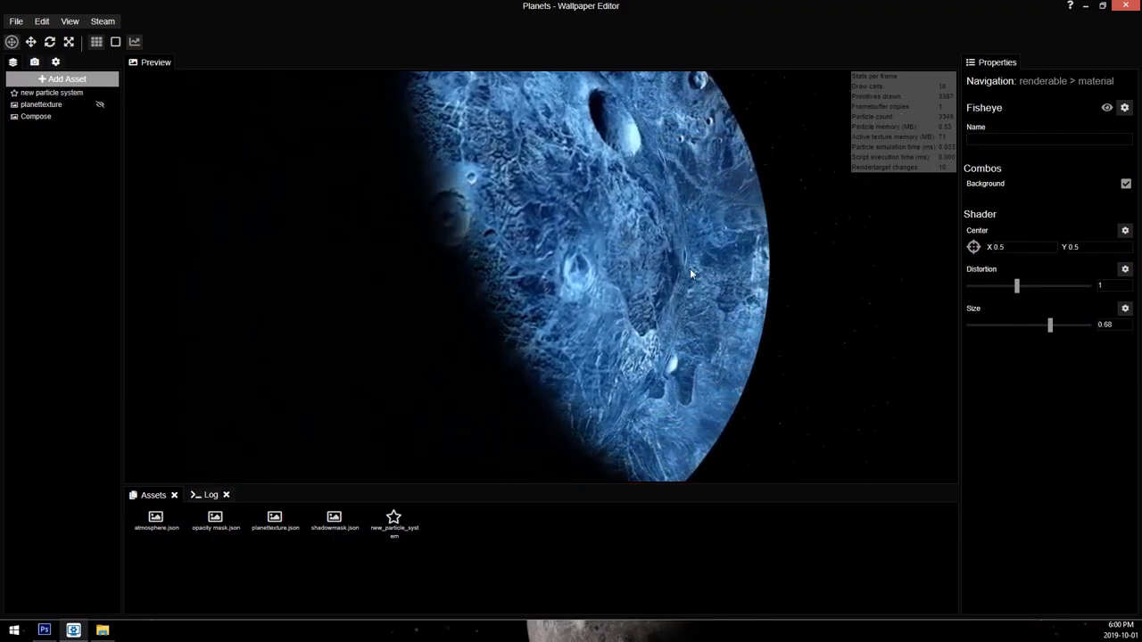
{"action": "scroll", "coordinate": [629, 241], "scroll_direction": "down", "scroll_amount": 3}
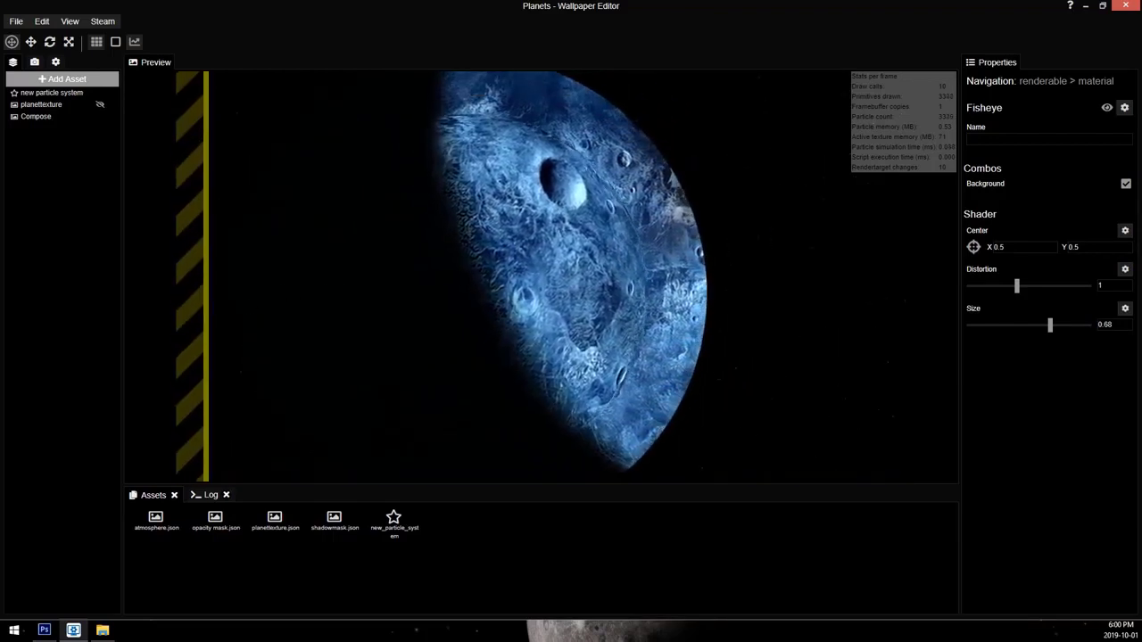
{"action": "key", "text": "ctrl+s"}
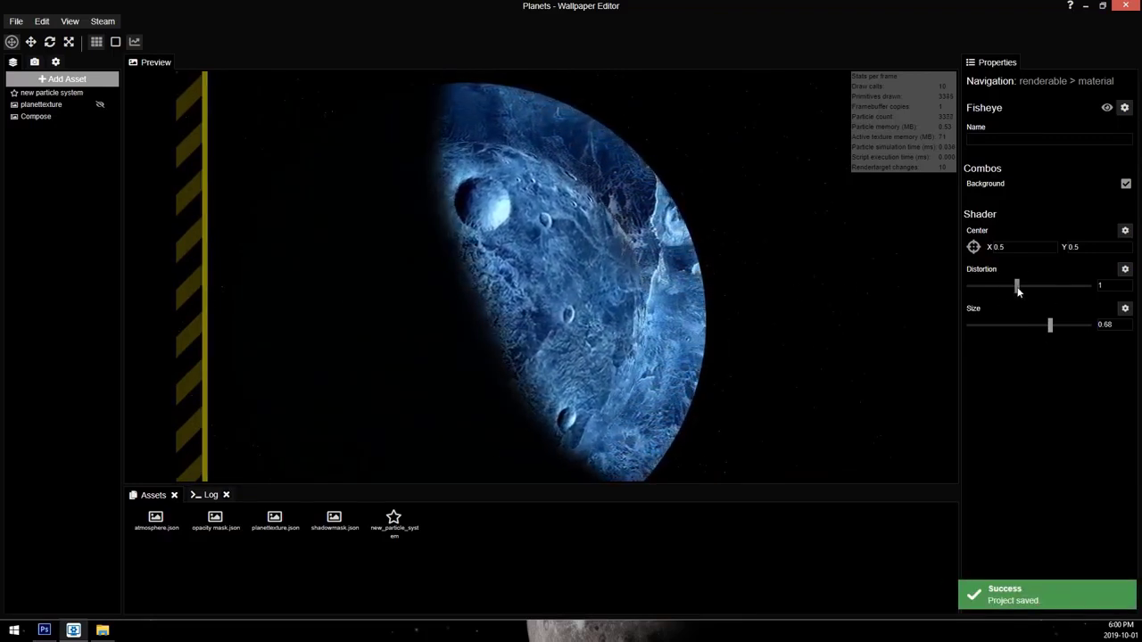
Step: Set the Fisheye effect's distortion to 0.24 and its size to 0.9
{"action": "left_click_drag", "start_coordinate": [1016, 286], "coordinate": [977, 285]}
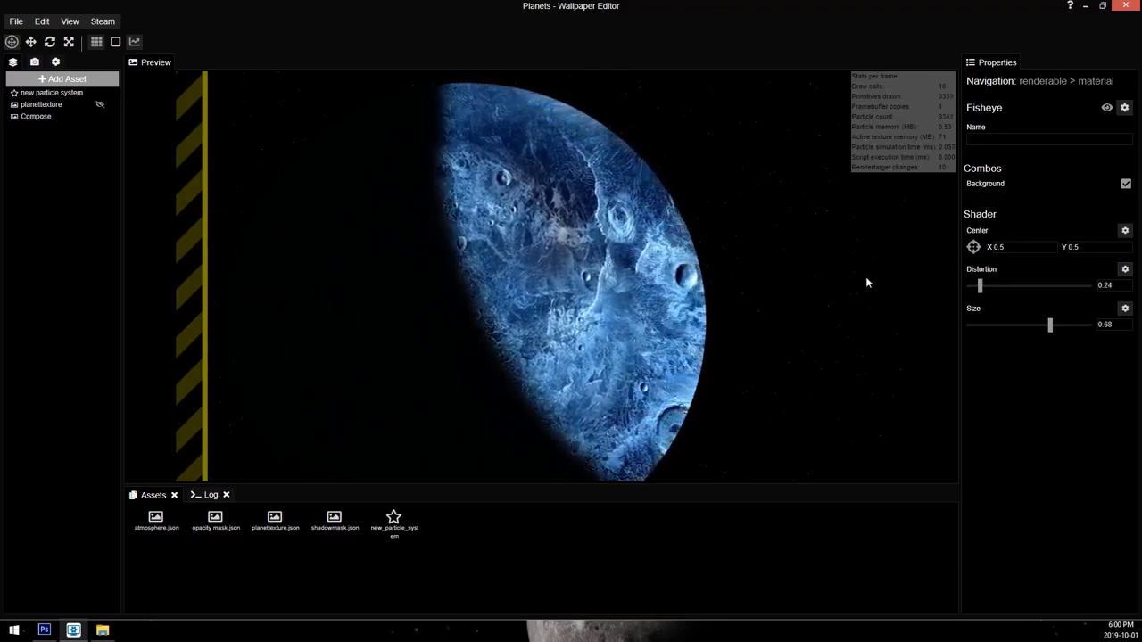
{"action": "scroll", "coordinate": [867, 282], "scroll_direction": "up", "scroll_amount": 2}
{"action": "left_click_drag", "start_coordinate": [1051, 328], "coordinate": [1077, 335]}
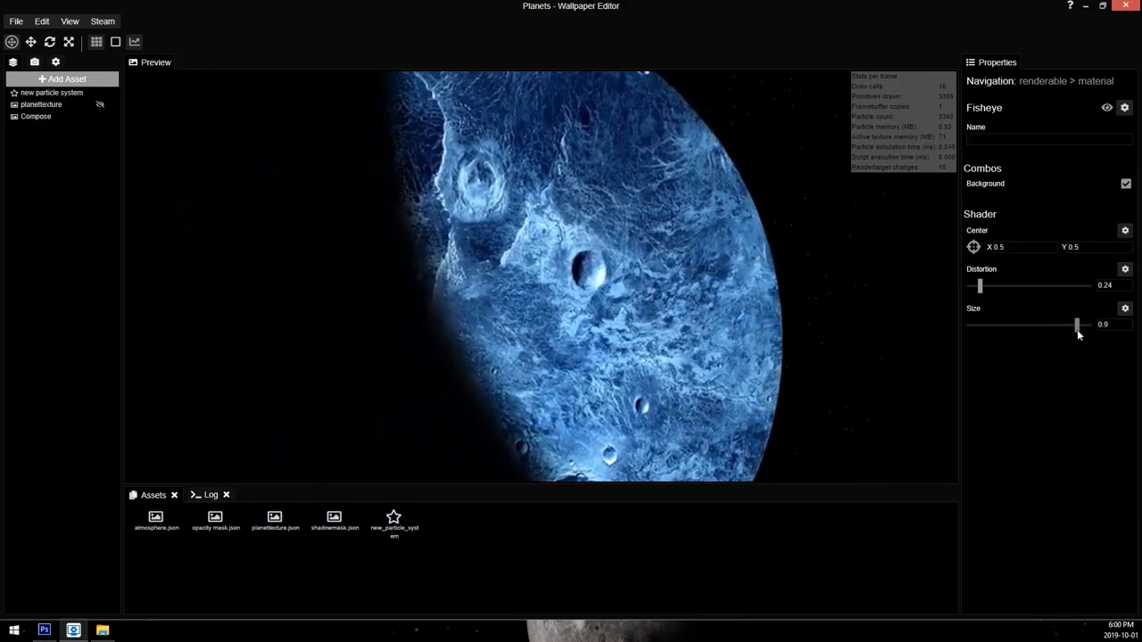
{"action": "scroll", "coordinate": [805, 348], "scroll_direction": "down", "scroll_amount": 3}
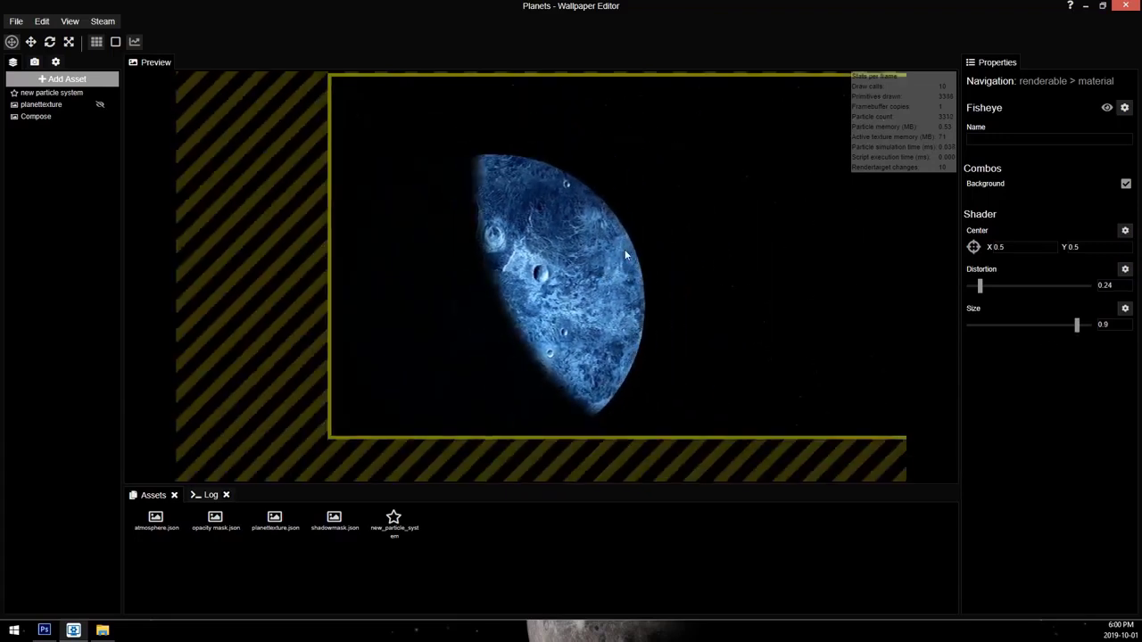
Step: Hide the Compose layer's second Blend effect and set its Fisheye distortion to 0.75
{"action": "scroll", "coordinate": [624, 256], "scroll_direction": "up", "scroll_amount": 4}
{"action": "left_click", "coordinate": [53, 115]}
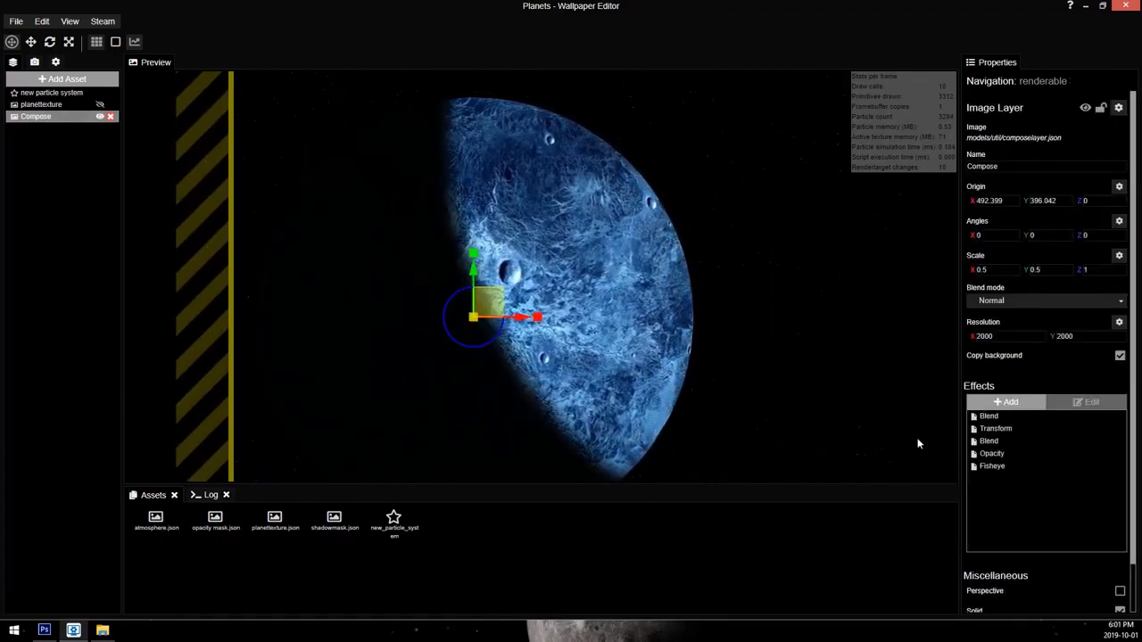
{"action": "left_click", "coordinate": [1107, 441]}
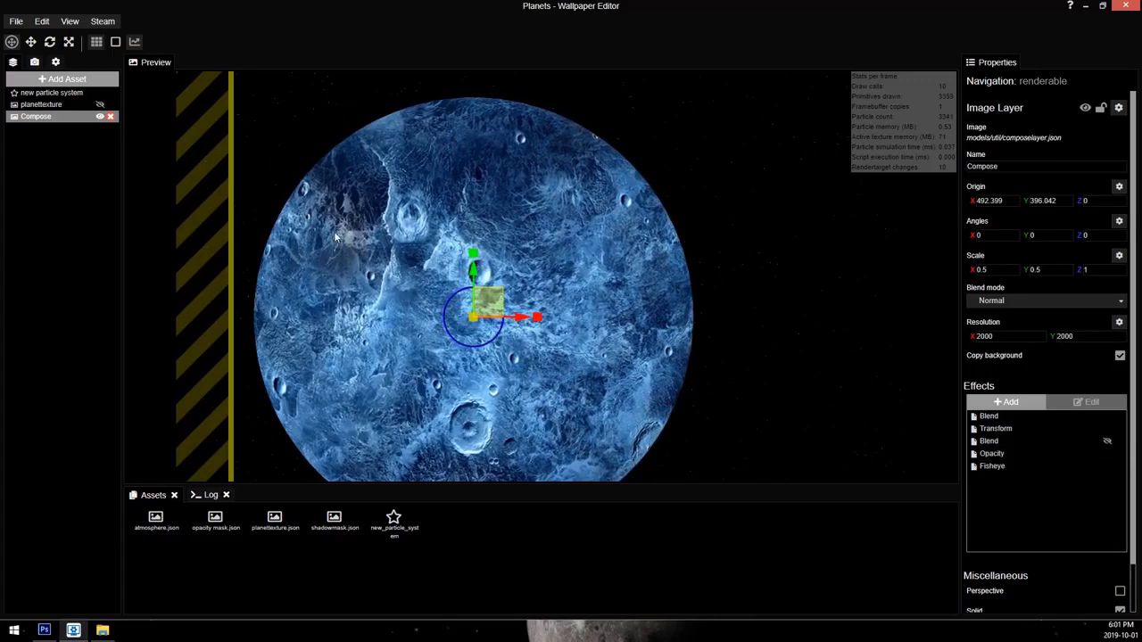
{"action": "left_click", "coordinate": [1011, 466]}
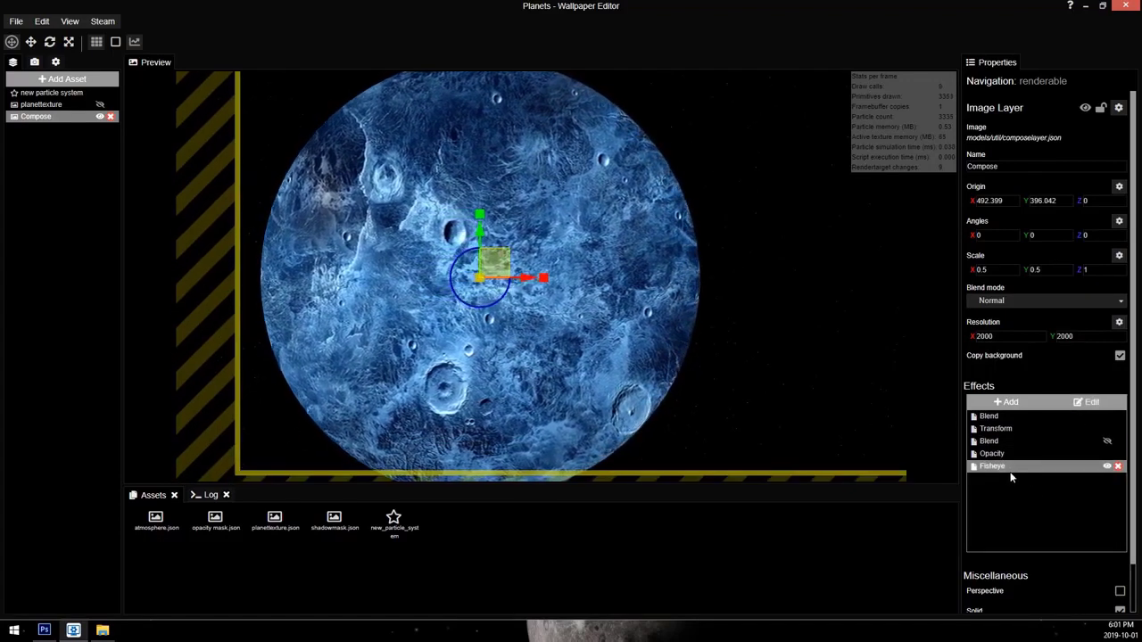
{"action": "double_click", "coordinate": [1014, 466]}
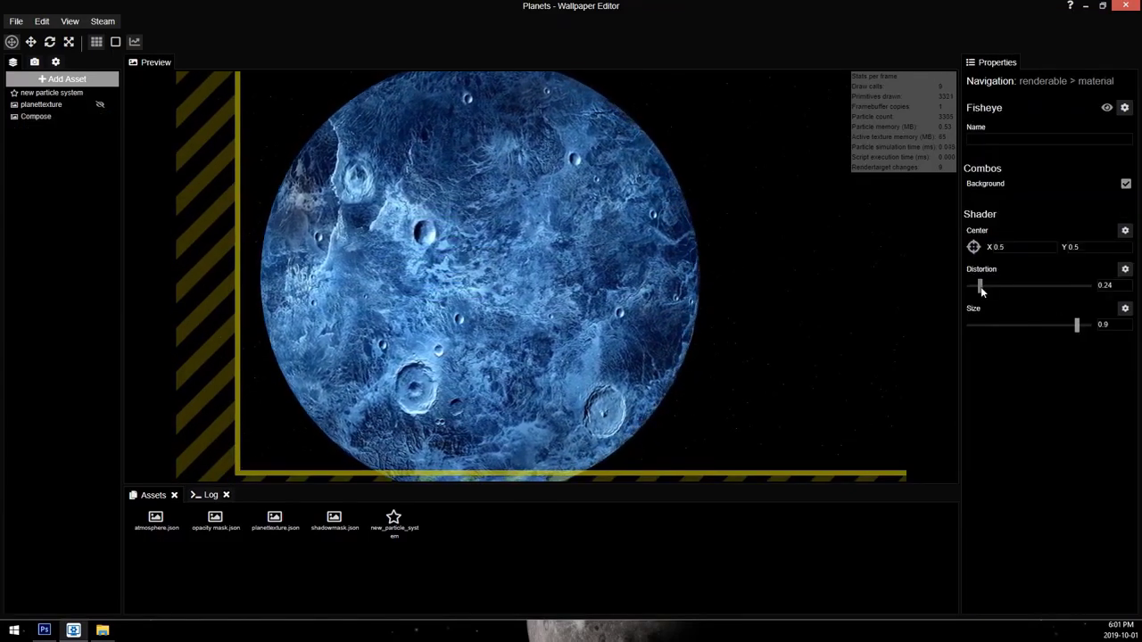
{"action": "left_click_drag", "start_coordinate": [980, 287], "coordinate": [1004, 285]}
{"action": "scroll", "coordinate": [715, 246], "scroll_direction": "down", "scroll_amount": 2}
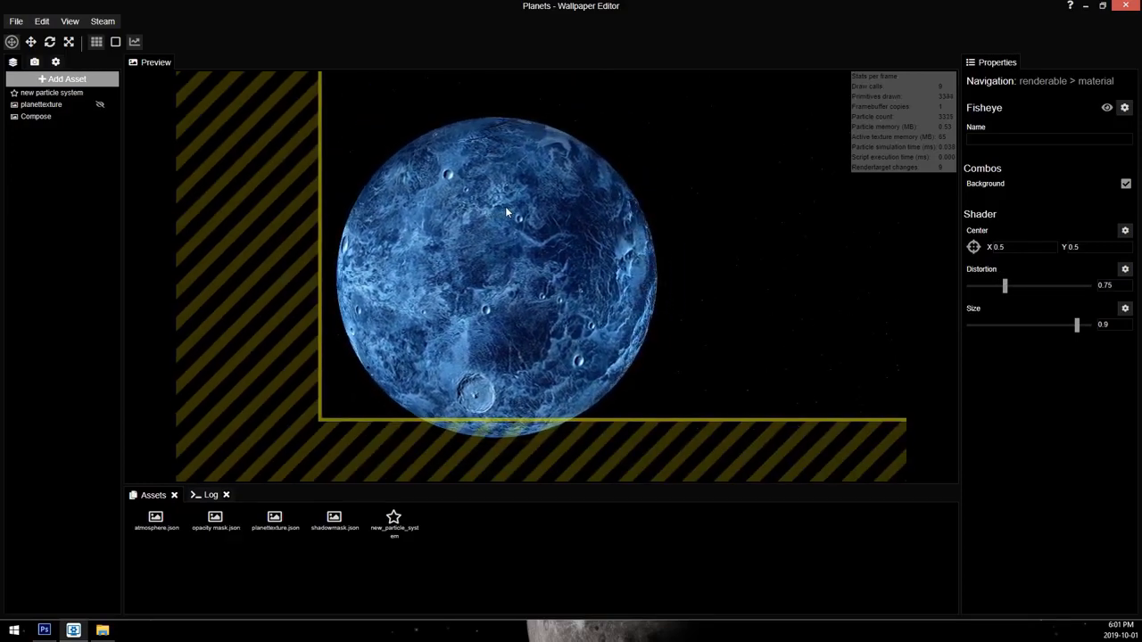
Step: Set the Y scale of the planettexture layer's Transform effect to 1 and inspect the top of the planet
{"action": "left_click", "coordinate": [41, 104]}
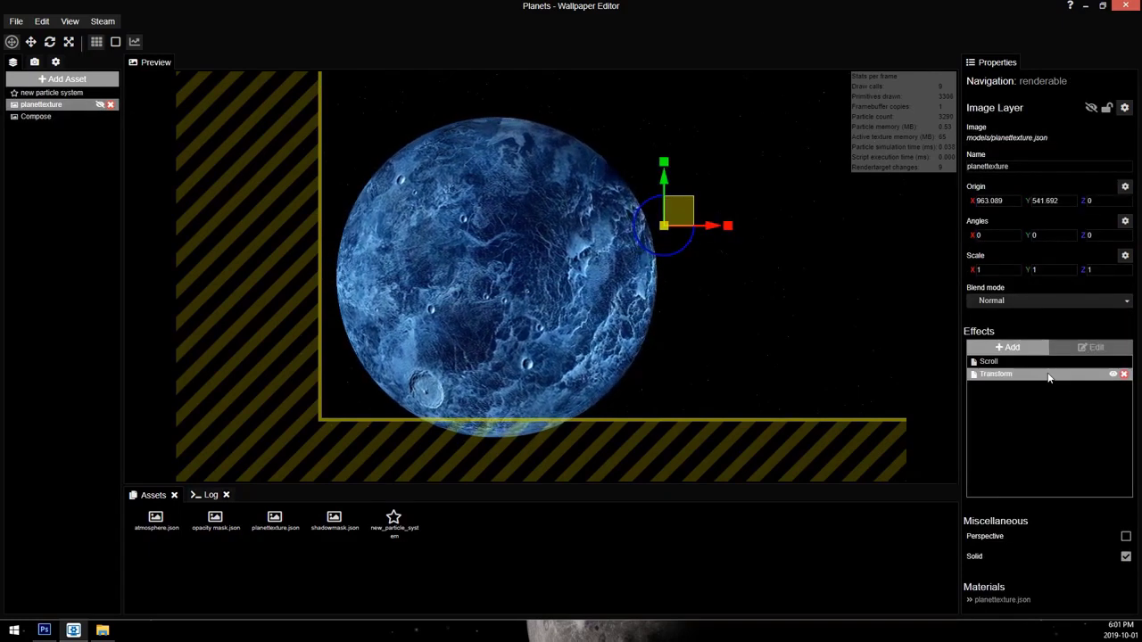
{"action": "double_click", "coordinate": [1048, 375]}
{"action": "left_click", "coordinate": [1056, 350]}
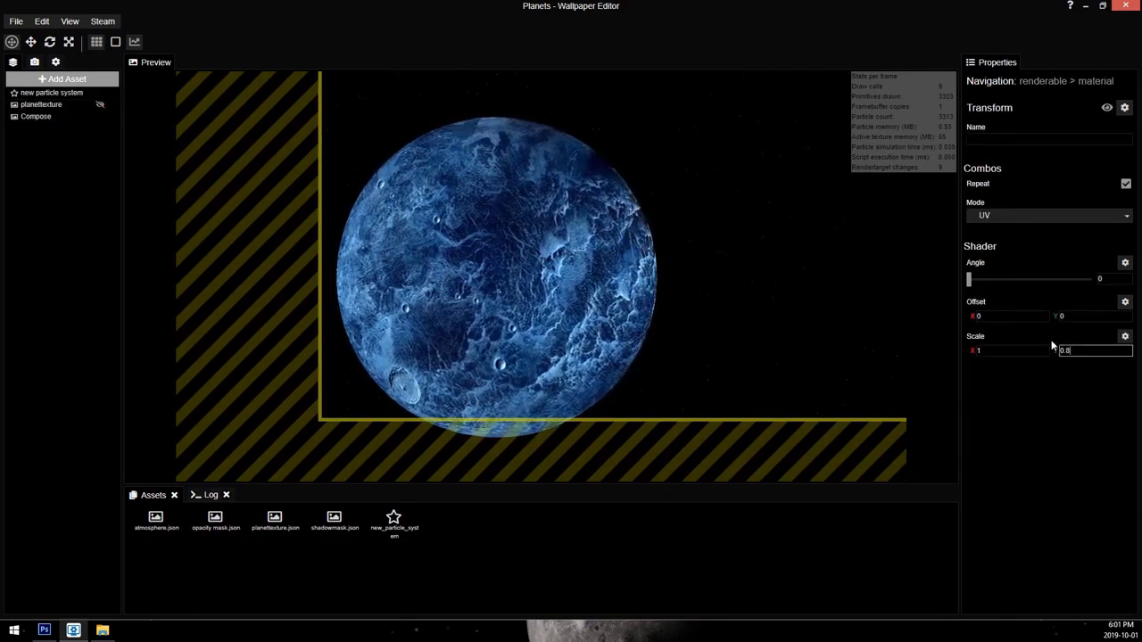
{"action": "key", "text": "ctrl+a"}
{"action": "type", "text": "1"}
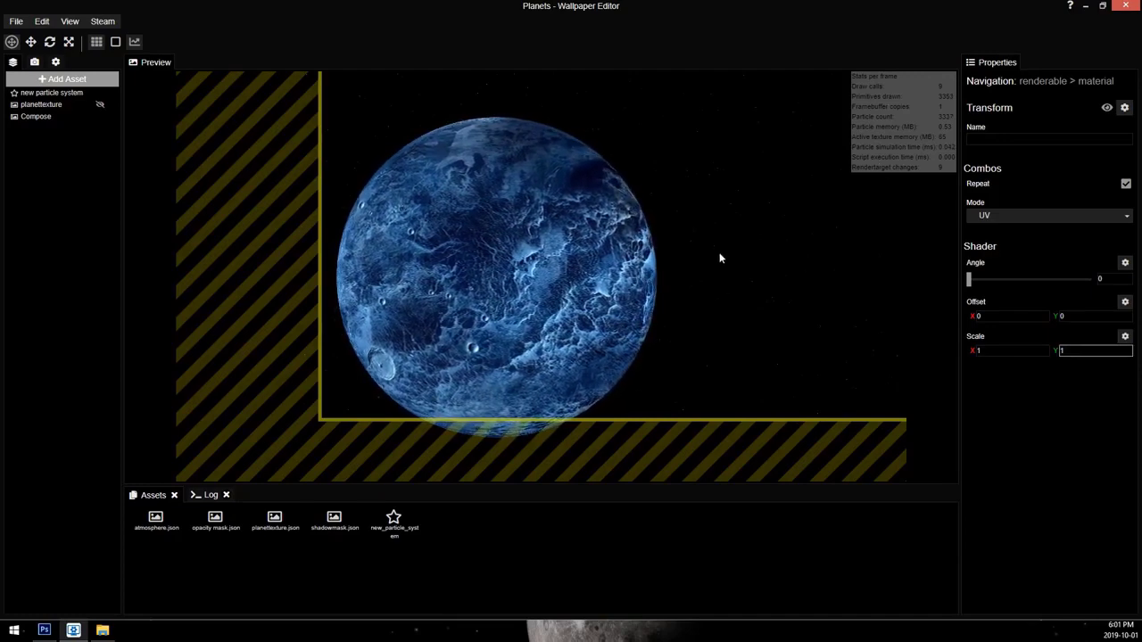
{"action": "scroll", "coordinate": [465, 116], "scroll_direction": "up", "scroll_amount": 2}
{"action": "left_click_drag", "start_coordinate": [465, 116], "coordinate": [478, 146]}
{"action": "scroll", "coordinate": [487, 106], "scroll_direction": "up", "scroll_amount": 2}
{"action": "left_click_drag", "start_coordinate": [488, 100], "coordinate": [499, 145]}
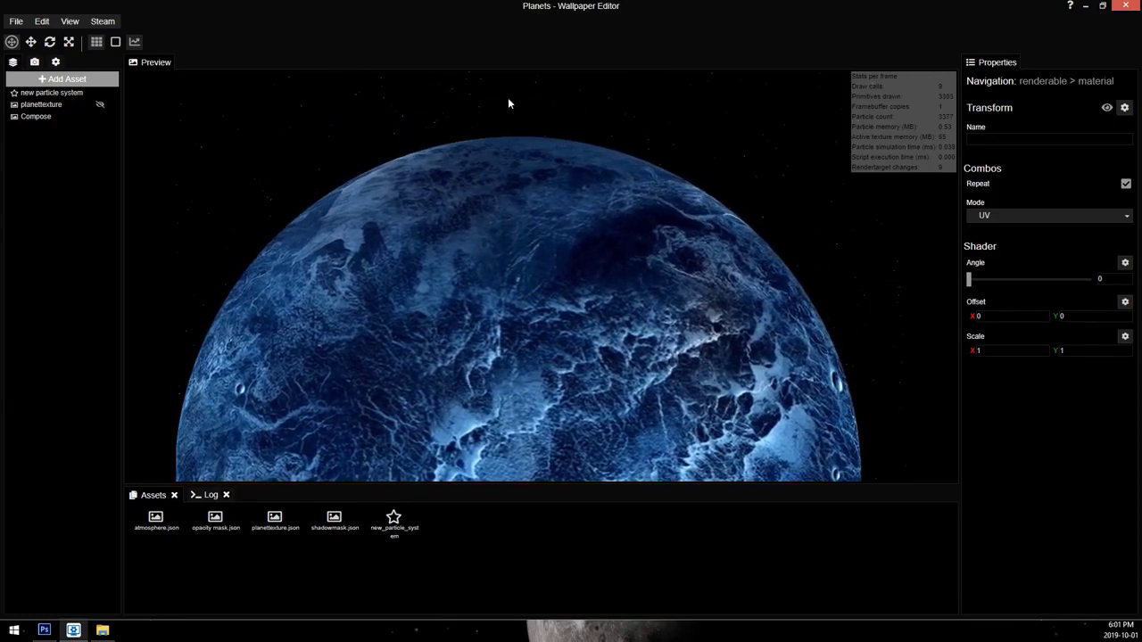
Step: With the planettexture layer temporarily shown, set its Transform effect's Y scale to 0.8, and hide the layer again
{"action": "left_click", "coordinate": [100, 104]}
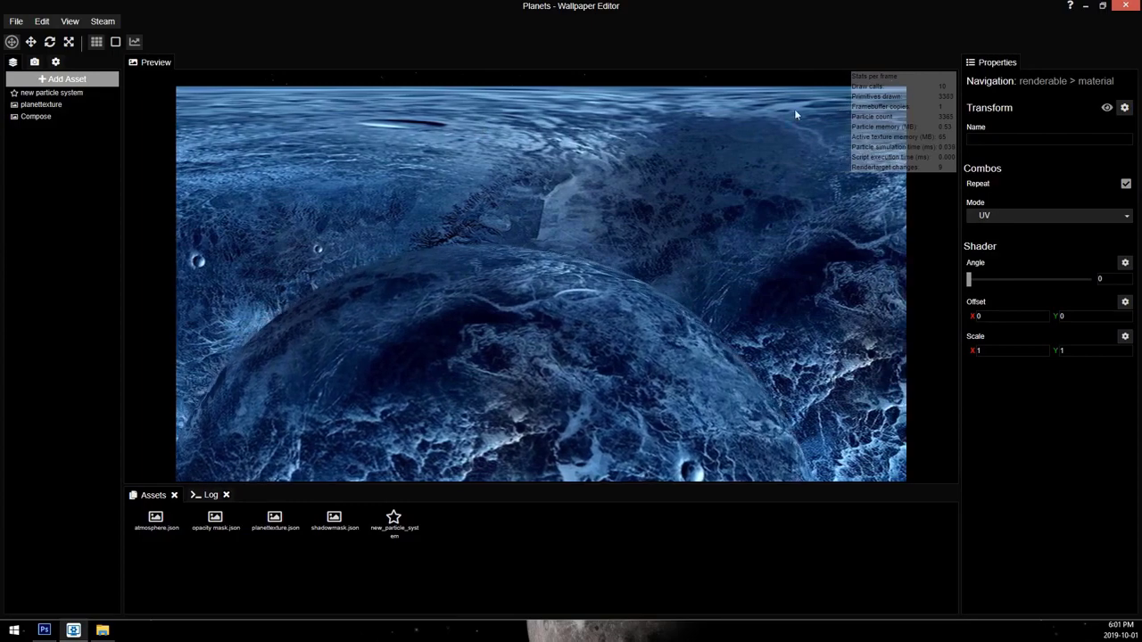
{"action": "scroll", "coordinate": [545, 106], "scroll_direction": "down", "scroll_amount": 3}
{"action": "left_click_drag", "start_coordinate": [610, 275], "coordinate": [614, 221]}
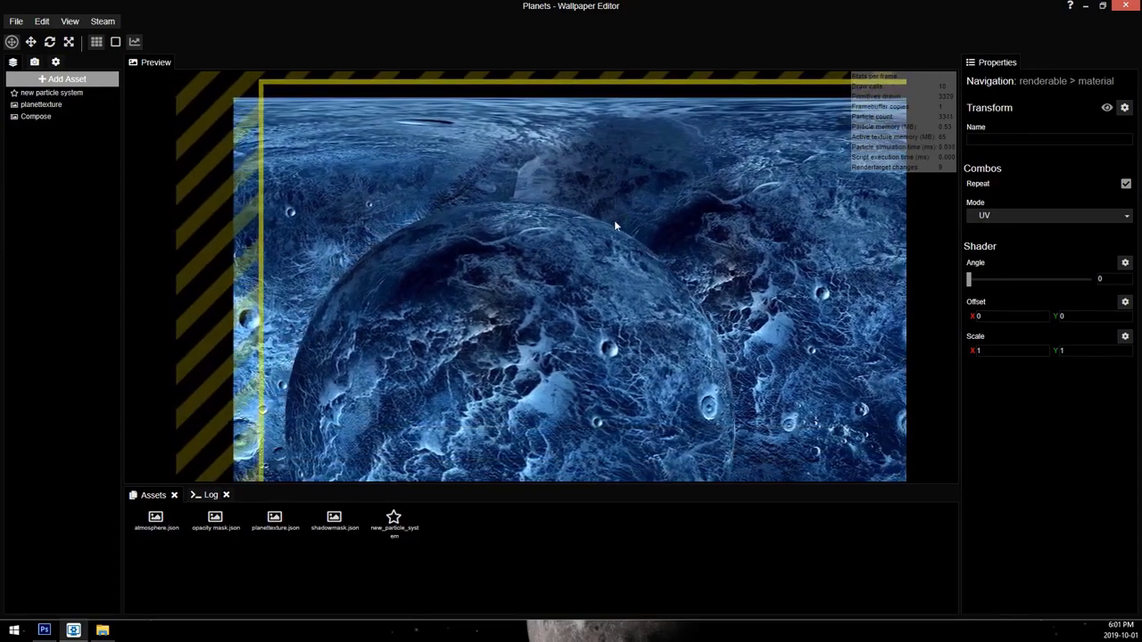
{"action": "left_click", "coordinate": [1072, 350]}
{"action": "type", "text": "8"}
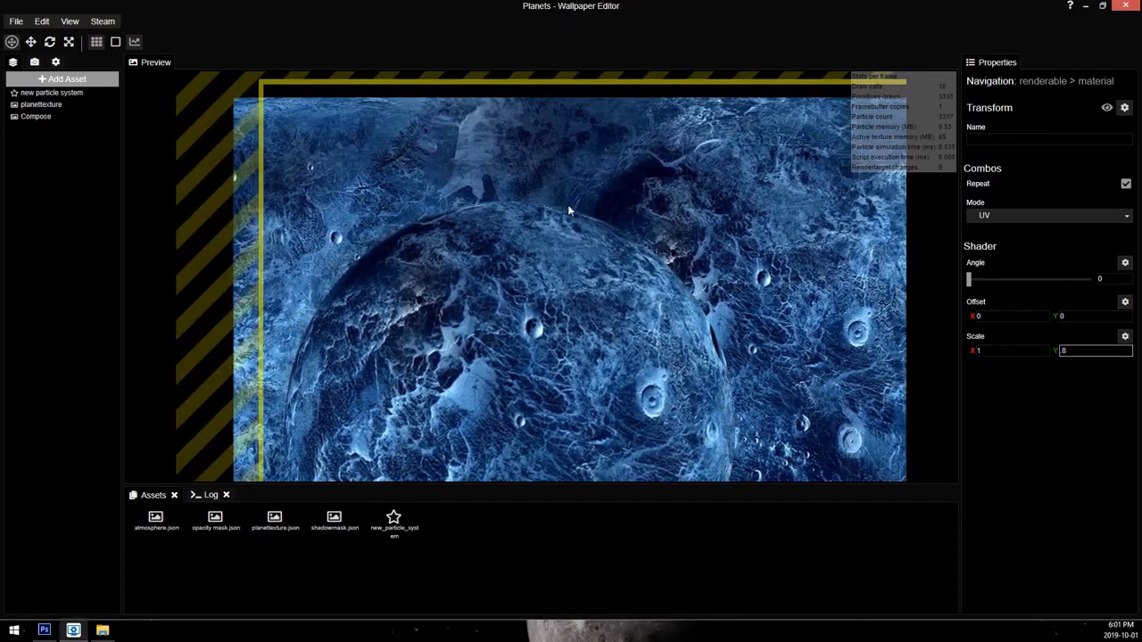
{"action": "scroll", "coordinate": [567, 204], "scroll_direction": "down", "scroll_amount": 3}
{"action": "left_click_drag", "start_coordinate": [568, 204], "coordinate": [564, 121]}
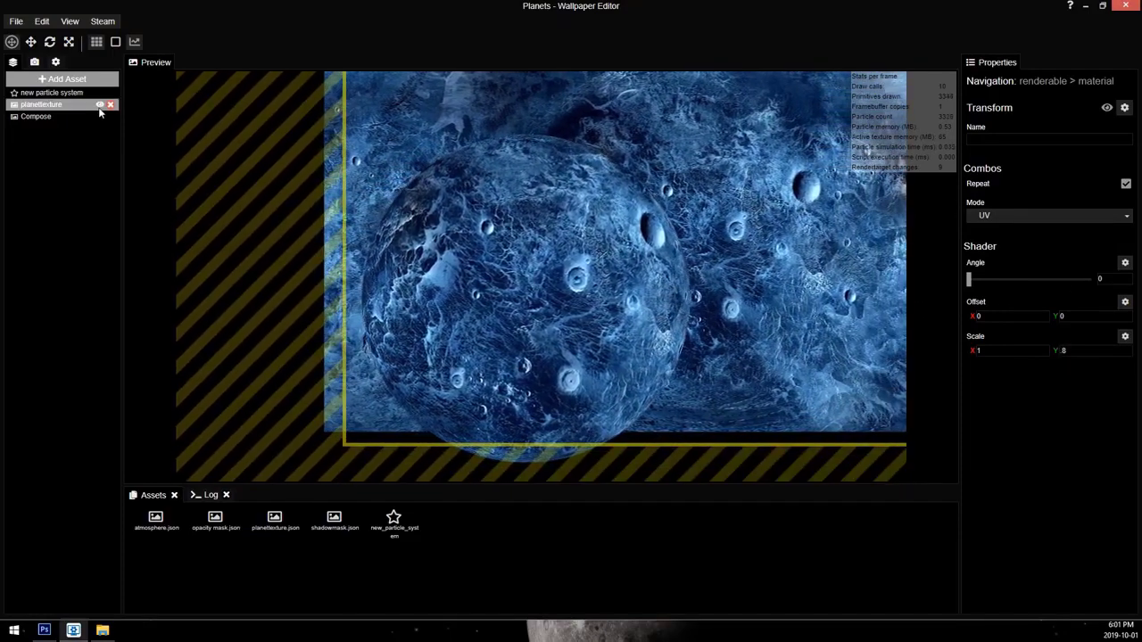
{"action": "left_click", "coordinate": [99, 106]}
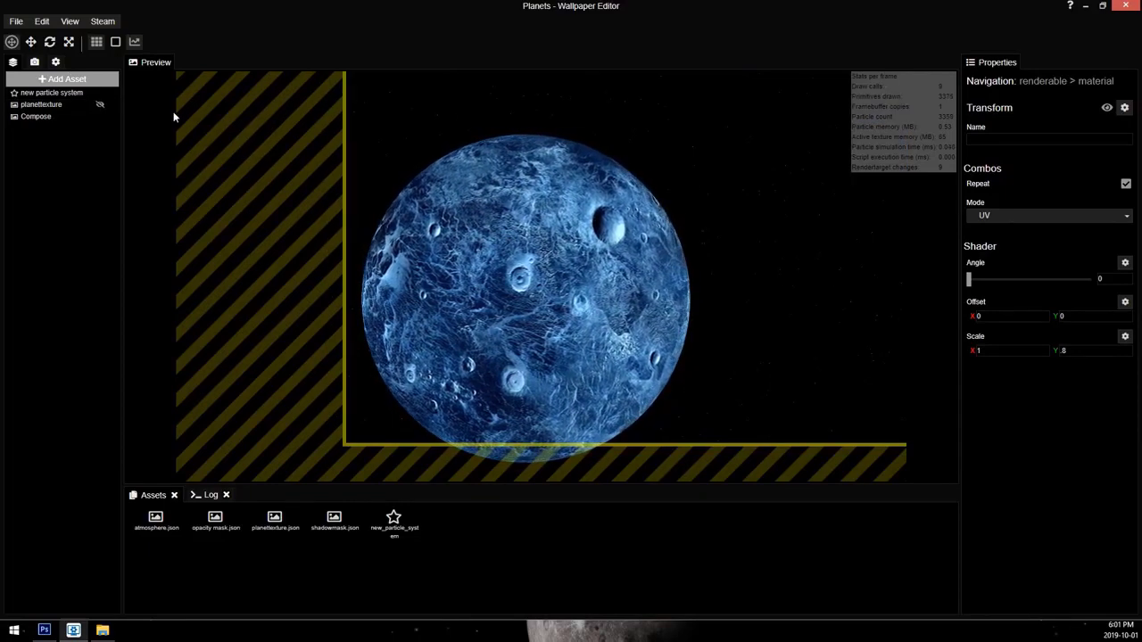
Step: Make the Compose layer's second Blend effect visible again and save the project
{"action": "left_click", "coordinate": [117, 117]}
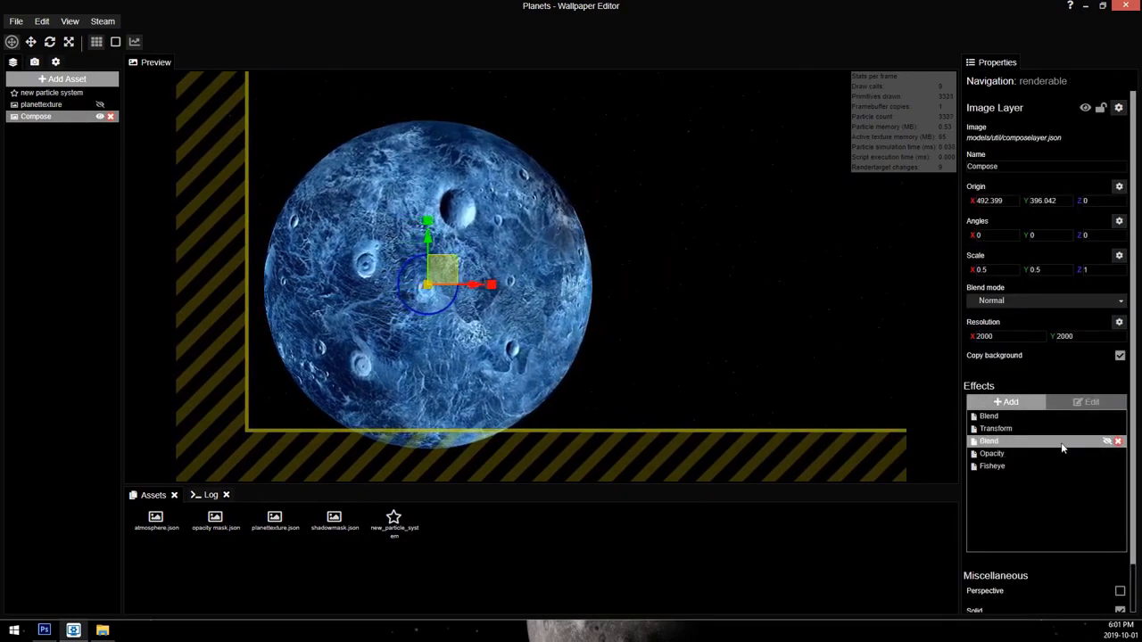
{"action": "left_click", "coordinate": [1106, 443]}
{"action": "scroll", "coordinate": [592, 275], "scroll_direction": "up", "scroll_amount": 2}
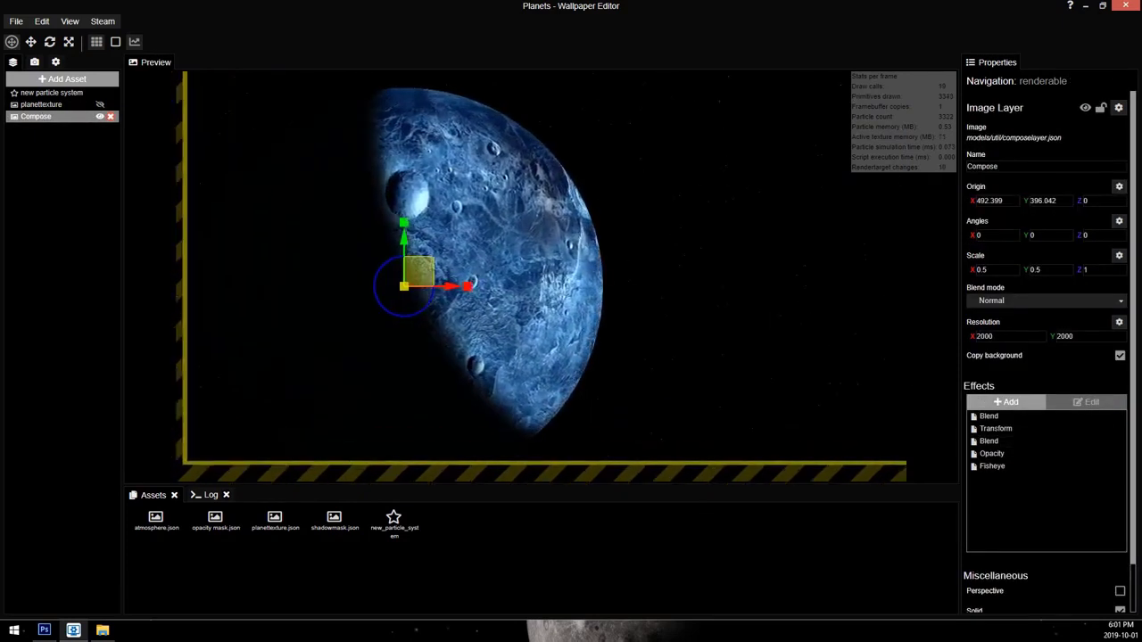
{"action": "left_click_drag", "start_coordinate": [593, 275], "coordinate": [607, 277]}
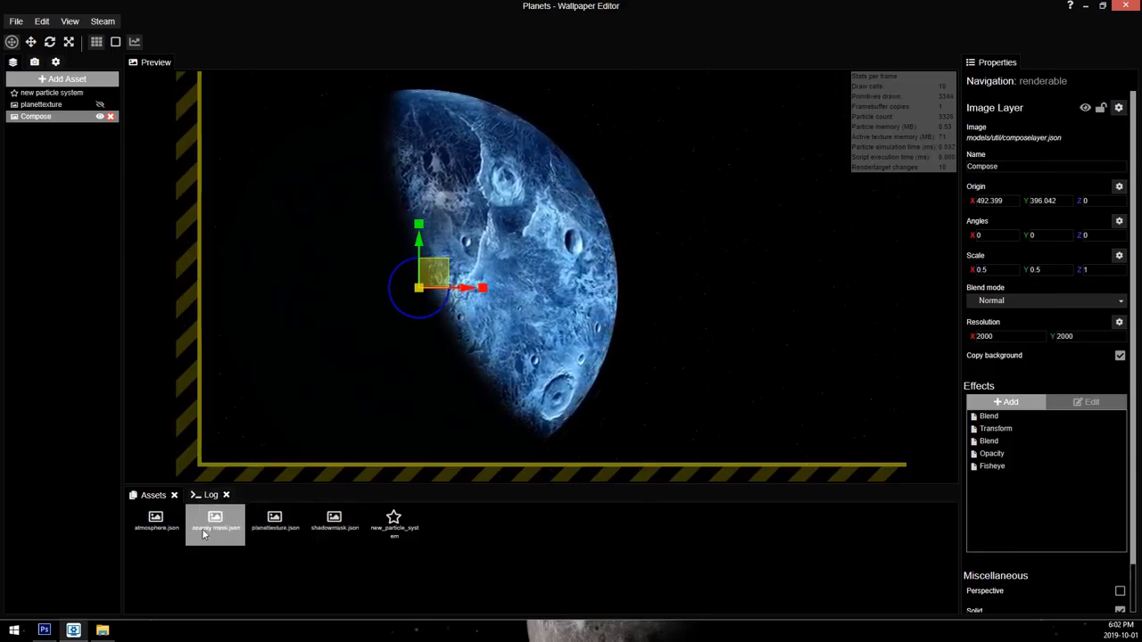
{"action": "key", "text": "ctrl+s"}
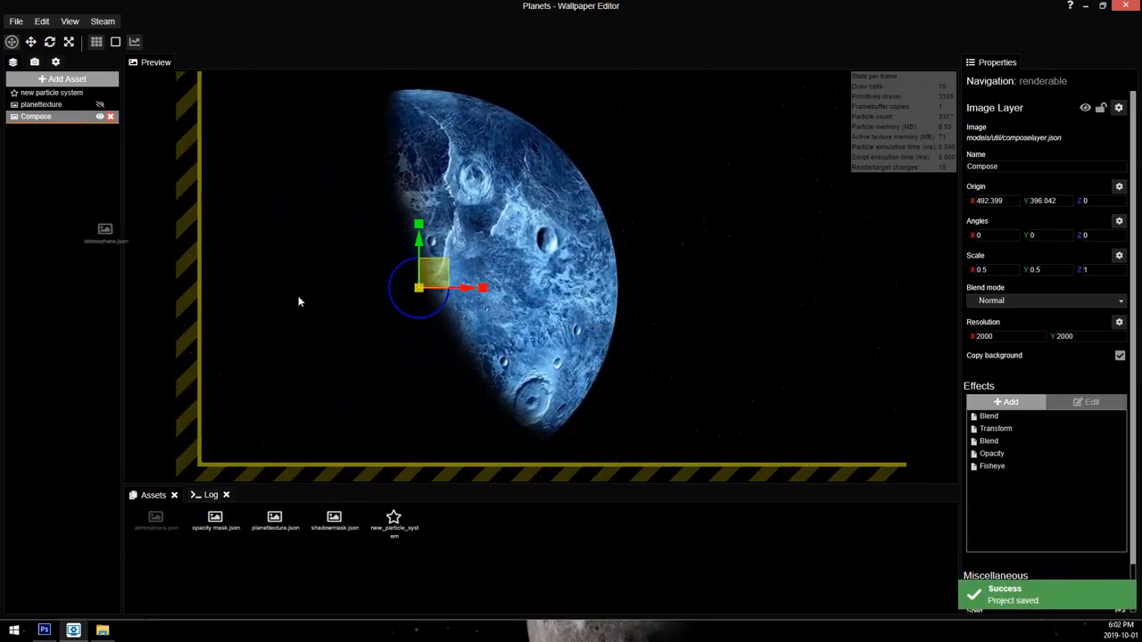
Step: Add atmosphere.json to the scene as a new layer after Compose and save the project
{"action": "left_click_drag", "start_coordinate": [25, 176], "coordinate": [79, 140]}
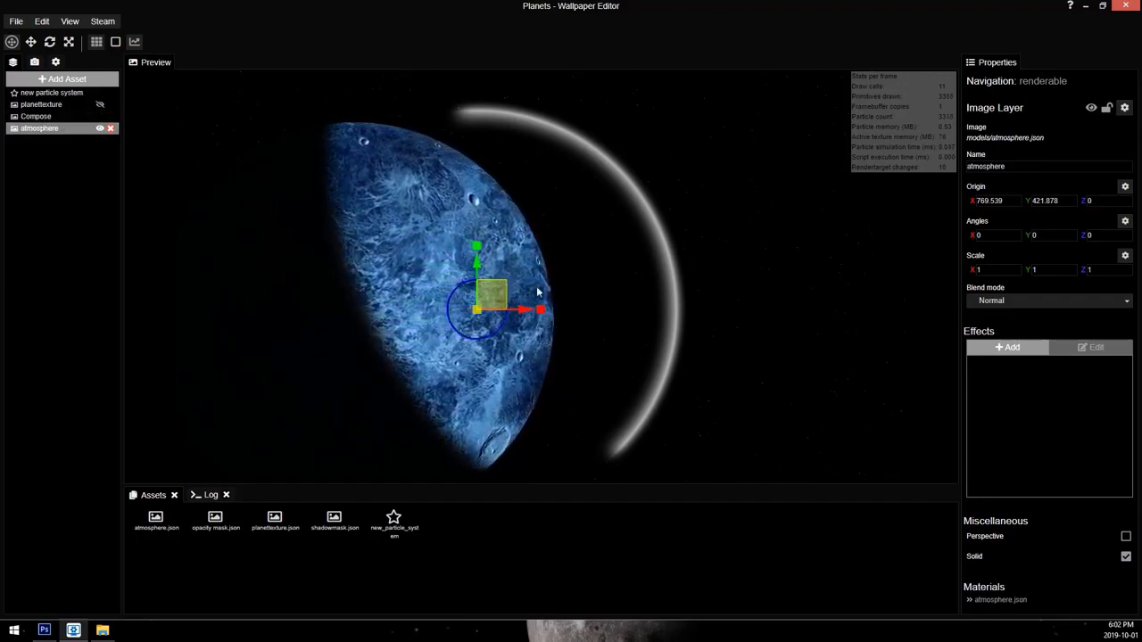
{"action": "scroll", "coordinate": [723, 228], "scroll_direction": "up", "scroll_amount": 3}
{"action": "key", "text": "ctrl+s"}
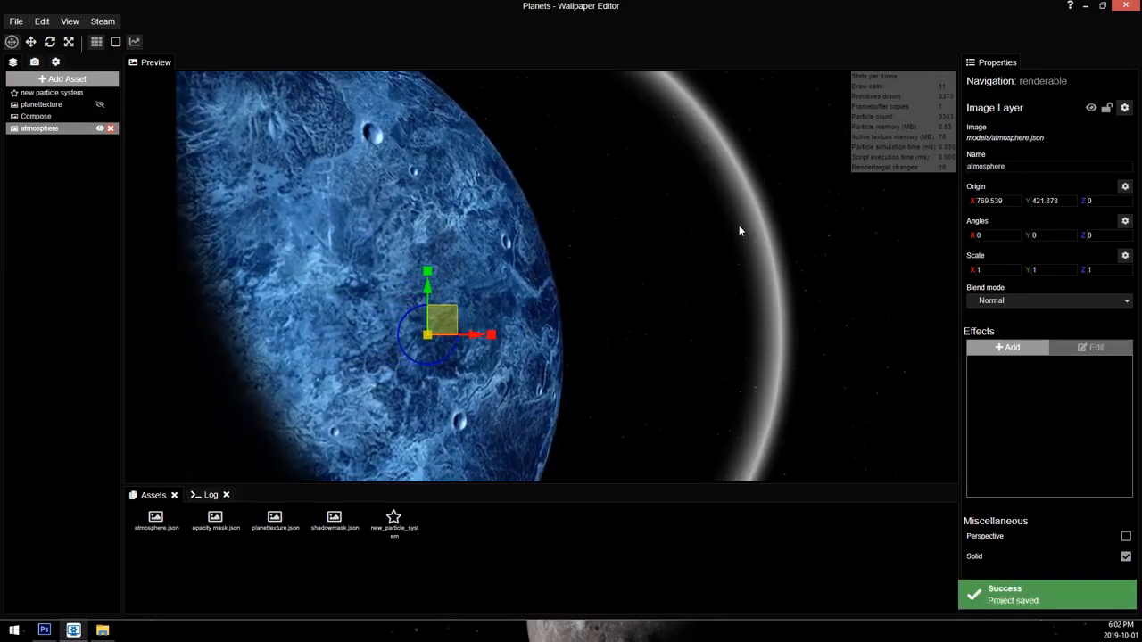
Step: Try a Blend effect on Compose with the atmosphere layer as blend texture in Normal mode, and remove the effect
{"action": "left_click", "coordinate": [36, 116]}
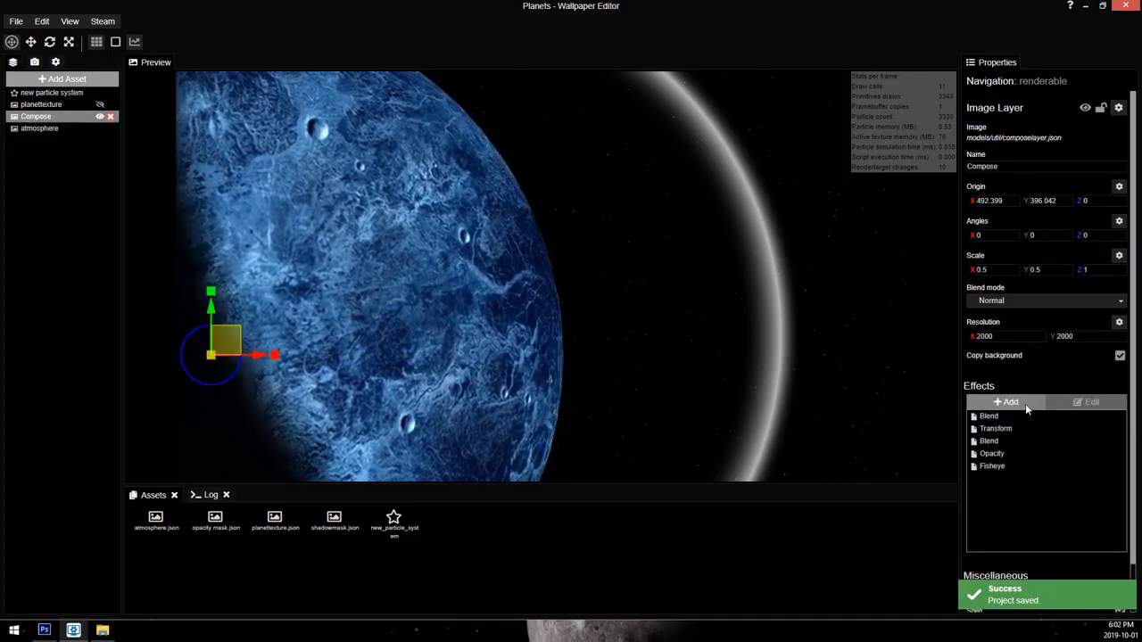
{"action": "left_click", "coordinate": [1007, 402]}
{"action": "left_click", "coordinate": [438, 234]}
{"action": "left_click", "coordinate": [645, 352]}
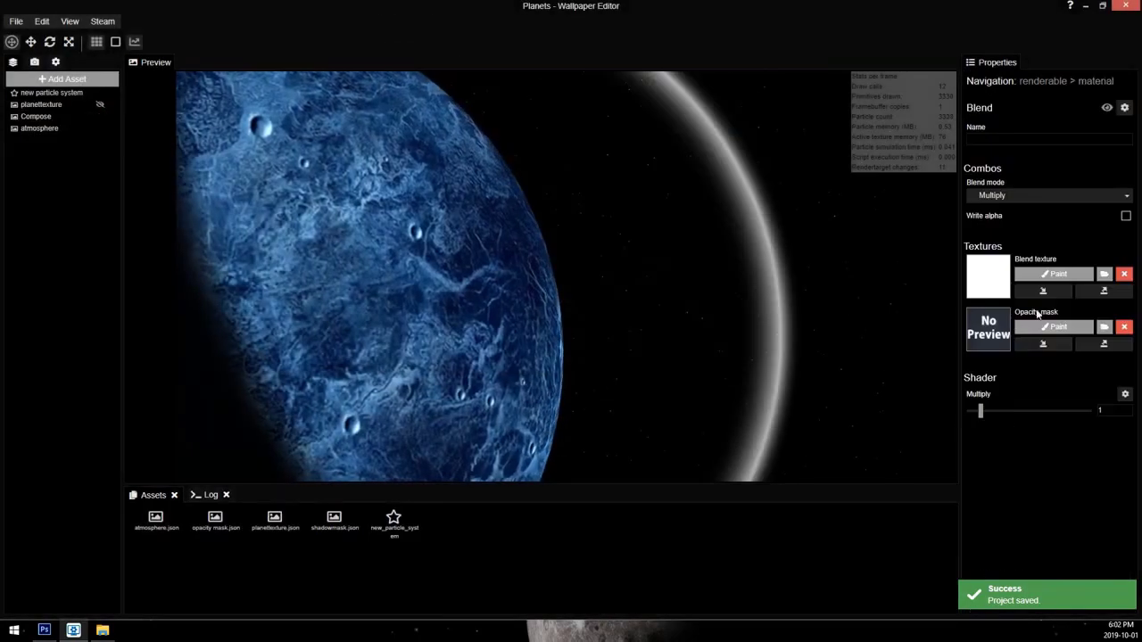
{"action": "left_click", "coordinate": [15, 128]}
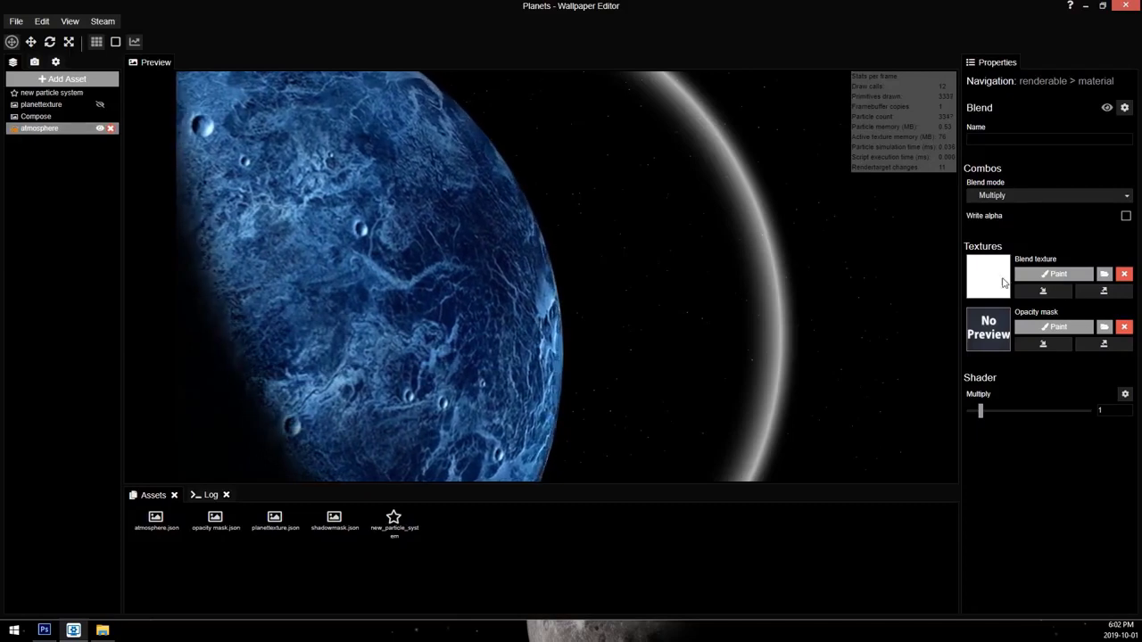
{"action": "left_click_drag", "start_coordinate": [35, 128], "coordinate": [1002, 280]}
{"action": "left_click", "coordinate": [1042, 195]}
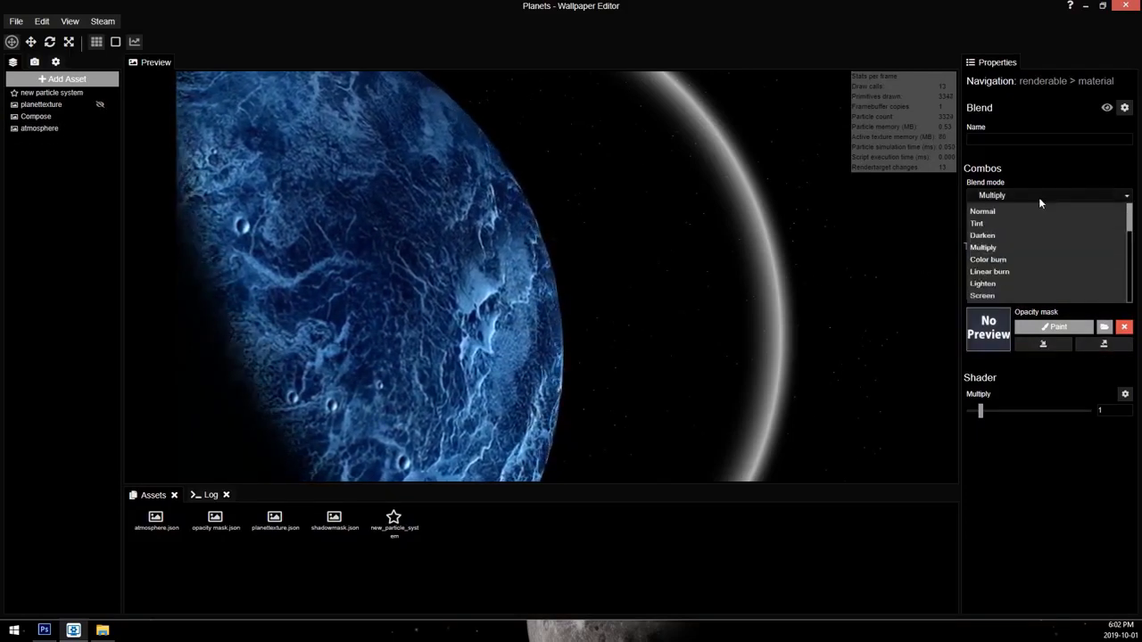
{"action": "left_click", "coordinate": [1006, 213]}
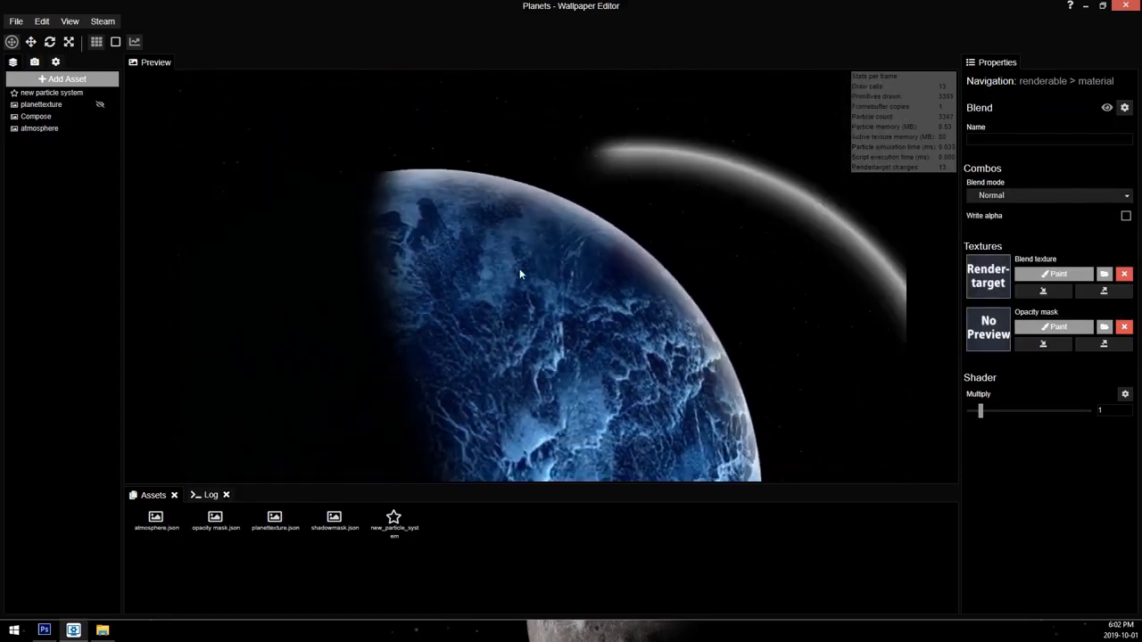
{"action": "left_click_drag", "start_coordinate": [584, 359], "coordinate": [519, 266]}
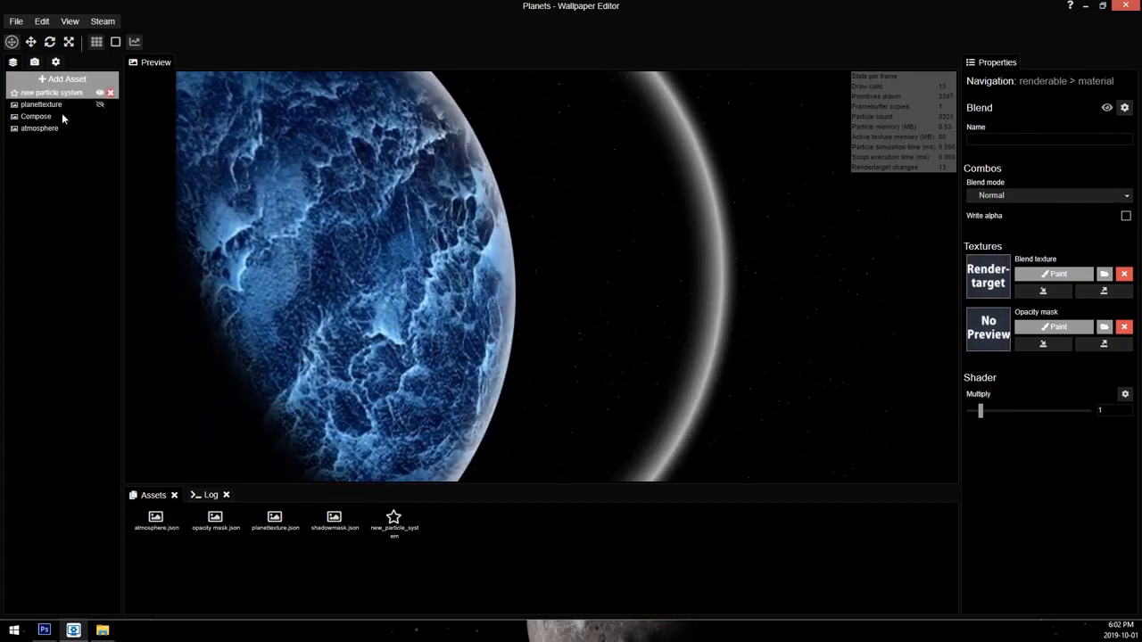
{"action": "left_click", "coordinate": [63, 117]}
{"action": "left_click", "coordinate": [1116, 479]}
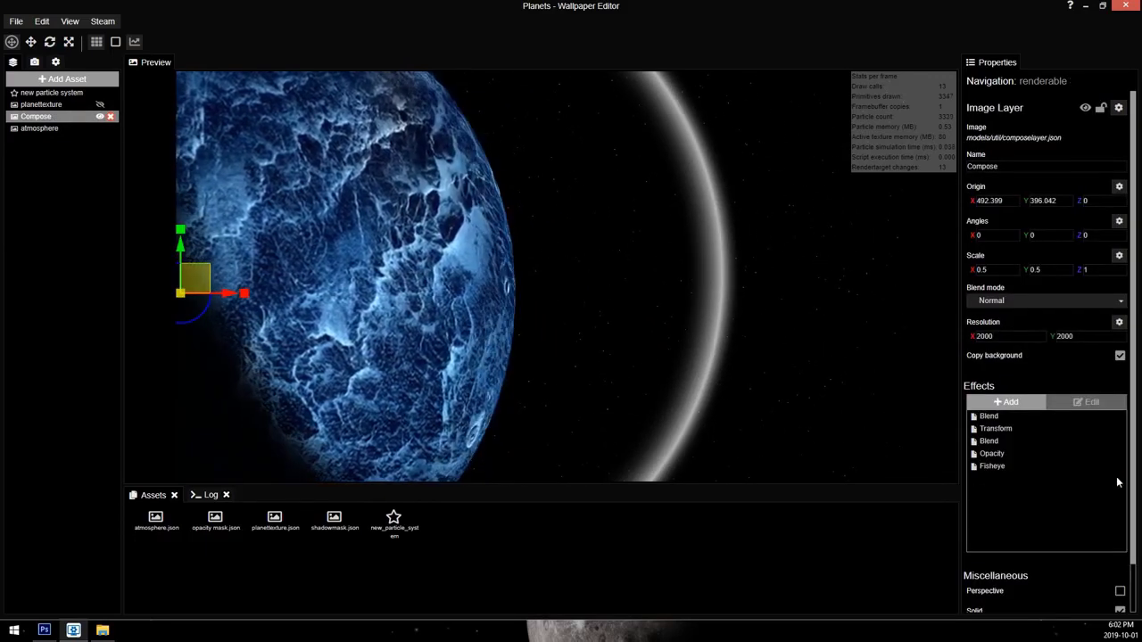
Step: Copy the Compose layer's transforms and paste them onto the atmosphere layer
{"action": "scroll", "coordinate": [397, 214], "scroll_direction": "down", "scroll_amount": 3}
{"action": "left_click", "coordinate": [55, 130]}
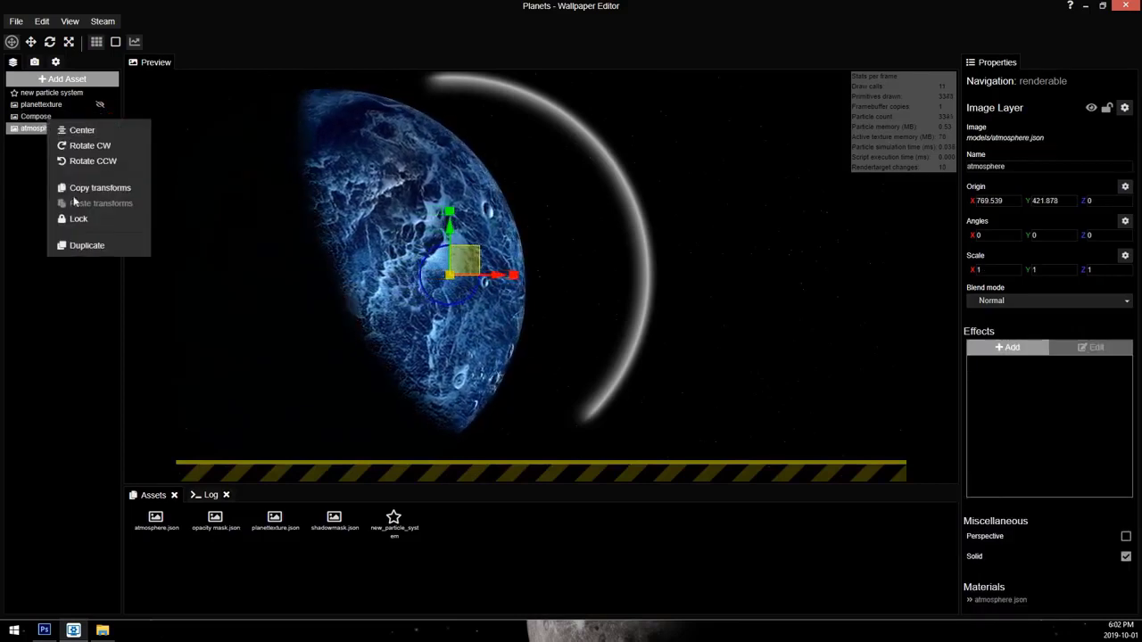
{"action": "left_click", "coordinate": [94, 189]}
{"action": "left_click", "coordinate": [44, 124]}
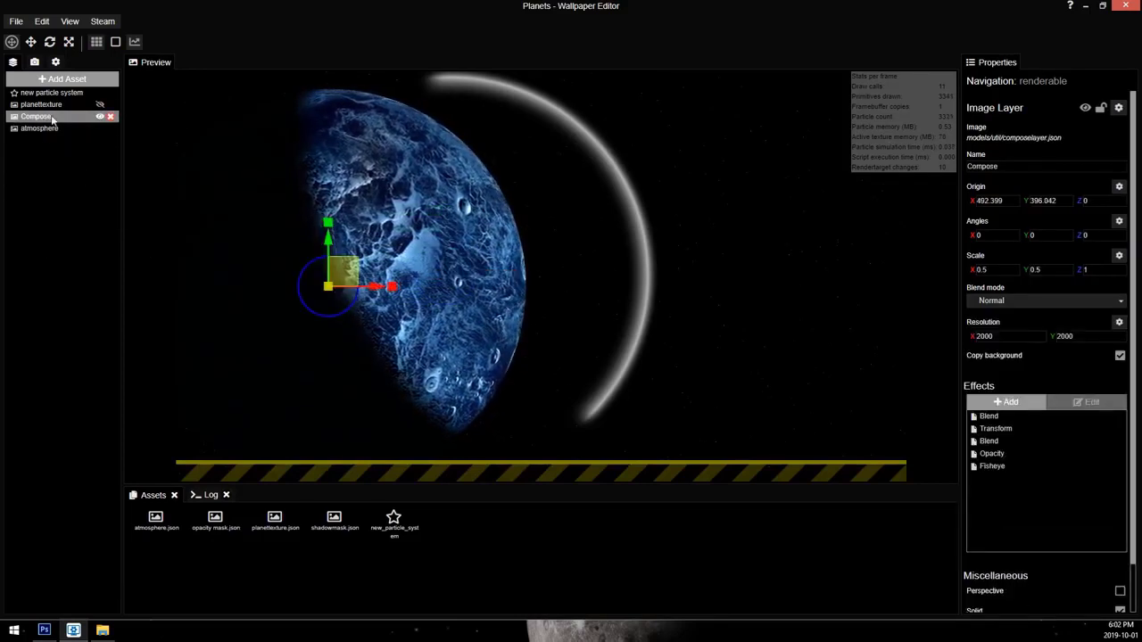
{"action": "right_click", "coordinate": [45, 124]}
{"action": "left_click", "coordinate": [98, 181]}
{"action": "left_click", "coordinate": [52, 130]}
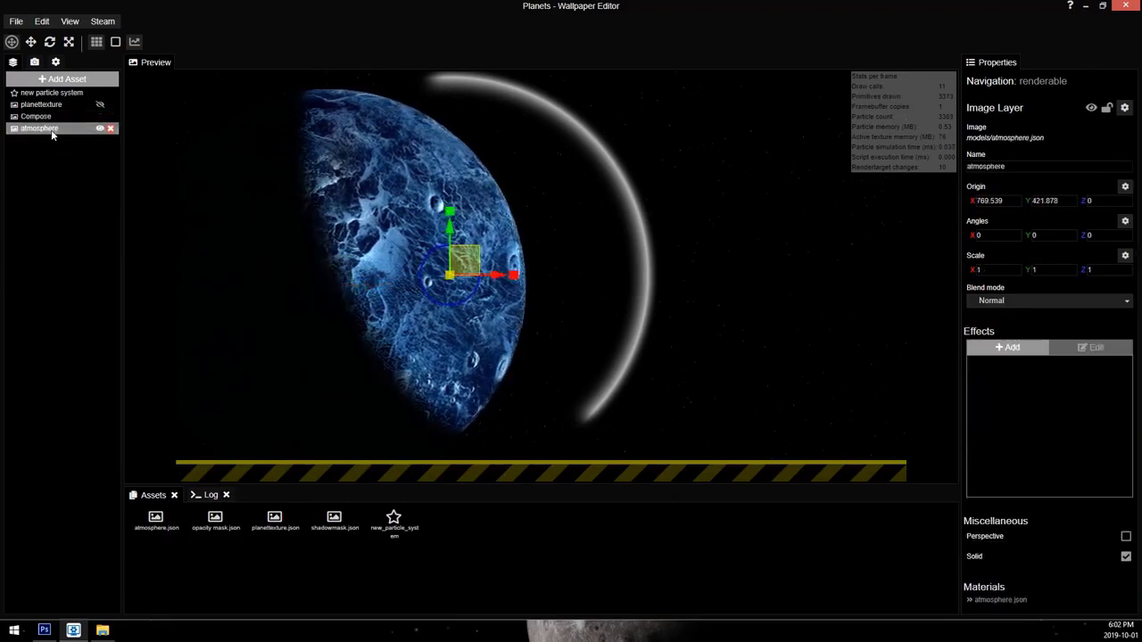
{"action": "right_click", "coordinate": [51, 131]}
{"action": "left_click", "coordinate": [117, 215]}
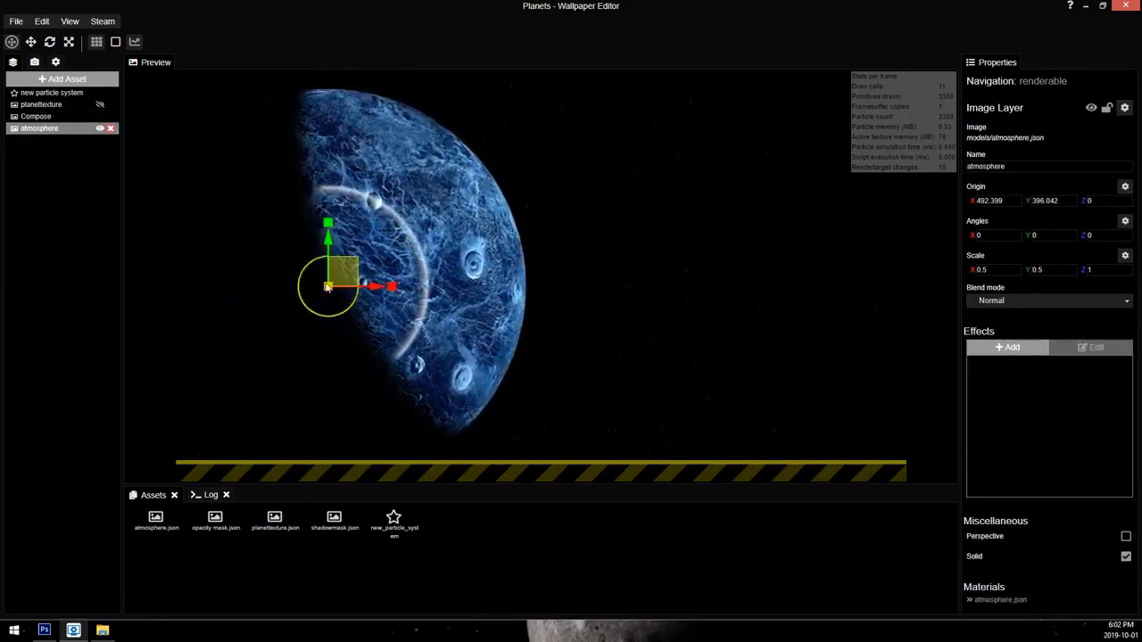
Step: Set the atmosphere layer's X and Y scale to 1 and check its fit around the planet's edge
{"action": "left_click_drag", "start_coordinate": [392, 202], "coordinate": [487, 220]}
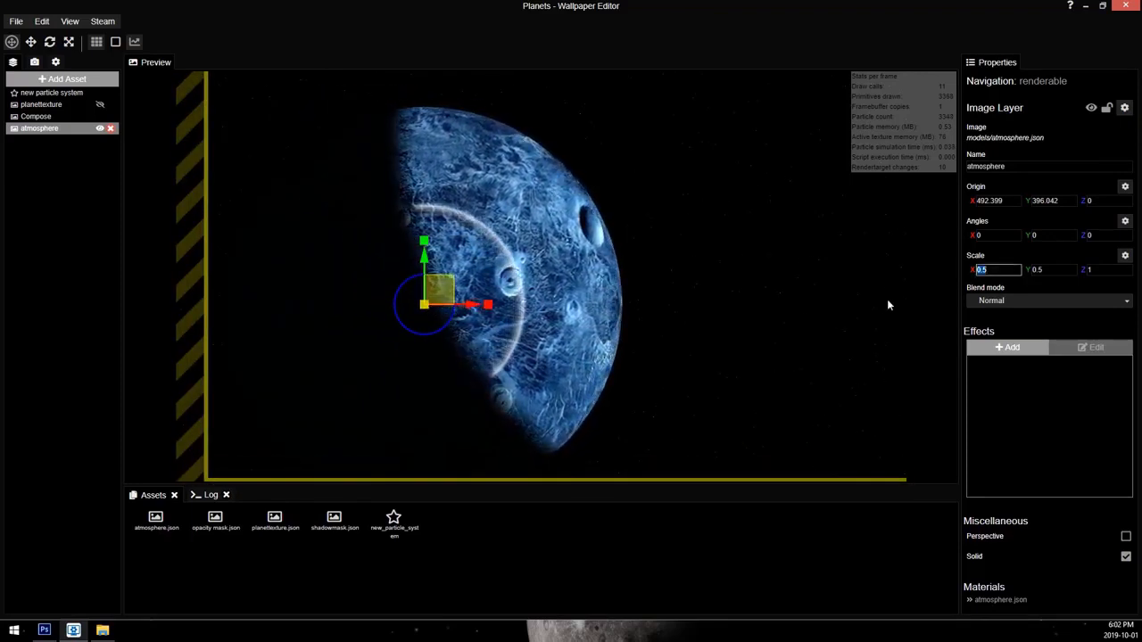
{"action": "type", "text": "1"}
{"action": "key", "text": "Tab"}
{"action": "type", "text": "1"}
{"action": "scroll", "coordinate": [566, 214], "scroll_direction": "up", "scroll_amount": 3}
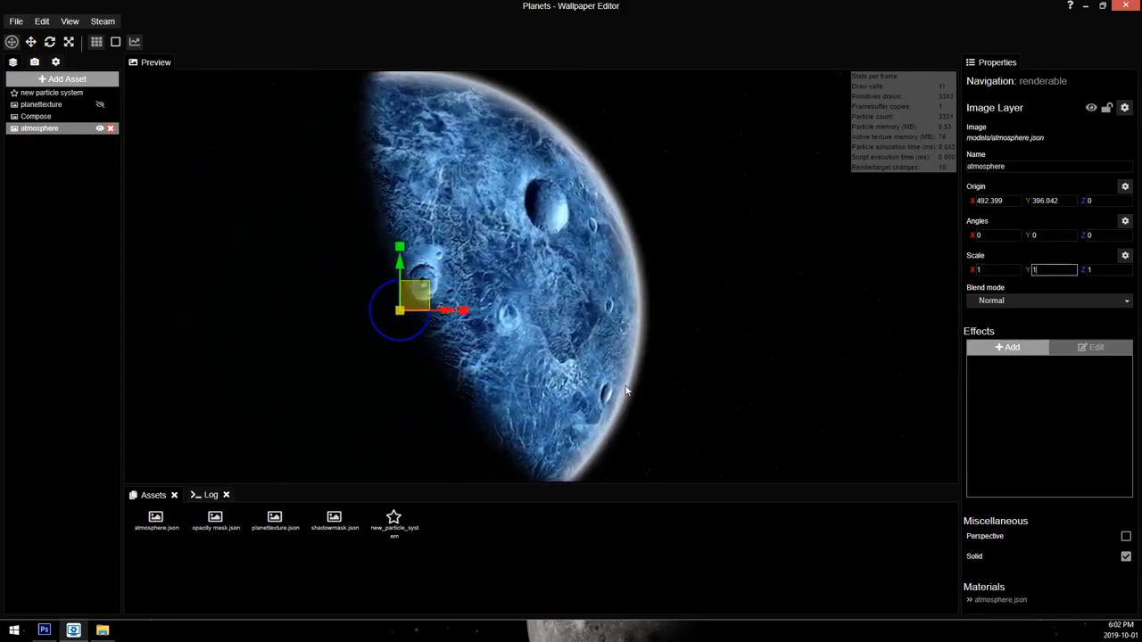
{"action": "scroll", "coordinate": [611, 388], "scroll_direction": "down", "scroll_amount": 4}
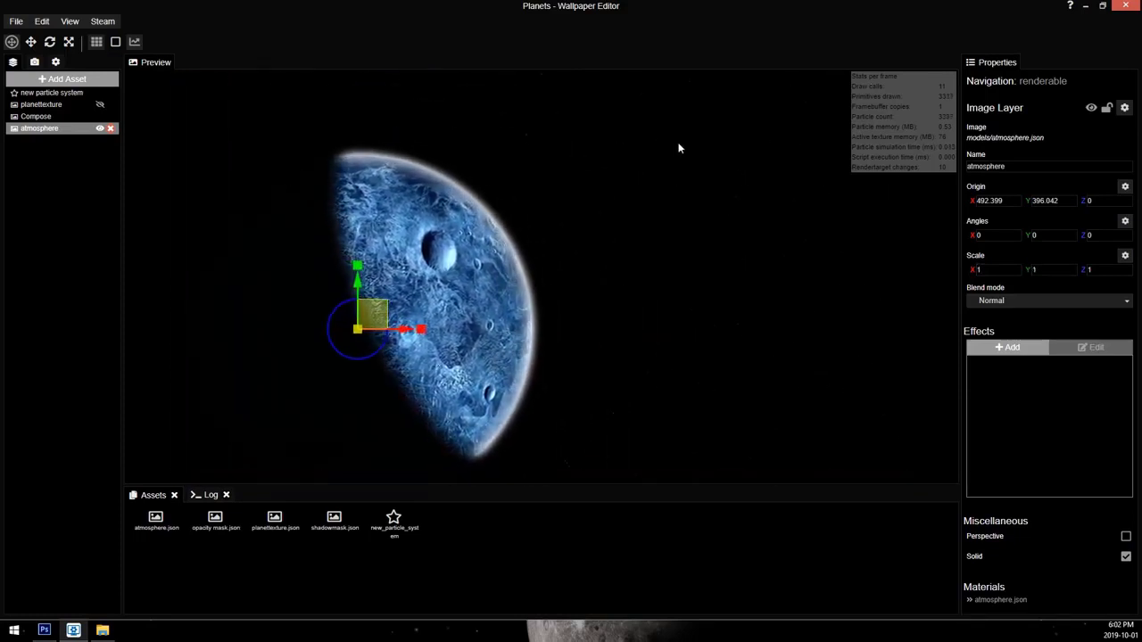
Step: Add a Tint effect to the atmosphere layer with a blue colour sampled from the planet, and save the project
{"action": "left_click", "coordinate": [1011, 347]}
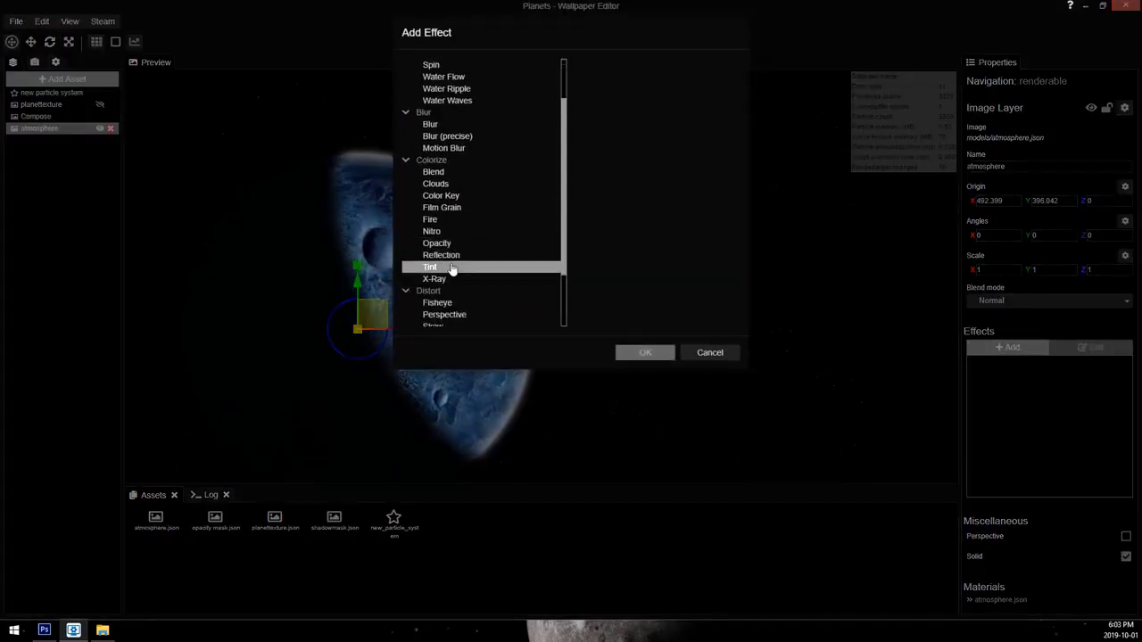
{"action": "double_click", "coordinate": [452, 269]}
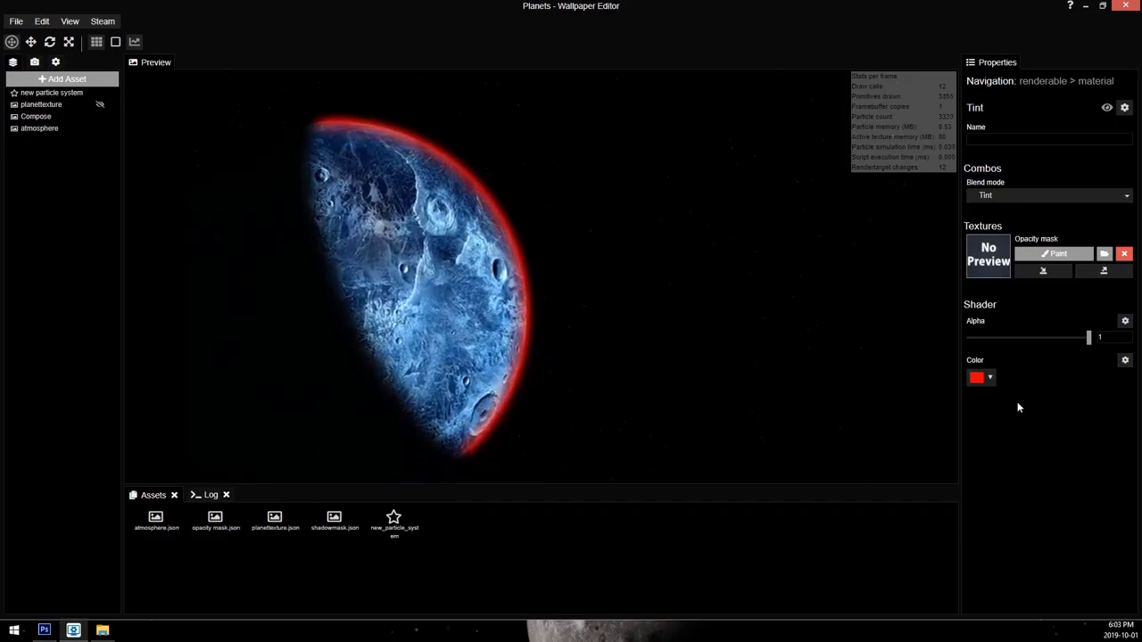
{"action": "left_click", "coordinate": [984, 381]}
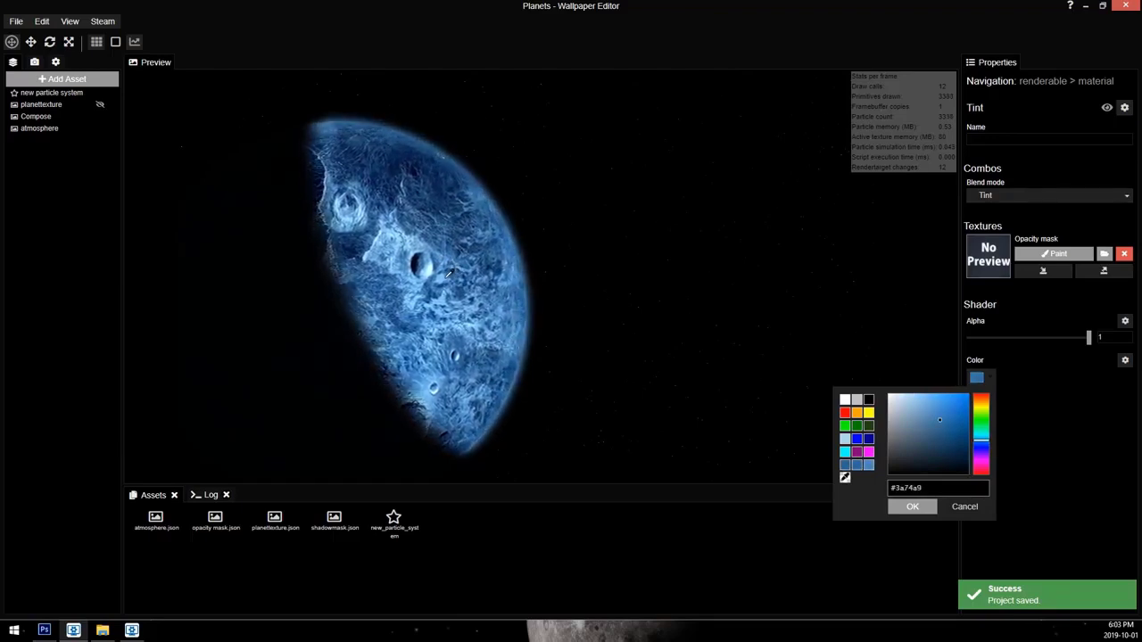
{"action": "left_click", "coordinate": [913, 506]}
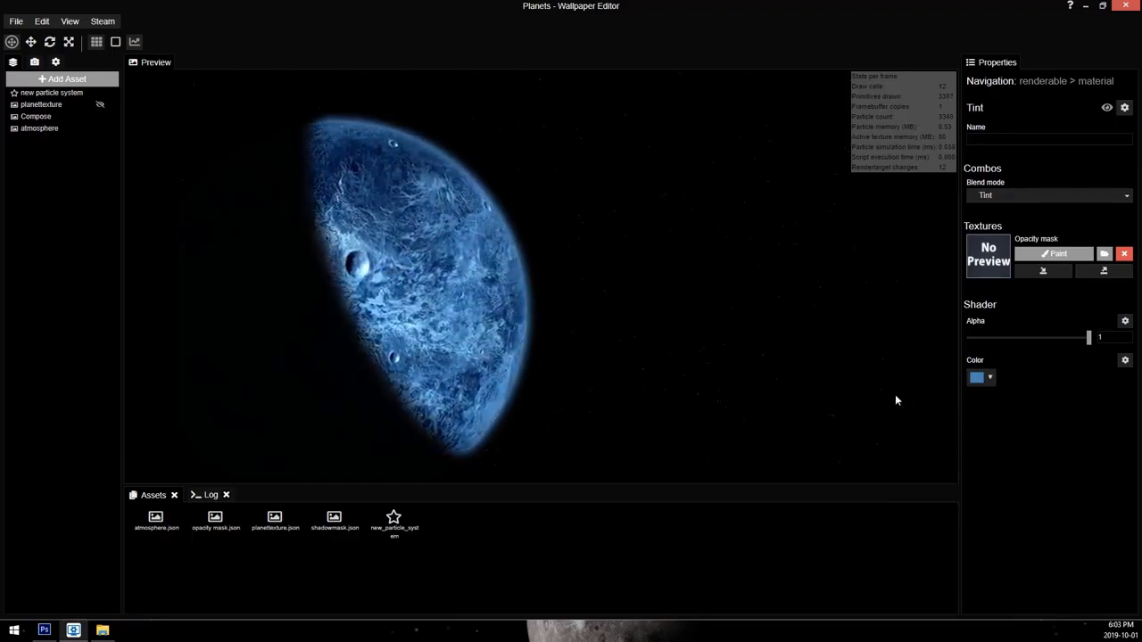
{"action": "scroll", "coordinate": [580, 260], "scroll_direction": "down", "scroll_amount": 2}
{"action": "left_click_drag", "start_coordinate": [625, 212], "coordinate": [589, 236]}
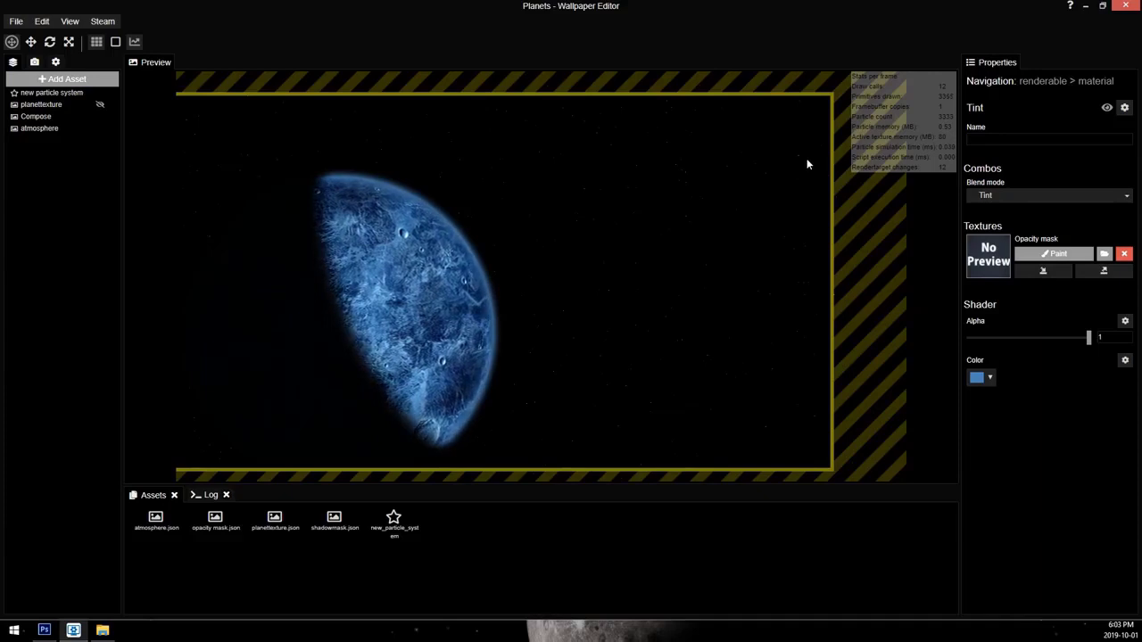
{"action": "key", "text": "ctrl+s"}
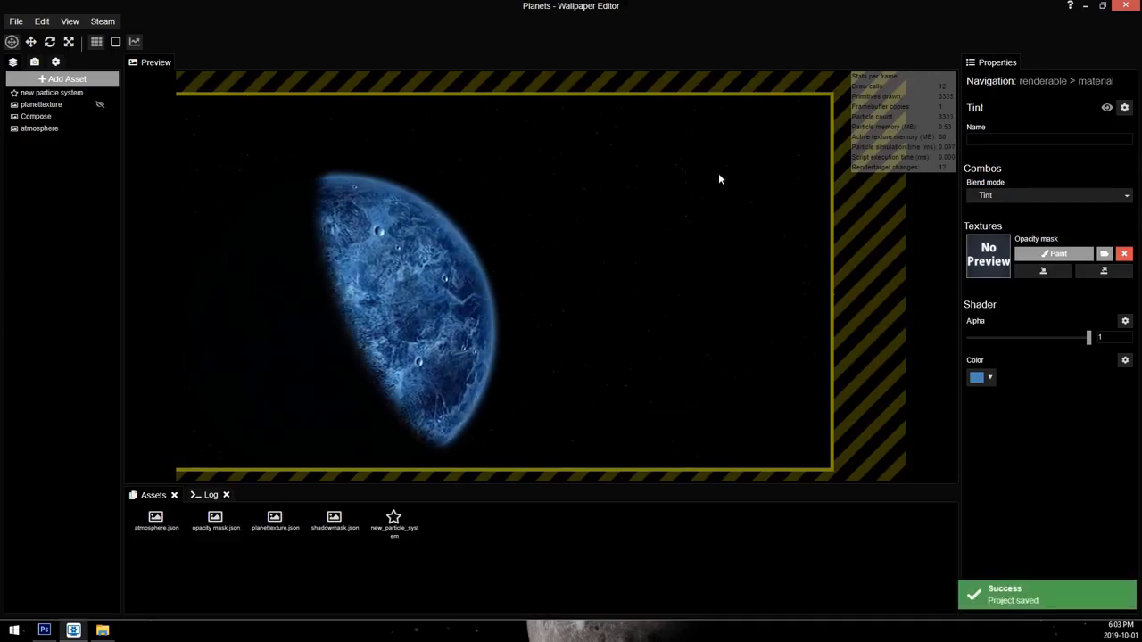